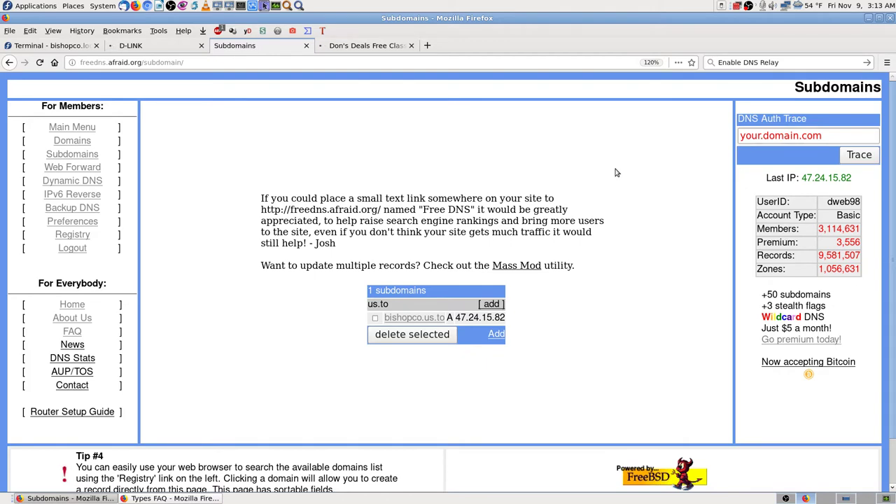
- In the Don's Deals tab, load bishopco.biz, then bishopco.com, which shows the classifieds page
{"action": "left_click", "coordinate": [378, 46]}
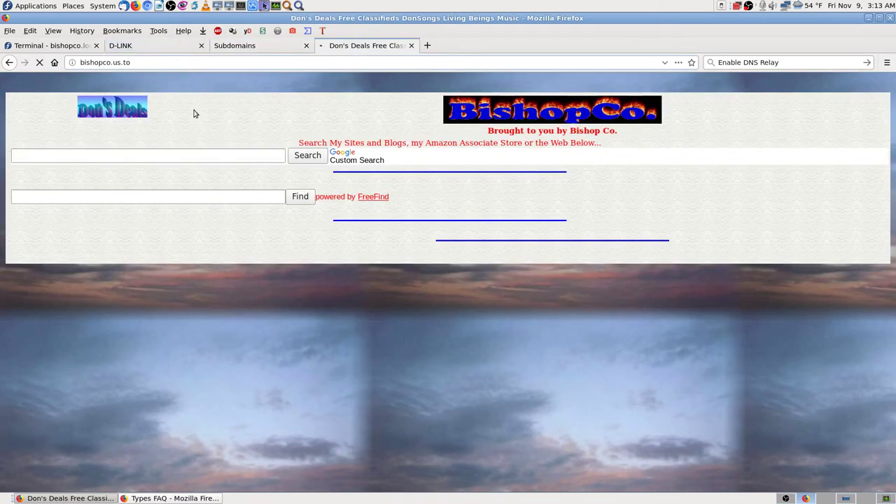
{"action": "left_click", "coordinate": [183, 62]}
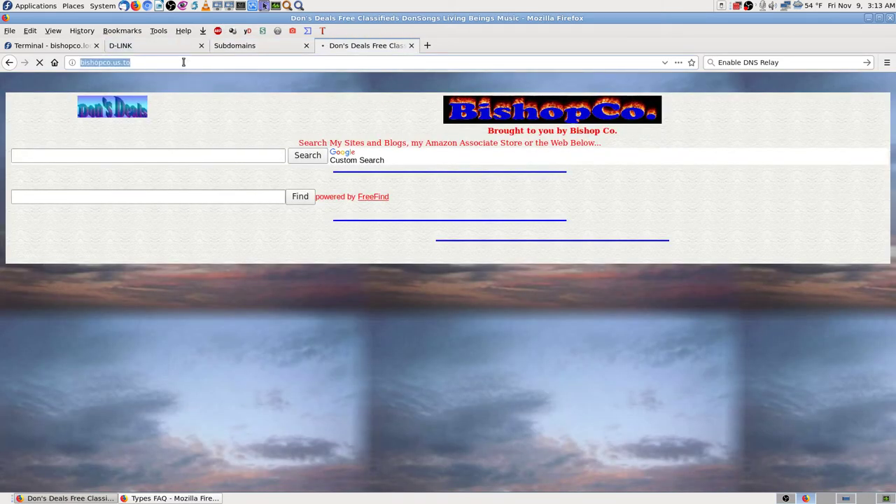
{"action": "type", "text": "bi"}
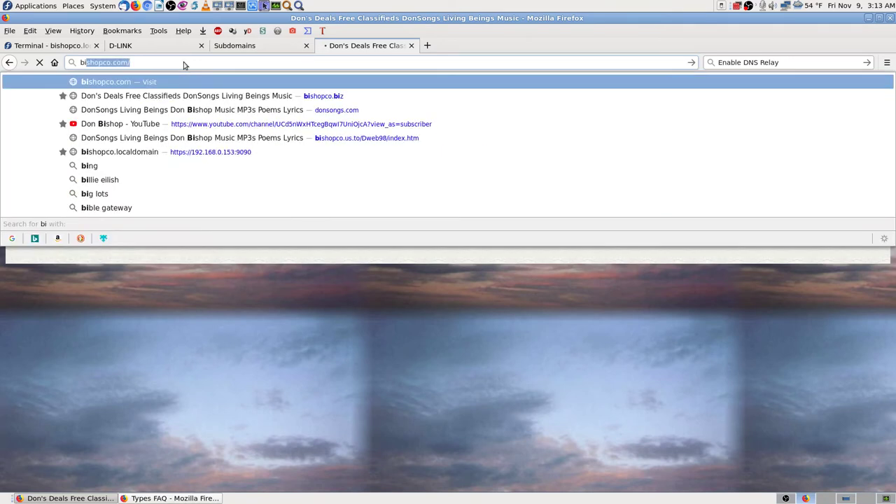
{"action": "key", "text": "Down"}
{"action": "key", "text": "Return"}
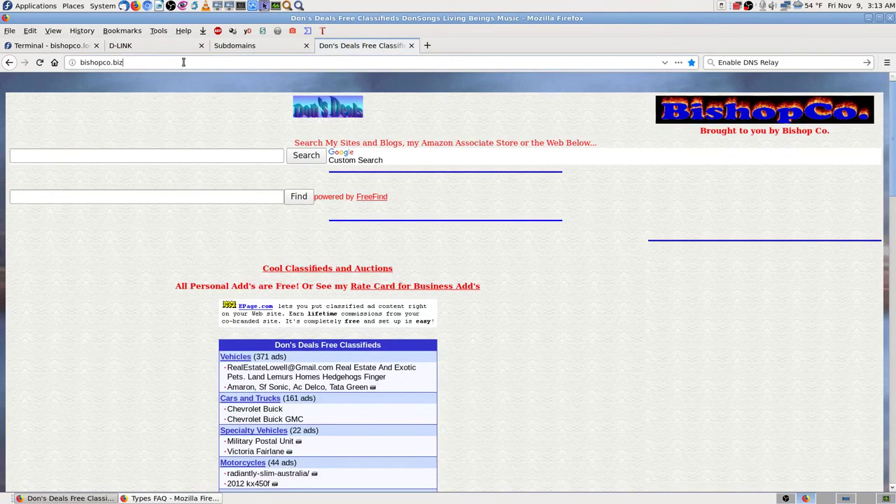
{"action": "key", "text": "BackSpace"}
{"action": "key", "text": "BackSpace"}
{"action": "key", "text": "BackSpace"}
{"action": "type", "text": "com"}
{"action": "key", "text": "Return"}
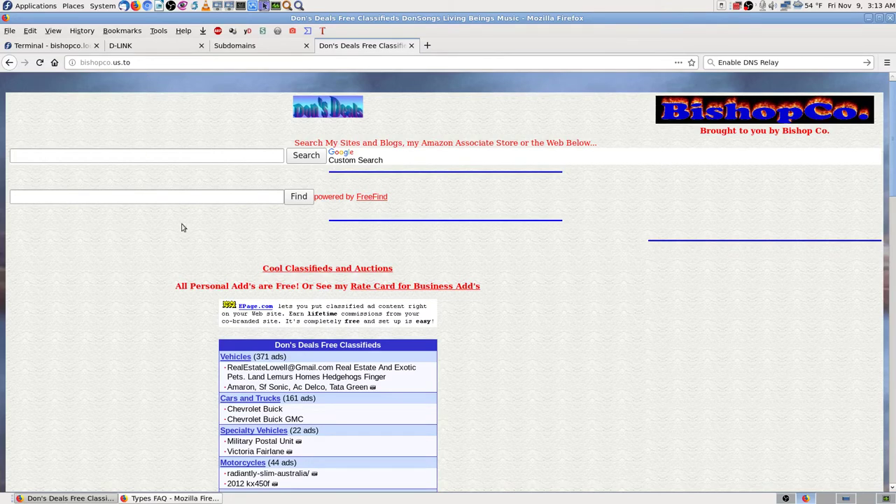
{"action": "left_click", "coordinate": [155, 63]}
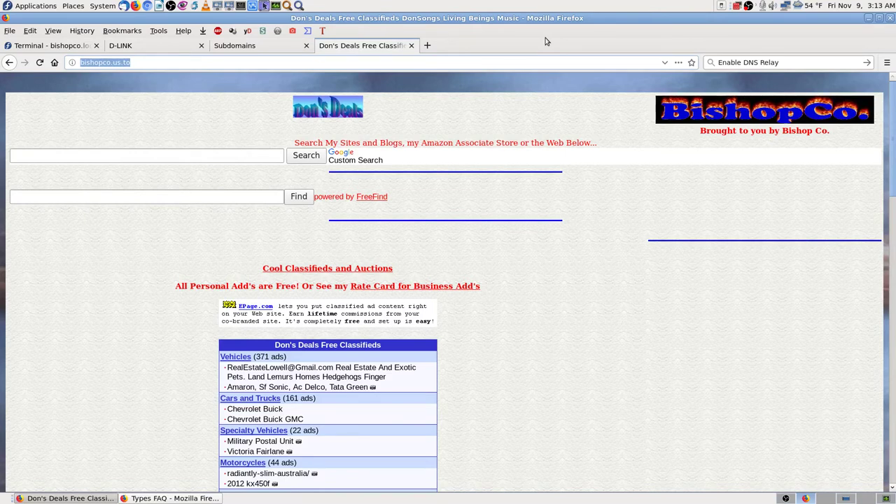
- Load donsongs.com, then psalms68.com, from the address bar
{"action": "type", "text": "dons"}
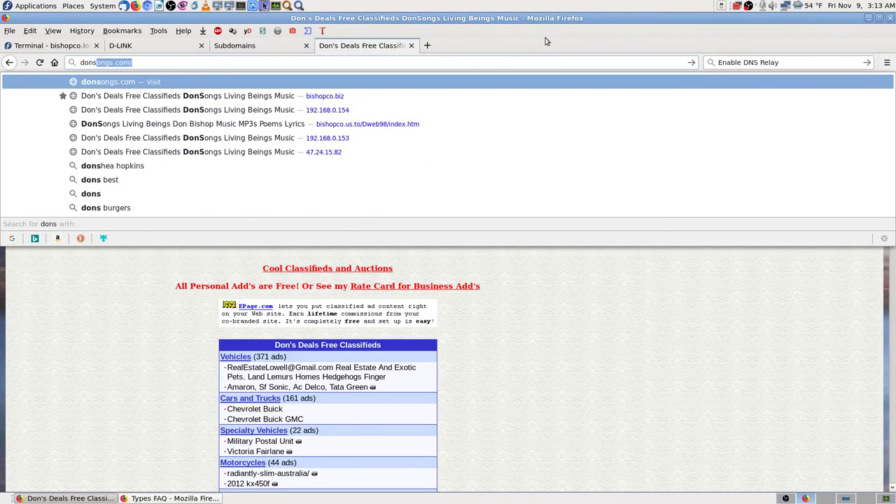
{"action": "key", "text": "Return"}
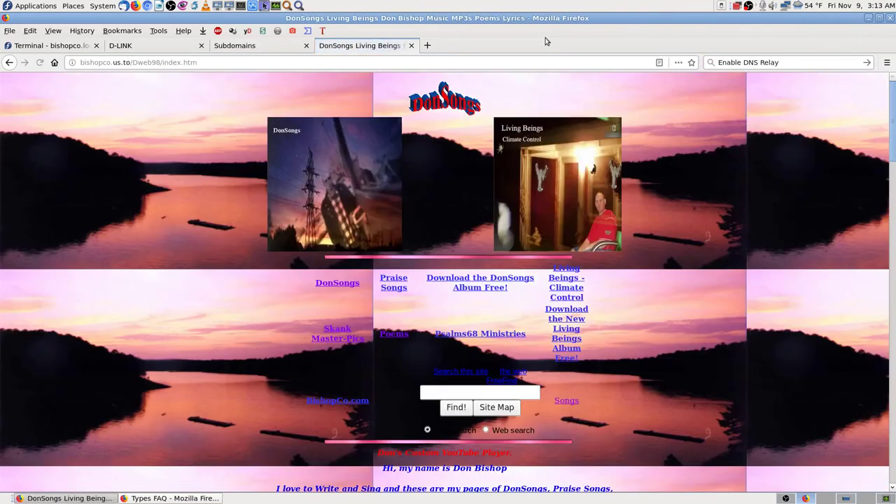
{"action": "left_click", "coordinate": [215, 62]}
{"action": "type", "text": "p"}
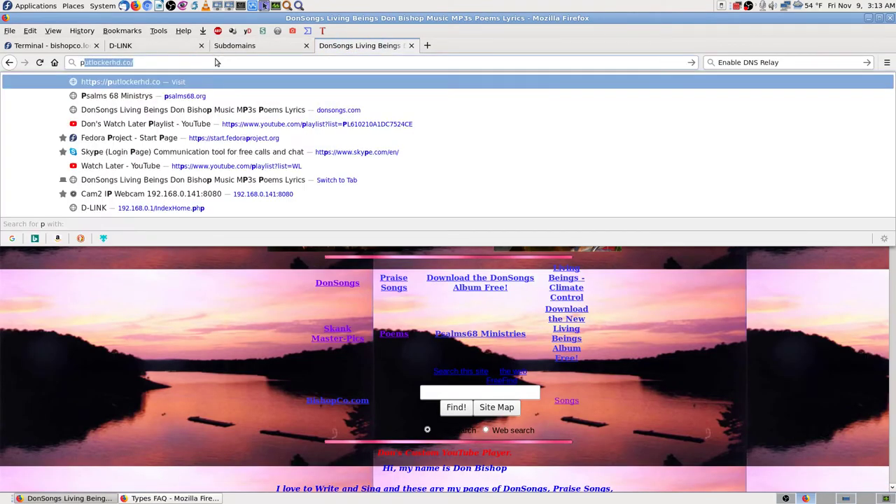
{"action": "type", "text": "salms68.com/"}
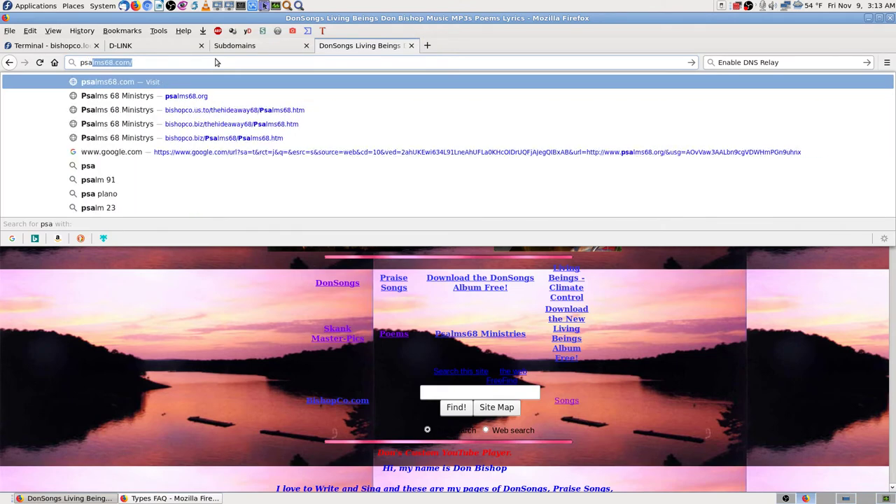
{"action": "key", "text": "Return"}
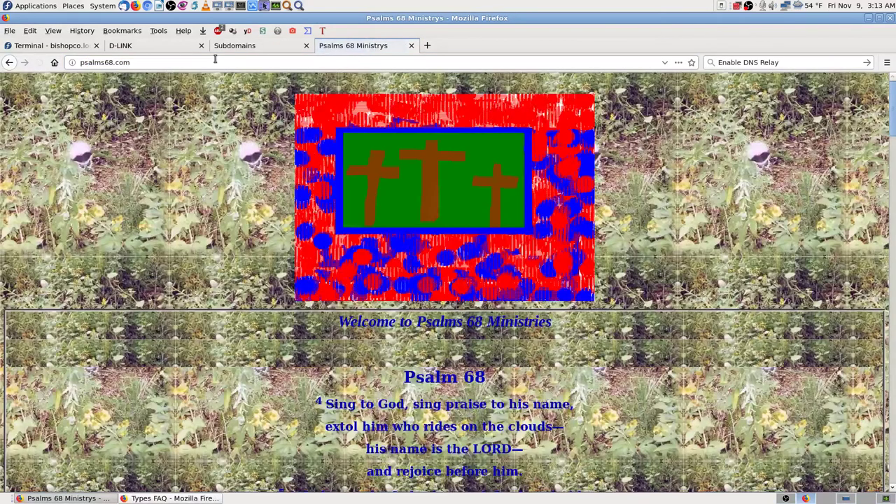
- Change the address to psalms68.org, load it, then close that tab
{"action": "key", "text": "BackSpace"}
{"action": "key", "text": "BackSpace"}
{"action": "key", "text": "BackSpace"}
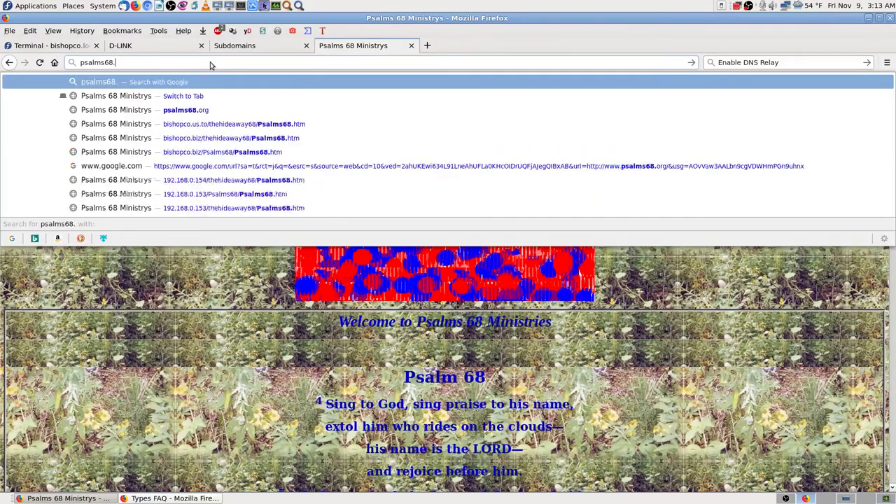
{"action": "type", "text": "c"}
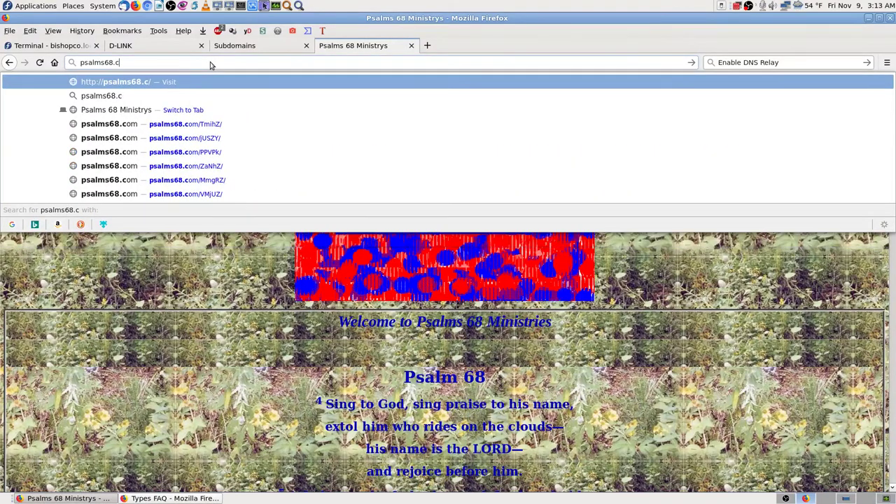
{"action": "key", "text": "BackSpace"}
{"action": "type", "text": "org"}
{"action": "key", "text": "Return"}
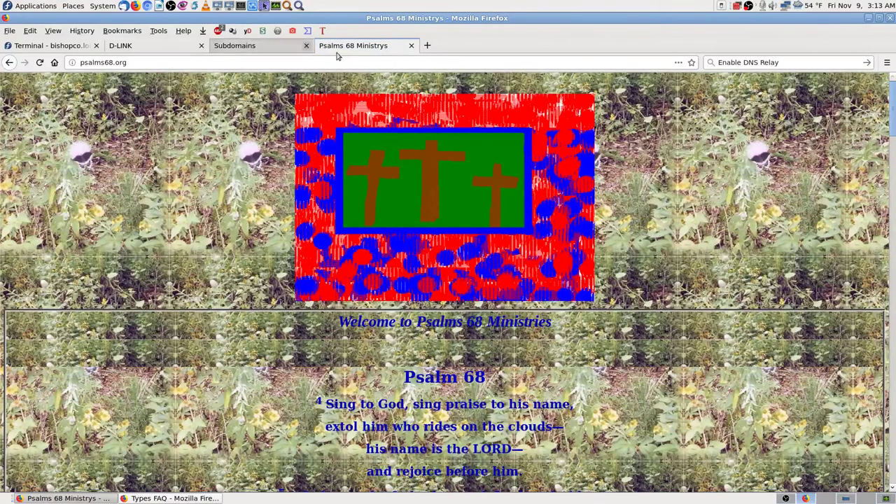
{"action": "left_click", "coordinate": [412, 46]}
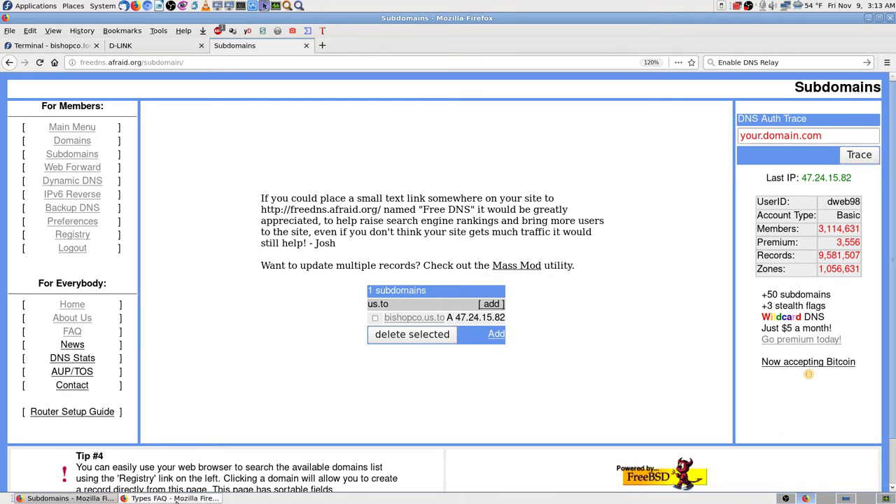
- Bring the FreeDNS Types FAQ window to the front and maximize it
{"action": "left_click", "coordinate": [172, 499]}
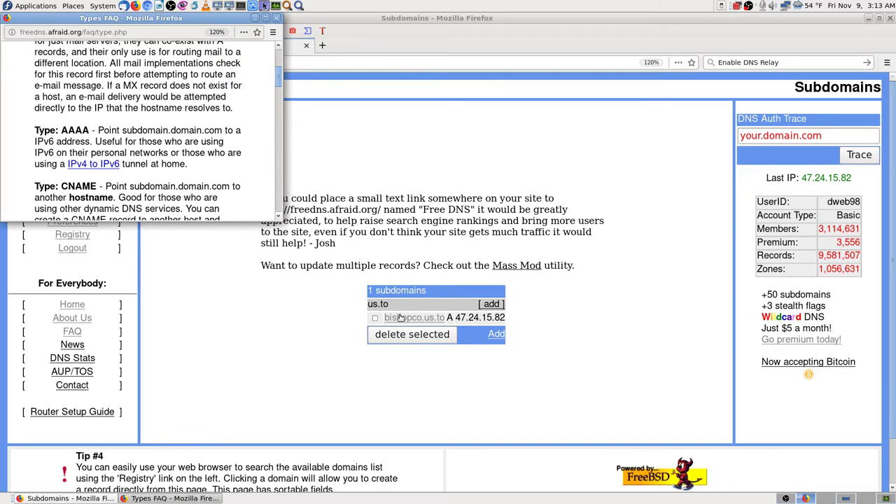
{"action": "left_click", "coordinate": [453, 318]}
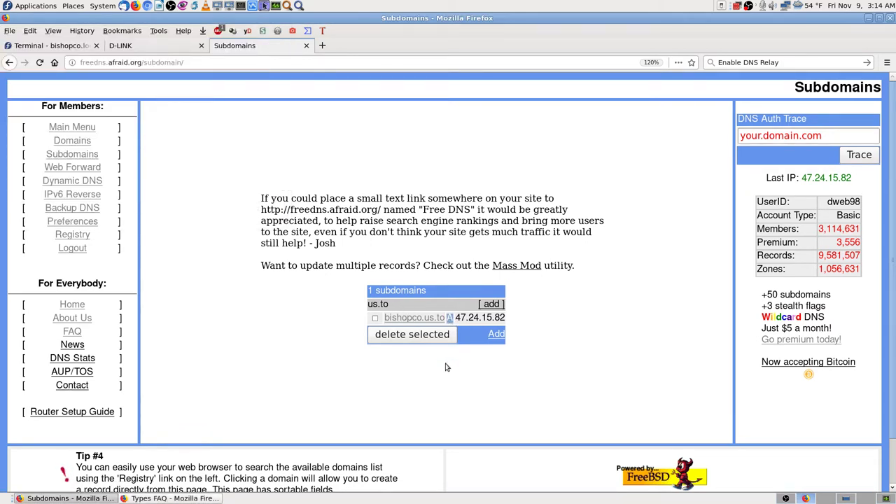
{"action": "left_click", "coordinate": [207, 498]}
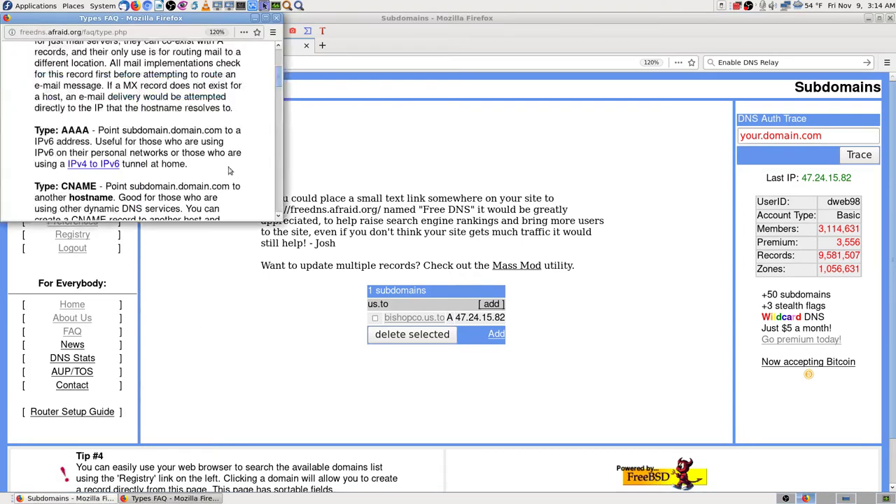
{"action": "left_click", "coordinate": [268, 25]}
{"action": "scroll", "coordinate": [292, 163], "scroll_direction": "up", "scroll_amount": 4}
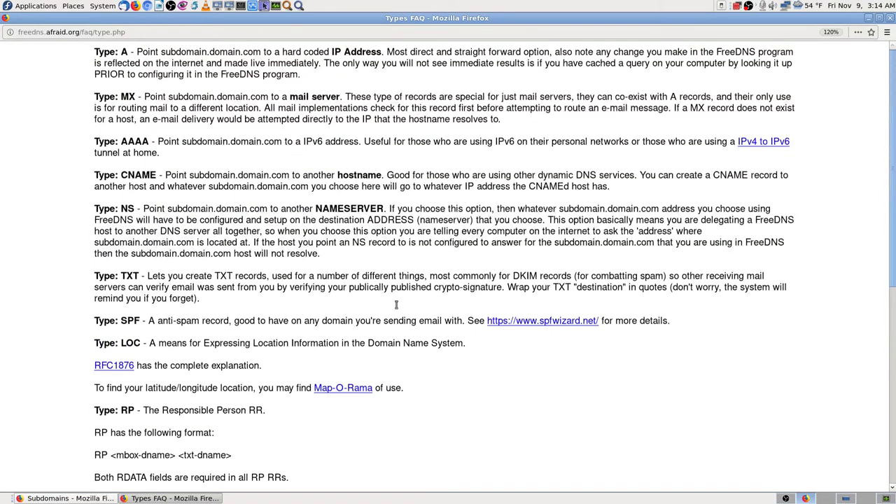
{"action": "left_click", "coordinate": [786, 498]}
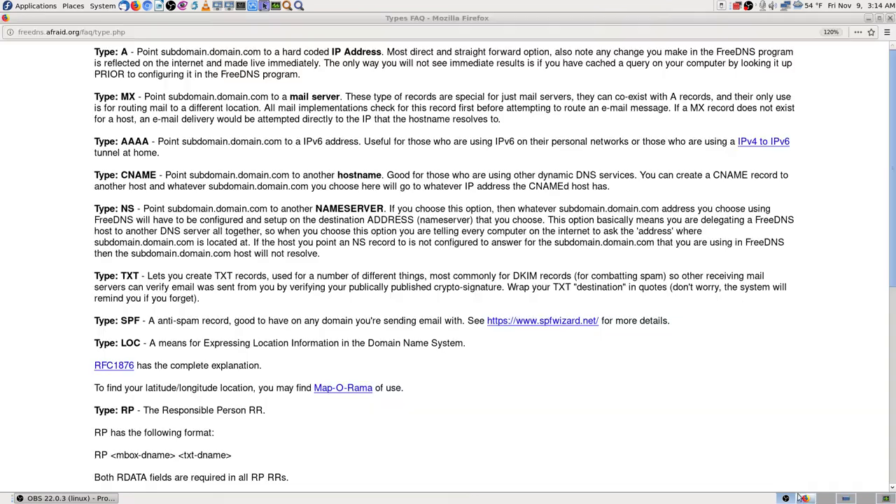
{"action": "left_click", "coordinate": [798, 498]}
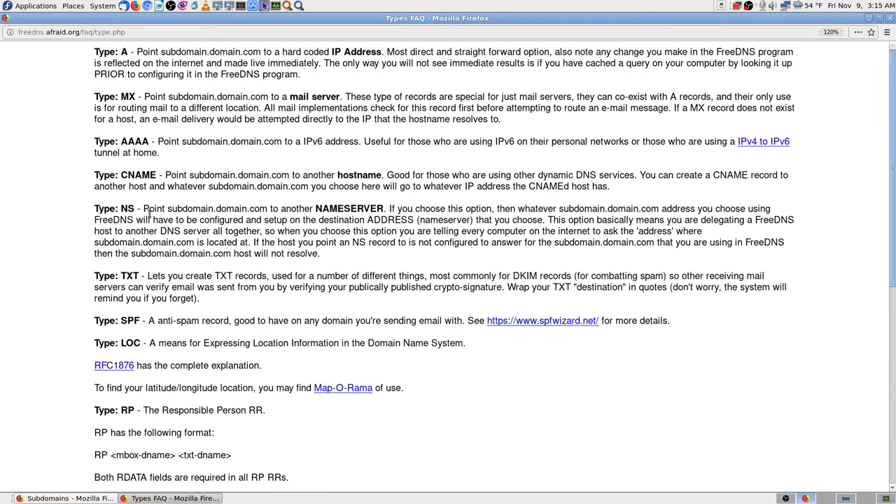
{"action": "left_click_drag", "start_coordinate": [121, 208], "coordinate": [134, 208]}
{"action": "left_click", "coordinate": [126, 208]}
{"action": "left_click_drag", "start_coordinate": [121, 207], "coordinate": [144, 208]}
{"action": "left_click", "coordinate": [123, 209]}
{"action": "left_click_drag", "start_coordinate": [119, 207], "coordinate": [255, 231]}
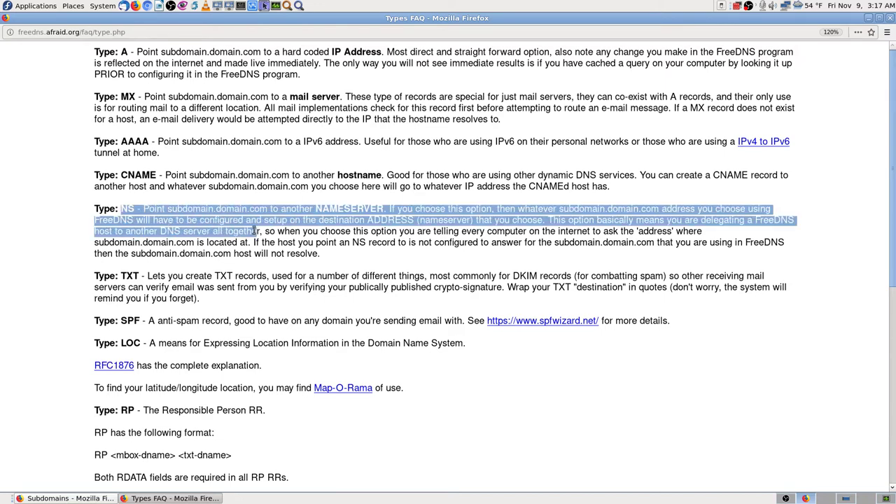
{"action": "left_click", "coordinate": [155, 213]}
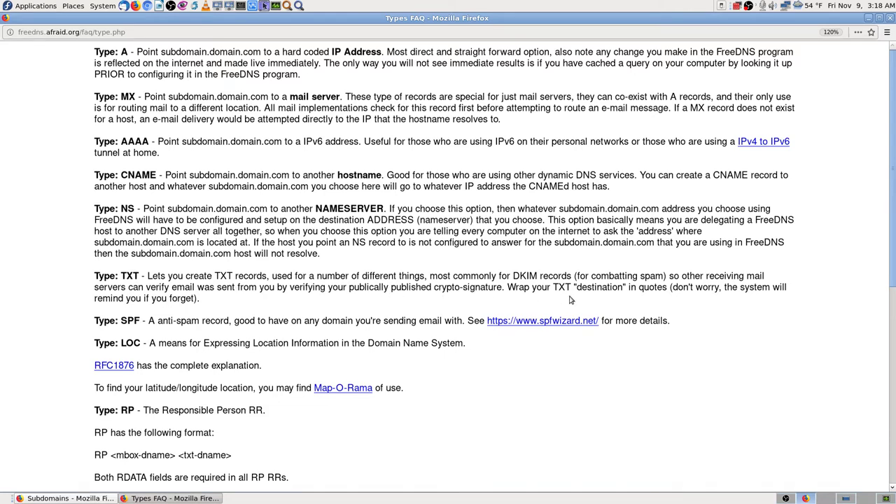
{"action": "scroll", "coordinate": [70, 301], "scroll_direction": "down", "scroll_amount": 4}
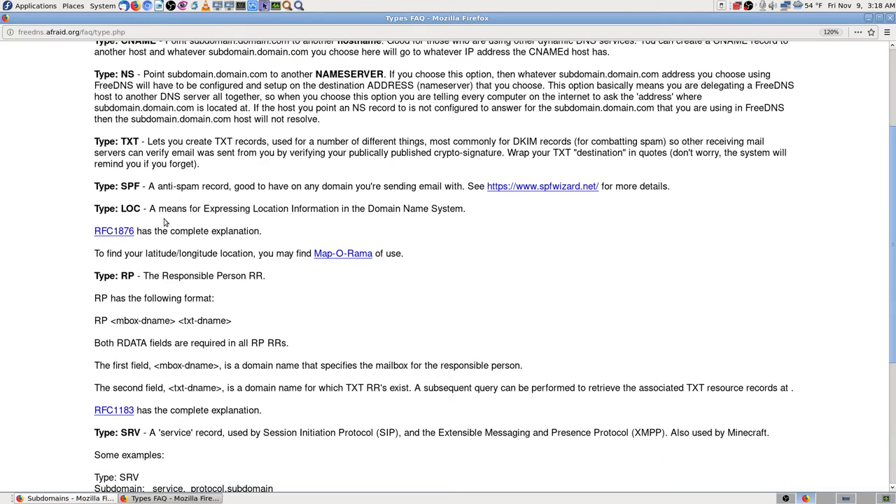
{"action": "scroll", "coordinate": [91, 285], "scroll_direction": "down", "scroll_amount": 3}
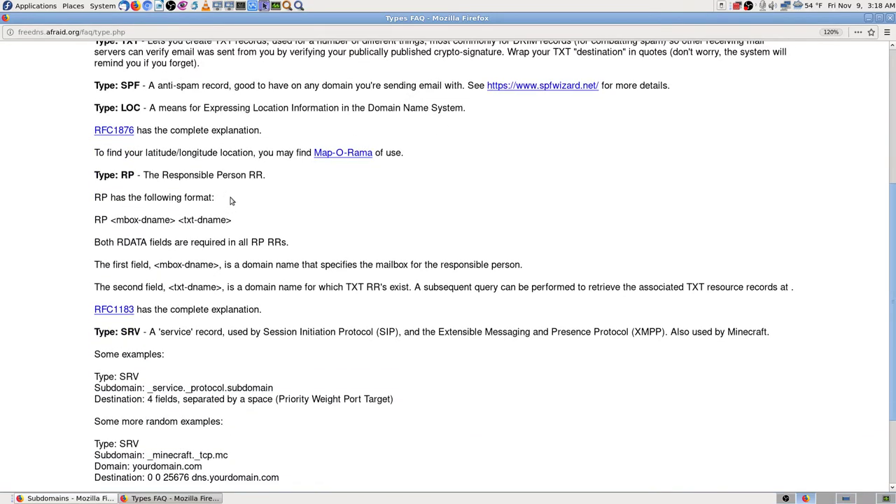
{"action": "scroll", "coordinate": [102, 268], "scroll_direction": "down", "scroll_amount": 3}
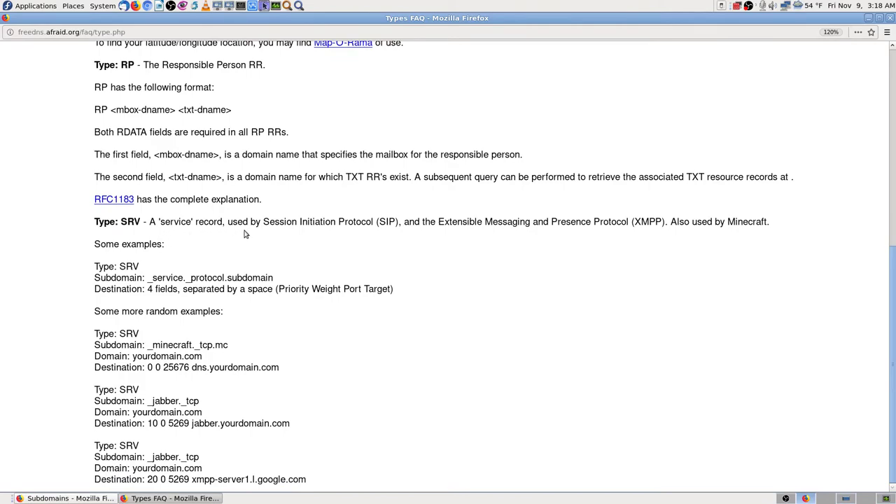
{"action": "scroll", "coordinate": [92, 312], "scroll_direction": "up", "scroll_amount": 6}
{"action": "scroll", "coordinate": [73, 288], "scroll_direction": "up", "scroll_amount": 4}
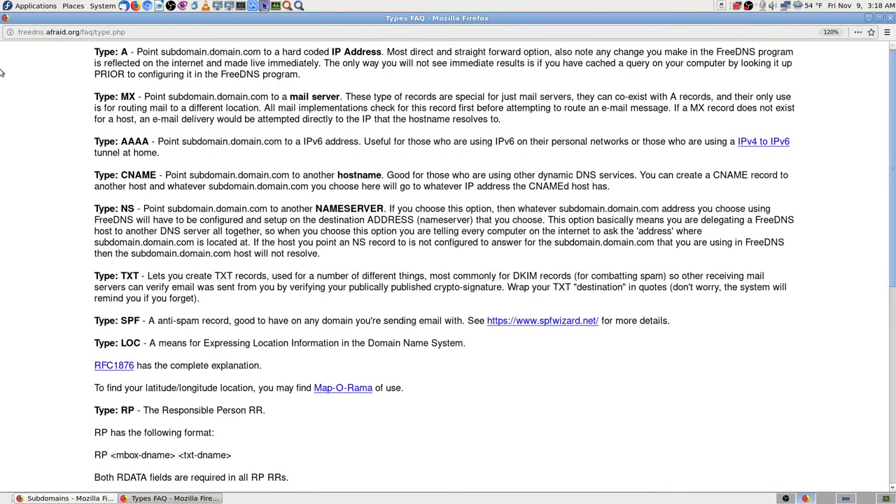
- Start saving the Types FAQ page, cancel, and return to the Types FAQ window
{"action": "right_click", "coordinate": [24, 89]}
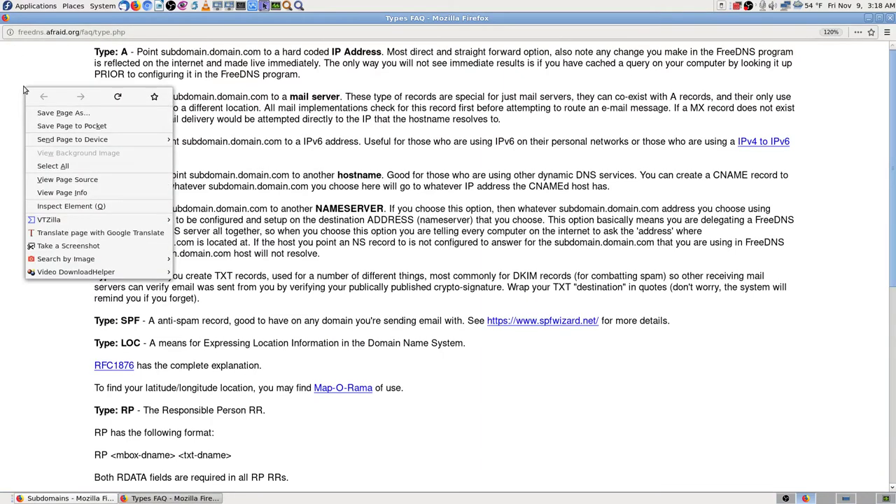
{"action": "left_click", "coordinate": [78, 115]}
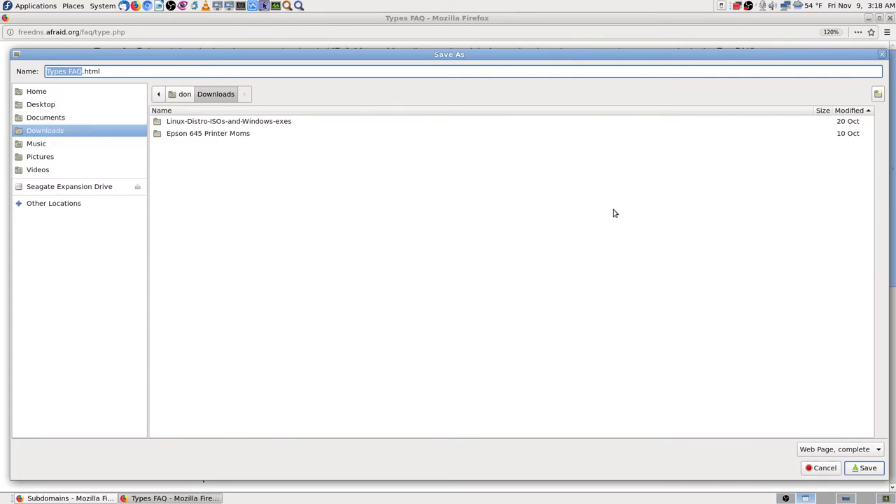
{"action": "key", "text": "Home"}
{"action": "left_click", "coordinate": [821, 467]}
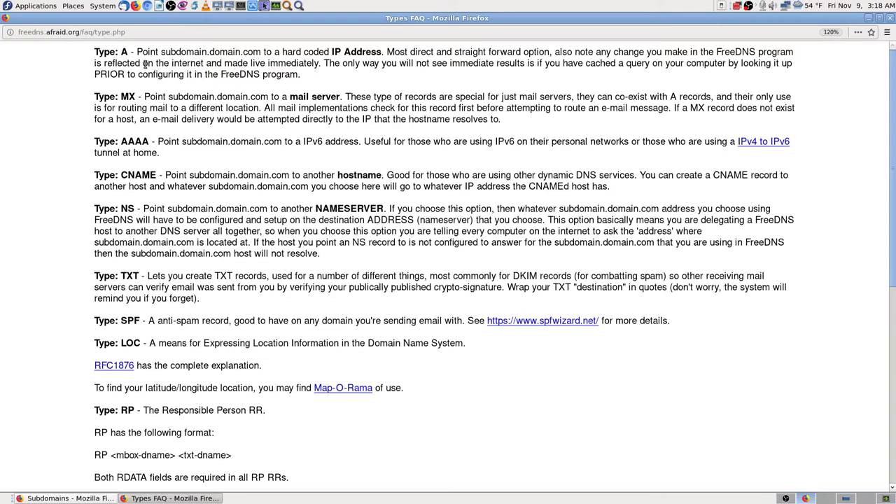
{"action": "left_click", "coordinate": [95, 498]}
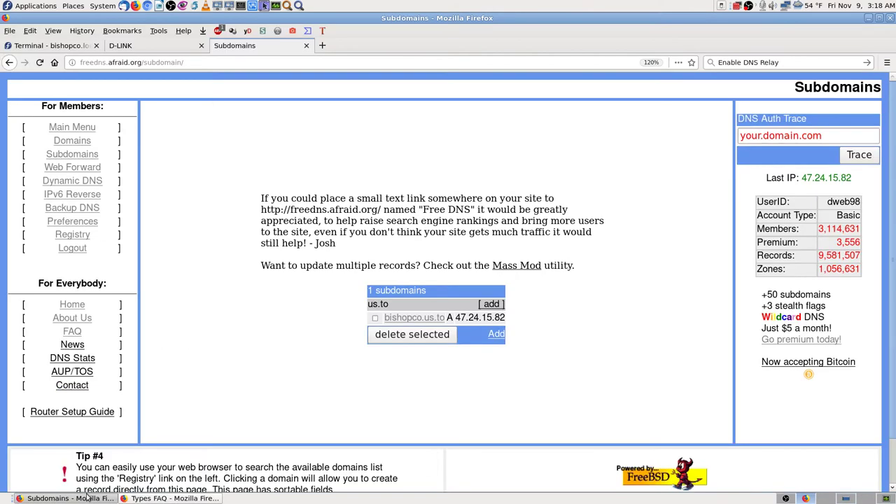
{"action": "left_click", "coordinate": [174, 498]}
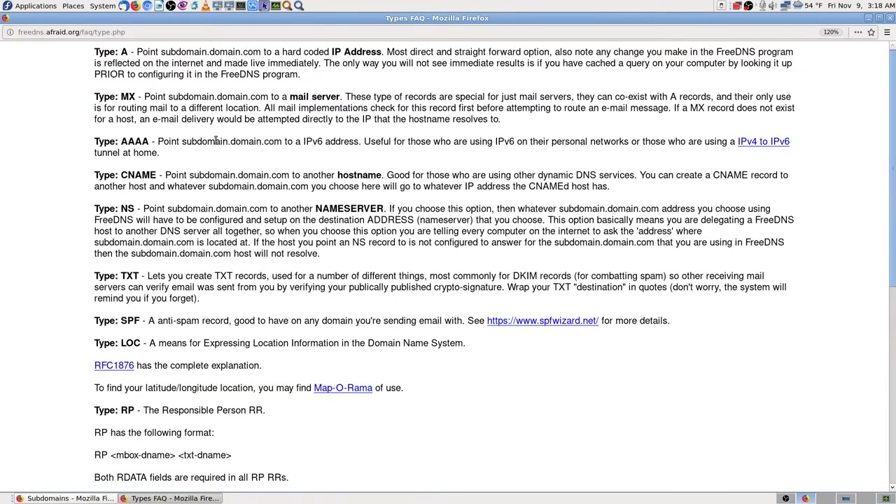
- Save the Types FAQ page to Downloads as Domain-Types-FAQ-A-etc.html
{"action": "right_click", "coordinate": [49, 86]}
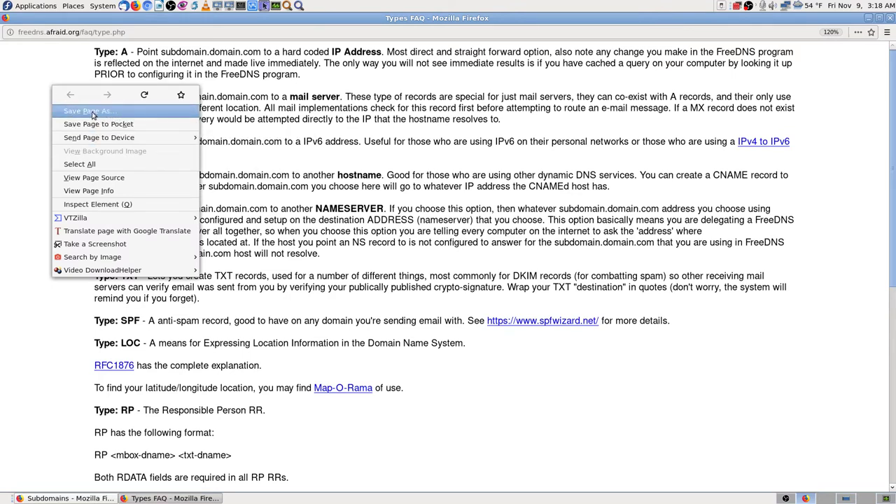
{"action": "left_click", "coordinate": [103, 114]}
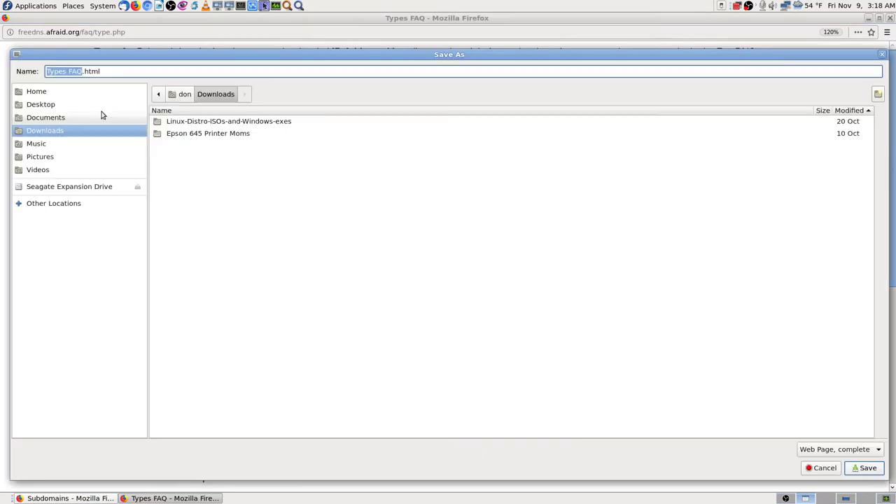
{"action": "key", "text": "Home"}
{"action": "type", "text": "Domain"}
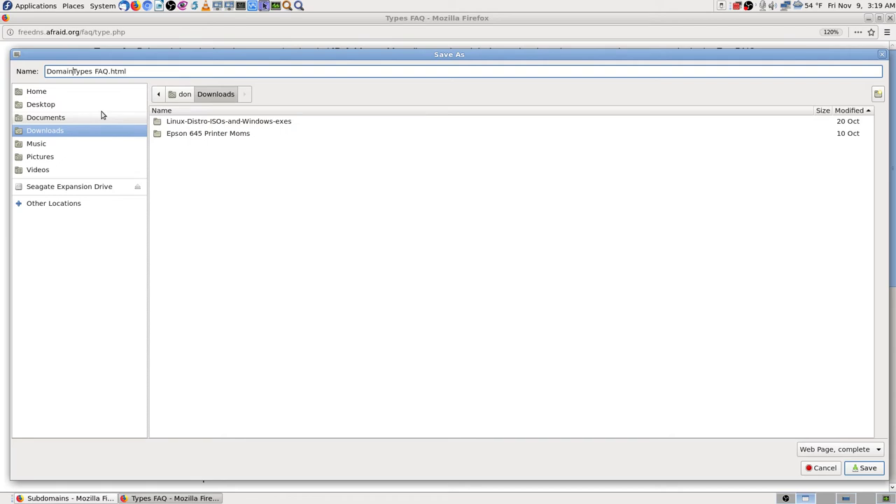
{"action": "type", "text": "-"}
{"action": "key", "text": "Delete"}
{"action": "type", "text": "-A"}
{"action": "key", "text": "BackSpace"}
{"action": "type", "text": "=A-et"}
{"action": "key", "text": "BackSpace"}
{"action": "key", "text": "BackSpace"}
{"action": "key", "text": "BackSpace"}
{"action": "key", "text": "BackSpace"}
{"action": "key", "text": "BackSpace"}
{"action": "type", "text": "-A-etc"}
{"action": "key", "text": "Return"}
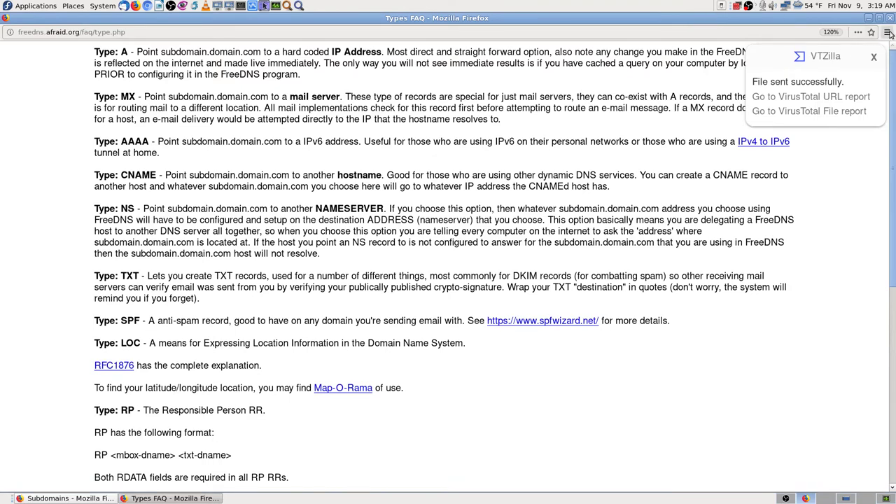
- Bring the Subdomains window forward, take a screenshot, and dismiss the save dialog
{"action": "left_click", "coordinate": [66, 498]}
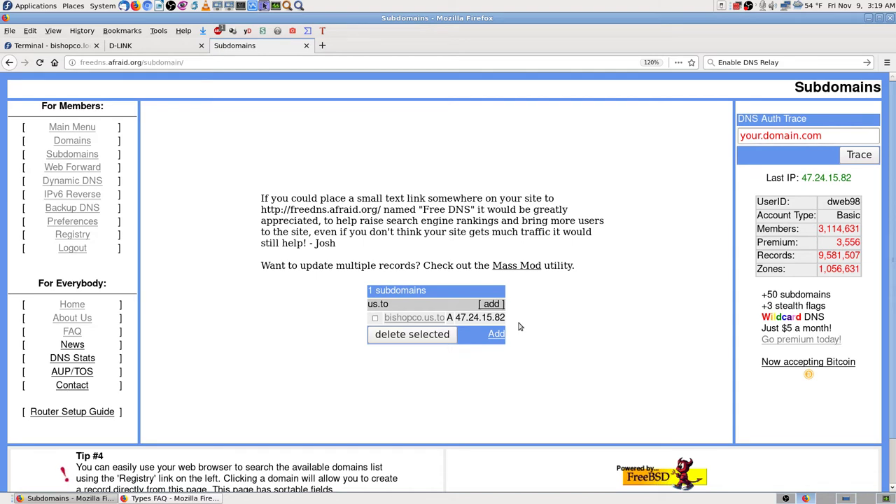
{"action": "key", "text": "Print"}
{"action": "key", "text": "Return"}
- Step back and forward through history, reload the Subdomains page, and close its tab
{"action": "key", "text": "alt+Left"}
{"action": "key", "text": "alt+Left"}
{"action": "key", "text": "F5"}
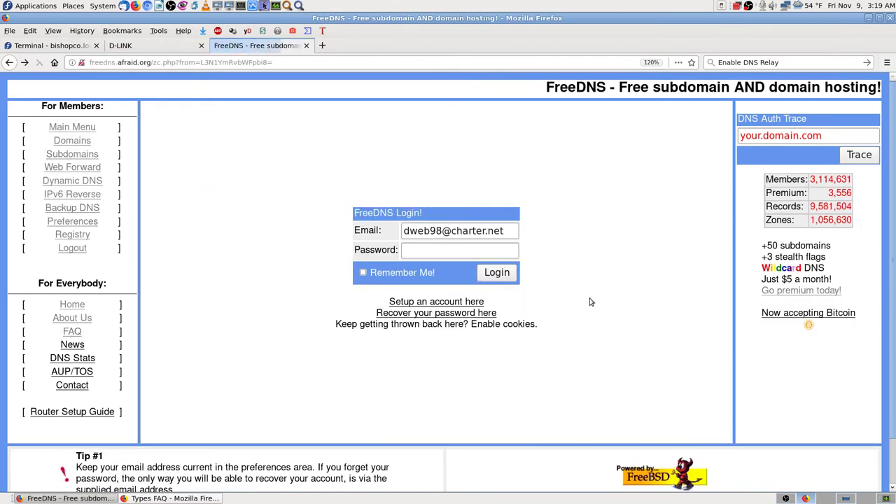
{"action": "key", "text": "alt+Left"}
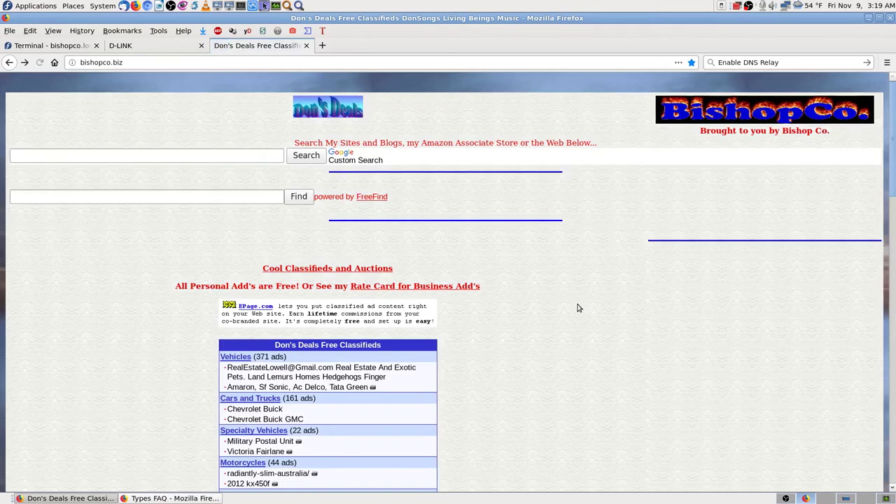
{"action": "key", "text": "alt+Right"}
{"action": "key", "text": "alt+Right"}
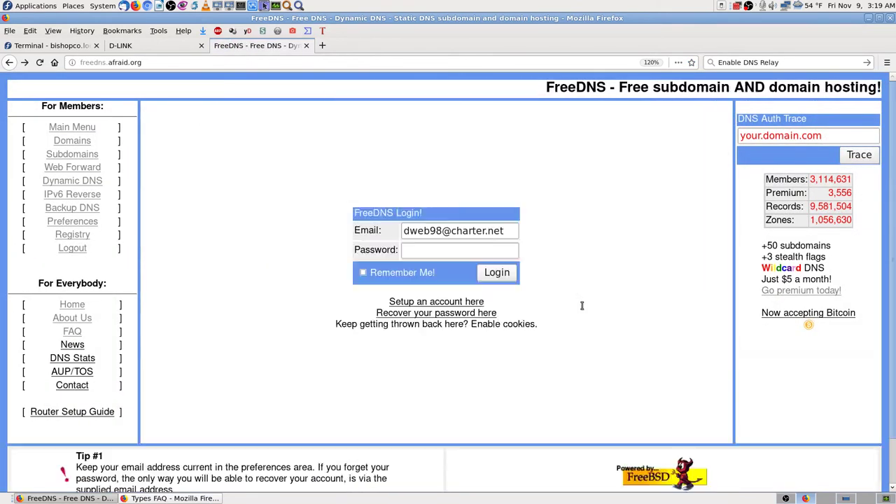
{"action": "key", "text": "alt+Right"}
{"action": "key", "text": "alt+Right"}
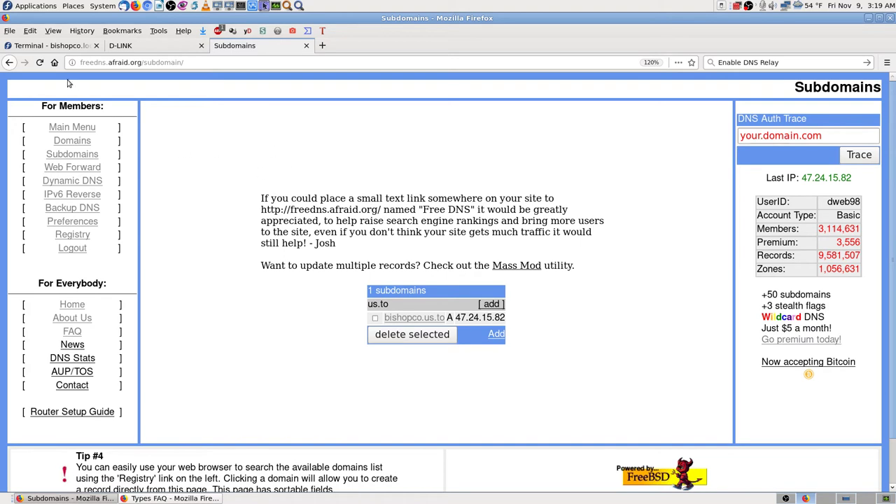
{"action": "left_click", "coordinate": [39, 62]}
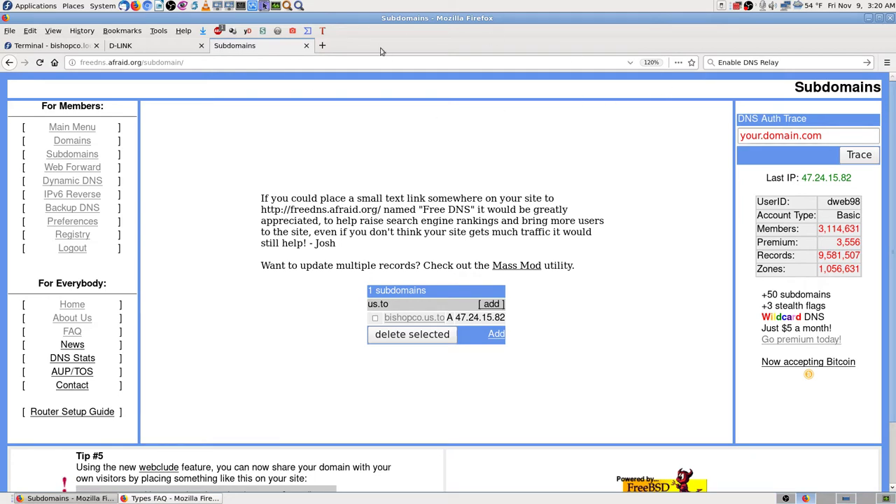
{"action": "left_click", "coordinate": [305, 45]}
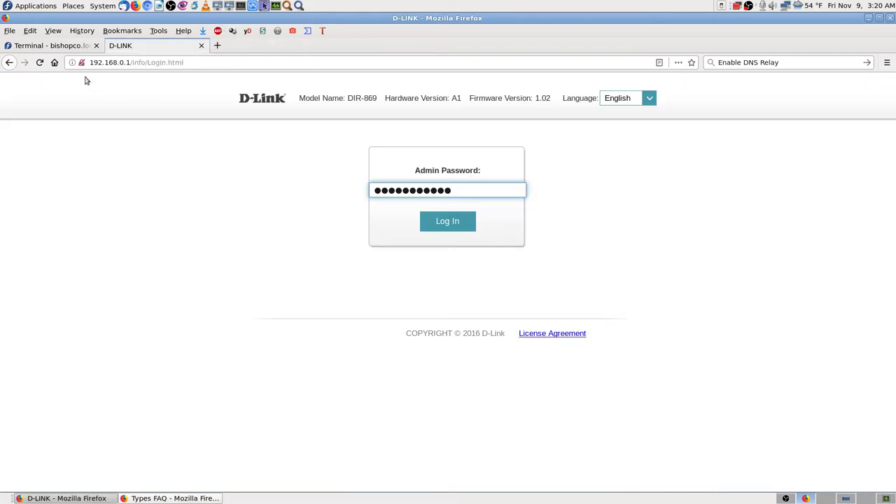
- Test browsing by opening the donsongs site in a new tab, then close it
{"action": "left_click", "coordinate": [76, 45]}
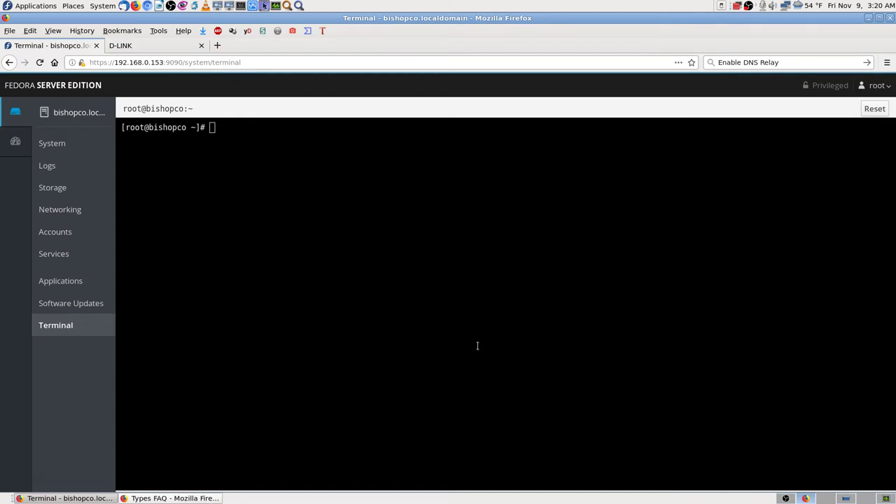
{"action": "left_click", "coordinate": [170, 44]}
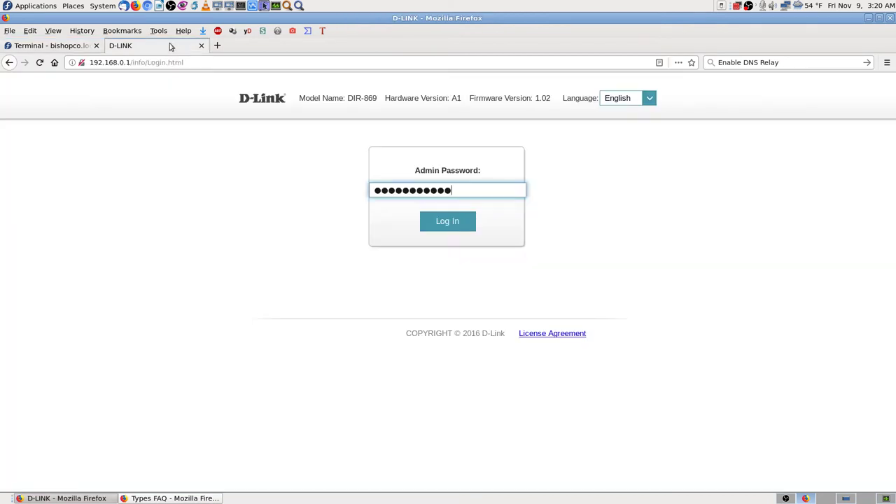
{"action": "left_click", "coordinate": [217, 46]}
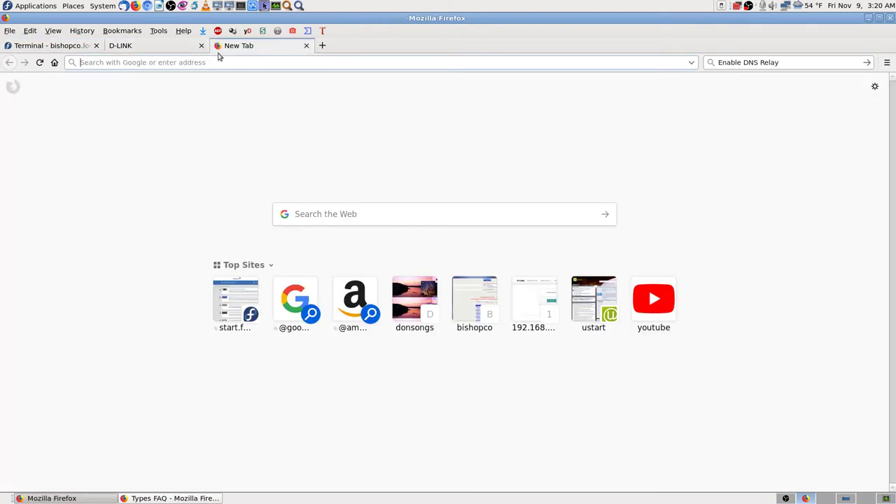
{"action": "left_click", "coordinate": [401, 305]}
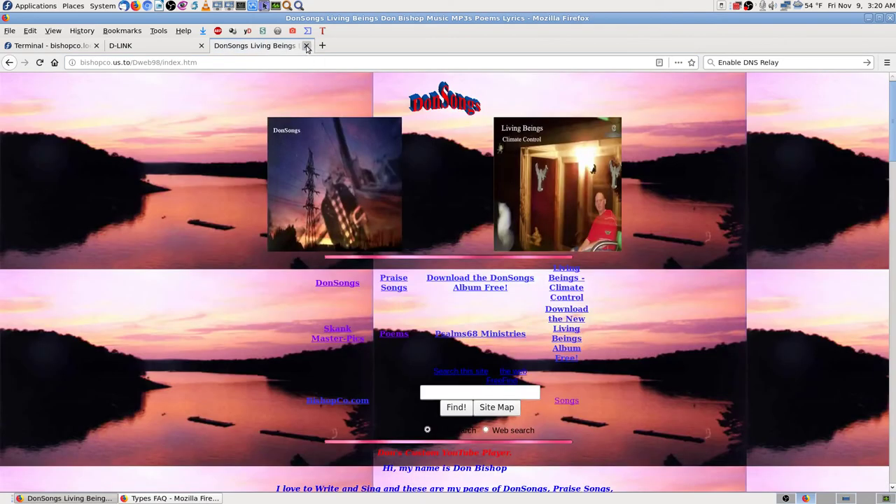
{"action": "left_click", "coordinate": [306, 45]}
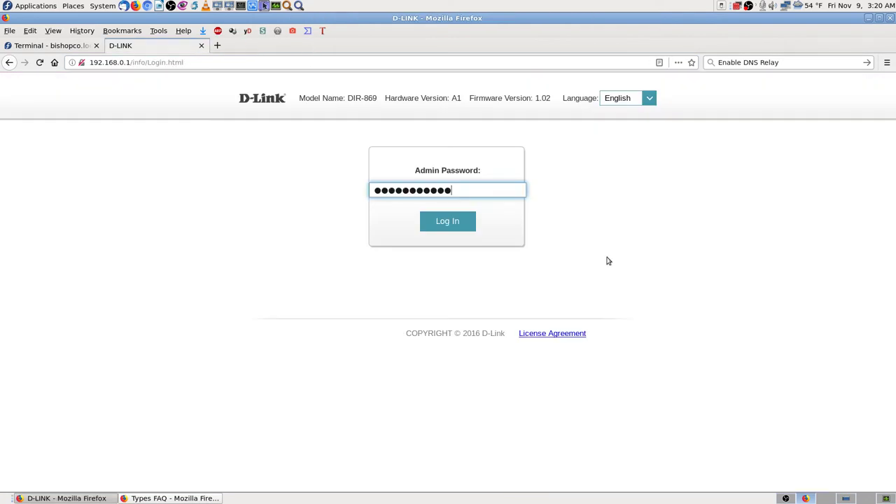
- Log in to the D-Link router admin from its login tab
{"action": "left_click", "coordinate": [72, 46]}
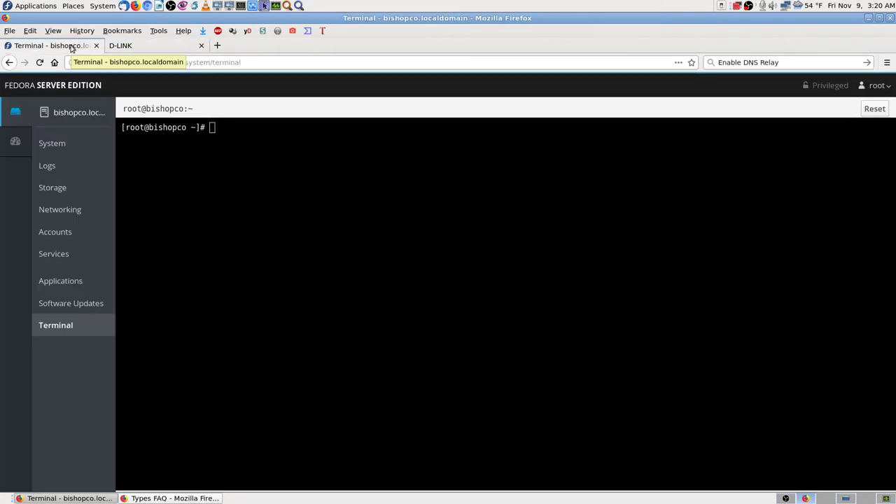
{"action": "left_click", "coordinate": [179, 45]}
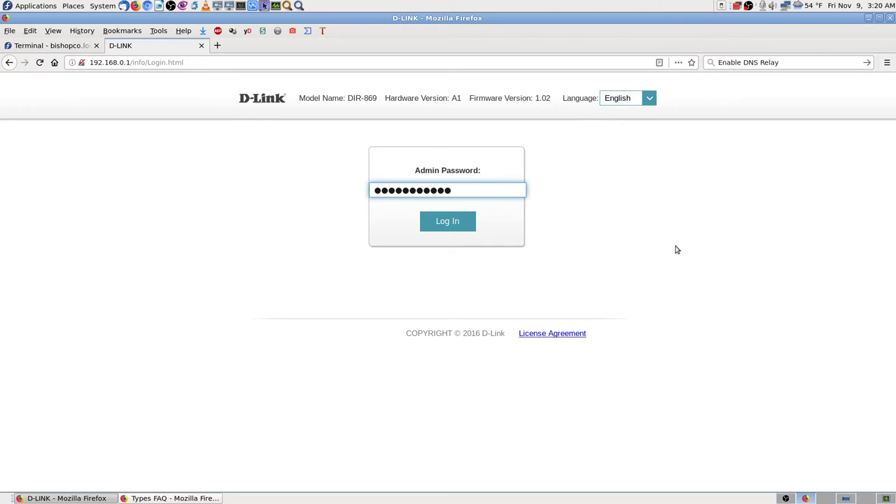
{"action": "left_click", "coordinate": [449, 221]}
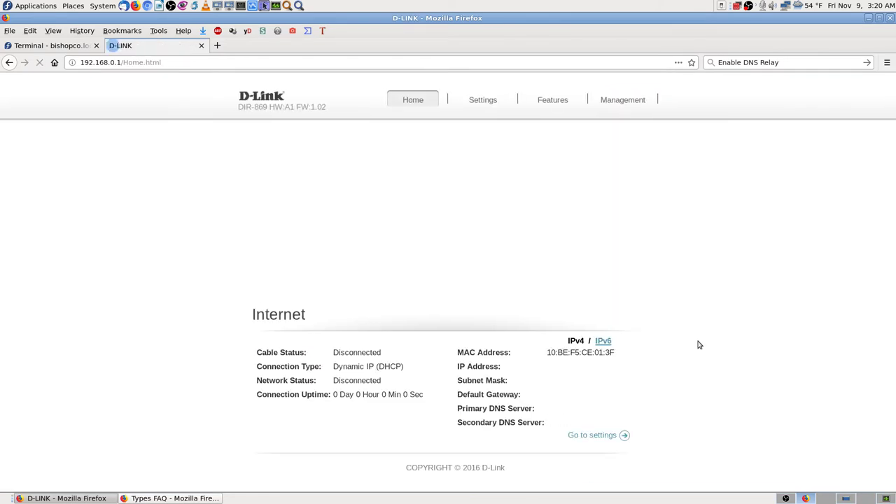
- Under Settings > Network, set Enable DNS Relay to Disabled and save
{"action": "mouse_move", "coordinate": [560, 103]}
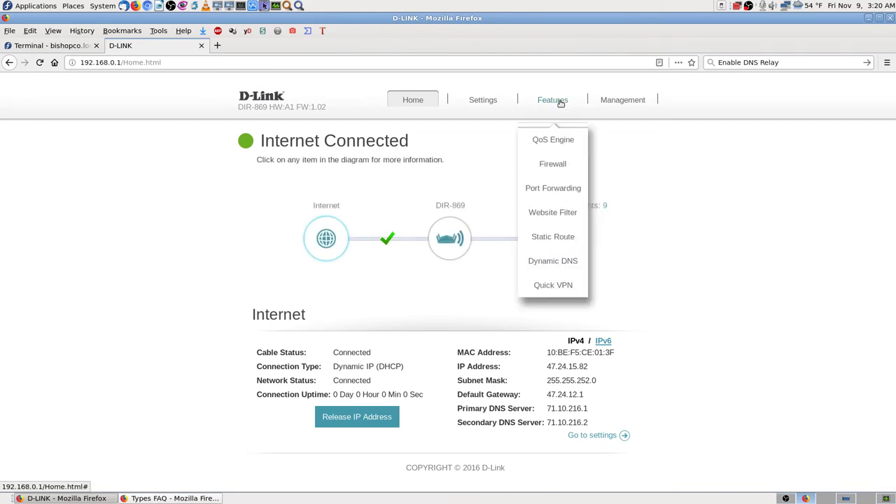
{"action": "mouse_move", "coordinate": [489, 98]}
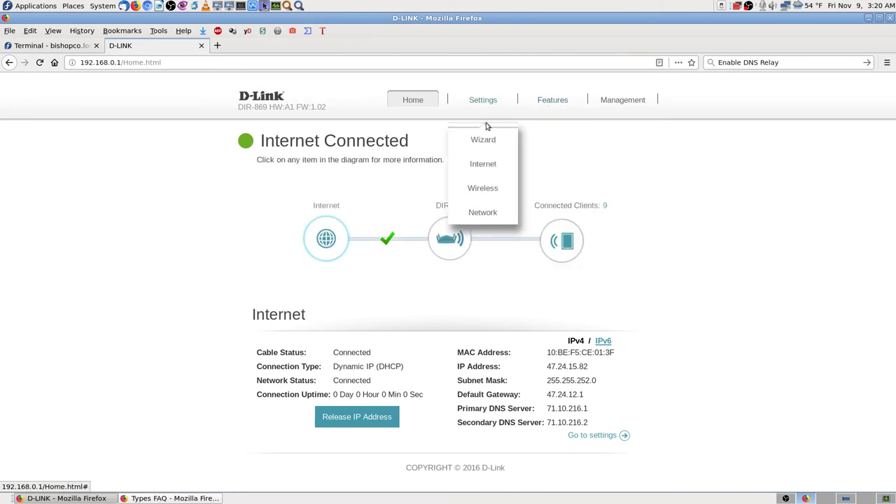
{"action": "left_click", "coordinate": [498, 212]}
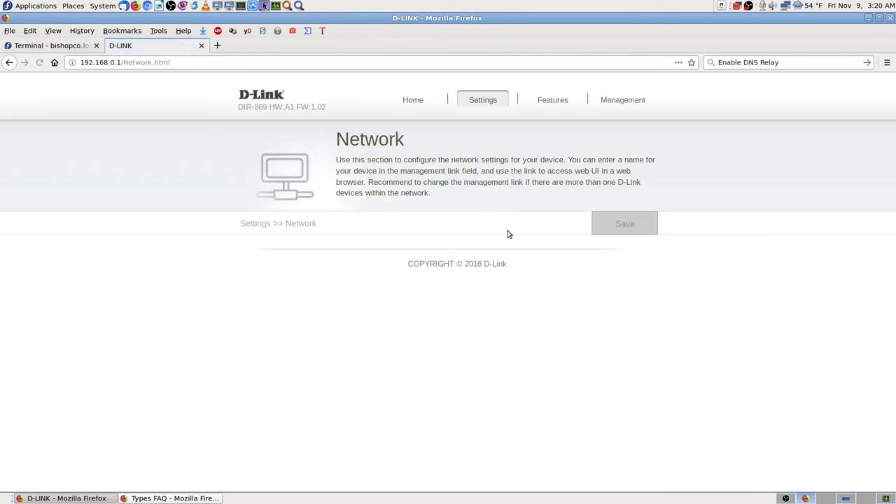
{"action": "left_click", "coordinate": [461, 347]}
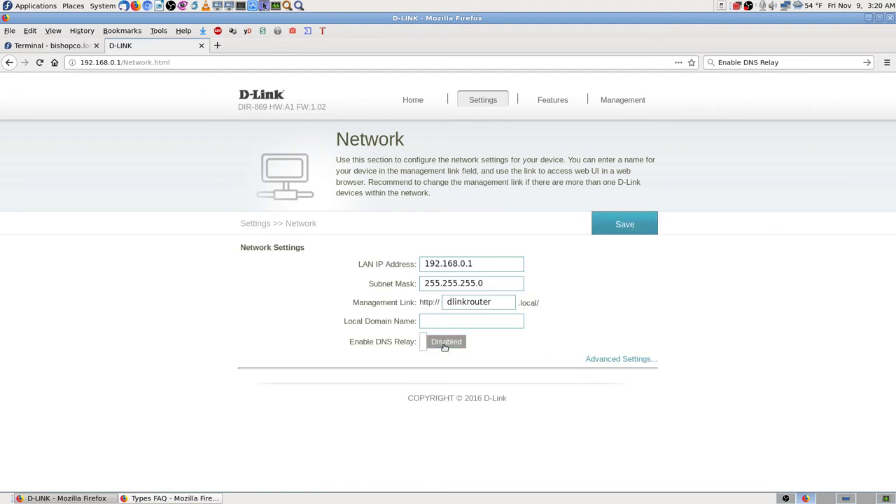
{"action": "left_click", "coordinate": [647, 225]}
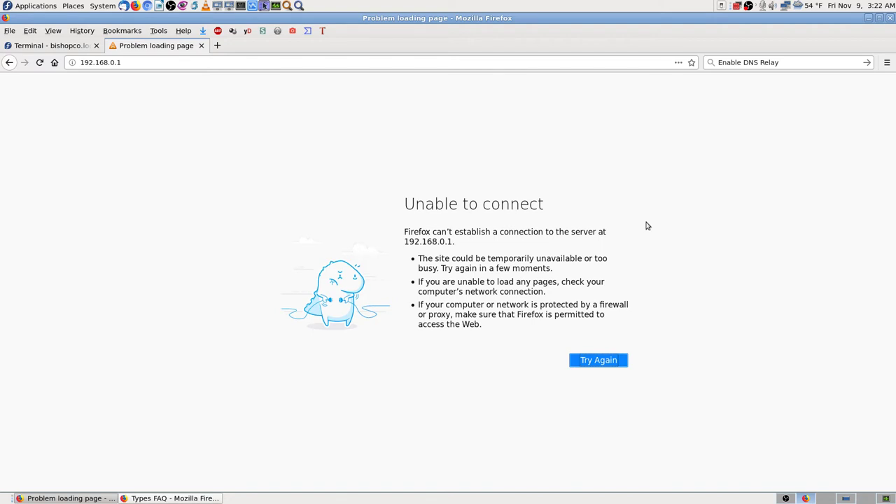
- Retry reaching 192.168.0.1, log back in, and open donsongs in a new tab
{"action": "left_click", "coordinate": [599, 360]}
{"action": "left_click", "coordinate": [589, 366]}
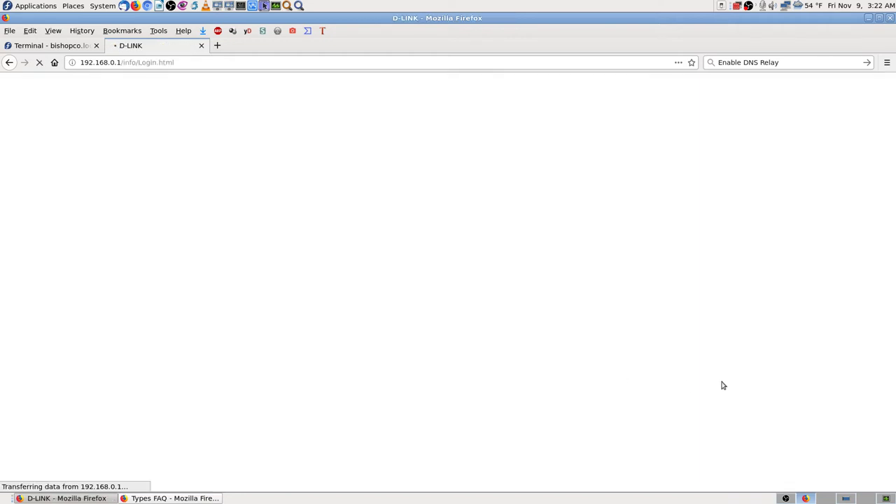
{"action": "left_click", "coordinate": [460, 223]}
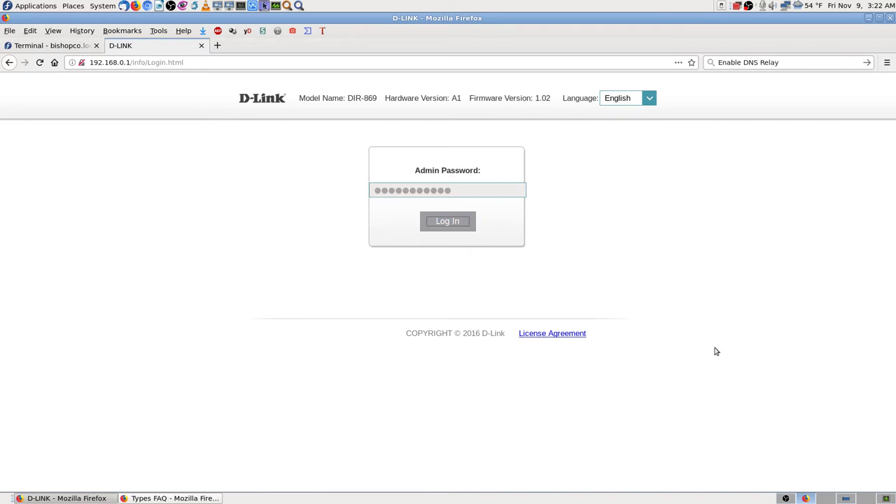
{"action": "left_click", "coordinate": [217, 45]}
{"action": "left_click", "coordinate": [418, 308]}
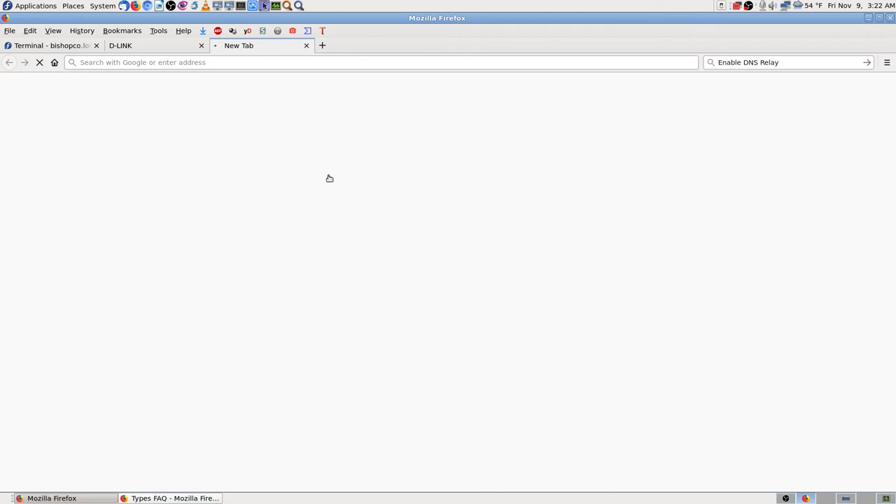
- In the Cockpit terminal, start nslookup and look up bishopco.com, then donsongs
{"action": "left_click", "coordinate": [70, 46]}
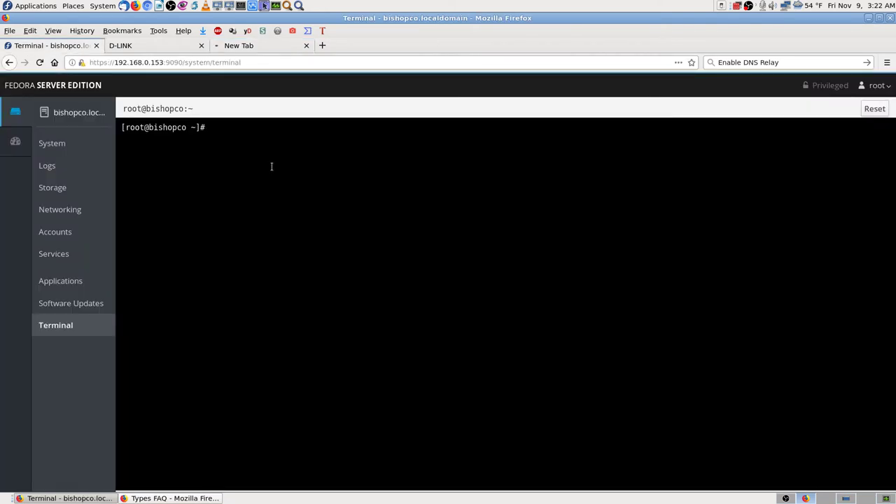
{"action": "type", "text": "nslookup"}
{"action": "key", "text": "Return"}
{"action": "type", "text": "bishopco.com"}
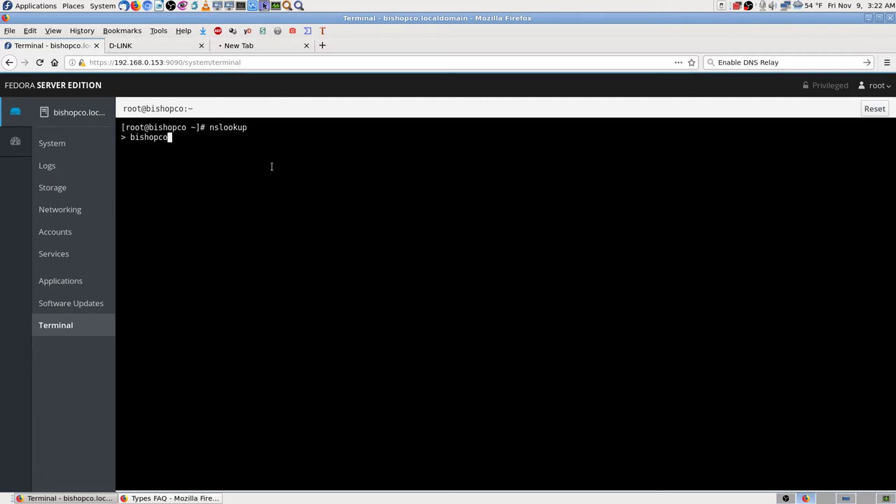
{"action": "key", "text": "Return"}
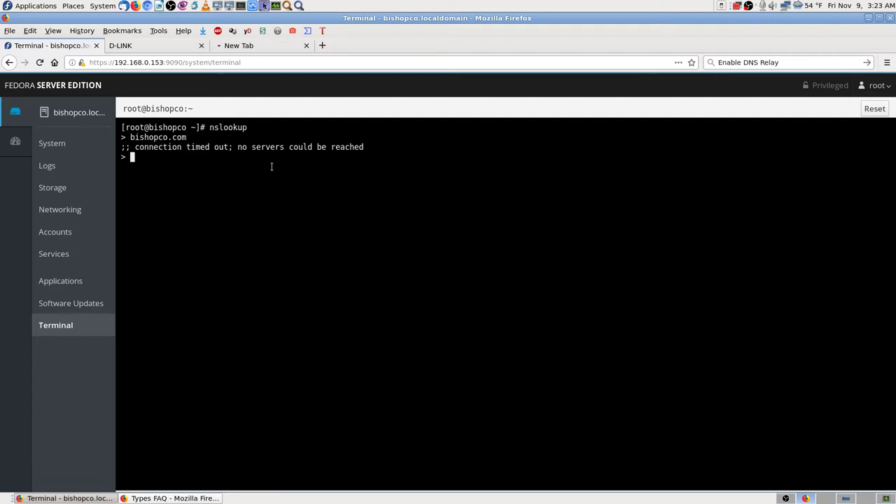
{"action": "type", "text": "donsongs"}
{"action": "key", "text": "Return"}
- Close the empty new tab and look up donsongs.com in the Cockpit nslookup
{"action": "left_click", "coordinate": [273, 46]}
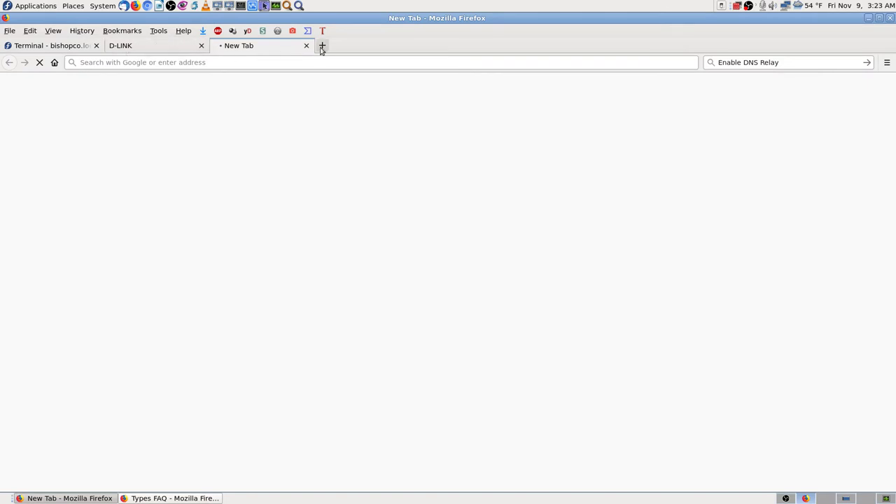
{"action": "left_click", "coordinate": [306, 45]}
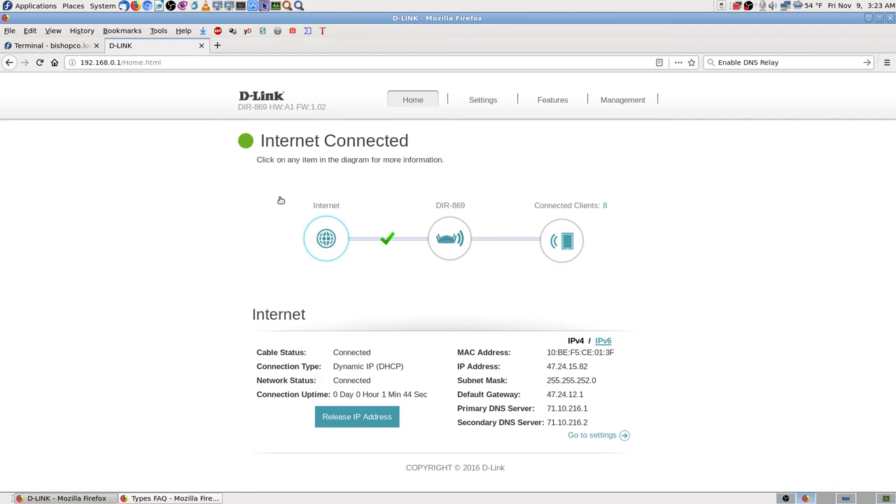
{"action": "left_click", "coordinate": [77, 46]}
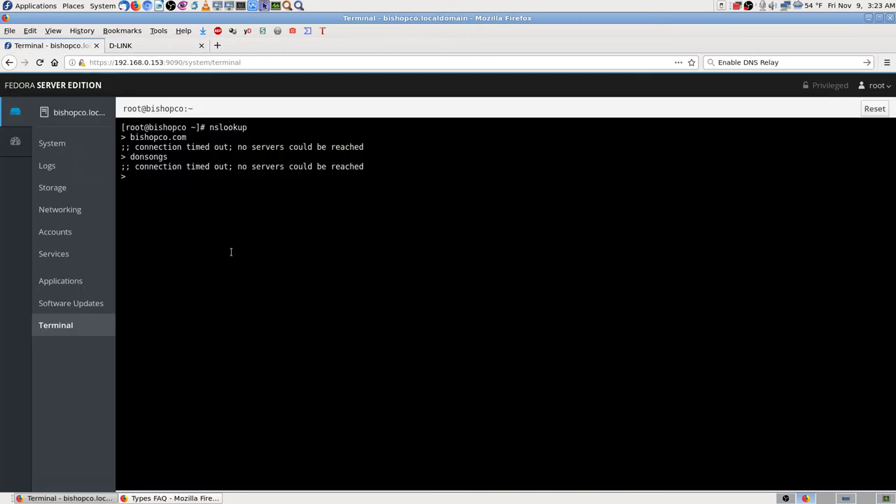
{"action": "type", "text": "donsongs.com"}
{"action": "key", "text": "Return"}
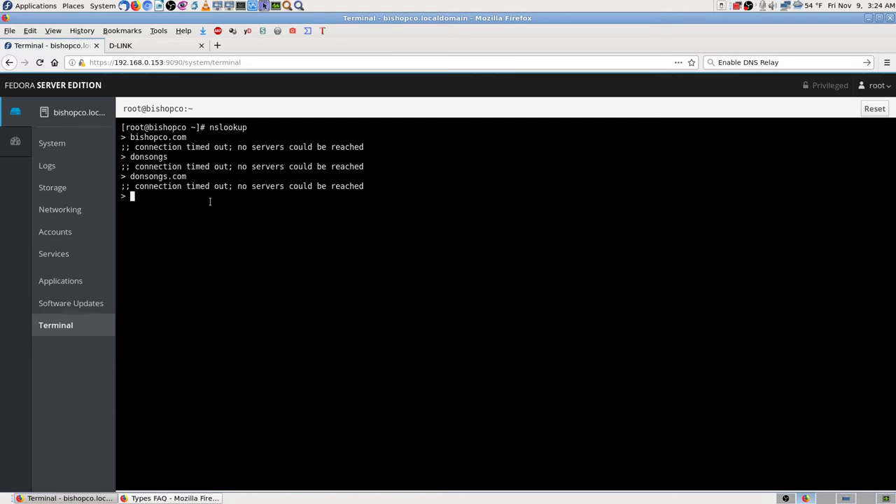
- Look up 192.168.0.153, then select and copy that address from the output
{"action": "type", "text": "192.168.0.153"}
{"action": "key", "text": "Return"}
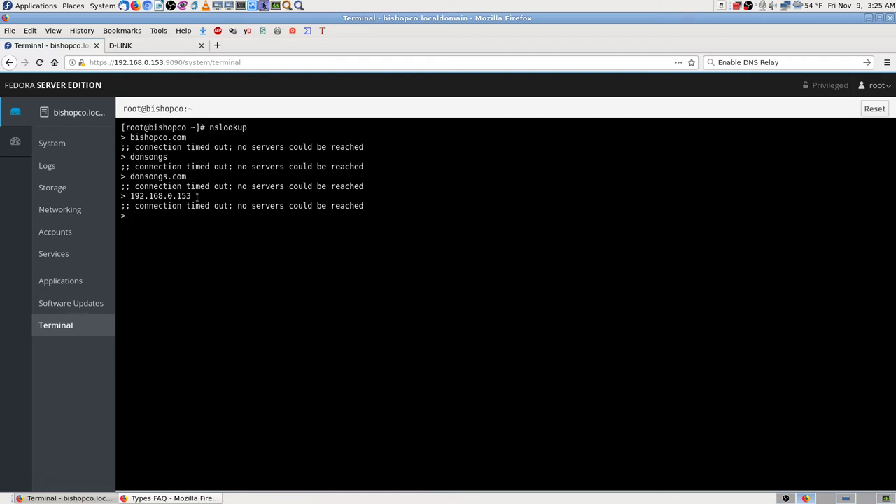
{"action": "left_click_drag", "start_coordinate": [192, 196], "coordinate": [128, 196]}
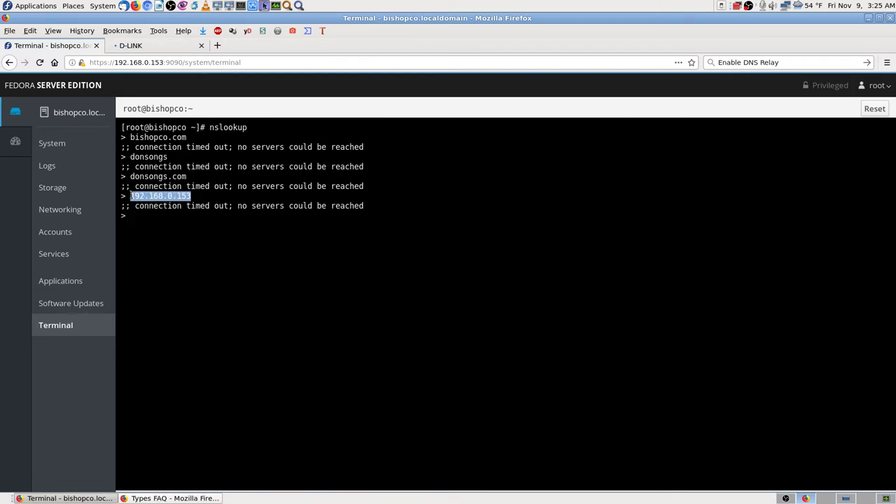
{"action": "right_click", "coordinate": [161, 197]}
{"action": "left_click", "coordinate": [187, 229]}
{"action": "left_click", "coordinate": [196, 200]}
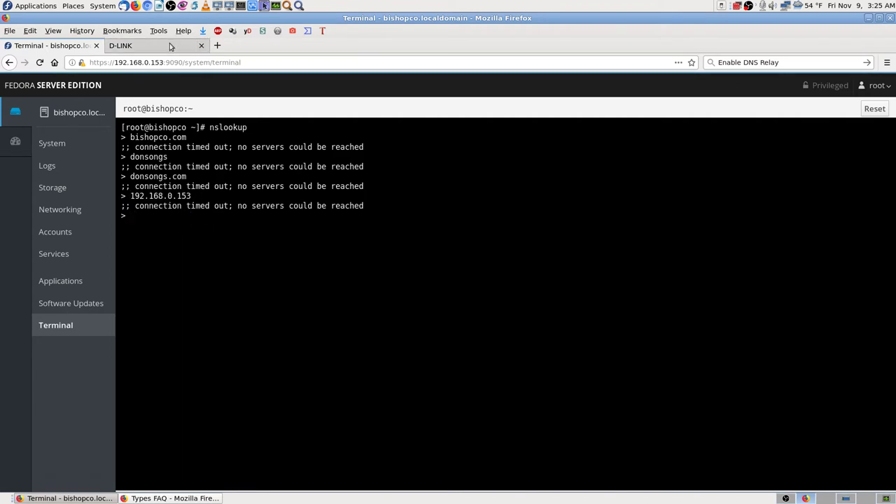
- Paste the copied server address into a new tab to load 192.168.0.153
{"action": "left_click", "coordinate": [169, 45]}
{"action": "left_click", "coordinate": [217, 45]}
{"action": "right_click", "coordinate": [227, 62]}
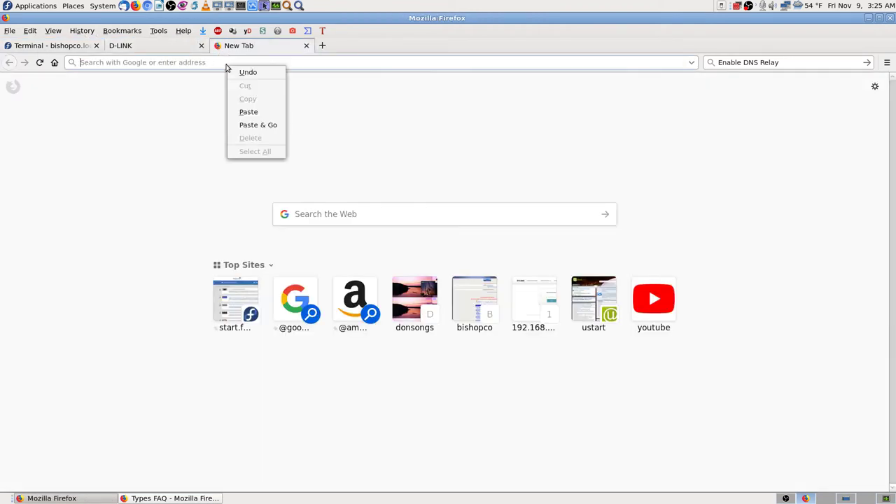
{"action": "left_click", "coordinate": [257, 126]}
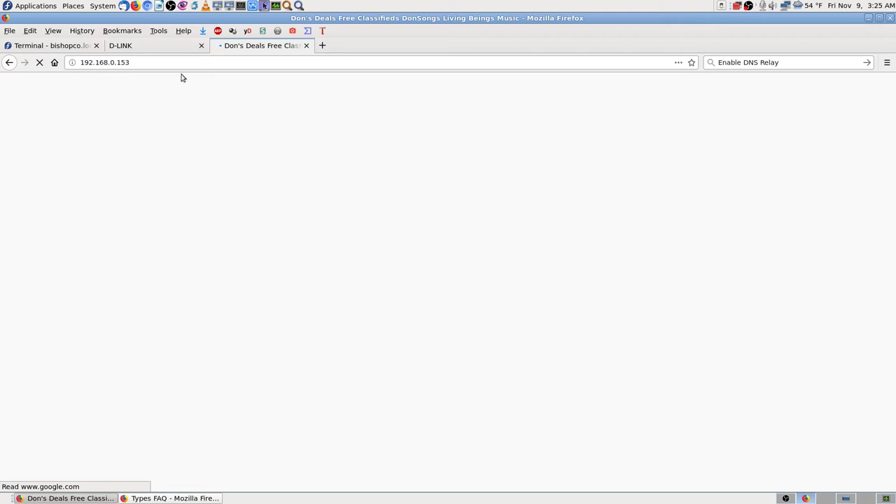
- Open another tab loading the second Don's Deals server at 192.168.0.154
{"action": "left_click", "coordinate": [322, 45]}
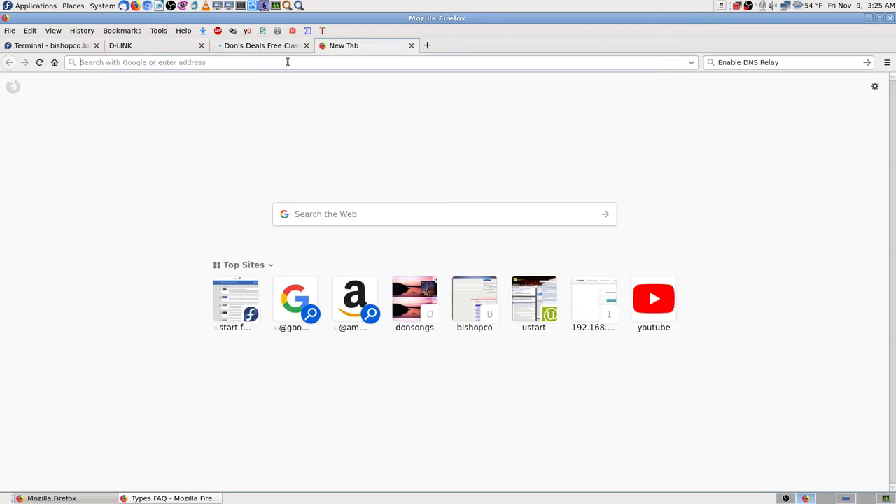
{"action": "type", "text": "192.168.0.153:9090/"}
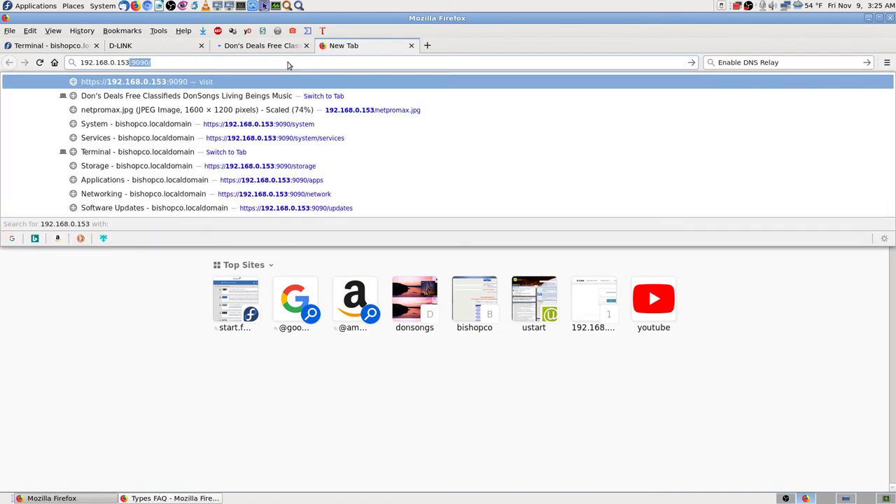
{"action": "key", "text": "Return"}
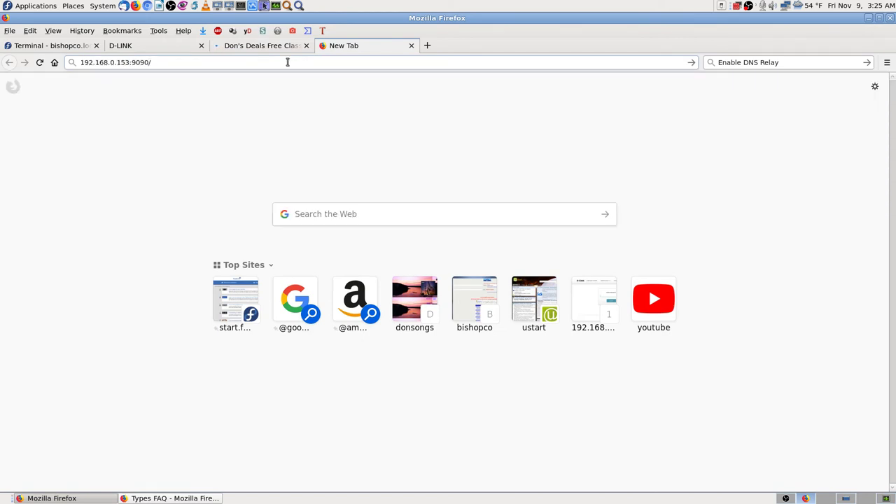
{"action": "left_click", "coordinate": [287, 62]}
{"action": "key", "text": "BackSpace"}
{"action": "key", "text": "BackSpace"}
{"action": "key", "text": "BackSpace"}
{"action": "key", "text": "BackSpace"}
{"action": "key", "text": "BackSpace"}
{"action": "key", "text": "BackSpace"}
{"action": "key", "text": "BackSpace"}
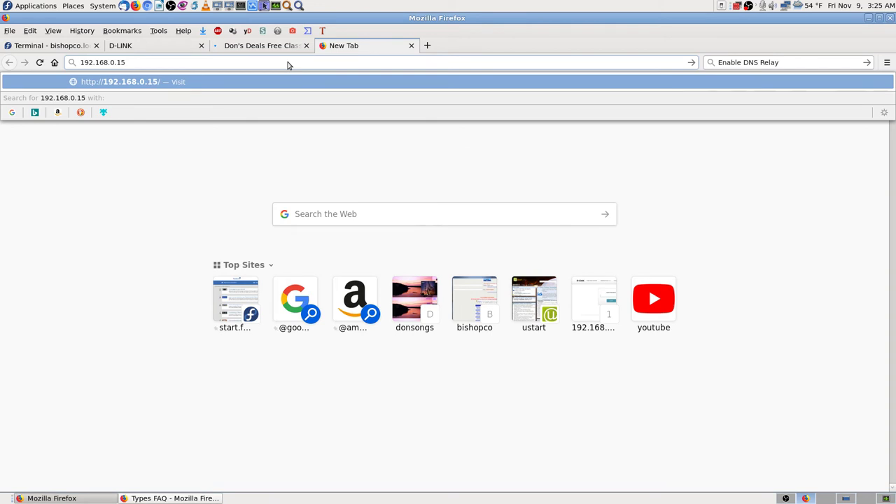
{"action": "type", "text": "4"}
{"action": "key", "text": "Return"}
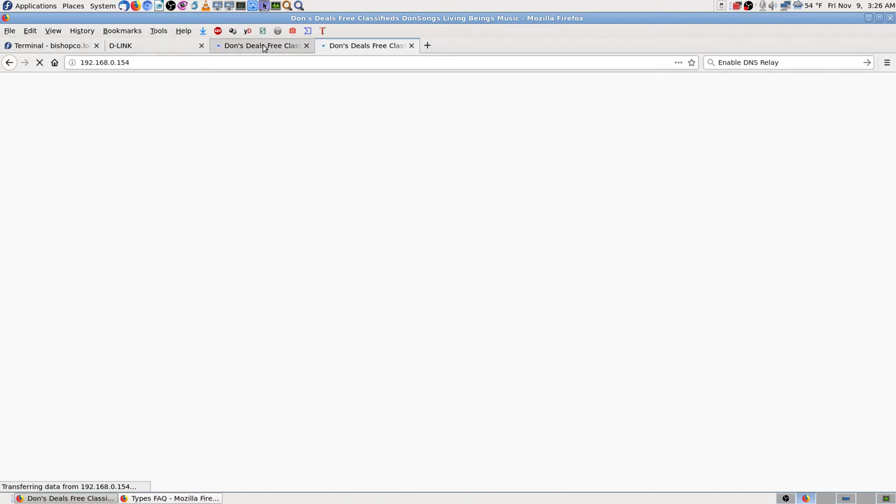
- Flip between the 192.168.0.153 and 192.168.0.154 tabs to see whether either loads
{"action": "left_click", "coordinate": [263, 46]}
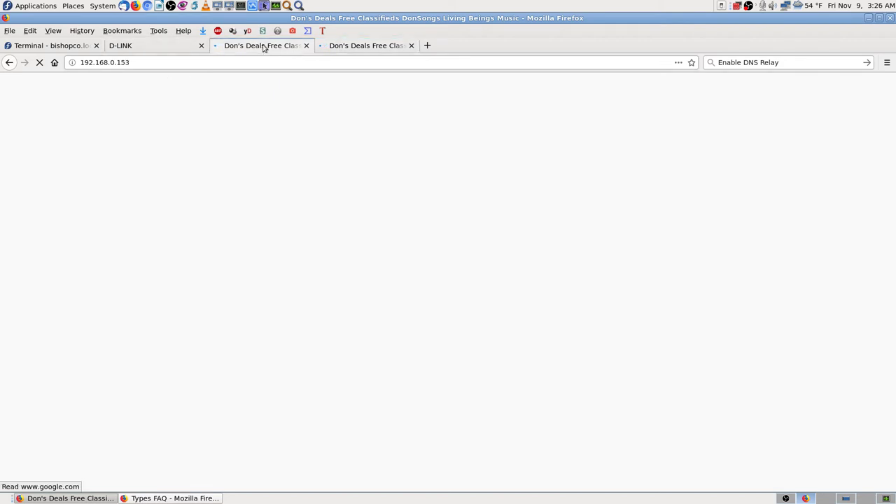
{"action": "left_click", "coordinate": [350, 46]}
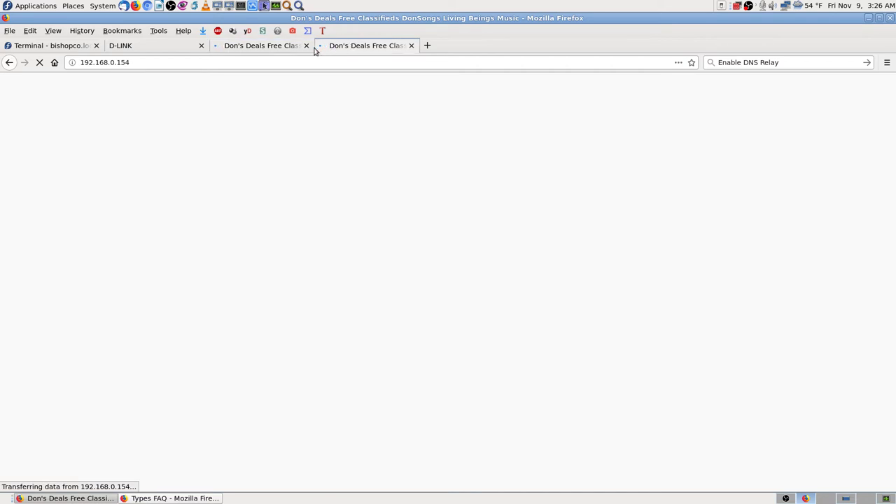
{"action": "left_click", "coordinate": [263, 48]}
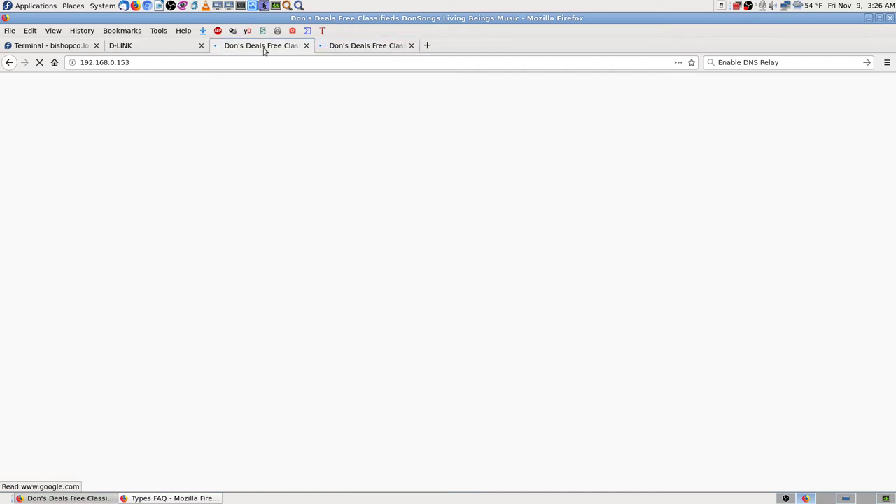
{"action": "left_click", "coordinate": [343, 49]}
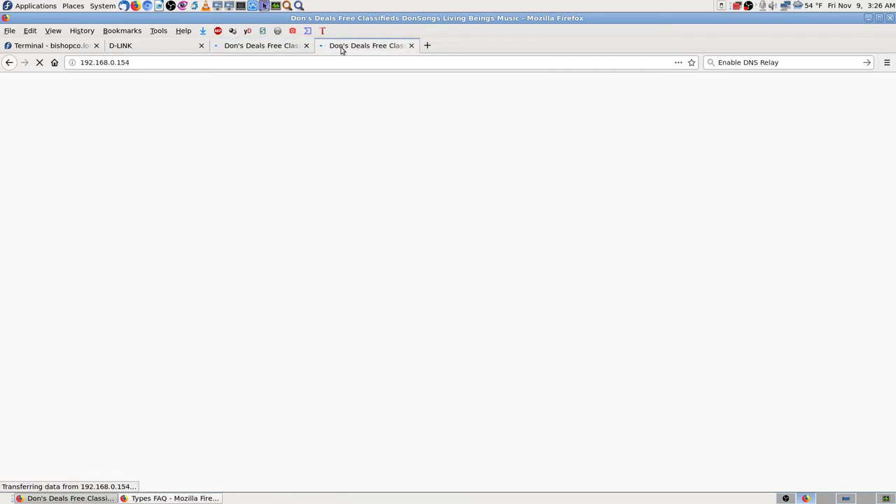
{"action": "left_click", "coordinate": [171, 49]}
{"action": "left_click", "coordinate": [254, 51]}
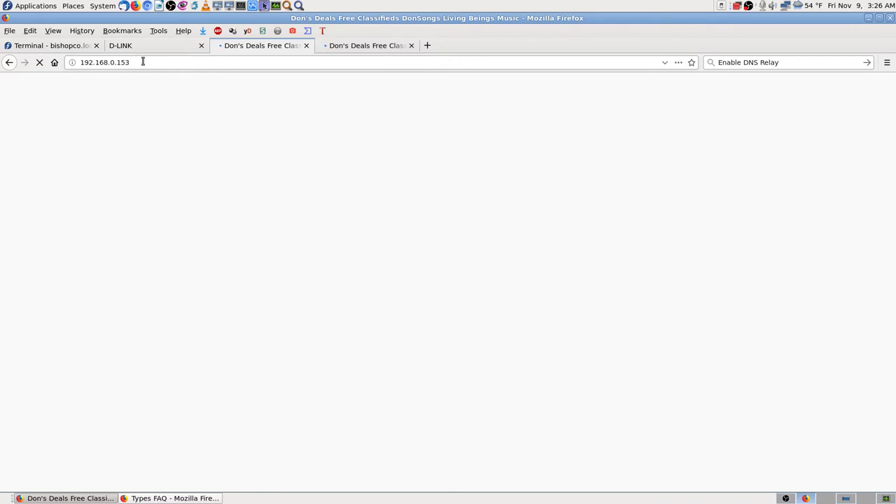
{"action": "left_click", "coordinate": [372, 54]}
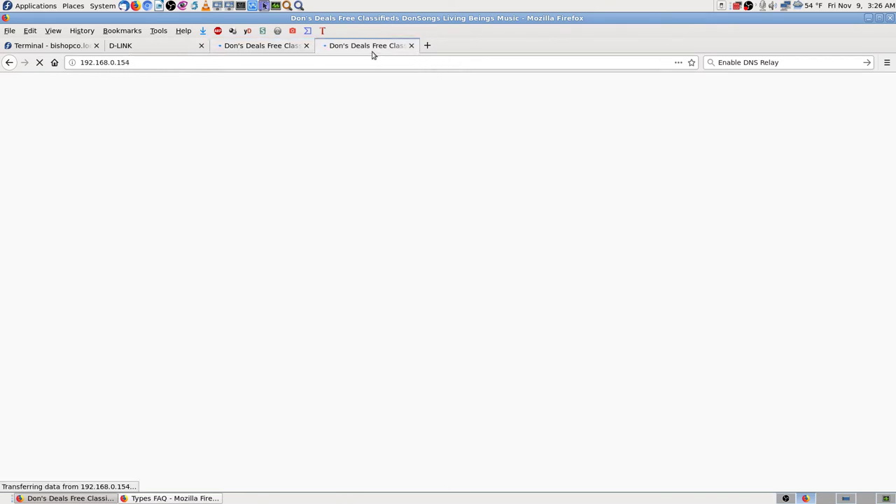
{"action": "left_click", "coordinate": [272, 51]}
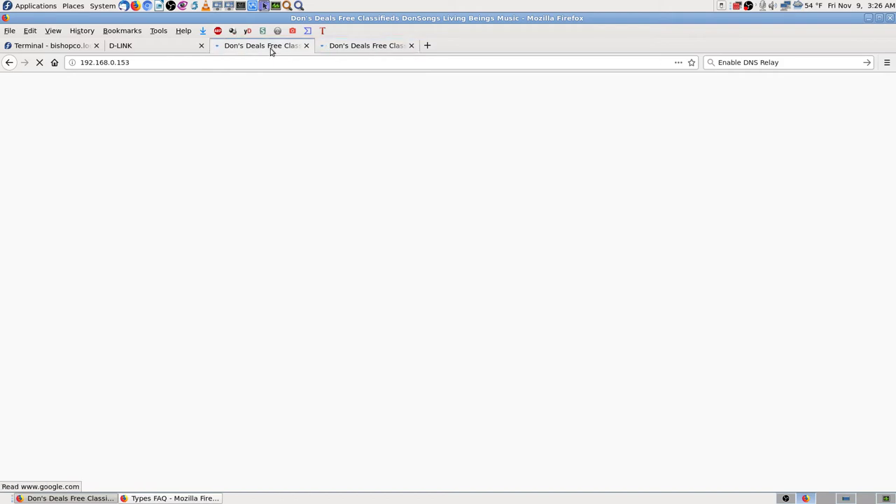
{"action": "left_click", "coordinate": [334, 49]}
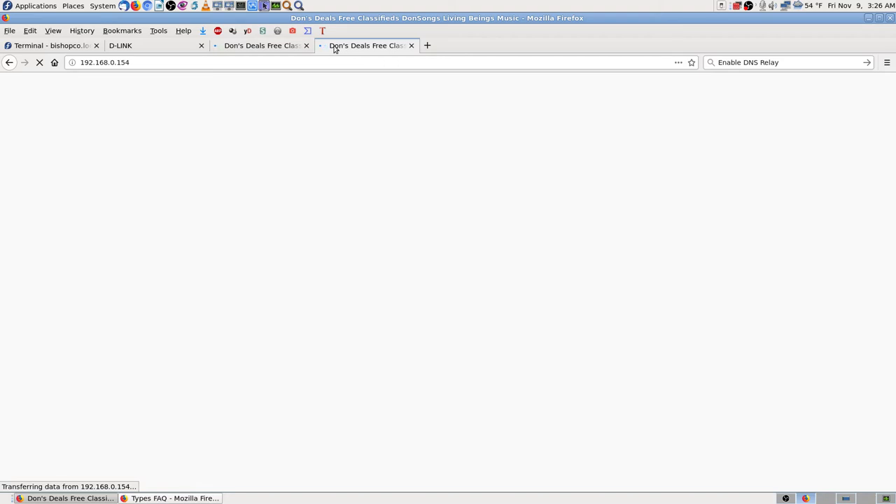
{"action": "left_click", "coordinate": [63, 46]}
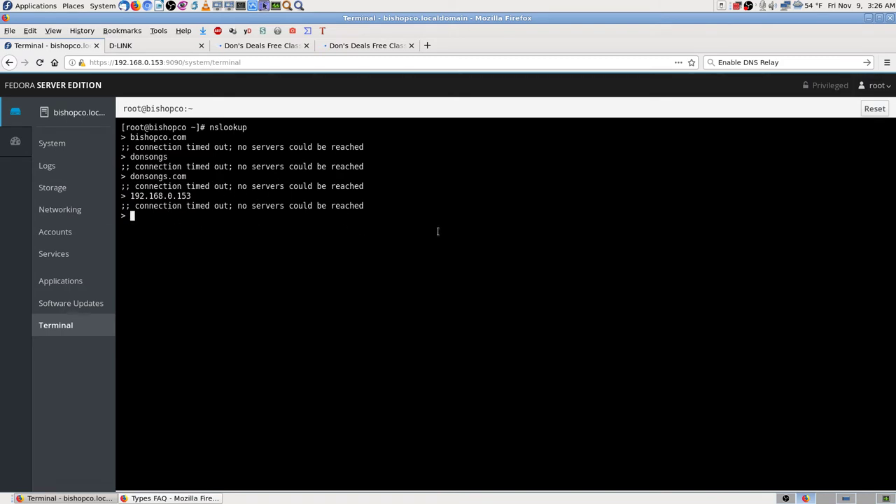
- Recheck the router login and both Don's Deals pages, ending on a fresh empty tab
{"action": "left_click", "coordinate": [292, 48]}
{"action": "left_click", "coordinate": [178, 51]}
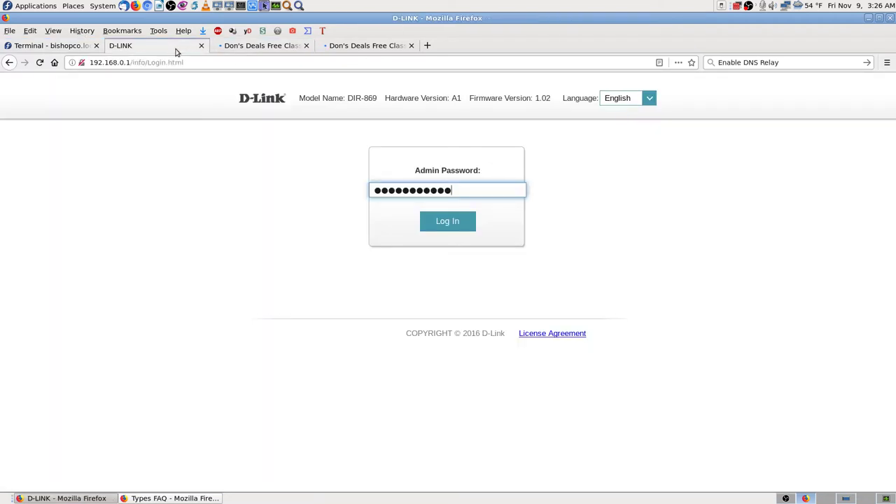
{"action": "left_click", "coordinate": [258, 49]}
{"action": "left_click", "coordinate": [168, 49]}
{"action": "left_click", "coordinate": [265, 48]}
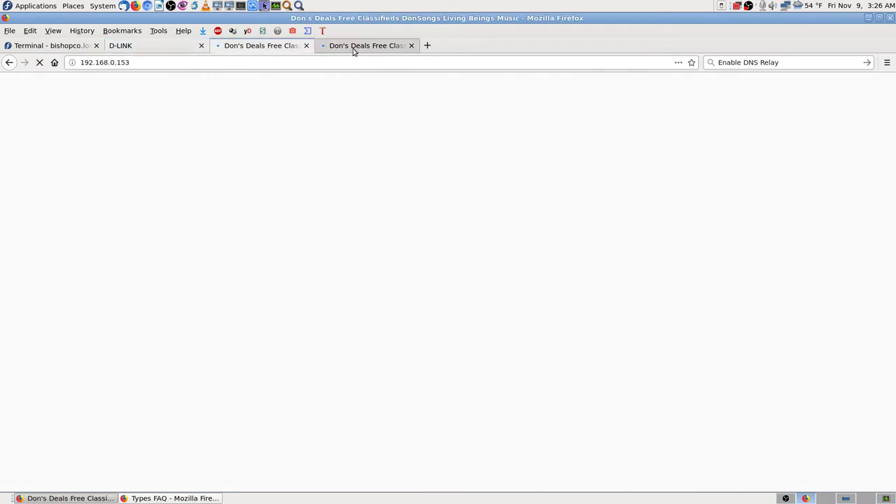
{"action": "left_click", "coordinate": [354, 49]}
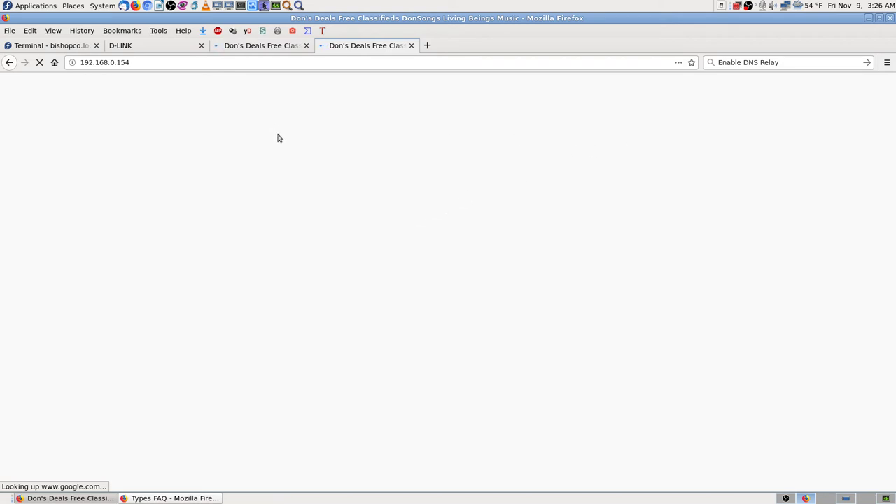
{"action": "left_click", "coordinate": [79, 46]}
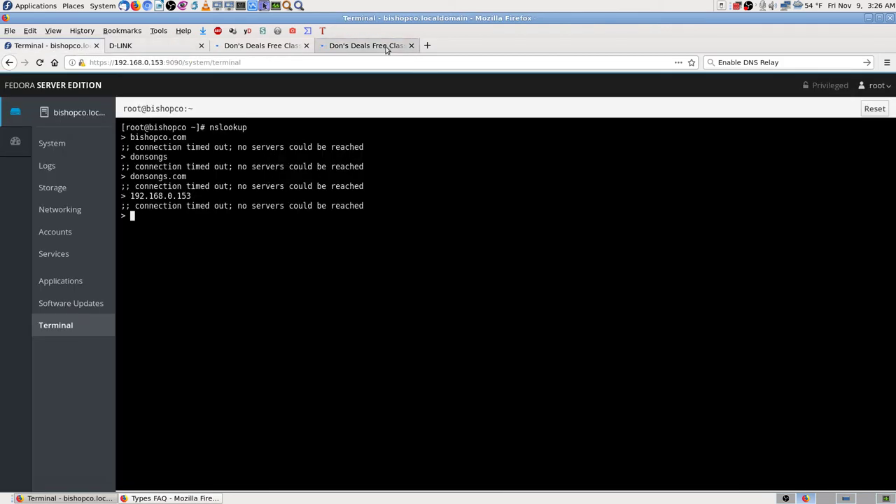
{"action": "left_click", "coordinate": [387, 47]}
{"action": "left_click", "coordinate": [427, 45]}
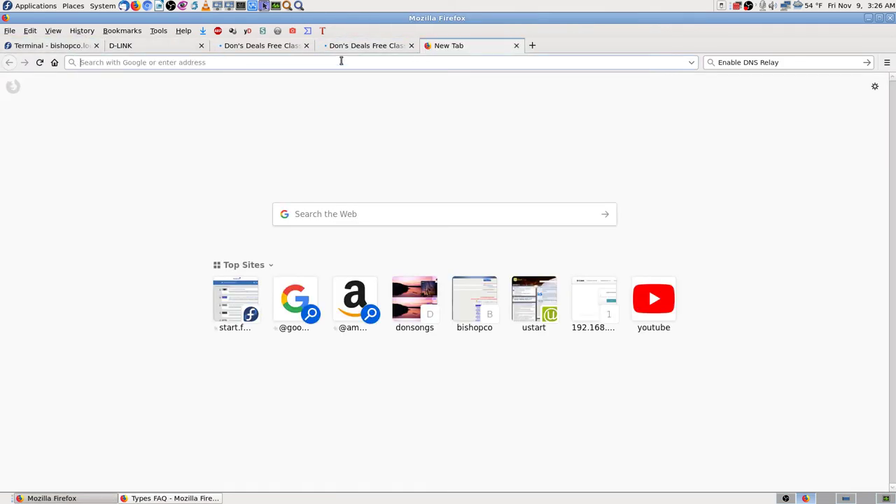
- Try localhost in the new tab, then use Home to load uStart.org and google.com
{"action": "type", "text": "localhos"}
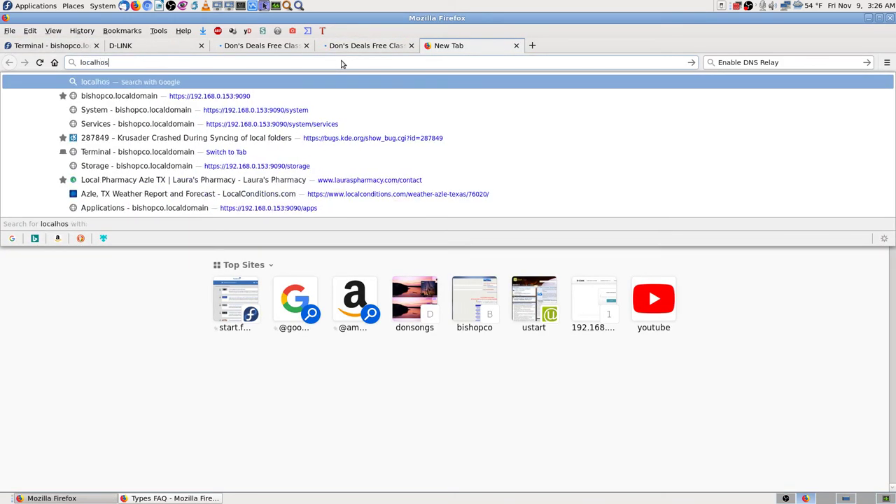
{"action": "type", "text": "t"}
{"action": "key", "text": "Return"}
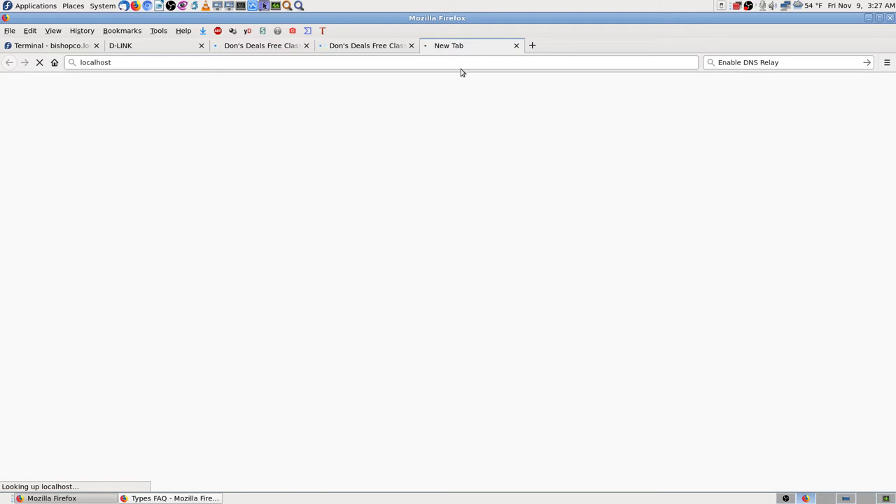
{"action": "left_click", "coordinate": [54, 63]}
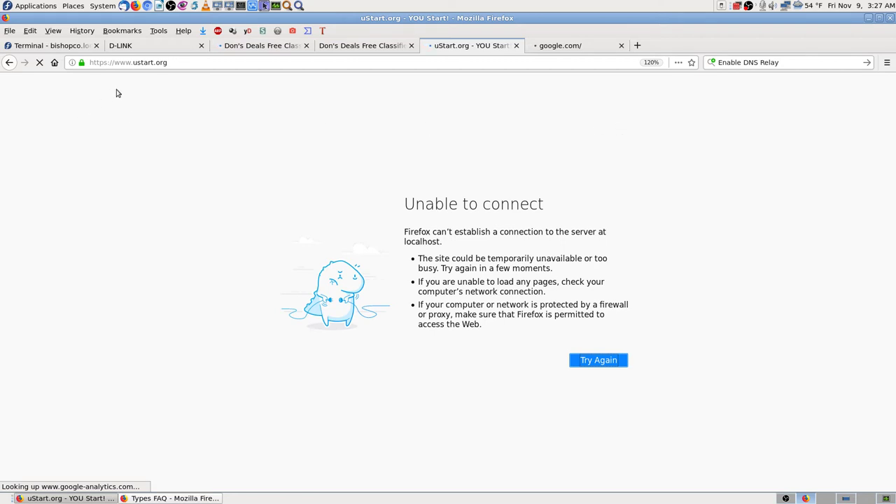
- Switch among the uStart.org, google.com and router tabs to see which pages load
{"action": "left_click", "coordinate": [567, 47]}
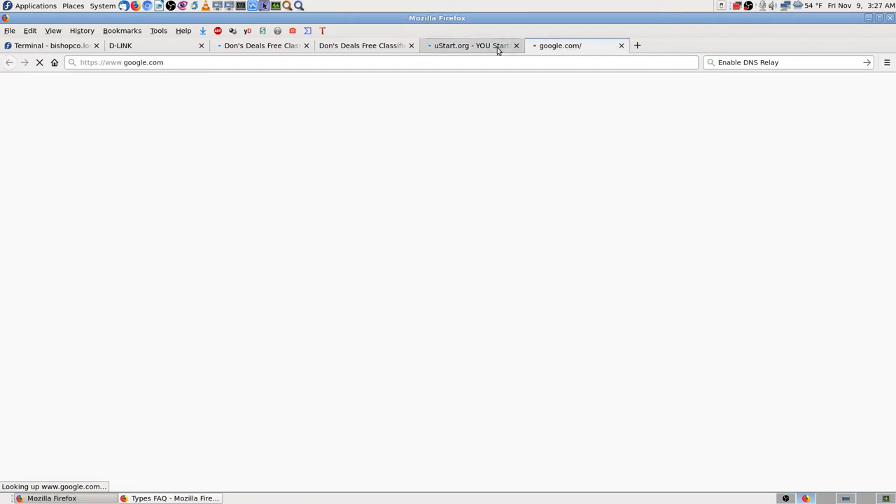
{"action": "left_click", "coordinate": [476, 49]}
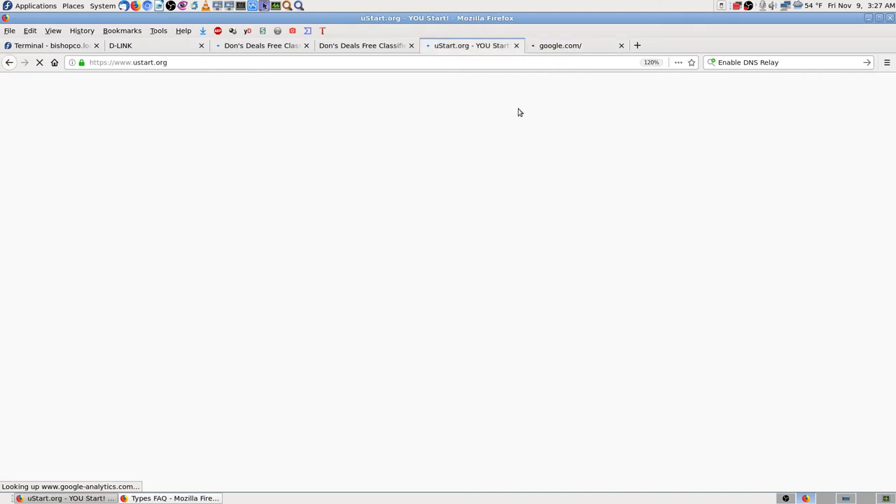
{"action": "left_click", "coordinate": [568, 49]}
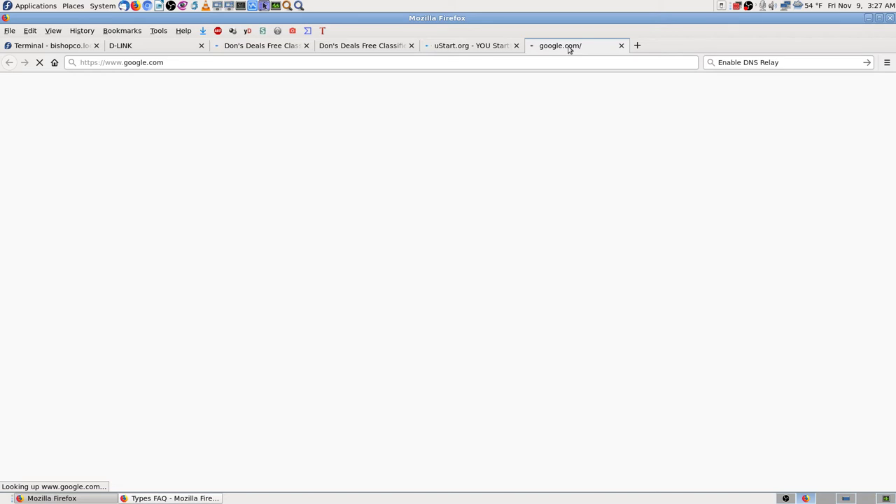
{"action": "left_click", "coordinate": [482, 51]}
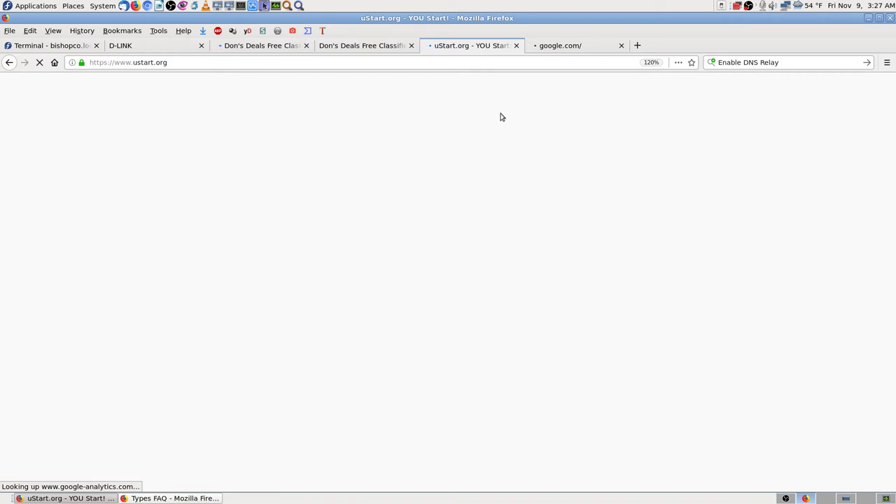
{"action": "left_click", "coordinate": [163, 45]}
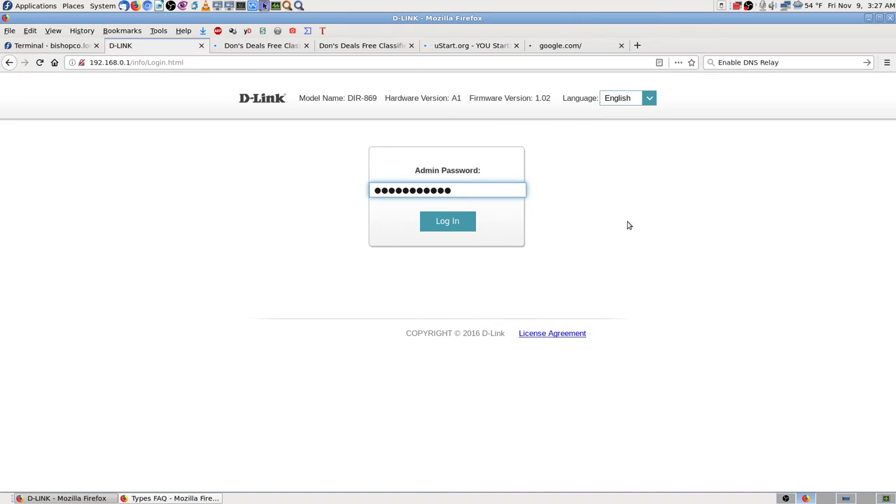
{"action": "left_click", "coordinate": [554, 46]}
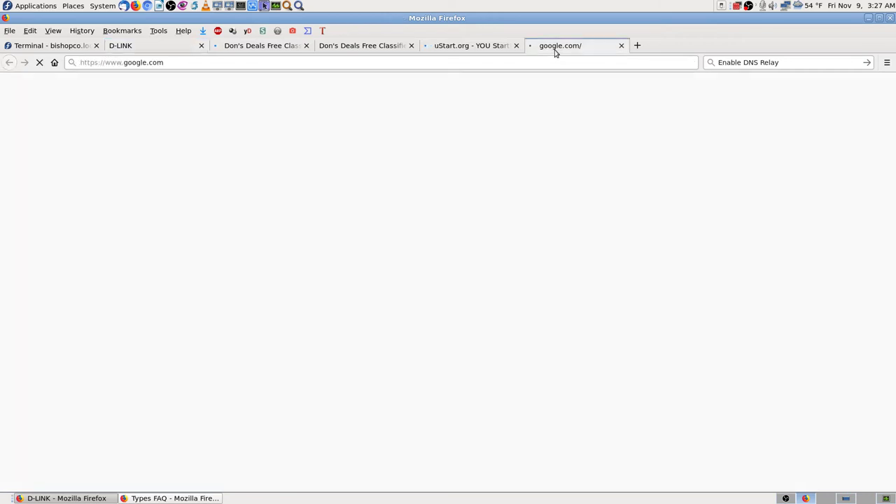
{"action": "left_click", "coordinate": [480, 49]}
{"action": "left_click", "coordinate": [365, 46]}
{"action": "left_click", "coordinate": [280, 46]}
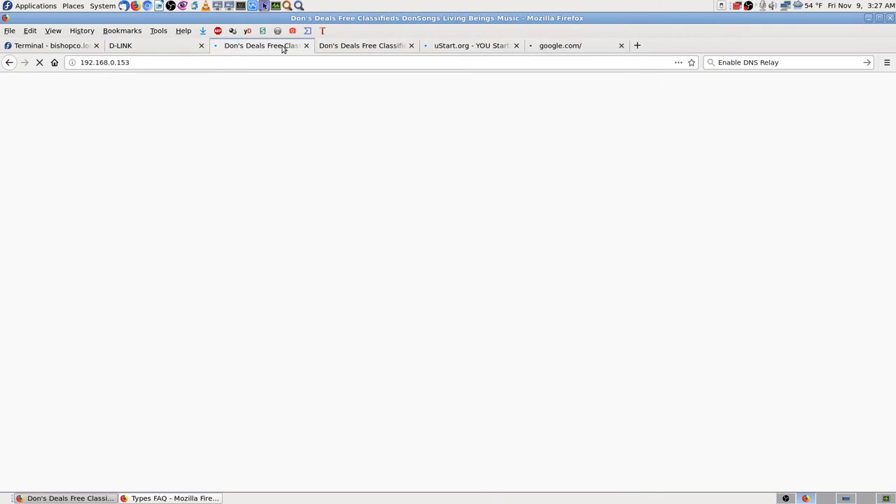
- Recheck both Don's Deals tabs and find google.com showing Server Not Found
{"action": "left_click", "coordinate": [385, 46]}
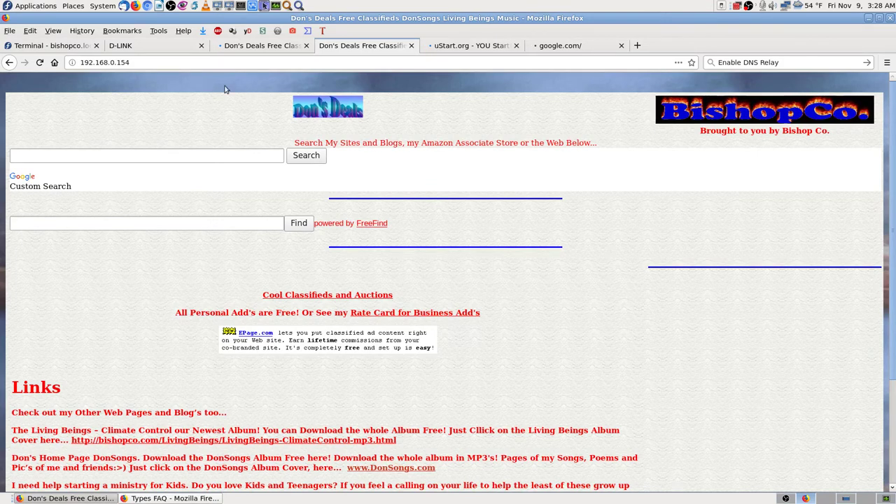
{"action": "left_click", "coordinate": [271, 49]}
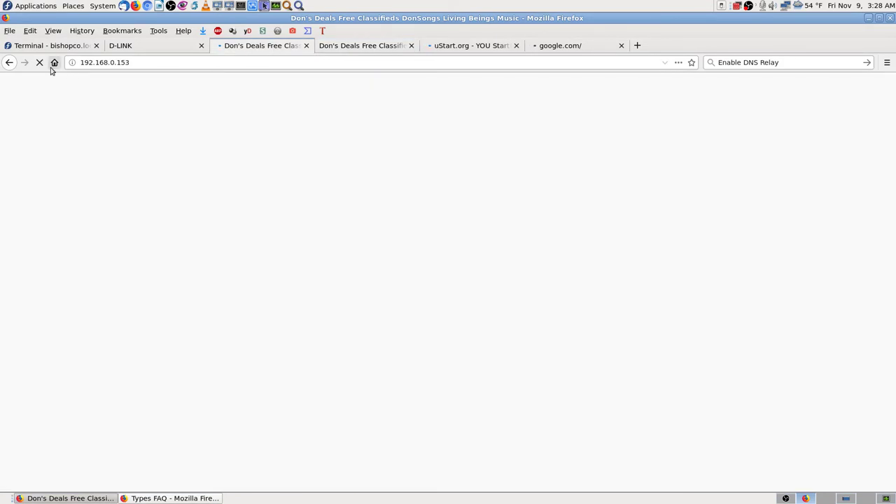
{"action": "left_click", "coordinate": [452, 48]}
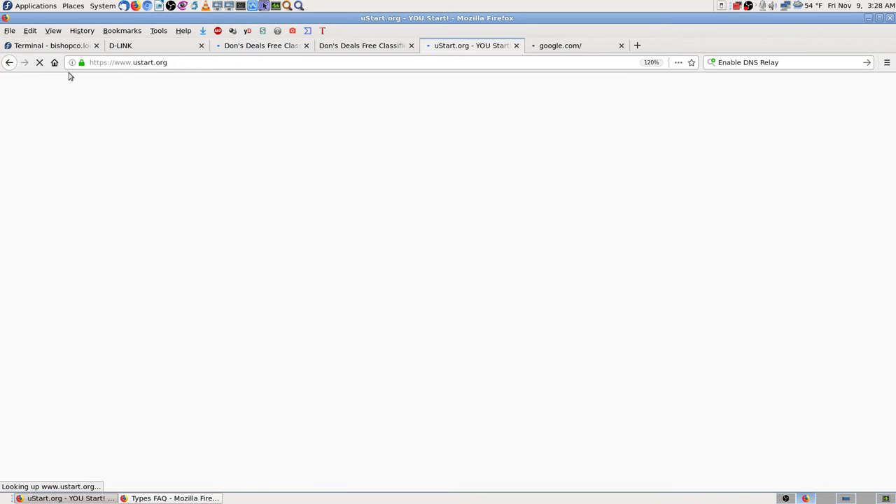
{"action": "left_click", "coordinate": [592, 49]}
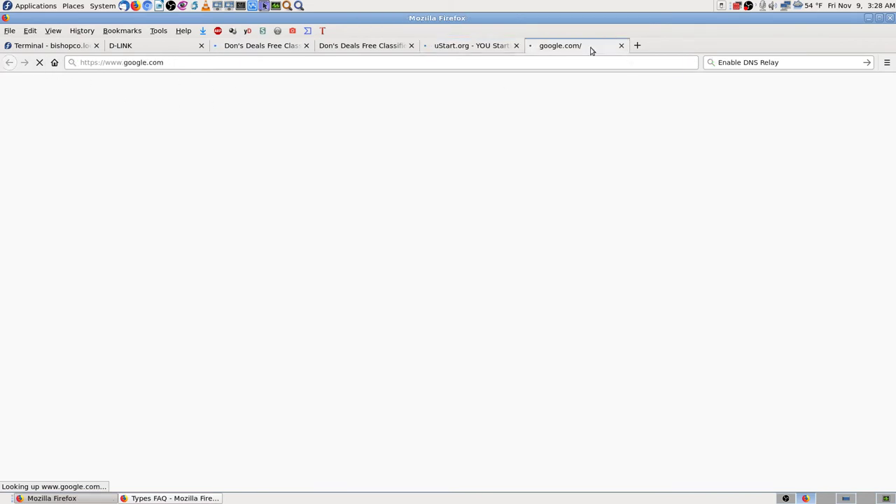
{"action": "left_click", "coordinate": [470, 49]}
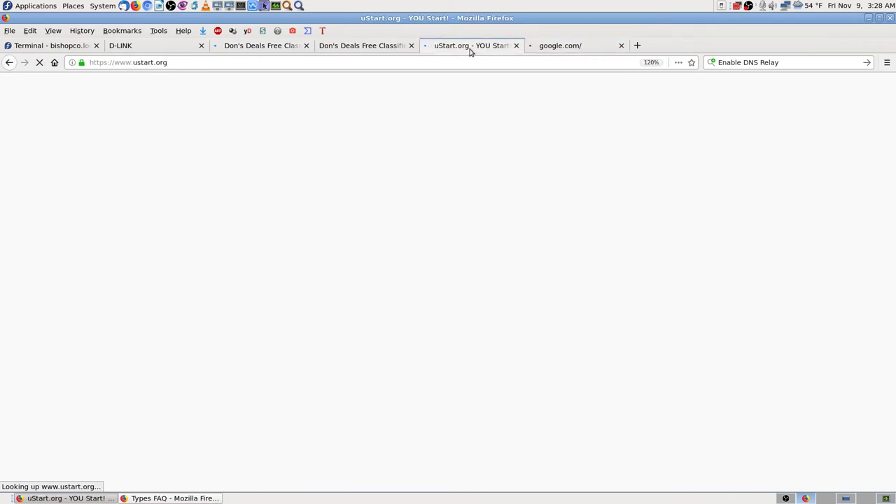
{"action": "left_click", "coordinate": [386, 46]}
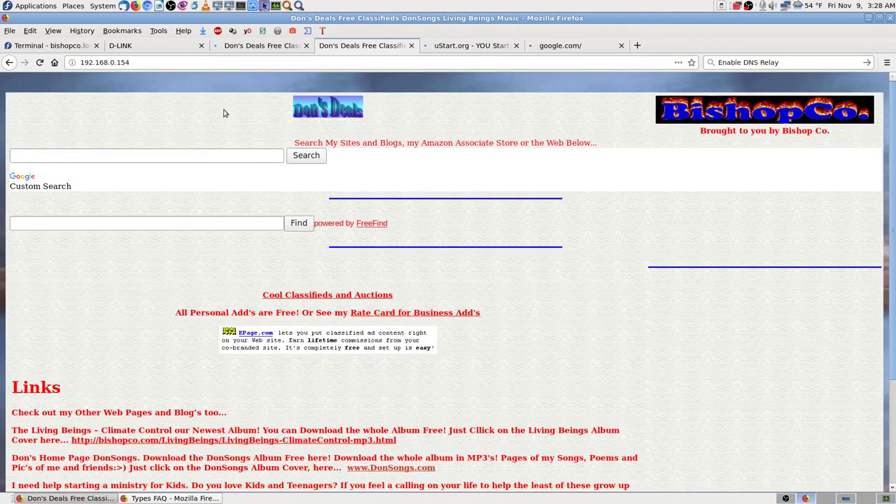
{"action": "left_click", "coordinate": [266, 46]}
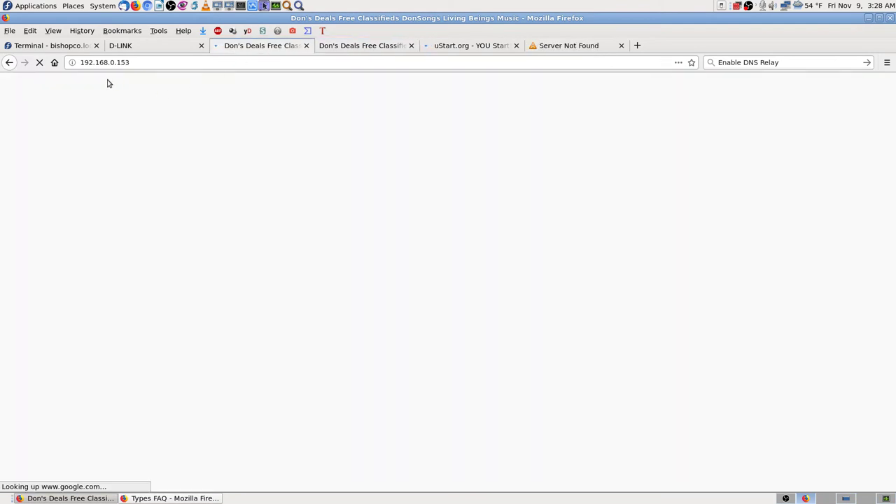
{"action": "left_click", "coordinate": [560, 49]}
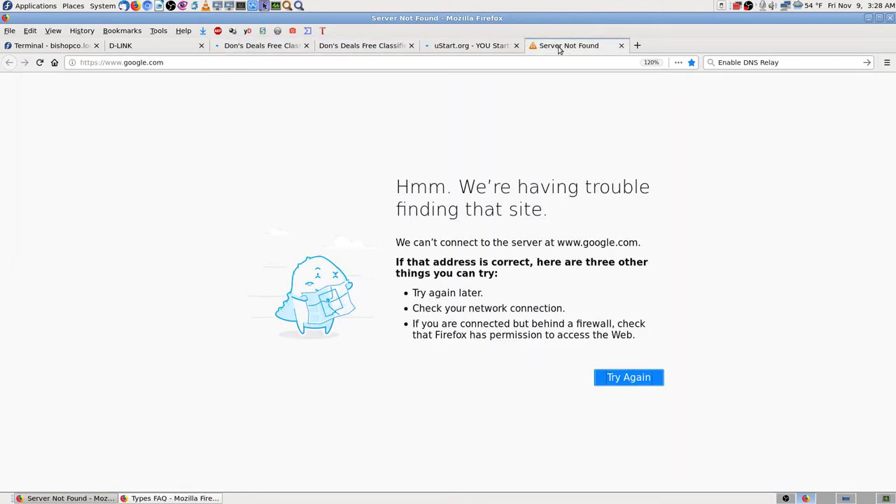
{"action": "left_click", "coordinate": [466, 46]}
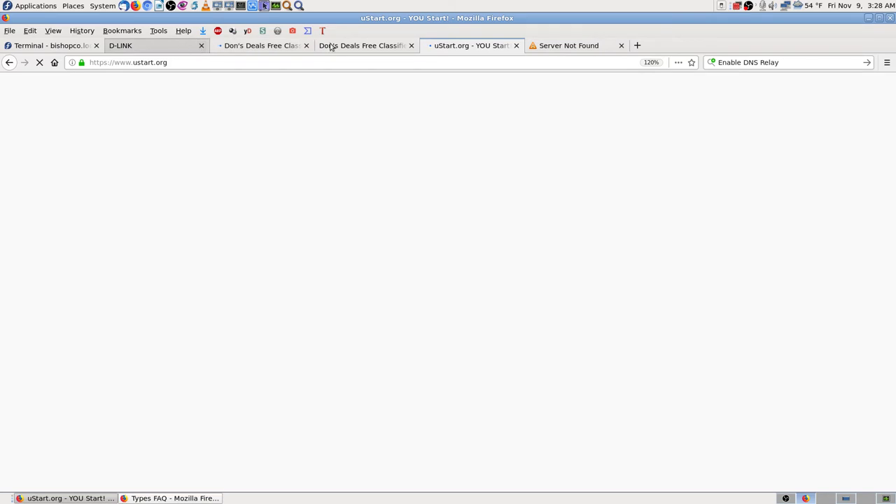
- Review the eno1 and virbr0 connection details, noting IP 192.168.0.192 and DNS 192.168.0.1
{"action": "right_click", "coordinate": [784, 8]}
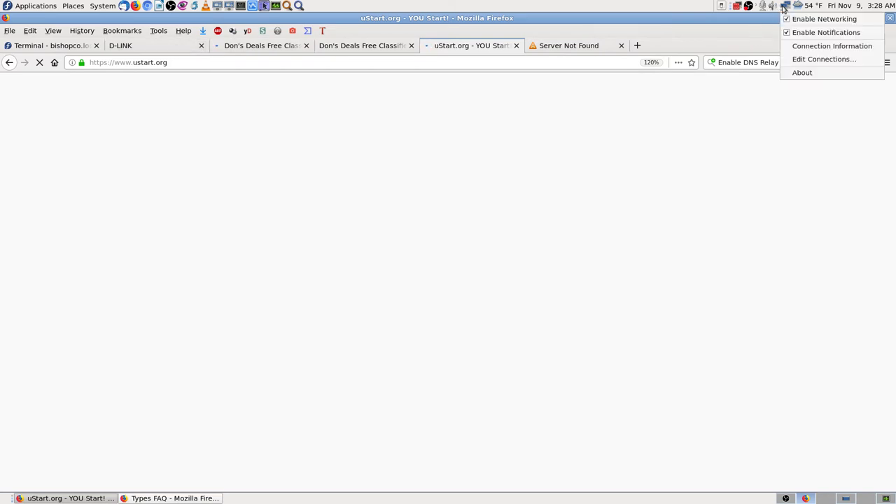
{"action": "left_click", "coordinate": [817, 47]}
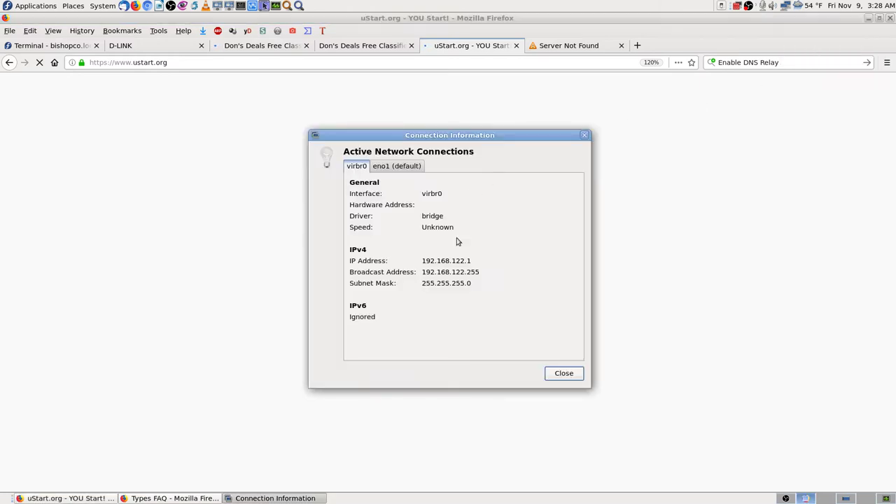
{"action": "left_click", "coordinate": [389, 168]}
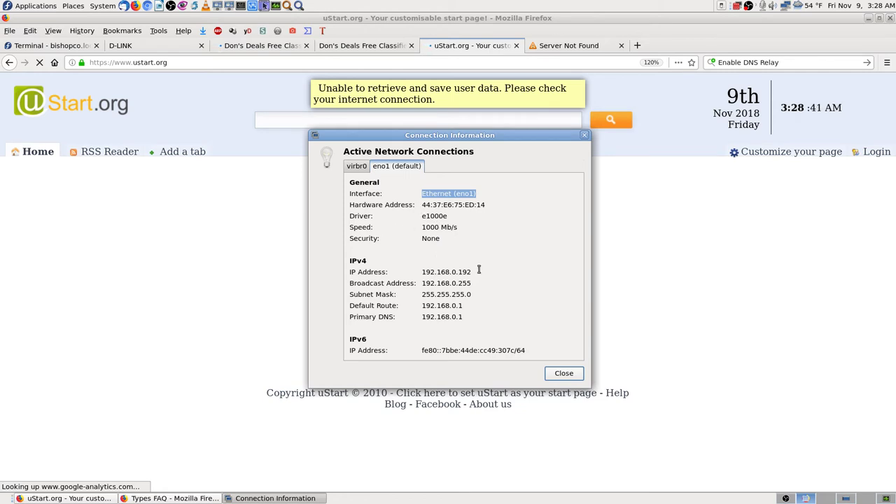
{"action": "left_click_drag", "start_coordinate": [479, 271], "coordinate": [424, 271]}
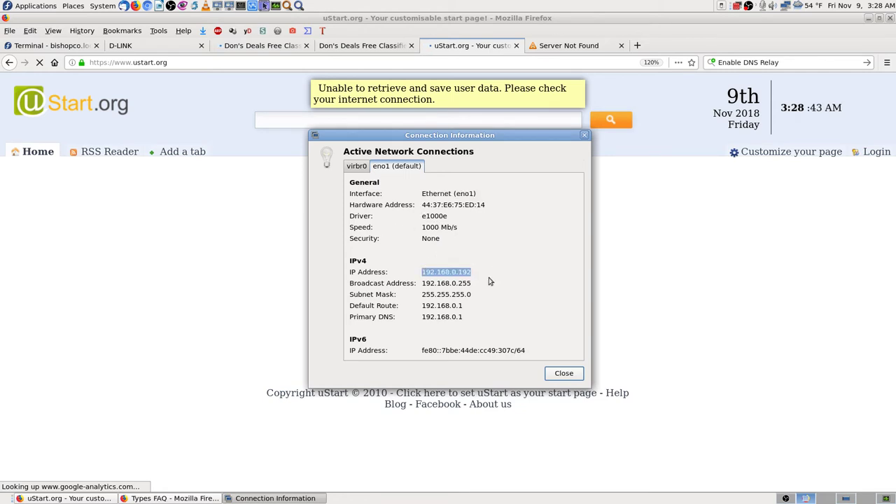
{"action": "left_click", "coordinate": [355, 168]}
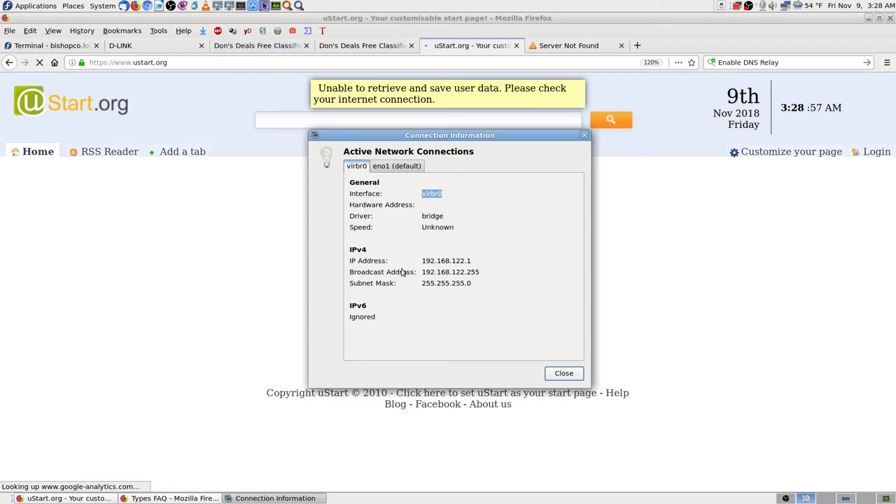
{"action": "left_click", "coordinate": [397, 166]}
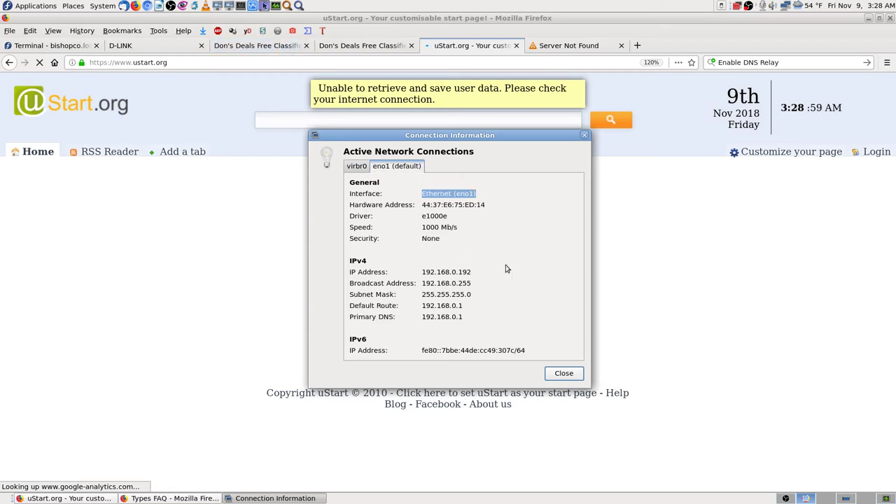
{"action": "left_click", "coordinate": [564, 373]}
{"action": "left_click", "coordinate": [602, 44]}
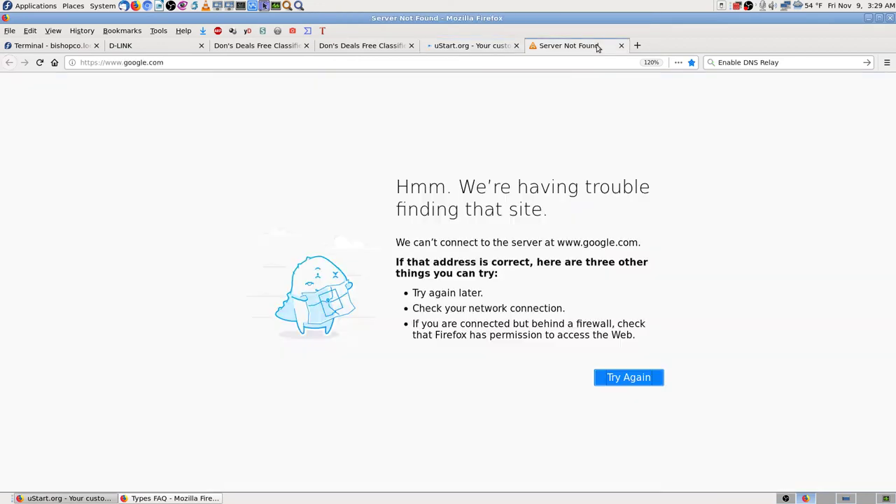
- Close the google.com Server Not Found and uStart.org tabs, returning to the D-Link login tab
{"action": "left_click", "coordinate": [489, 46]}
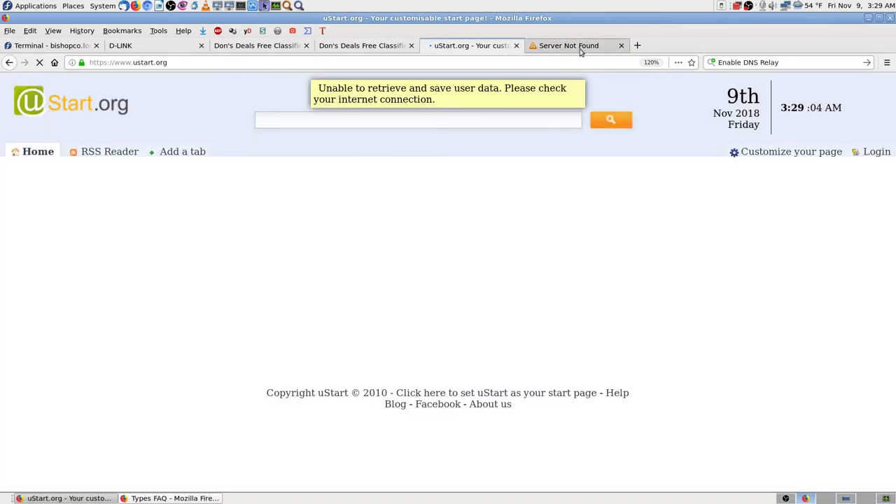
{"action": "left_click", "coordinate": [621, 45]}
{"action": "left_click", "coordinate": [516, 46]}
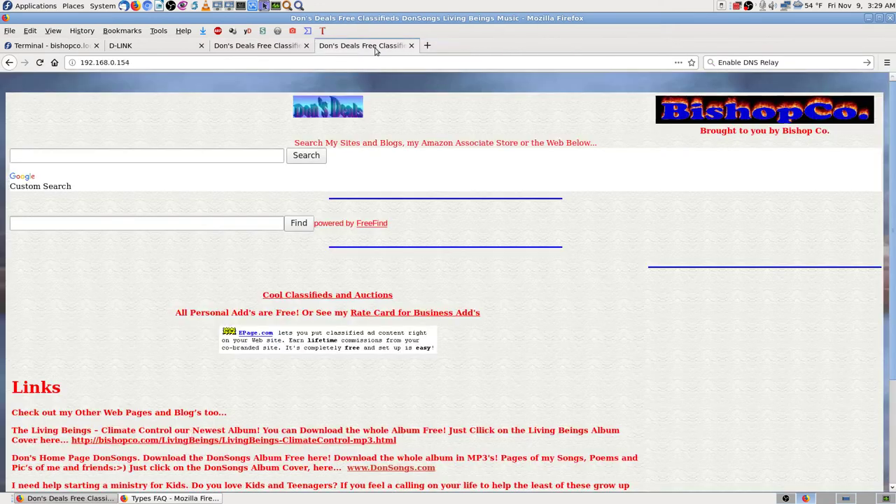
{"action": "left_click", "coordinate": [243, 47]}
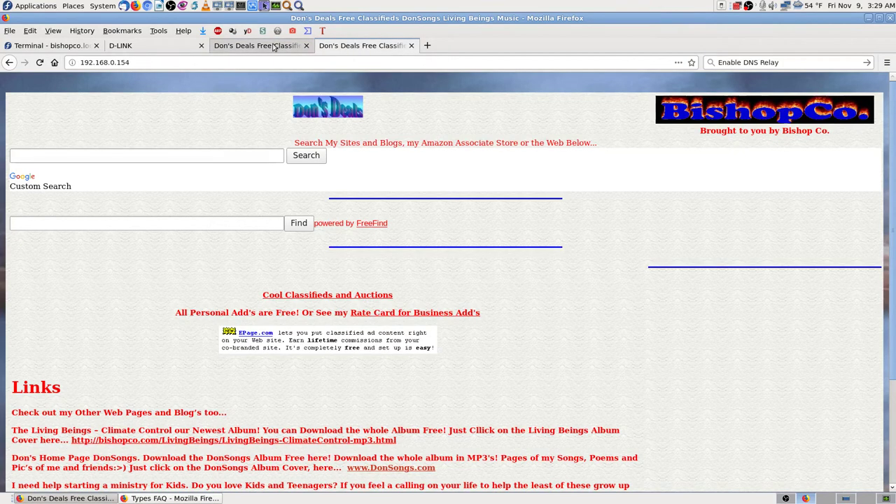
{"action": "left_click", "coordinate": [131, 49]}
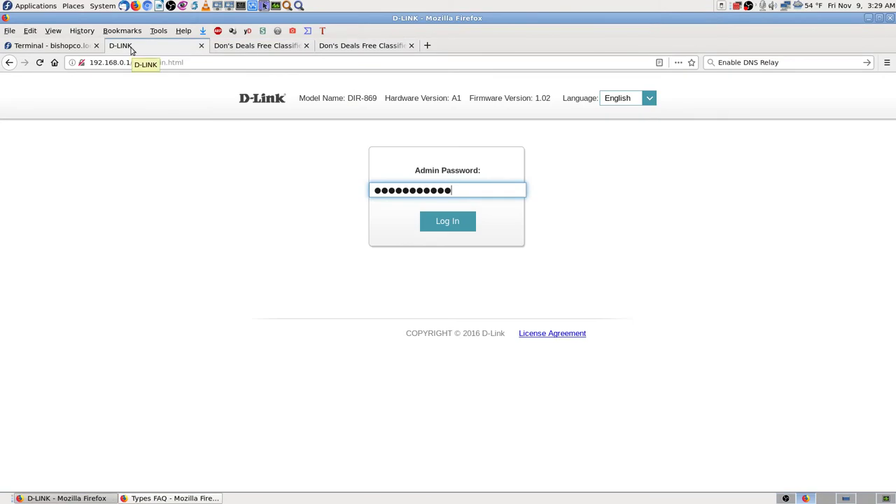
- Log in to the DIR-869 router admin to see its Internet Connected Home status page
{"action": "left_click", "coordinate": [436, 222]}
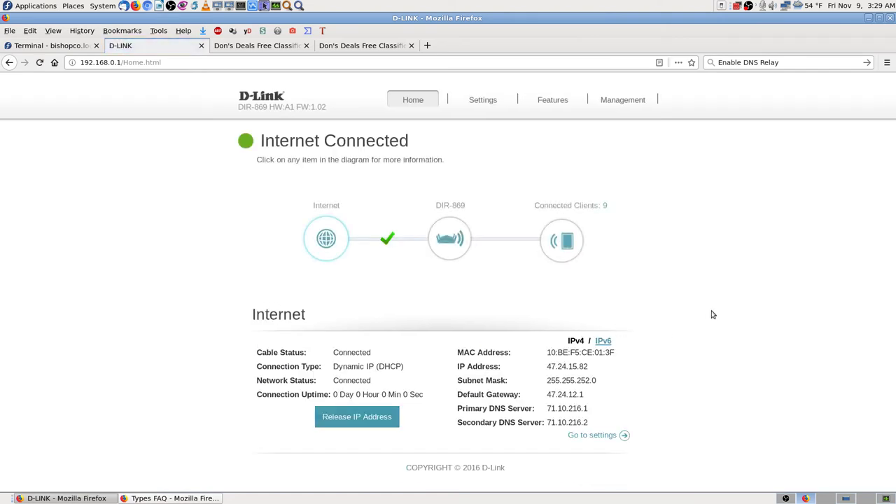
{"action": "mouse_move", "coordinate": [622, 99]}
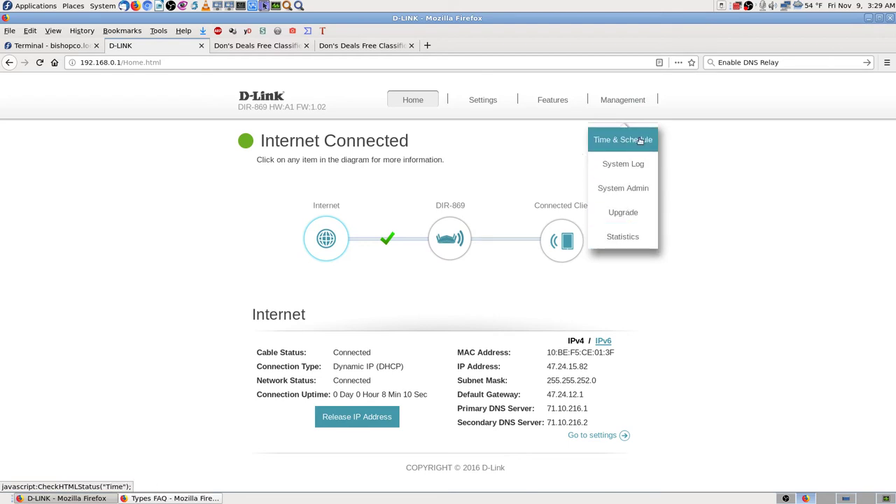
- Go to the router's Management > System page
{"action": "left_click", "coordinate": [637, 189]}
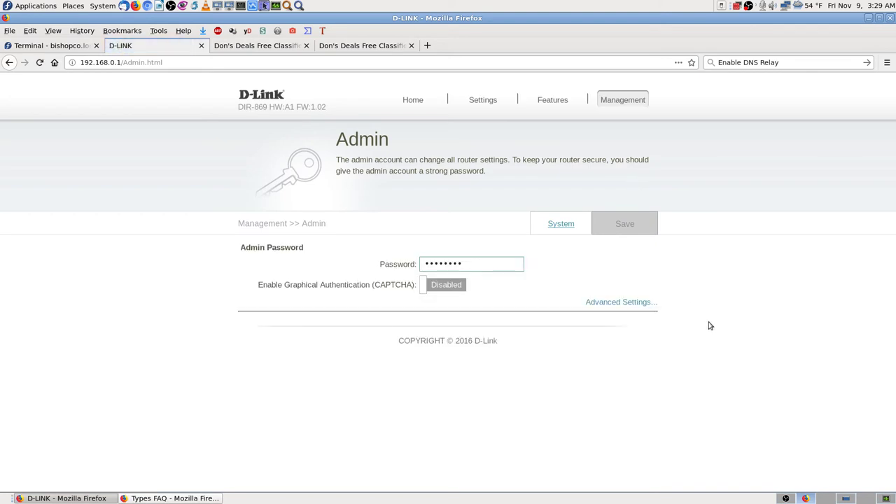
{"action": "left_click", "coordinate": [561, 224]}
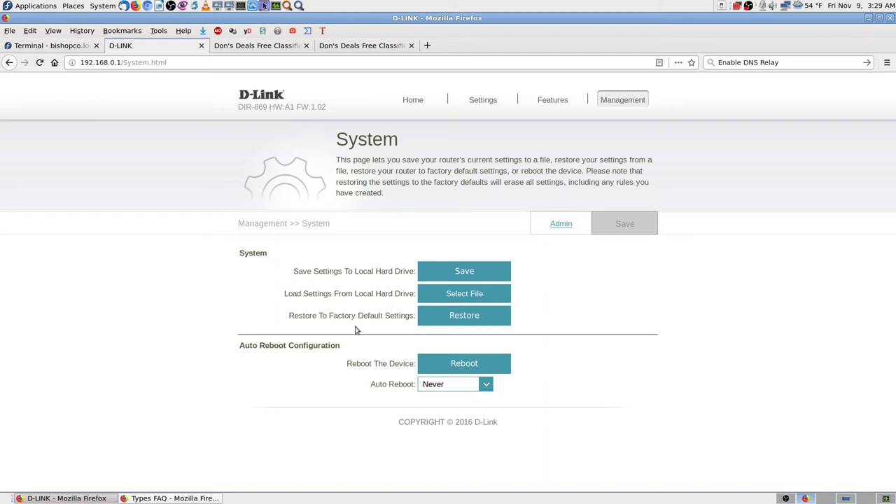
- Reboot the D-Link router, confirm it, and acknowledge the Reboot success message
{"action": "left_click", "coordinate": [474, 362]}
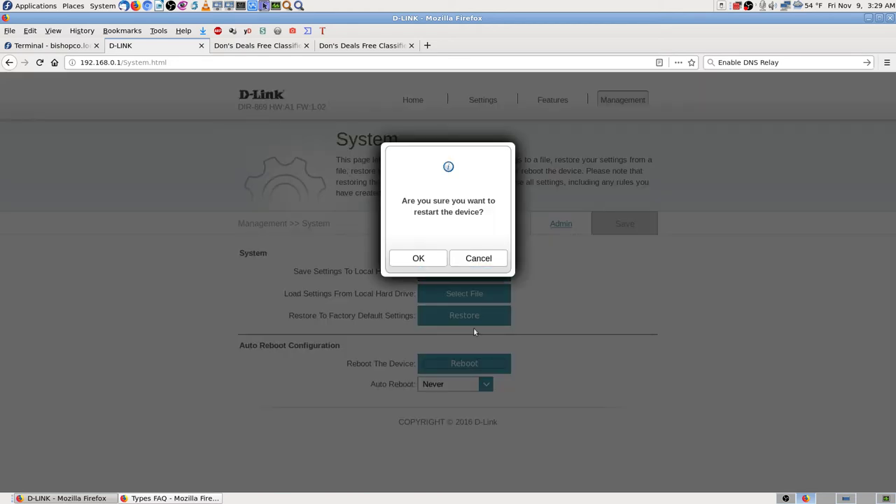
{"action": "left_click", "coordinate": [418, 259]}
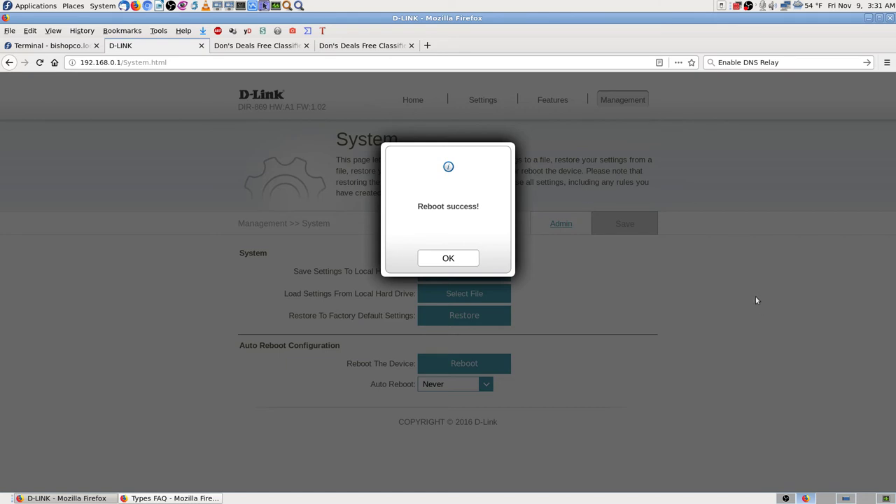
{"action": "left_click", "coordinate": [470, 262]}
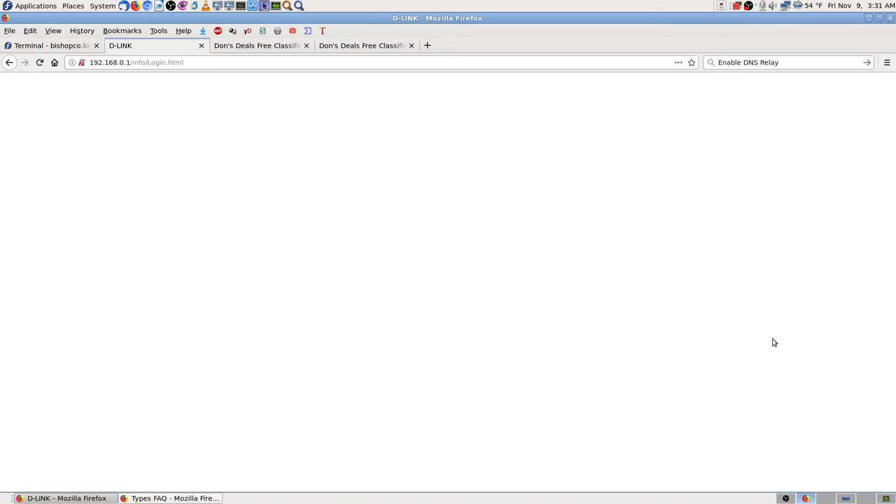
- Trim the address back to 192.168.0.1 and reload the router login page
{"action": "left_click", "coordinate": [212, 64]}
{"action": "key", "text": "Left"}
{"action": "key", "text": "Delete"}
{"action": "key", "text": "Delete"}
{"action": "key", "text": "Delete"}
{"action": "key", "text": "Delete"}
{"action": "key", "text": "Delete"}
{"action": "key", "text": "Delete"}
{"action": "key", "text": "Delete"}
{"action": "key", "text": "Delete"}
{"action": "key", "text": "Delete"}
{"action": "key", "text": "Delete"}
{"action": "key", "text": "Delete"}
{"action": "key", "text": "Delete"}
{"action": "key", "text": "Delete"}
{"action": "key", "text": "Delete"}
{"action": "key", "text": "Delete"}
{"action": "key", "text": "Delete"}
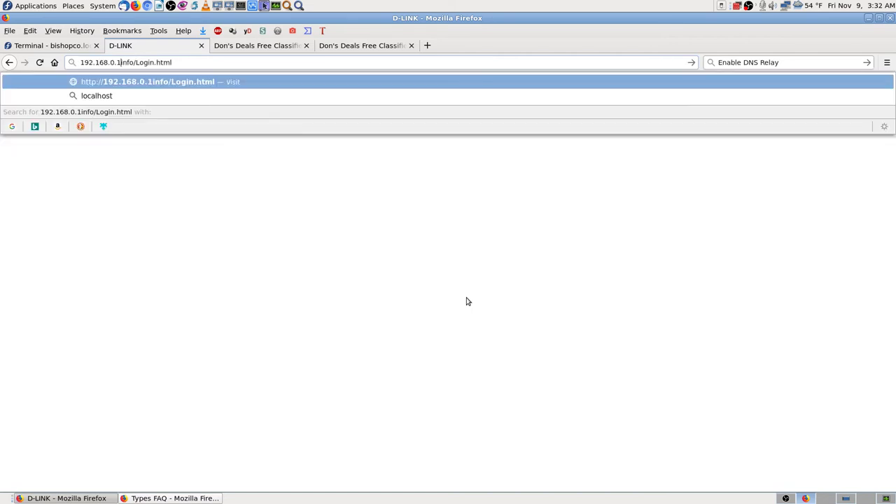
{"action": "key", "text": "Return"}
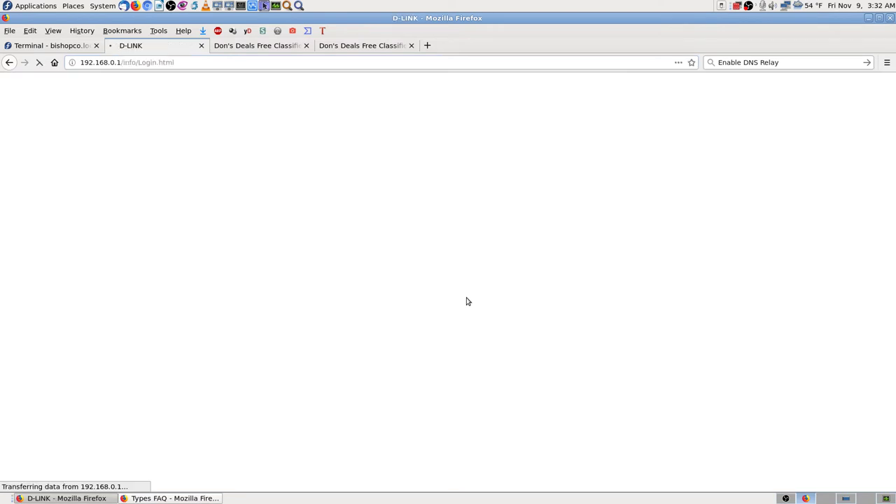
{"action": "left_click", "coordinate": [290, 48]}
- Reload both Don's Deals tabs at 192.168.0.153 and 192.168.0.154
{"action": "left_click", "coordinate": [40, 62]}
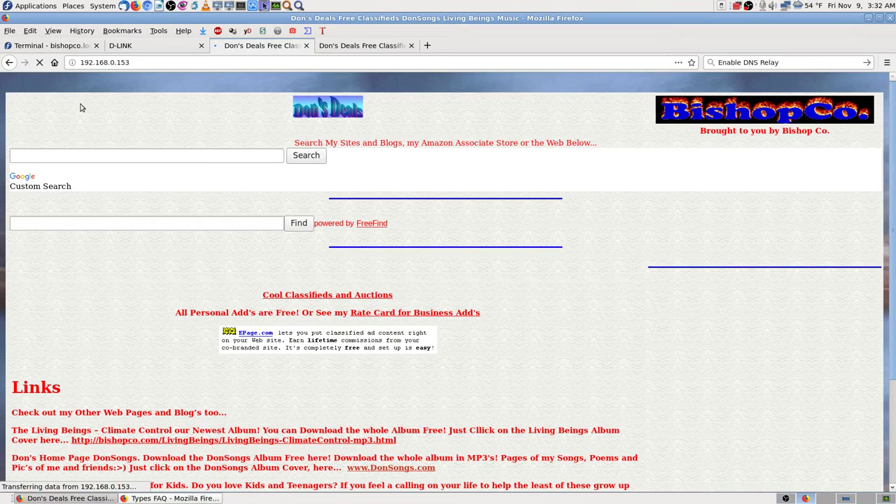
{"action": "left_click", "coordinate": [378, 46]}
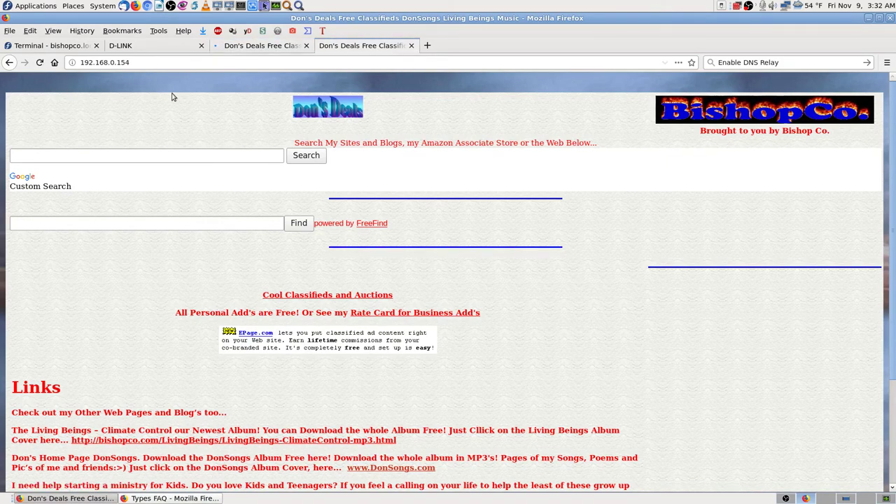
{"action": "left_click", "coordinate": [40, 62]}
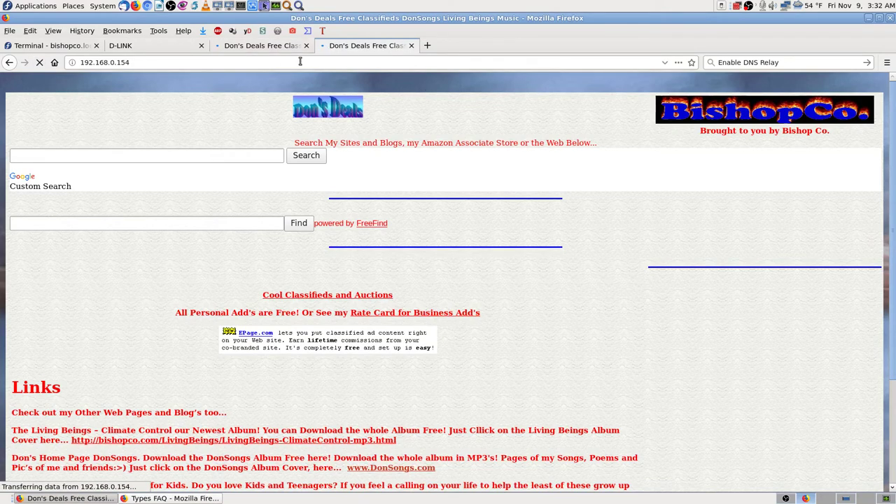
{"action": "left_click", "coordinate": [262, 46]}
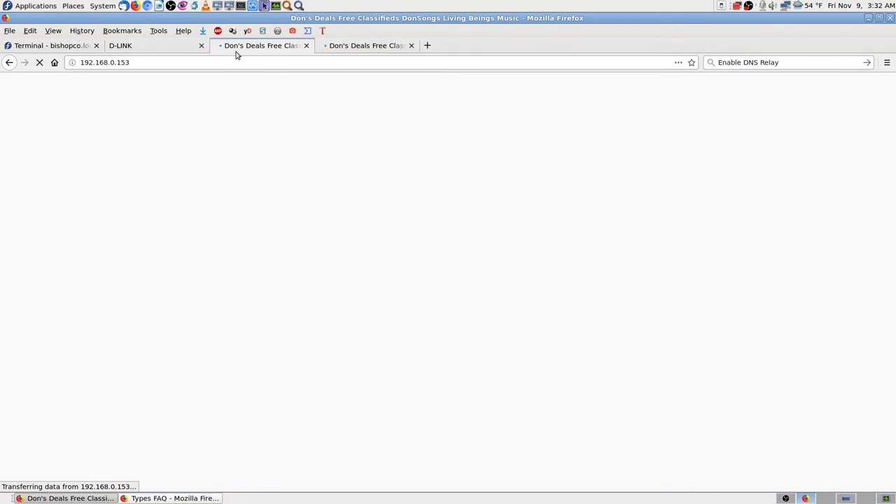
- Load the uStart and google.com home pages in a new tab and check whether they load
{"action": "left_click", "coordinate": [427, 45]}
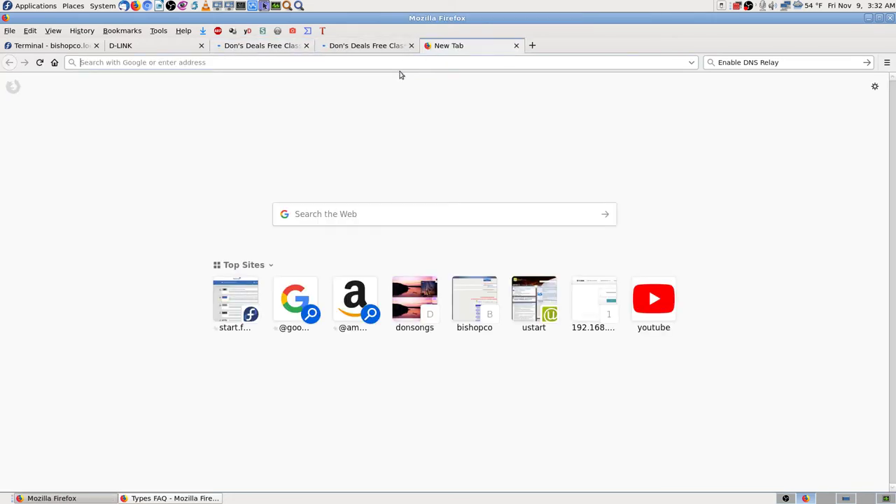
{"action": "left_click", "coordinate": [55, 63]}
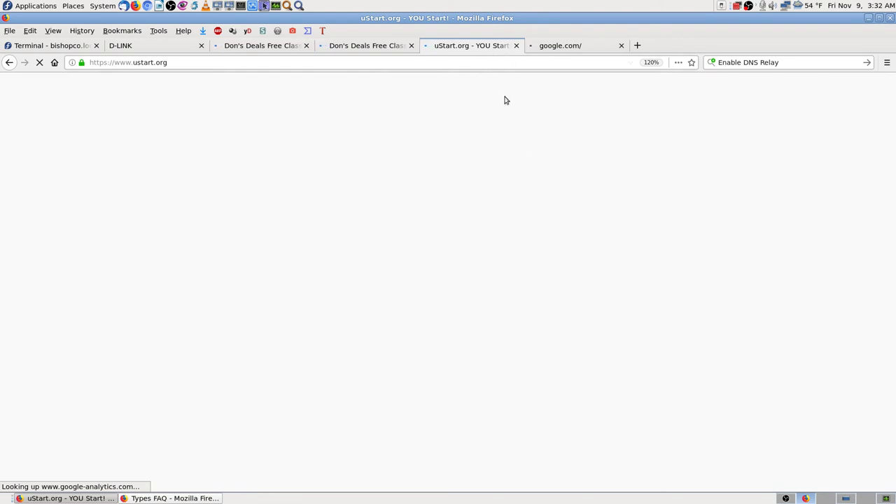
{"action": "left_click", "coordinate": [571, 51]}
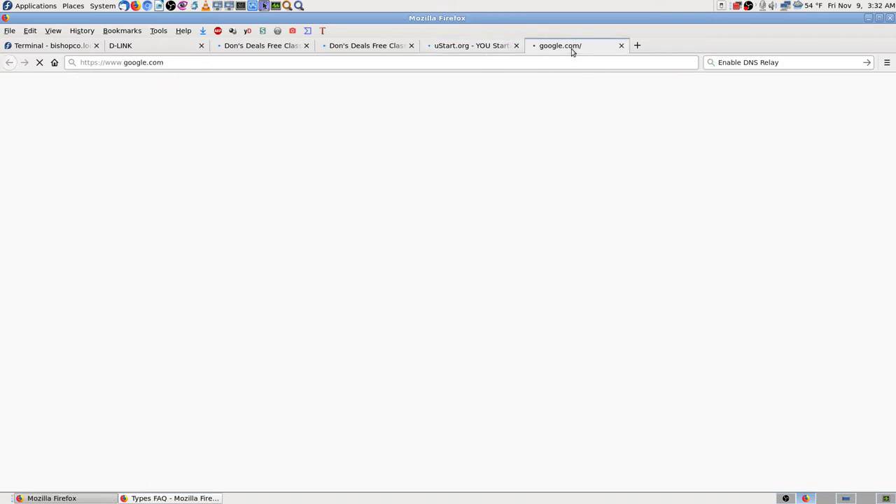
{"action": "left_click", "coordinate": [488, 51]}
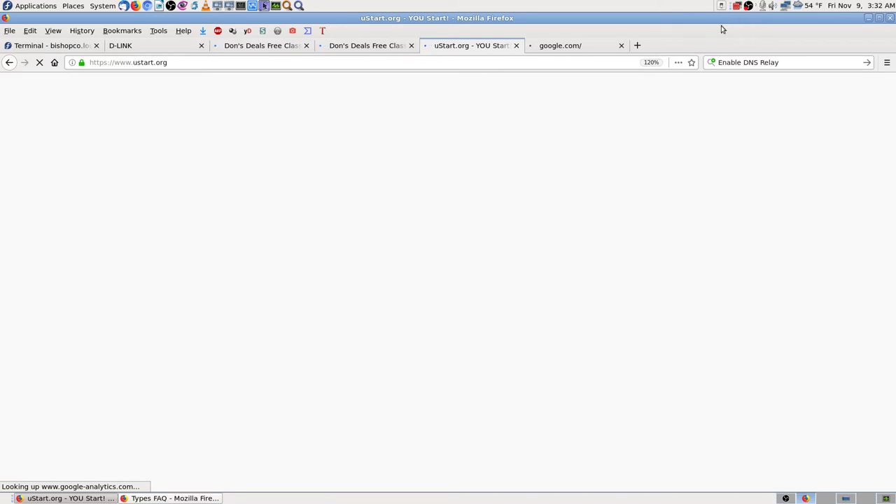
{"action": "left_click", "coordinate": [578, 47]}
{"action": "left_click", "coordinate": [441, 47]}
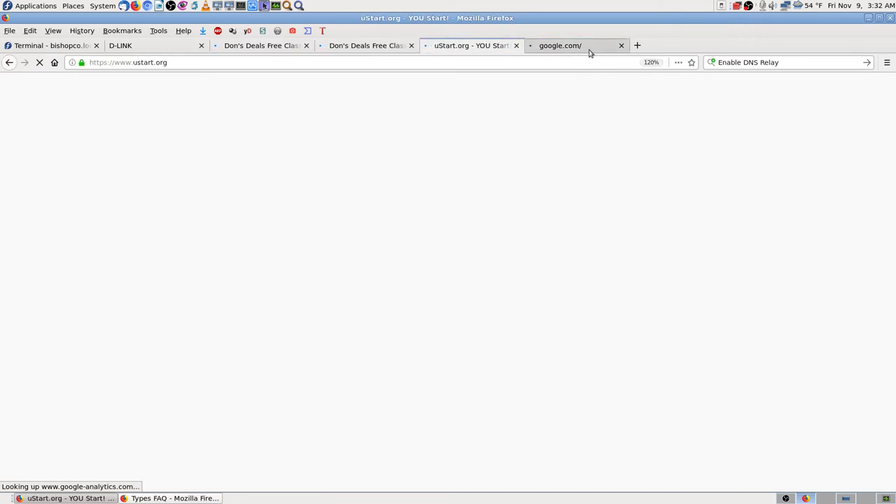
{"action": "left_click", "coordinate": [586, 51]}
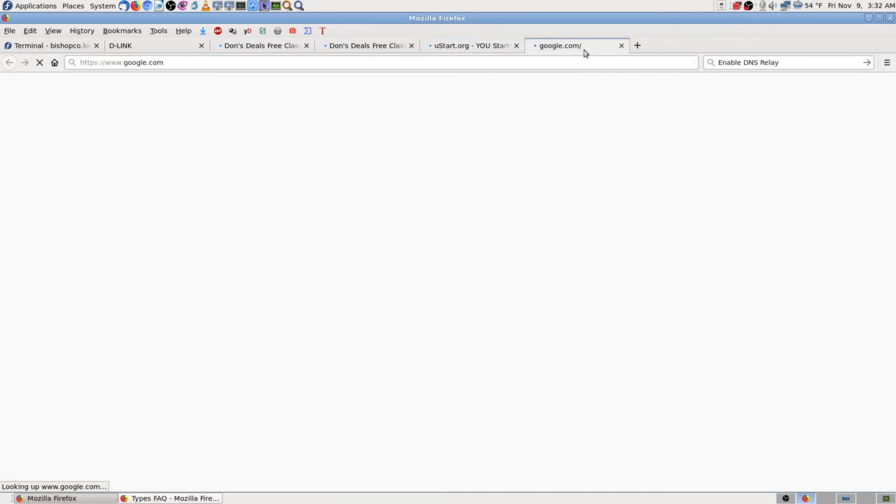
- Close the google.com and uStart tabs and return to the Cockpit terminal's nslookup results
{"action": "left_click", "coordinate": [621, 45]}
{"action": "left_click", "coordinate": [518, 46]}
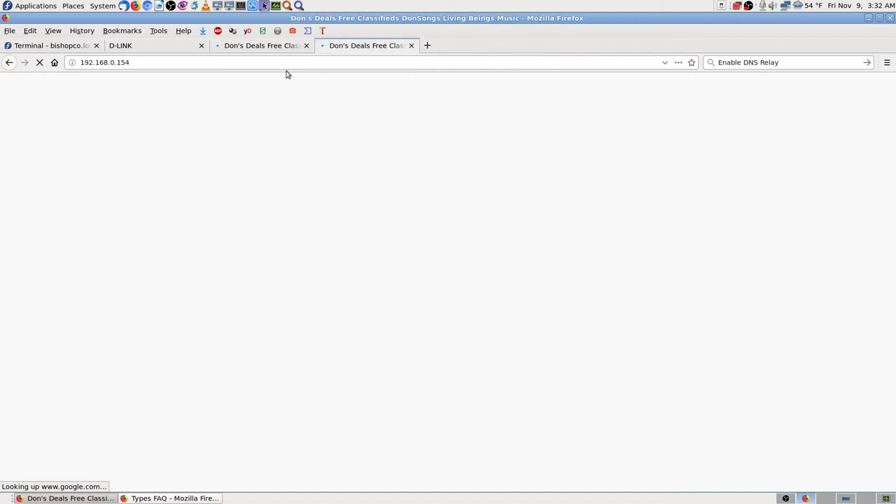
{"action": "left_click", "coordinate": [122, 45]}
{"action": "left_click", "coordinate": [75, 46]}
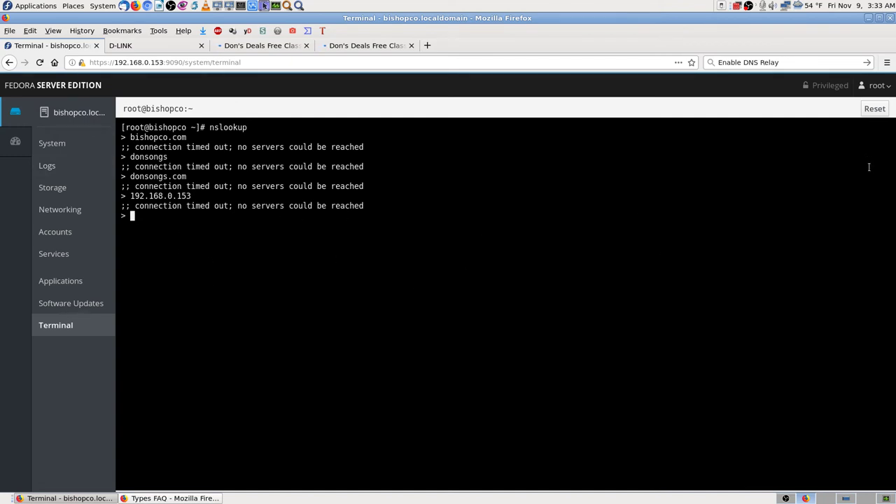
- Reset the Cockpit terminal to a fresh root prompt, then close Firefox with all its tabs
{"action": "left_click", "coordinate": [875, 109]}
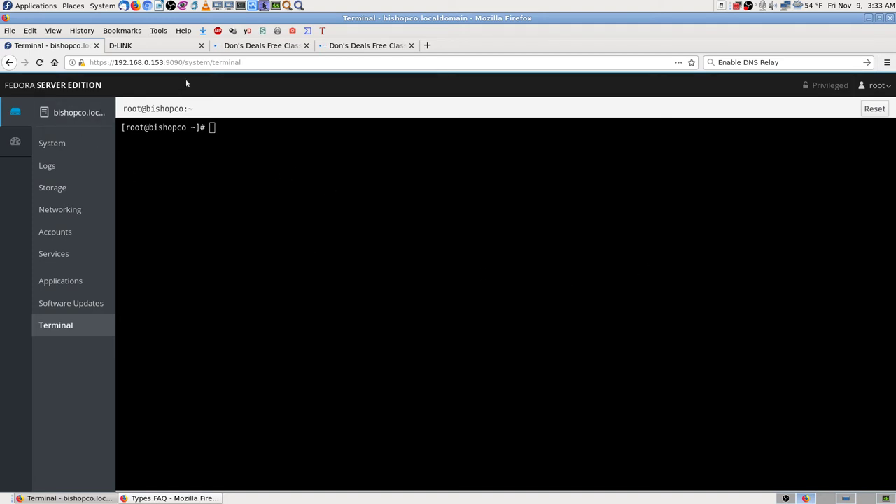
{"action": "left_click", "coordinate": [890, 18]}
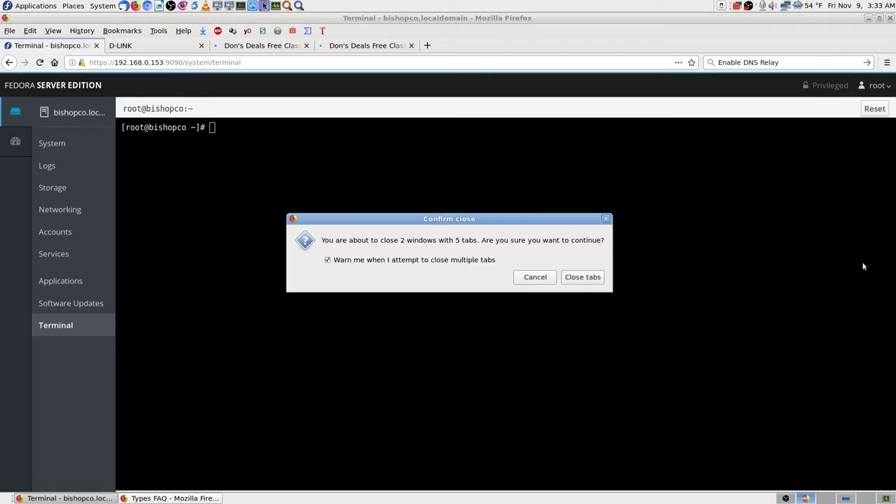
{"action": "left_click", "coordinate": [593, 278]}
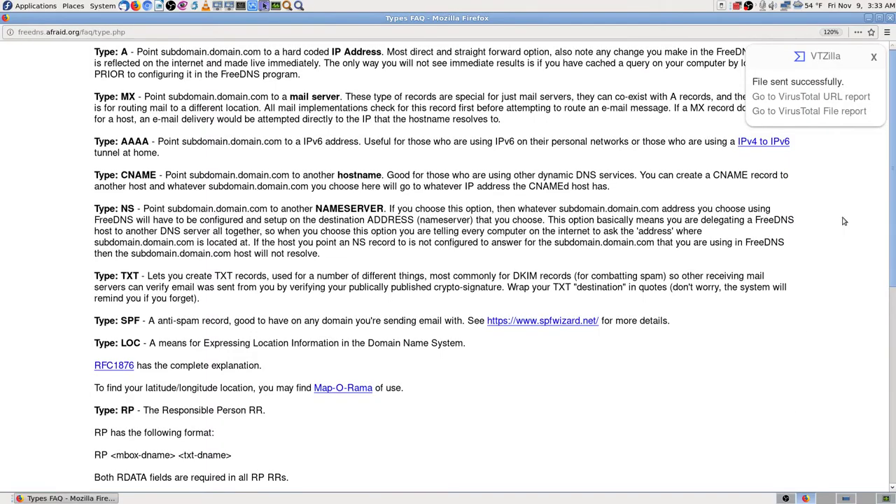
{"action": "left_click", "coordinate": [887, 19]}
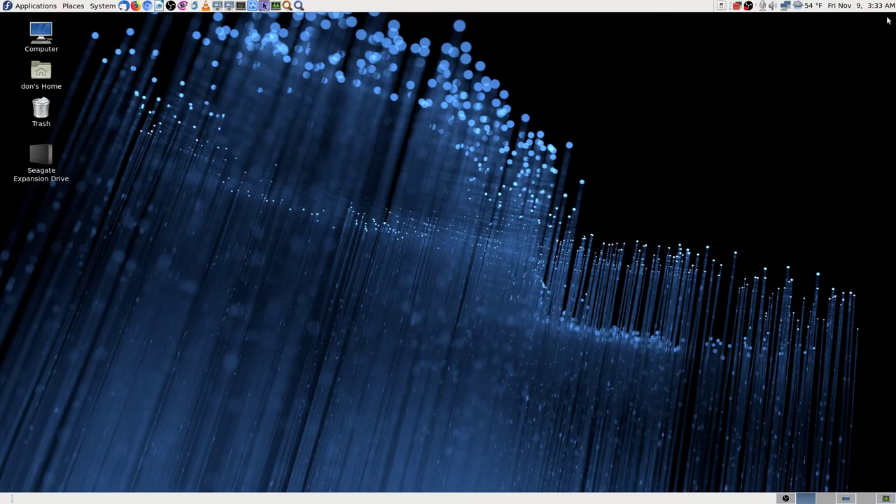
{"action": "left_click", "coordinate": [842, 499]}
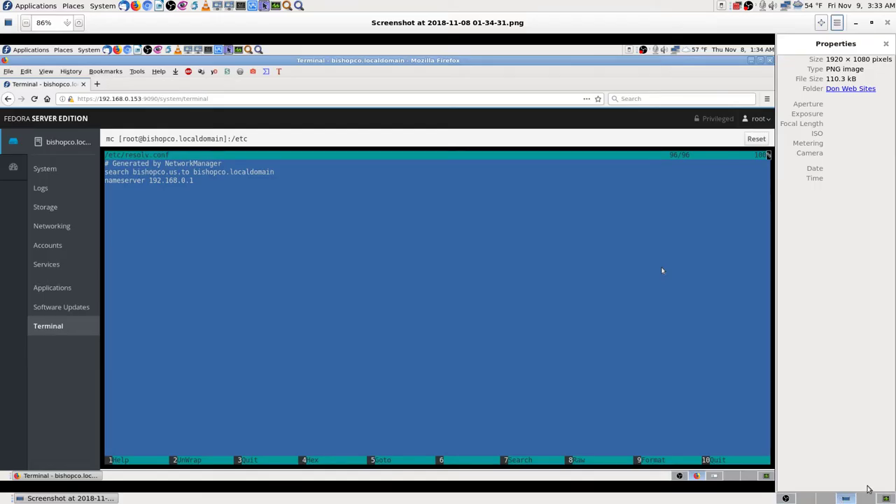
{"action": "left_click", "coordinate": [840, 497]}
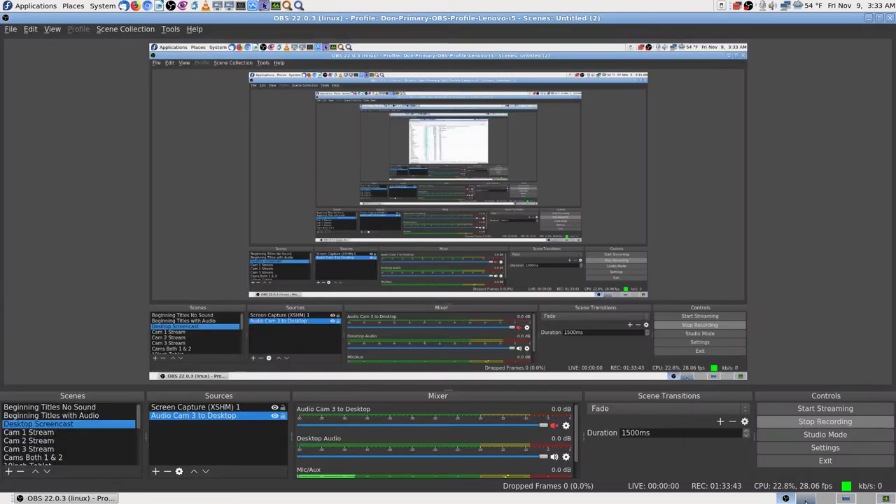
{"action": "left_click", "coordinate": [804, 499]}
{"action": "left_click", "coordinate": [806, 499]}
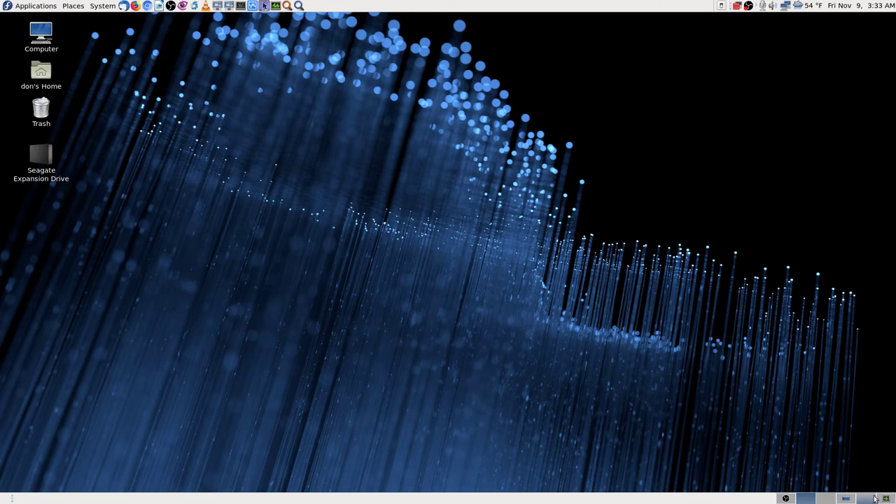
{"action": "left_click", "coordinate": [846, 498]}
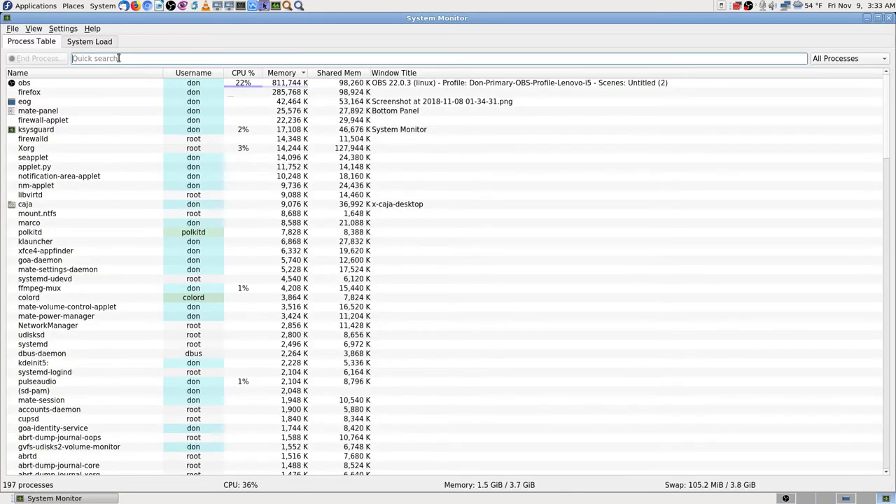
{"action": "left_click", "coordinate": [32, 92]}
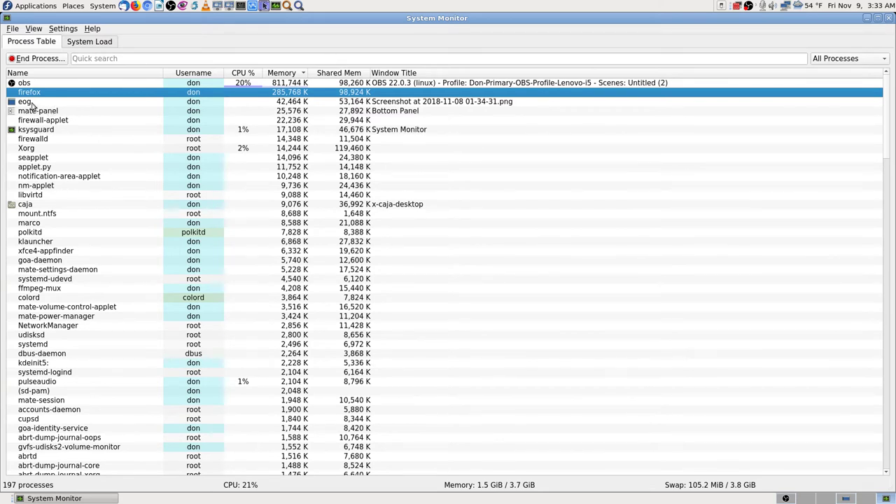
{"action": "mouse_move", "coordinate": [46, 105]}
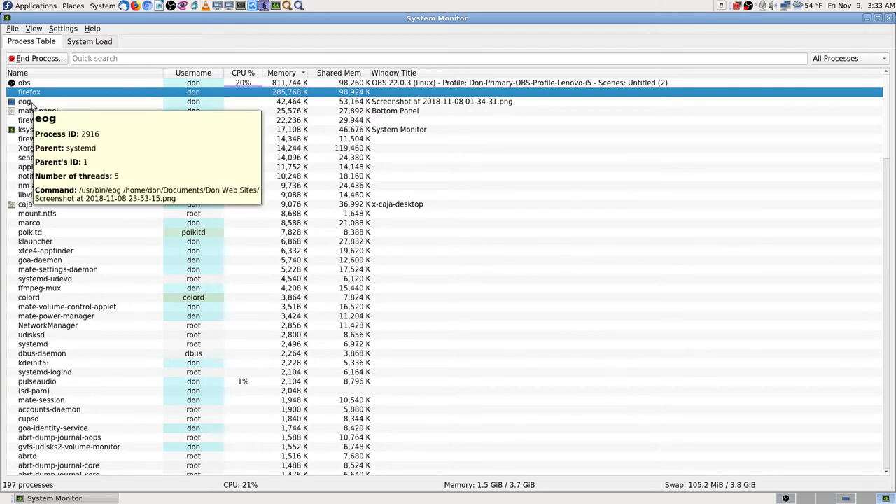
{"action": "left_click", "coordinate": [424, 102]}
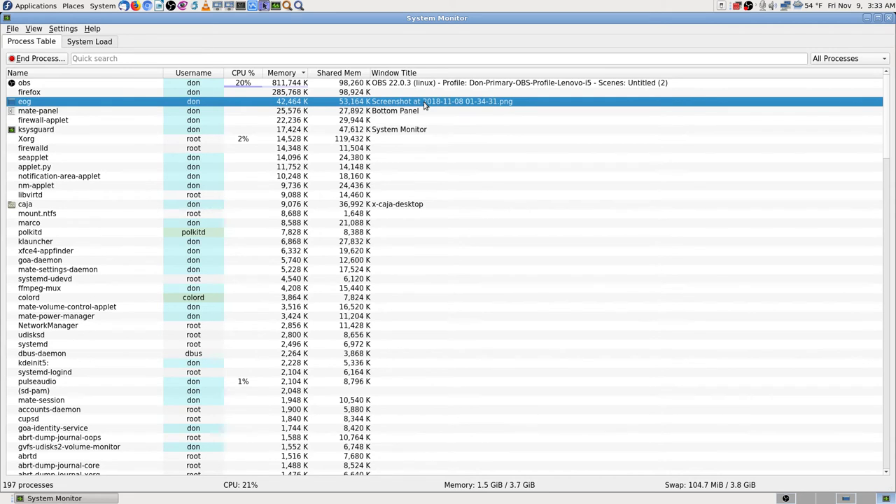
- Search processes for 'screenshot' and 'fiefox', clear the search, then relaunch Firefox
{"action": "left_click", "coordinate": [129, 58]}
{"action": "type", "text": "screenshot"}
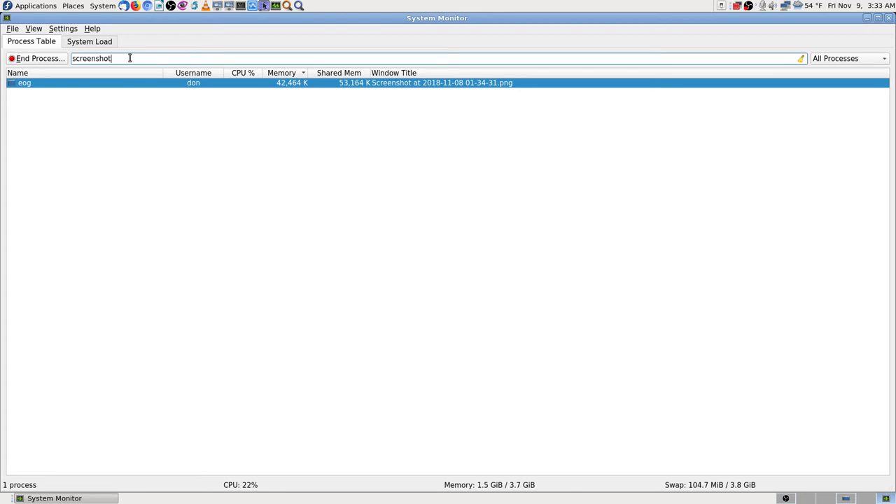
{"action": "key", "text": "BackSpace"}
{"action": "key", "text": "BackSpace"}
{"action": "key", "text": "BackSpace"}
{"action": "key", "text": "BackSpace"}
{"action": "key", "text": "BackSpace"}
{"action": "key", "text": "BackSpace"}
{"action": "key", "text": "BackSpace"}
{"action": "key", "text": "BackSpace"}
{"action": "key", "text": "BackSpace"}
{"action": "key", "text": "BackSpace"}
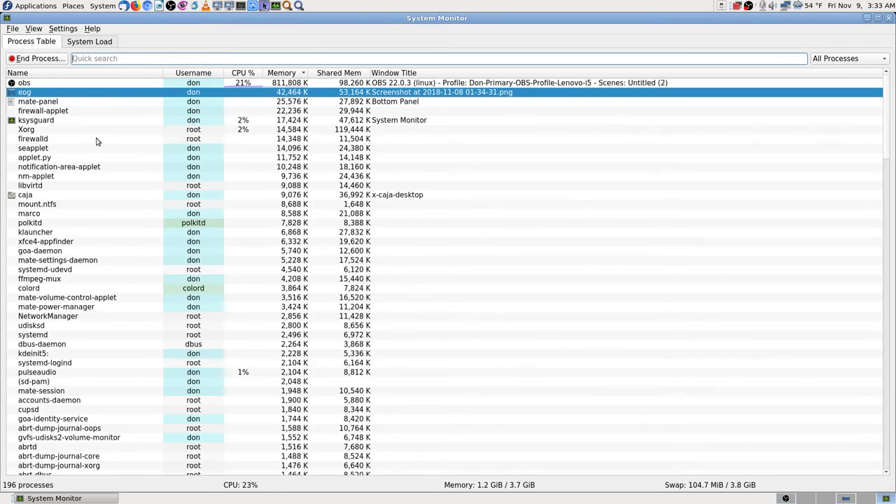
{"action": "mouse_move", "coordinate": [303, 96]}
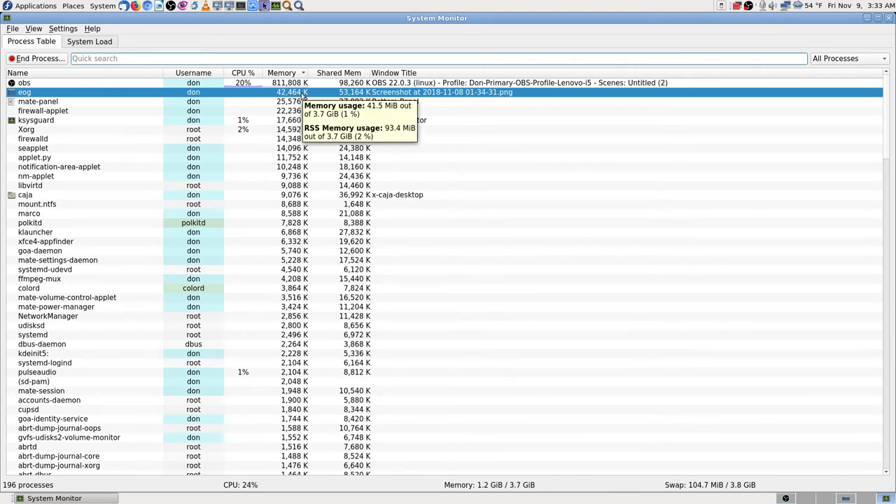
{"action": "mouse_move", "coordinate": [342, 98]}
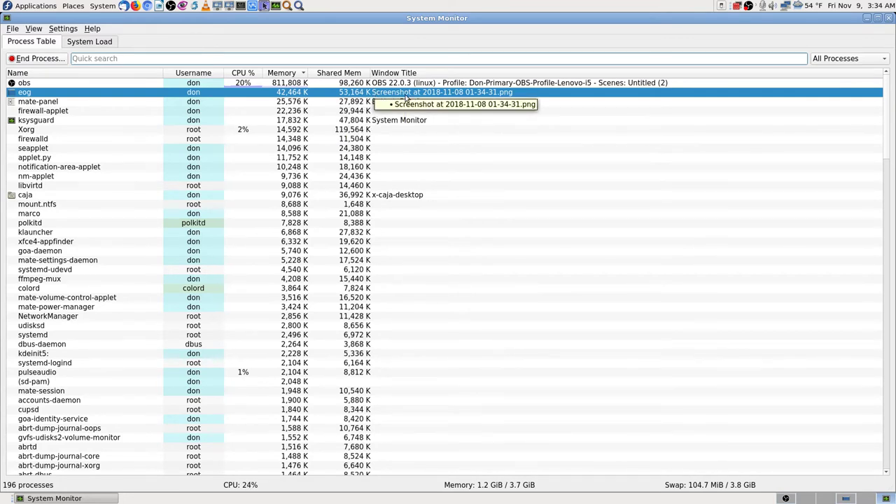
{"action": "mouse_move", "coordinate": [66, 95]}
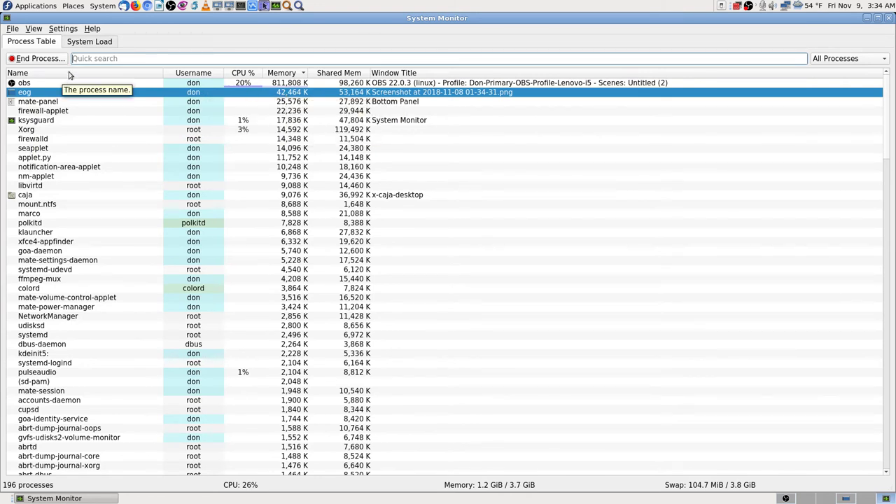
{"action": "type", "text": "fi"}
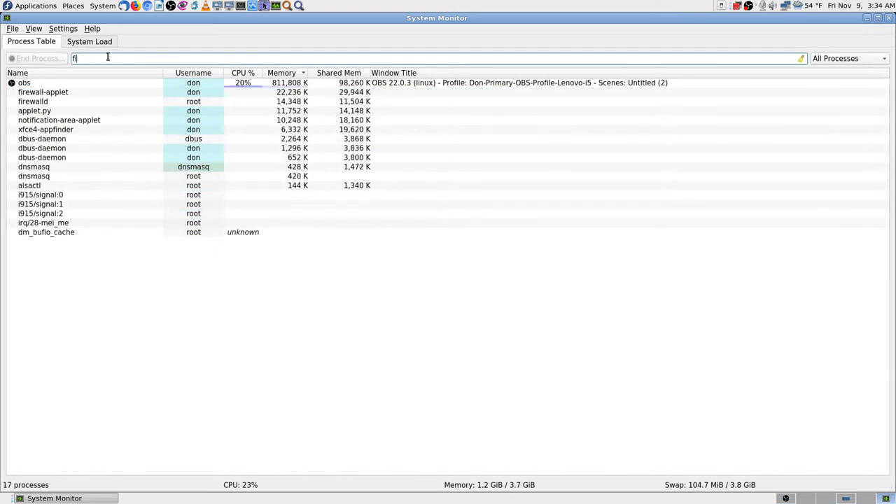
{"action": "type", "text": "efox"}
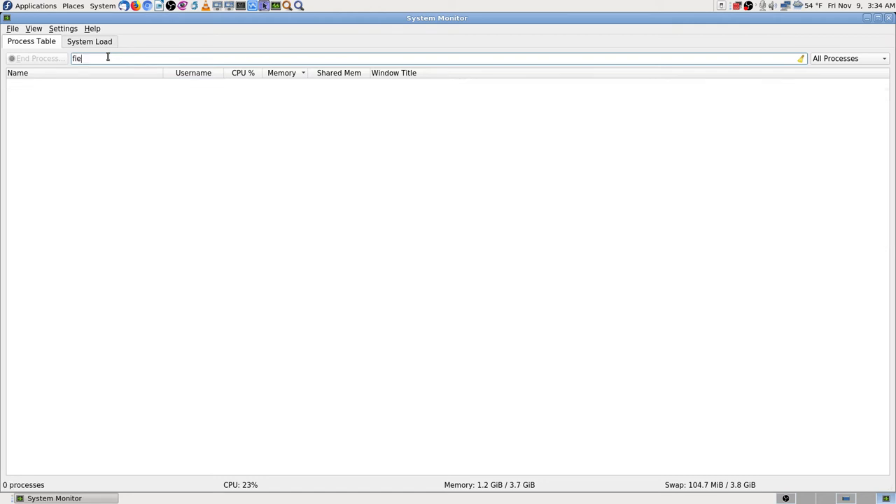
{"action": "key", "text": "BackSpace"}
{"action": "key", "text": "BackSpace"}
{"action": "key", "text": "BackSpace"}
{"action": "key", "text": "BackSpace"}
{"action": "key", "text": "BackSpace"}
{"action": "key", "text": "BackSpace"}
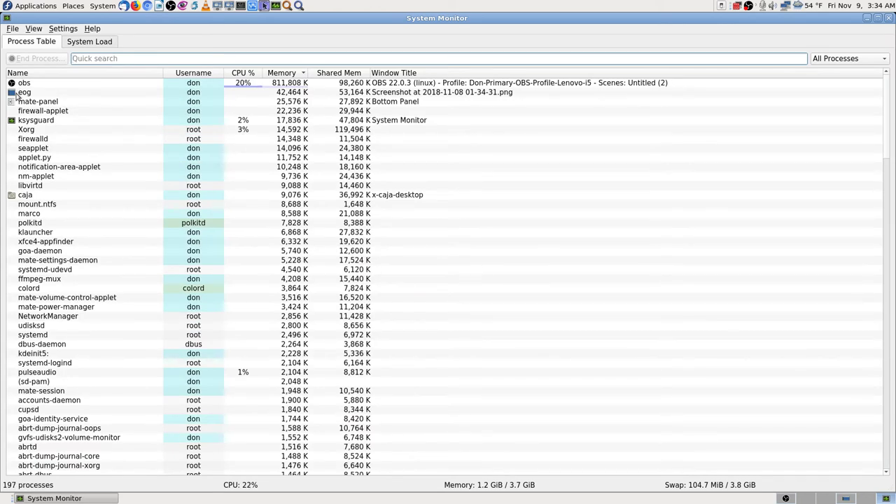
{"action": "left_click", "coordinate": [804, 498]}
{"action": "left_click", "coordinate": [135, 6]}
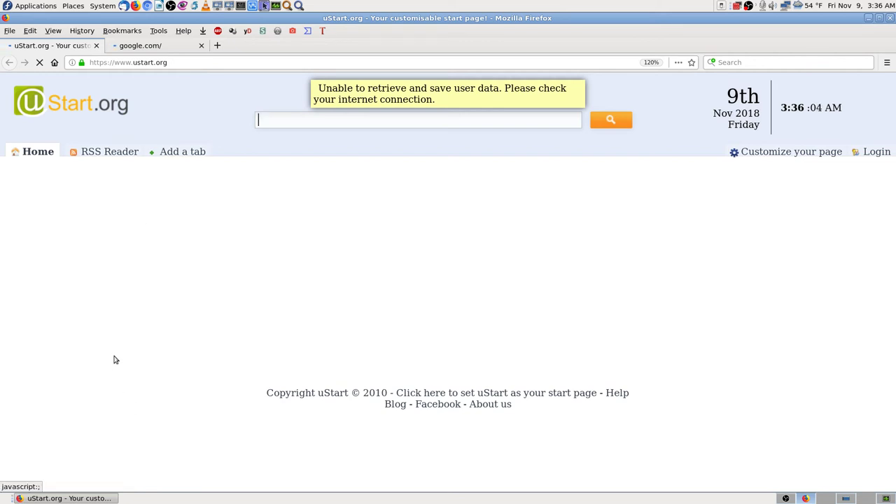
- Check whether the google.com tab loads, then return to the uStart.org page
{"action": "left_click", "coordinate": [169, 47]}
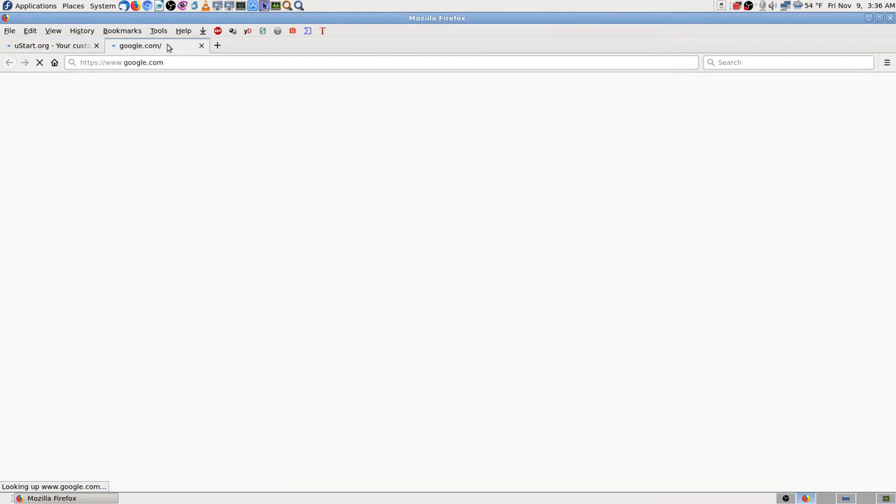
{"action": "left_click", "coordinate": [67, 46]}
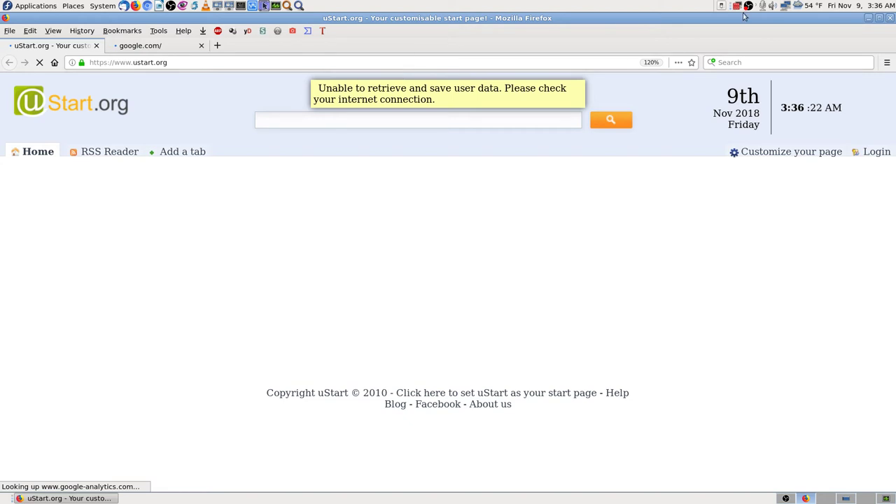
- Check eno1's connection information (primary DNS 192.168.0.1), then view the google.com Server Not Found tab
{"action": "right_click", "coordinate": [784, 6]}
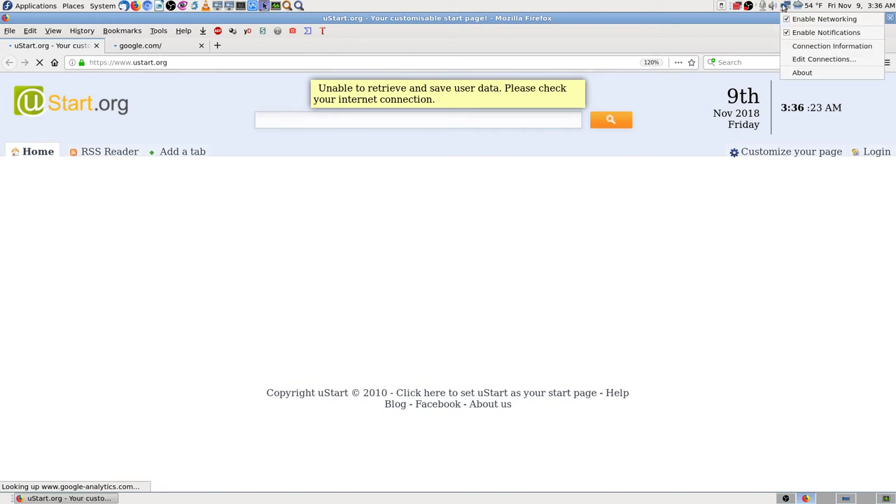
{"action": "left_click", "coordinate": [816, 46]}
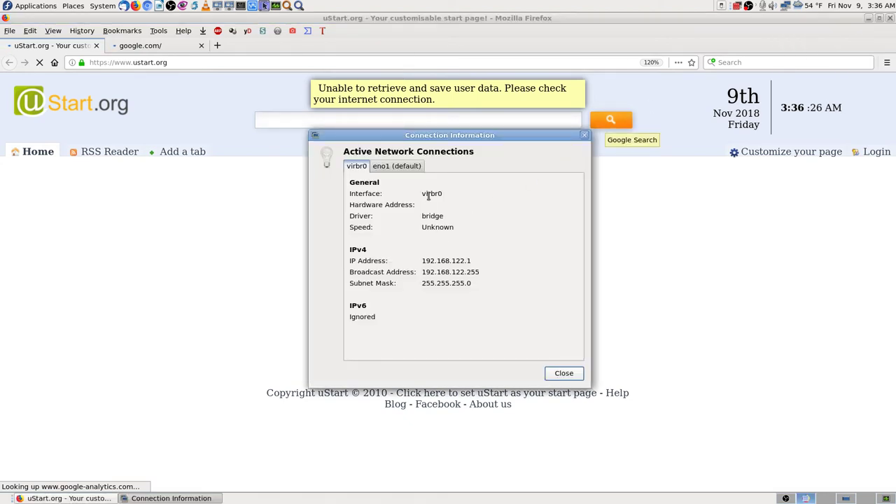
{"action": "left_click", "coordinate": [404, 169]}
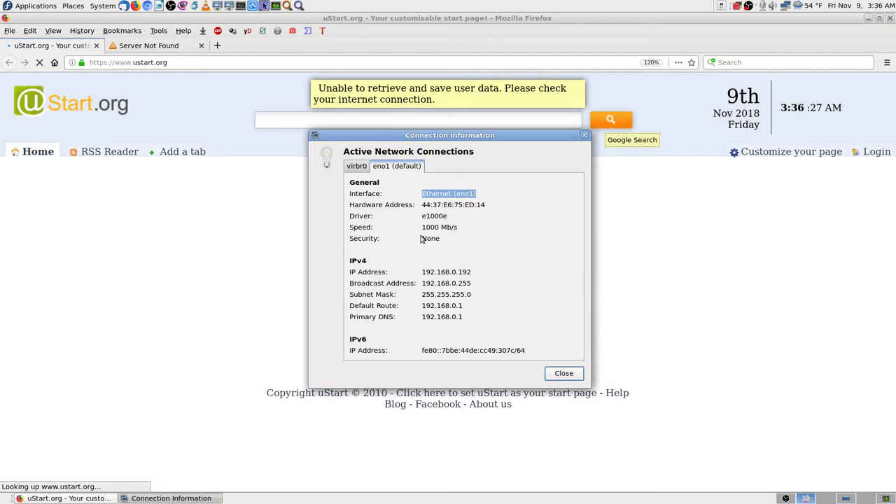
{"action": "left_click", "coordinate": [563, 373]}
{"action": "left_click", "coordinate": [163, 49]}
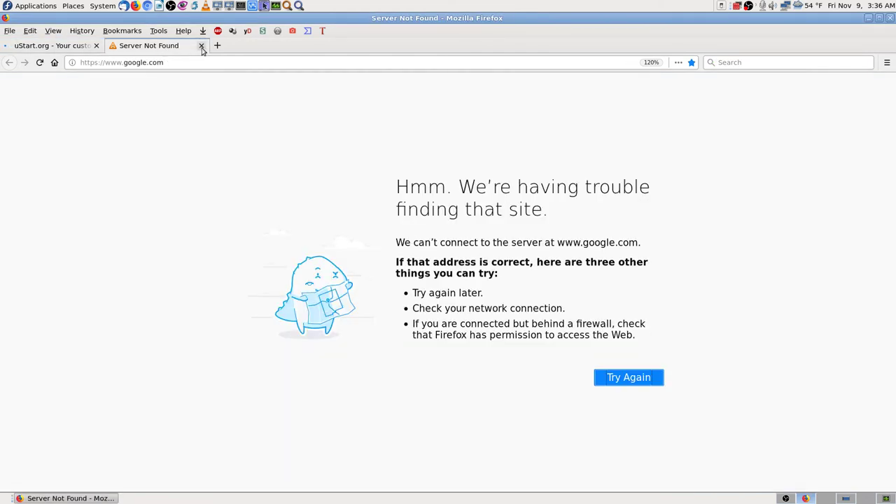
- Close the uStart.org tab and open Firefox Preferences from the Edit menu
{"action": "left_click", "coordinate": [82, 46]}
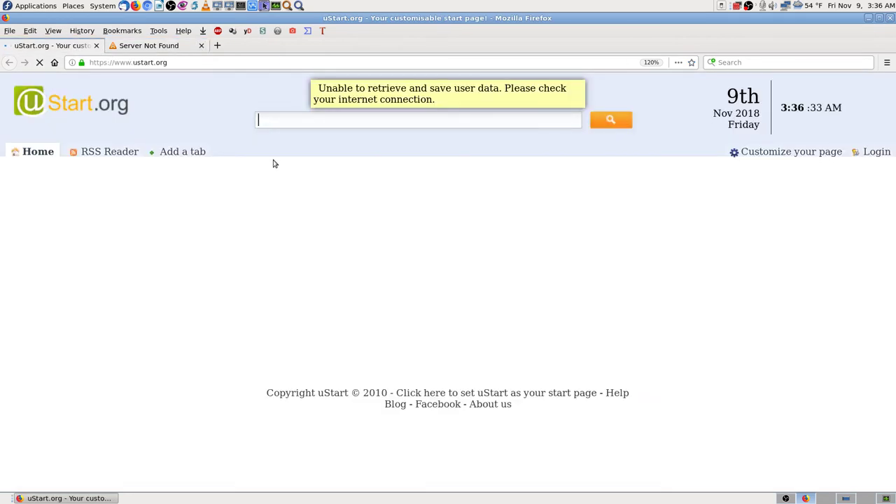
{"action": "left_click", "coordinate": [96, 46]}
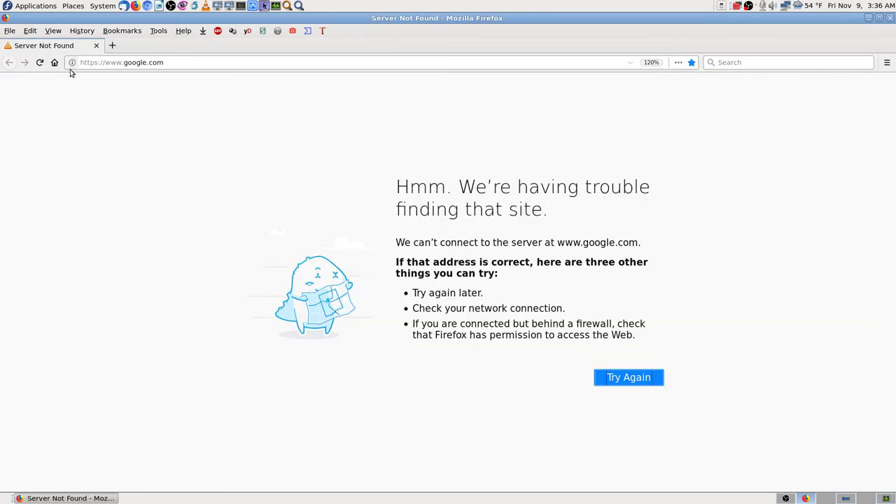
{"action": "left_click", "coordinate": [31, 32]}
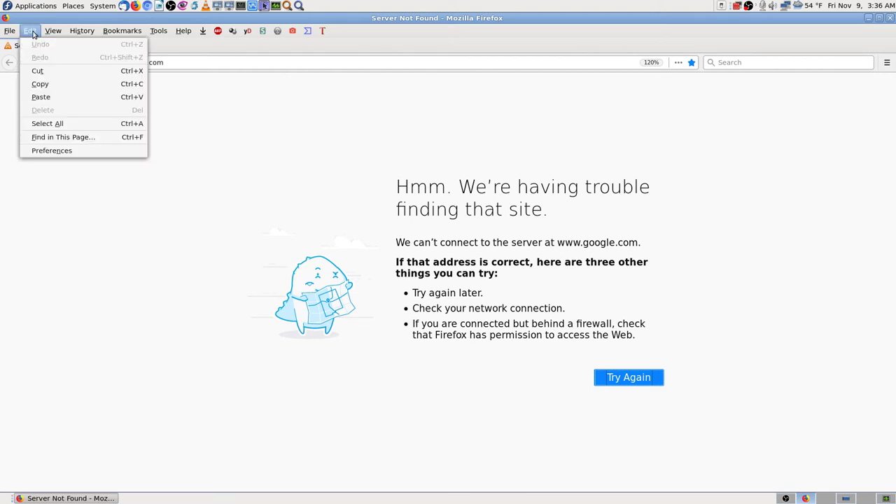
{"action": "left_click", "coordinate": [56, 149]}
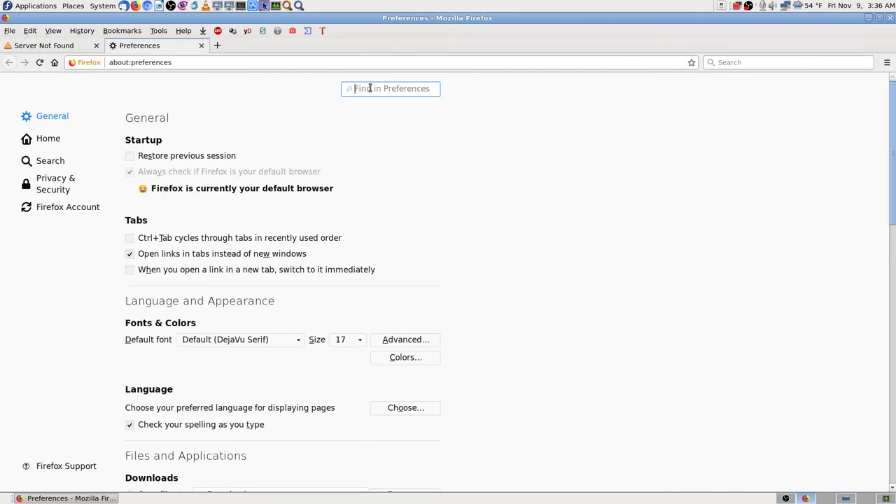
- Search Preferences for 'cache', 'ns' and 'name server', then close the Preferences tab
{"action": "left_click", "coordinate": [371, 84]}
{"action": "type", "text": "cache"}
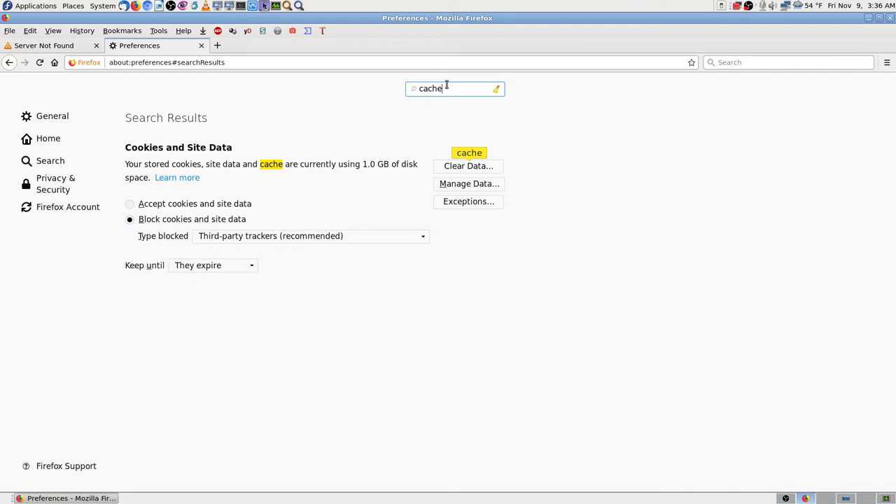
{"action": "key", "text": "BackSpace"}
{"action": "key", "text": "BackSpace"}
{"action": "key", "text": "BackSpace"}
{"action": "key", "text": "BackSpace"}
{"action": "key", "text": "BackSpace"}
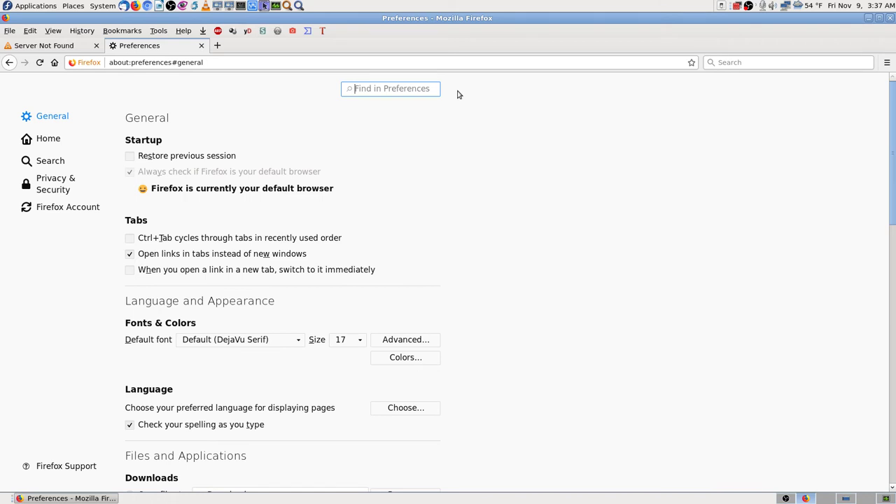
{"action": "type", "text": "ns"}
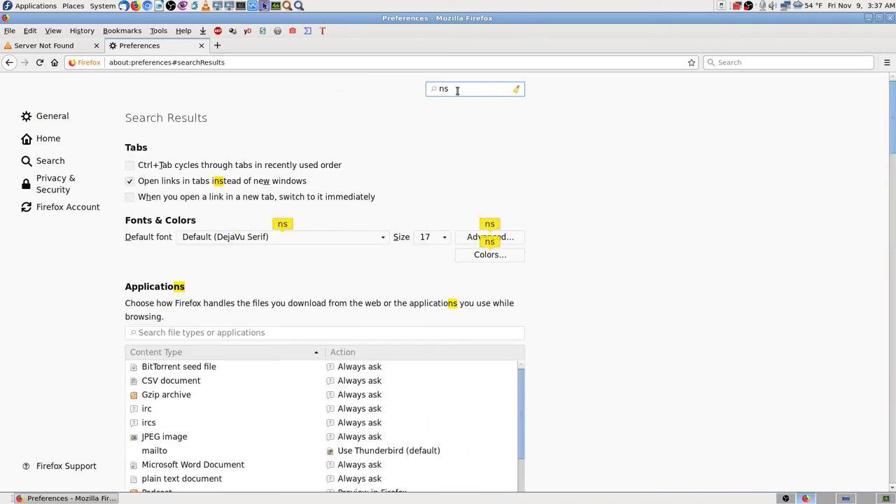
{"action": "key", "text": "BackSpace"}
{"action": "key", "text": "BackSpace"}
{"action": "type", "text": "na"}
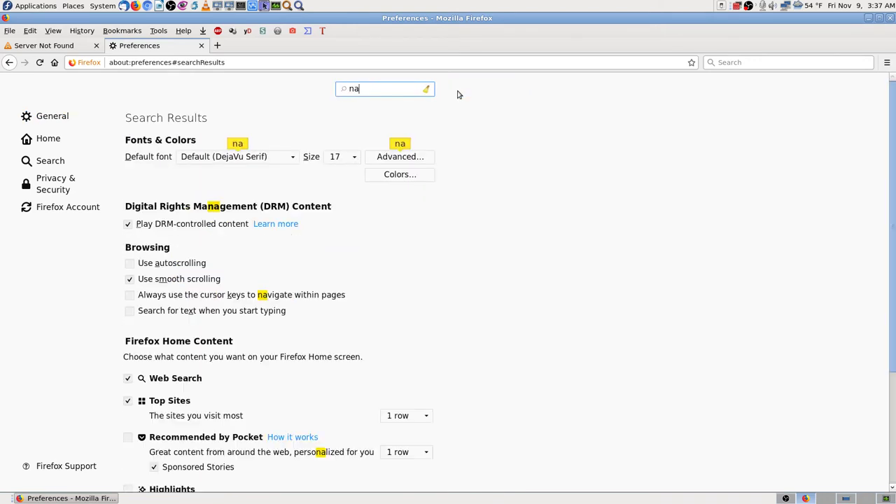
{"action": "type", "text": "me server"}
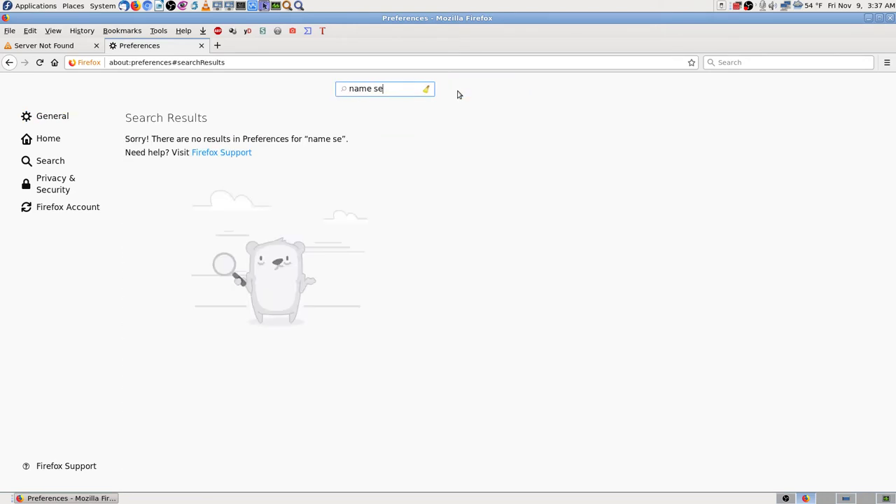
{"action": "key", "text": "BackSpace"}
{"action": "key", "text": "BackSpace"}
{"action": "key", "text": "BackSpace"}
{"action": "key", "text": "BackSpace"}
{"action": "key", "text": "BackSpace"}
{"action": "key", "text": "BackSpace"}
{"action": "key", "text": "BackSpace"}
{"action": "key", "text": "BackSpace"}
{"action": "key", "text": "BackSpace"}
{"action": "key", "text": "BackSpace"}
{"action": "key", "text": "BackSpace"}
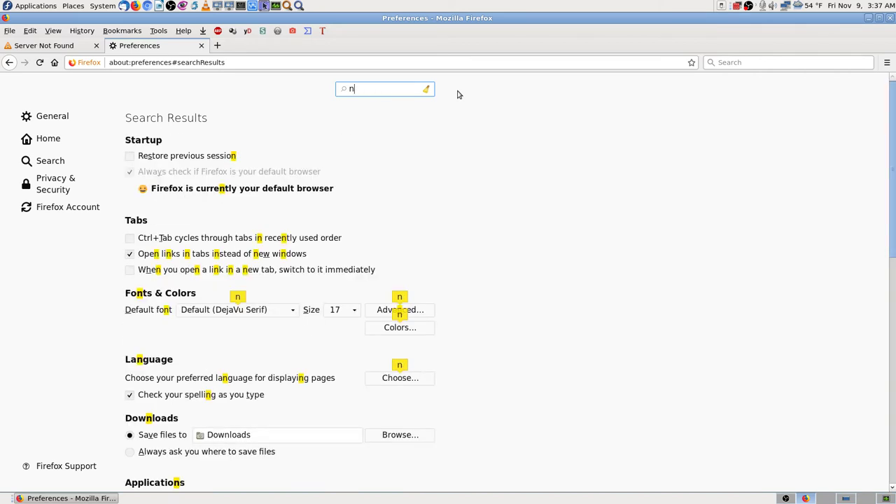
{"action": "type", "text": "ns"}
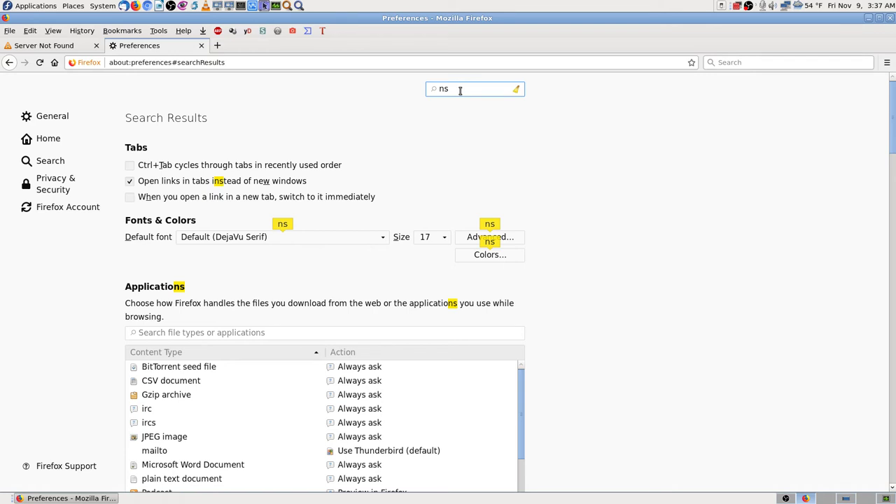
{"action": "scroll", "coordinate": [705, 268], "scroll_direction": "down", "scroll_amount": 8}
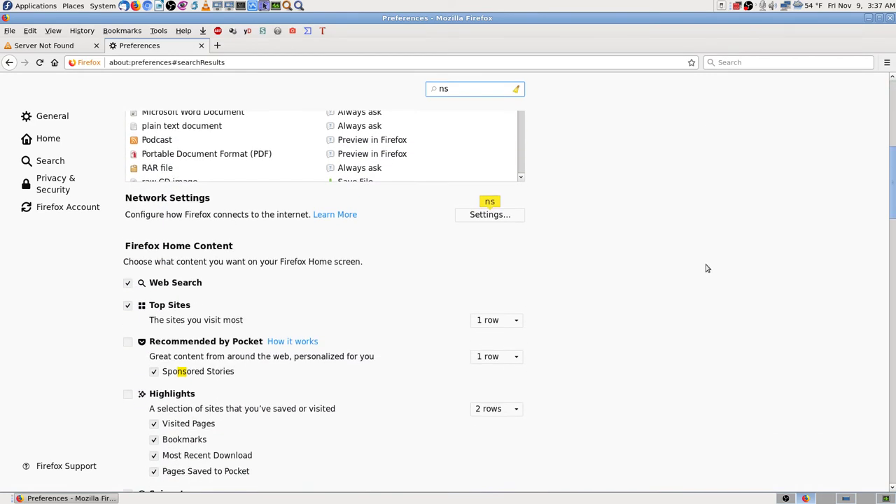
{"action": "scroll", "coordinate": [705, 268], "scroll_direction": "down", "scroll_amount": 3}
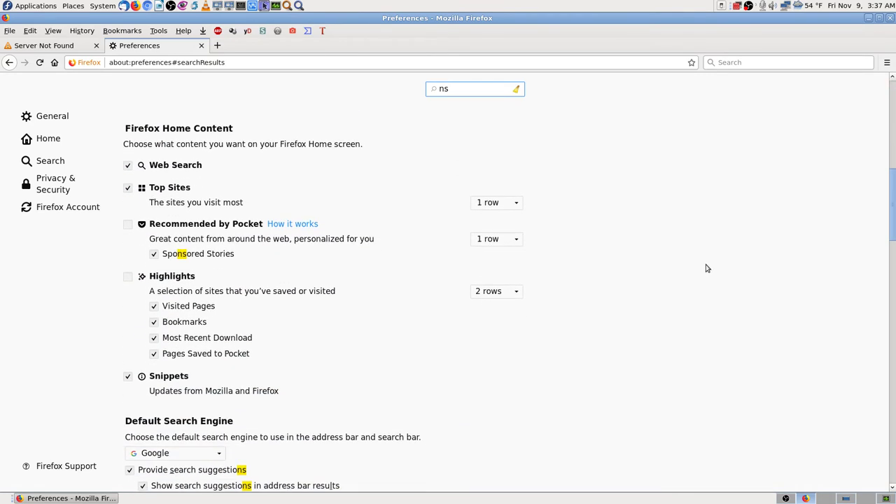
{"action": "scroll", "coordinate": [893, 256], "scroll_direction": "down", "scroll_amount": 10}
{"action": "scroll", "coordinate": [188, 150], "scroll_direction": "up", "scroll_amount": 20}
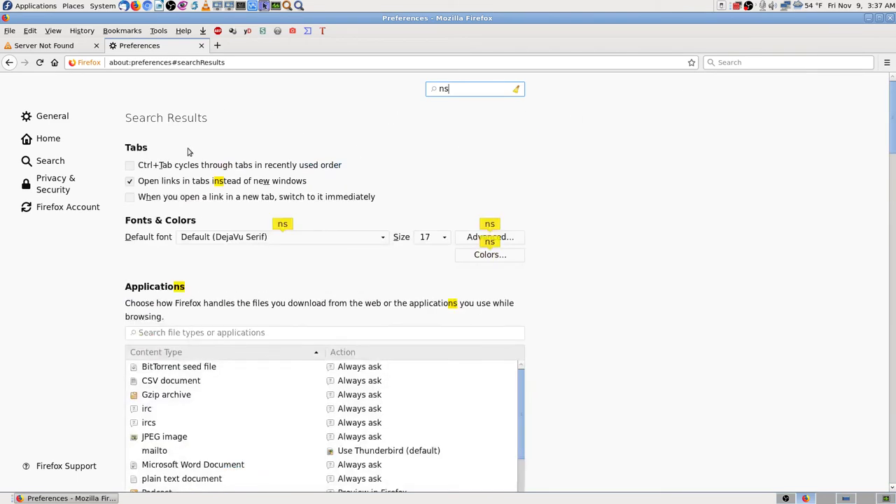
{"action": "left_click", "coordinate": [201, 45]}
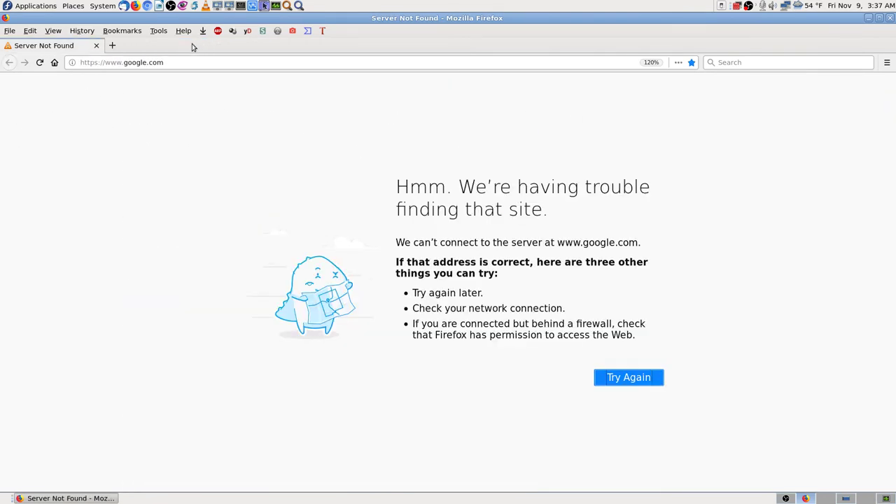
{"action": "left_click", "coordinate": [160, 32]}
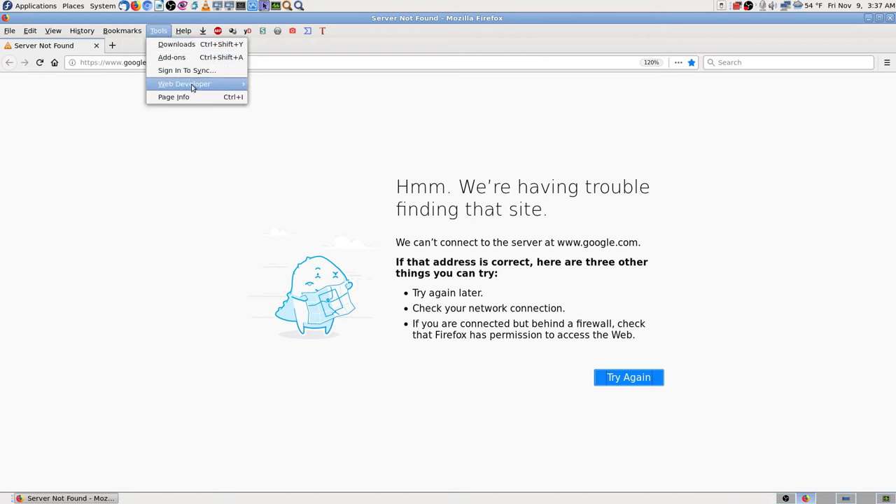
{"action": "left_click", "coordinate": [100, 152]}
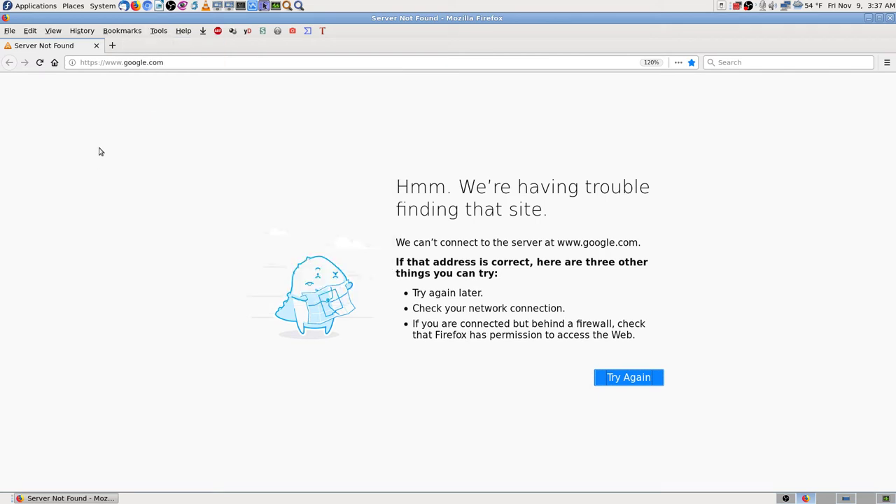
{"action": "left_click", "coordinate": [11, 32]}
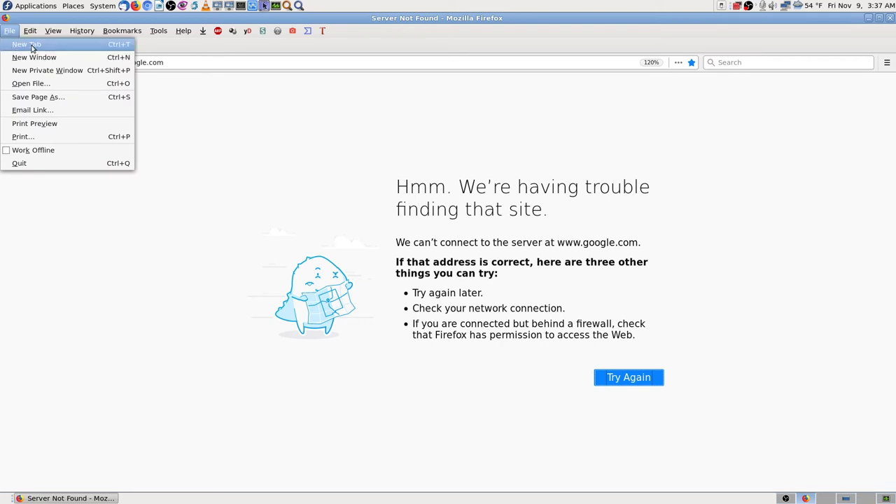
{"action": "mouse_move", "coordinate": [82, 32]}
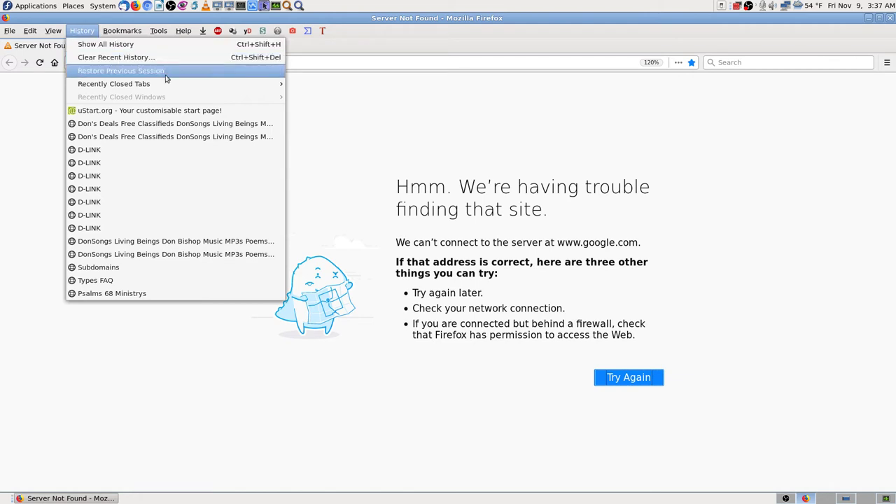
{"action": "mouse_move", "coordinate": [159, 90]}
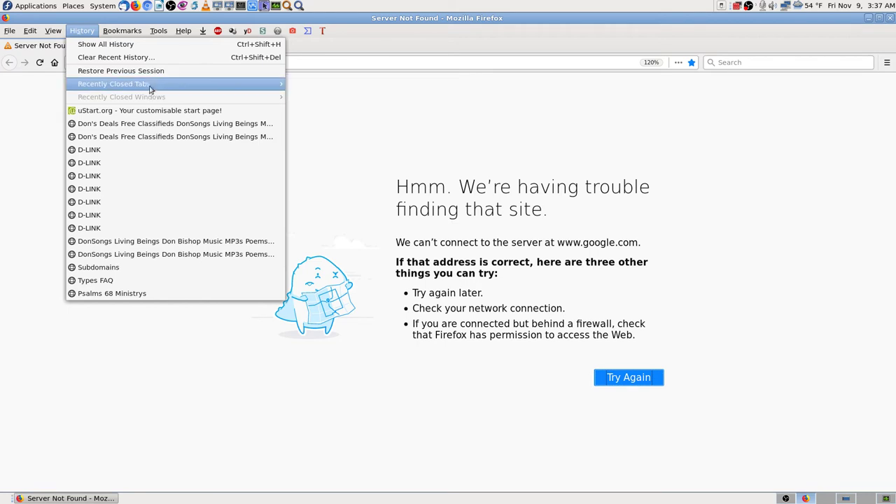
{"action": "mouse_move", "coordinate": [49, 33]}
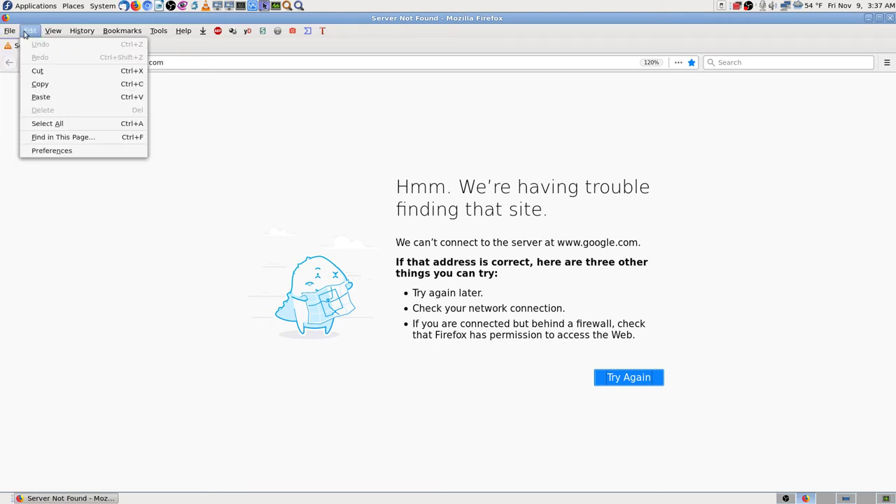
{"action": "left_click", "coordinate": [73, 151]}
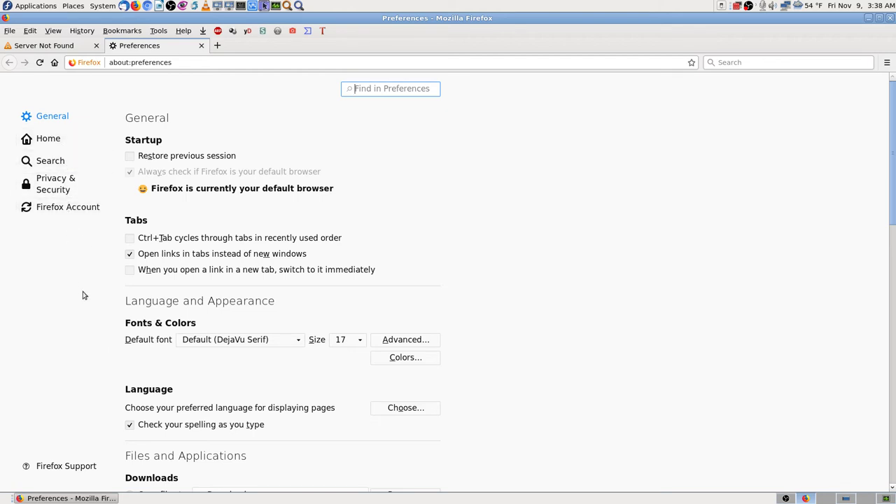
{"action": "type", "text": "cache"}
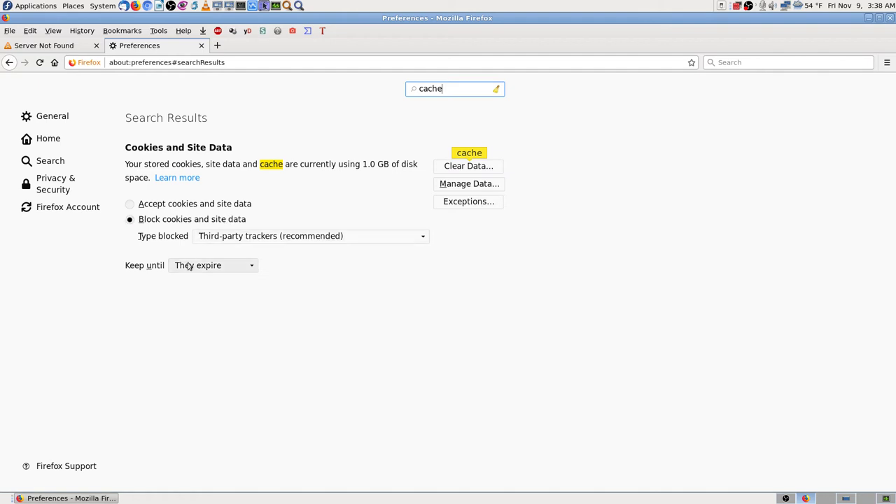
{"action": "left_click", "coordinate": [201, 45]}
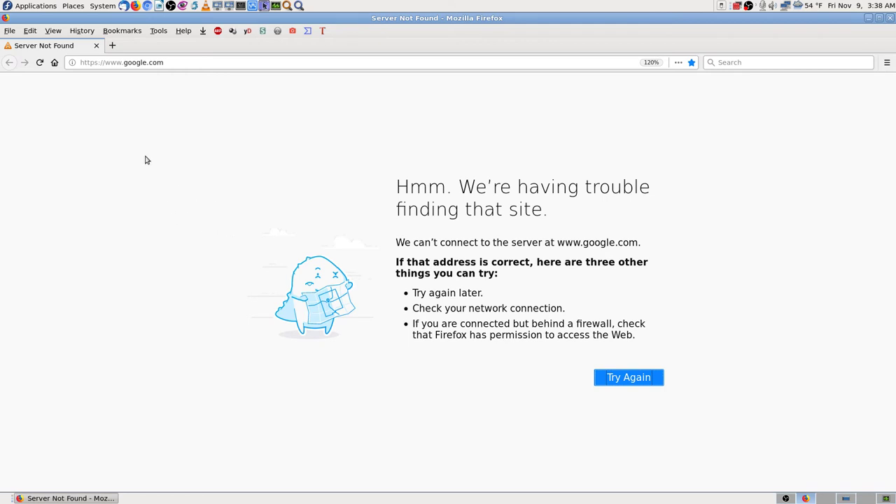
{"action": "left_click", "coordinate": [180, 63]}
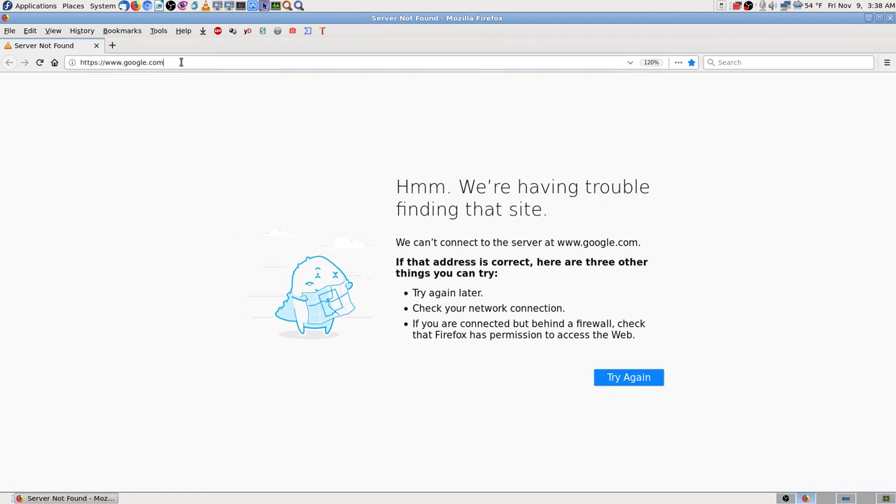
{"action": "key", "text": "Return"}
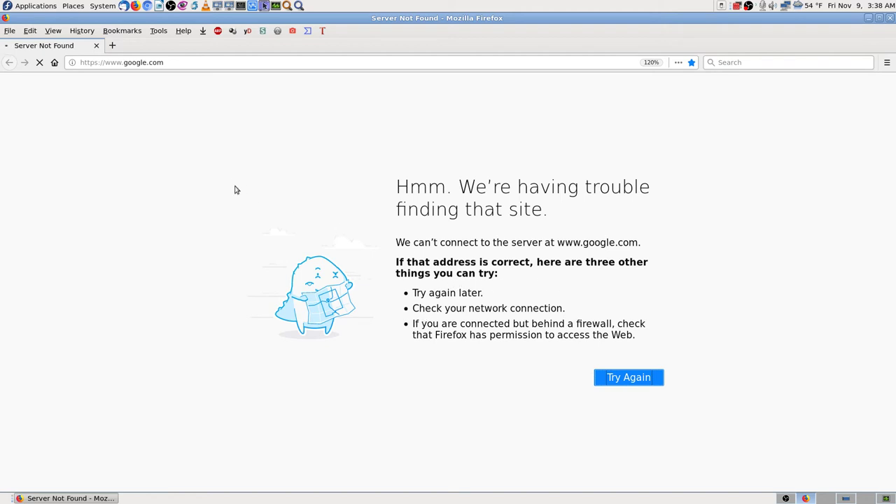
{"action": "left_click", "coordinate": [82, 32]}
{"action": "mouse_move", "coordinate": [129, 85]}
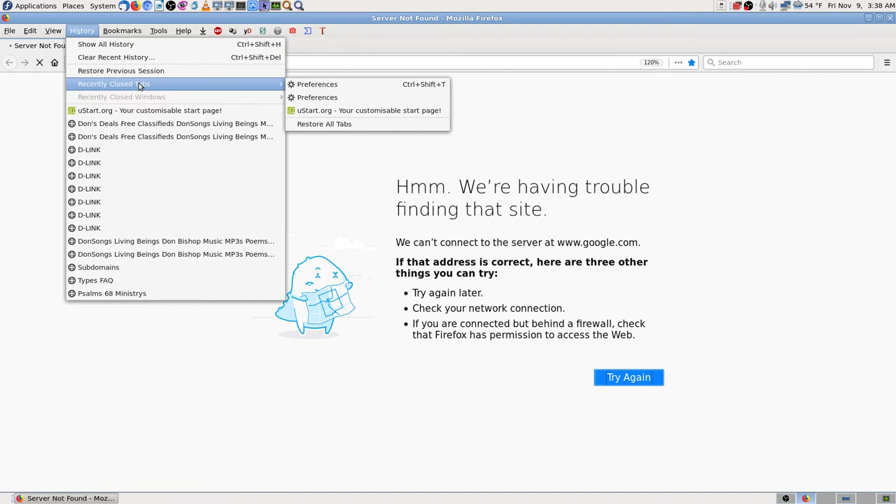
{"action": "left_click", "coordinate": [364, 197]}
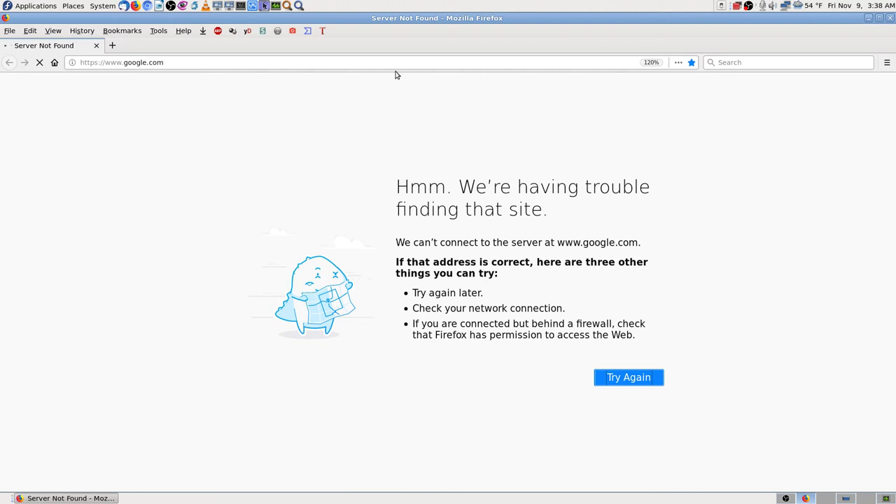
{"action": "left_click", "coordinate": [787, 9]}
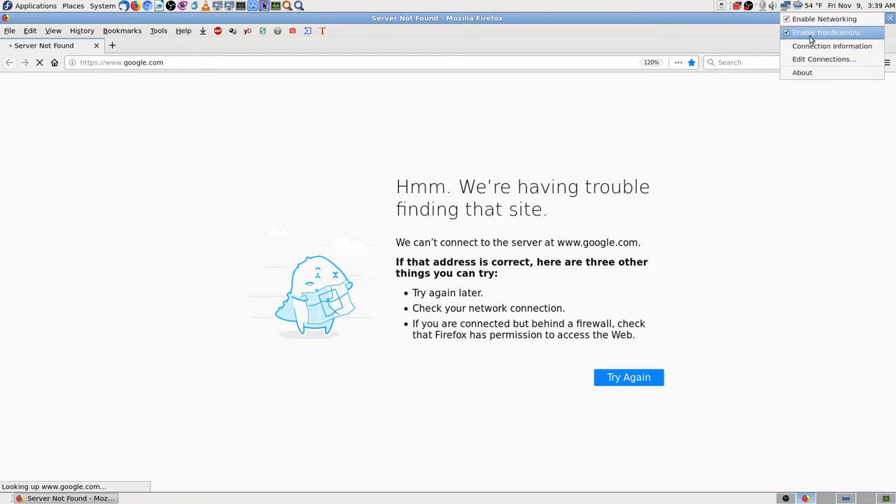
{"action": "left_click", "coordinate": [817, 21]}
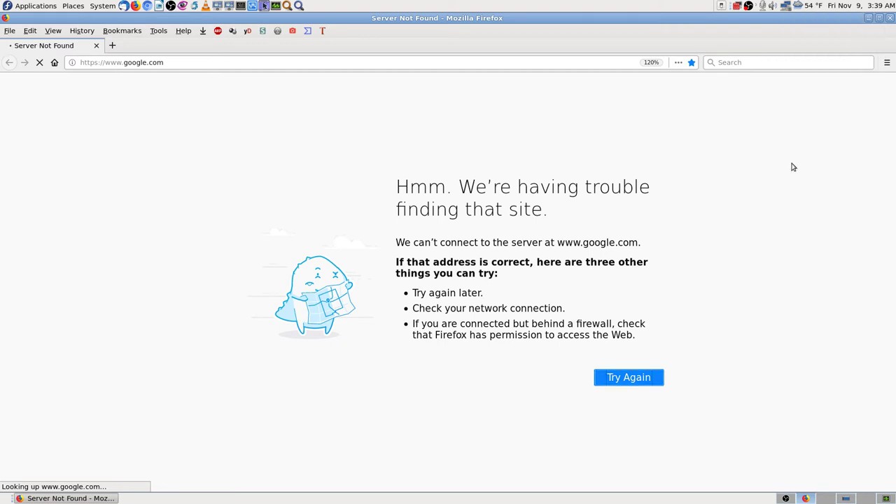
{"action": "left_click", "coordinate": [785, 7]}
{"action": "left_click", "coordinate": [800, 21]}
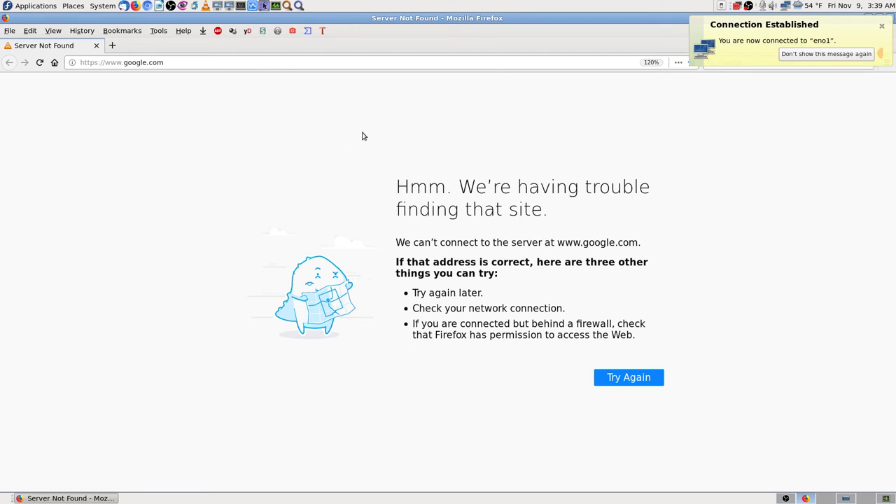
{"action": "left_click", "coordinate": [40, 62]}
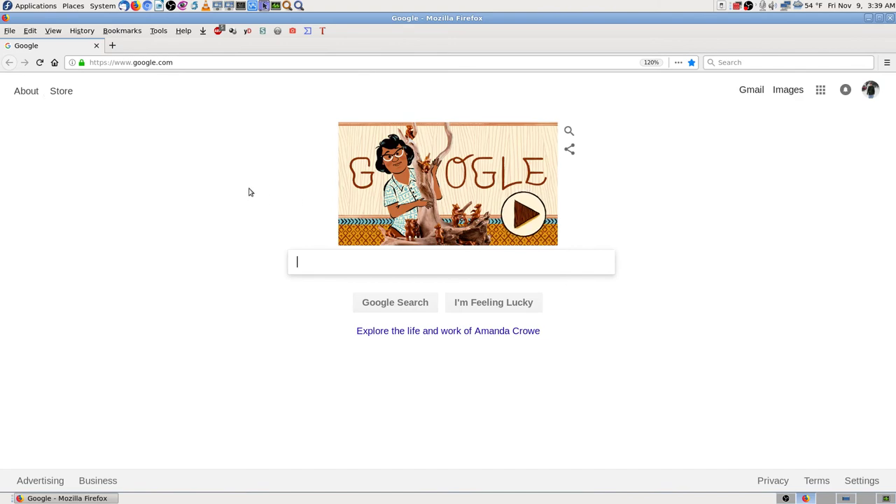
- Open the uStart.org home page, close its tab to keep only Google, and select the google.com address
{"action": "left_click", "coordinate": [54, 62]}
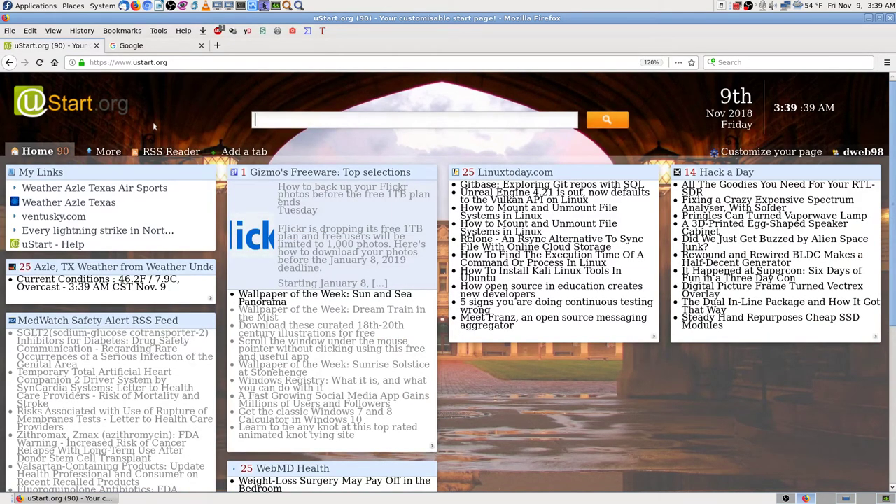
{"action": "left_click", "coordinate": [143, 48]}
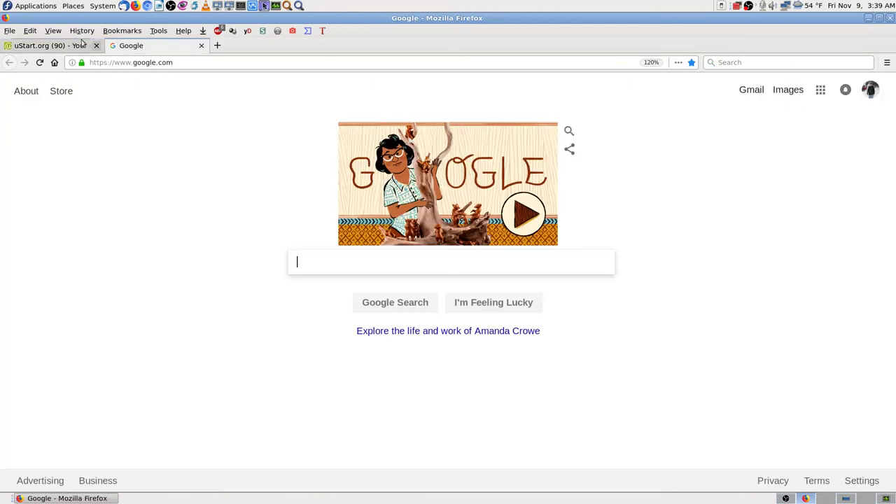
{"action": "left_click", "coordinate": [79, 46]}
{"action": "left_click", "coordinate": [96, 45]}
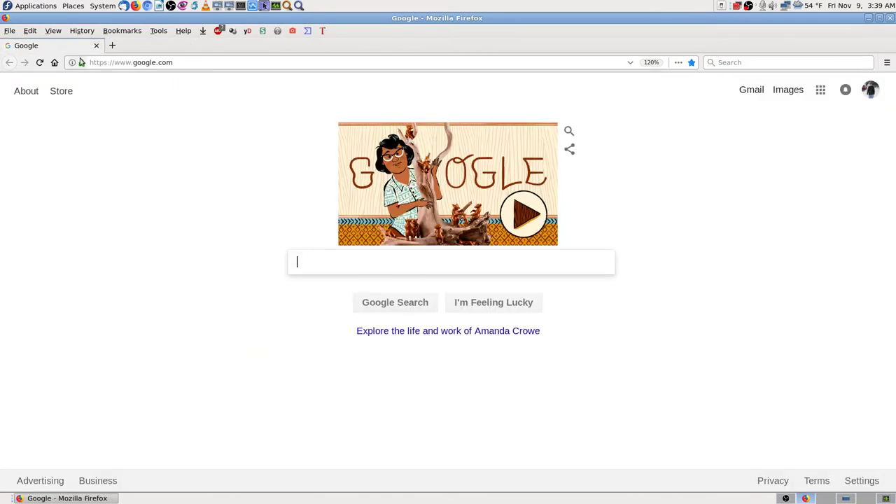
{"action": "left_click", "coordinate": [133, 62]}
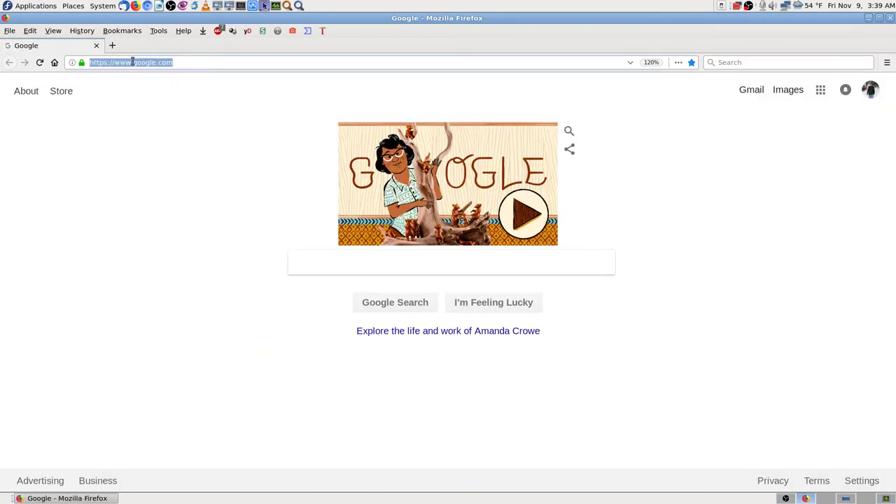
- Log into Cockpit at 192.168.0.153:9090 as root, open its Terminal, and add a blank tab
{"action": "type", "text": "192.168.0.1/"}
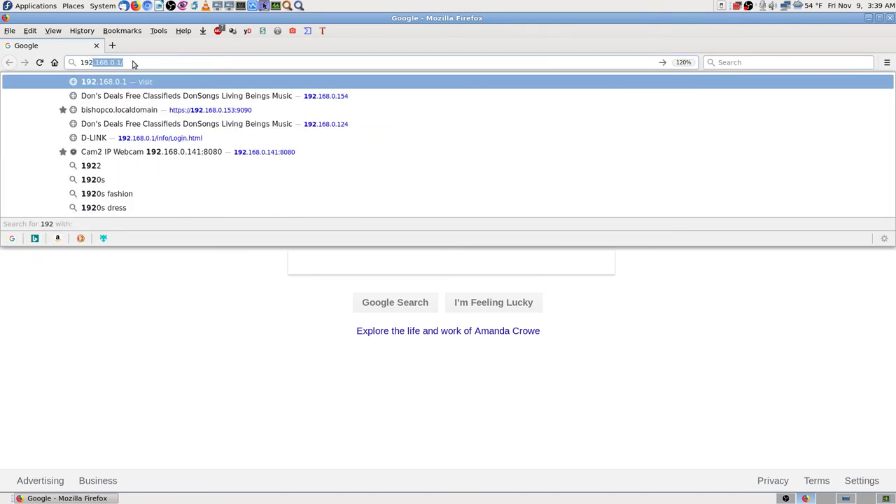
{"action": "key", "text": "Down"}
{"action": "key", "text": "Down"}
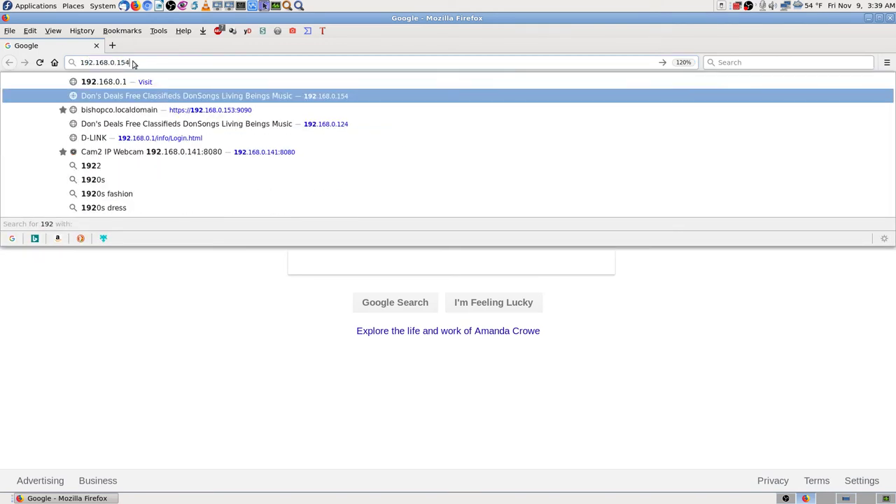
{"action": "key", "text": "Return"}
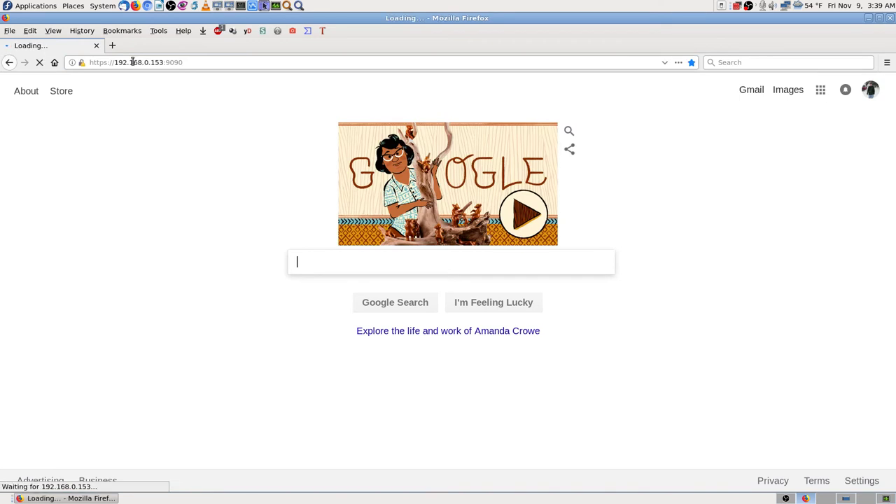
{"action": "type", "text": "r"}
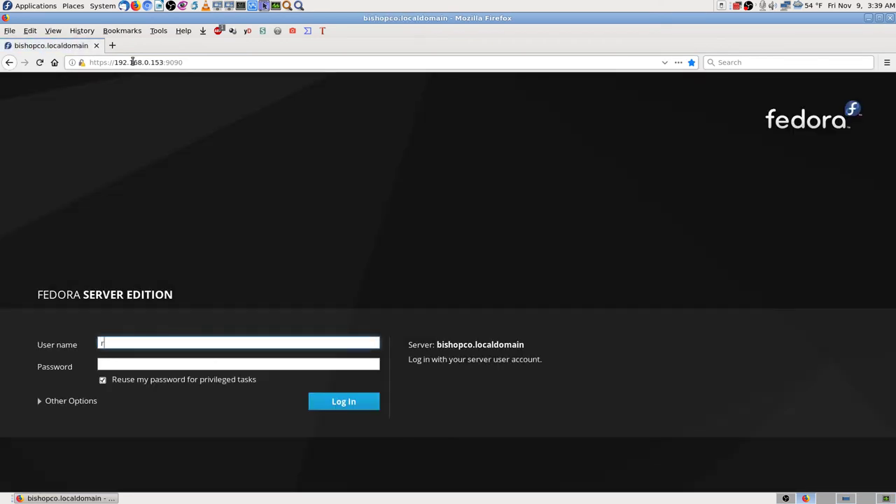
{"action": "type", "text": "oot"}
{"action": "key", "text": "Tab"}
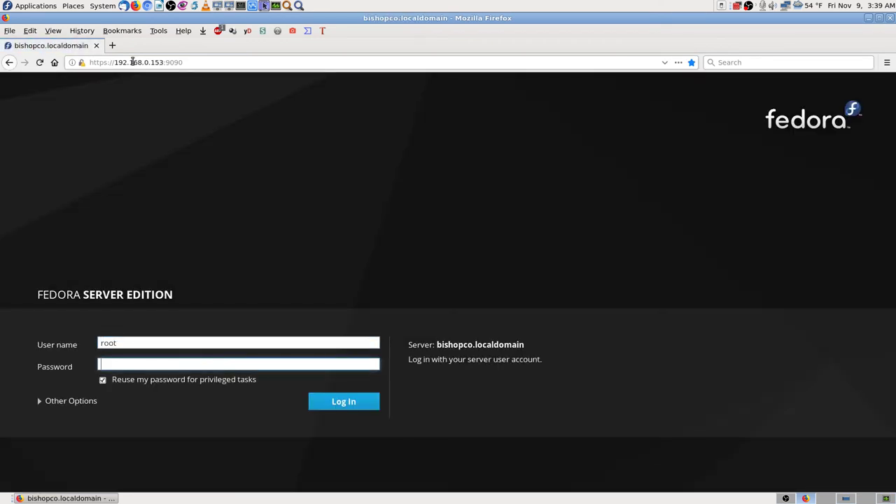
{"action": "type", "text": "•••••••••••••"}
{"action": "key", "text": "Return"}
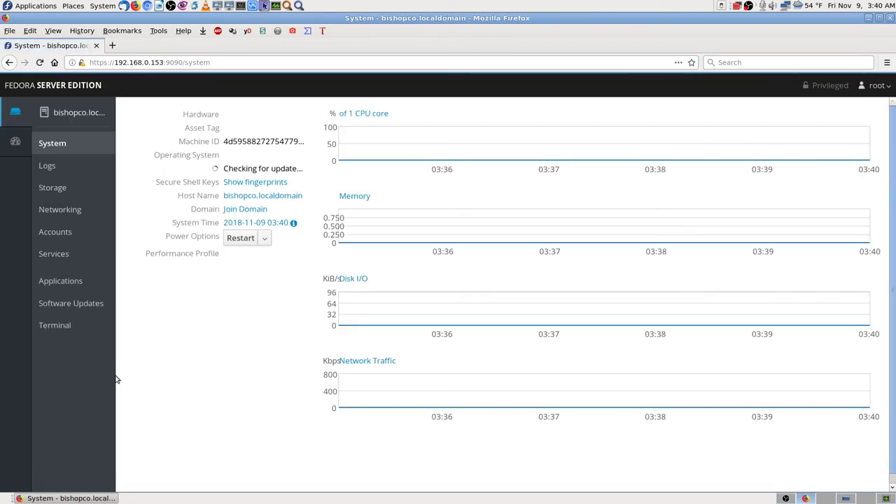
{"action": "left_click", "coordinate": [63, 326]}
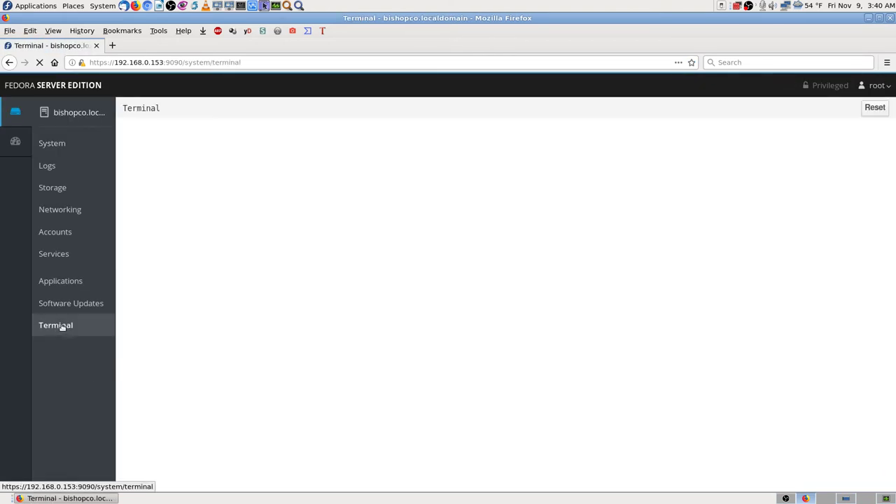
{"action": "left_click", "coordinate": [112, 45]}
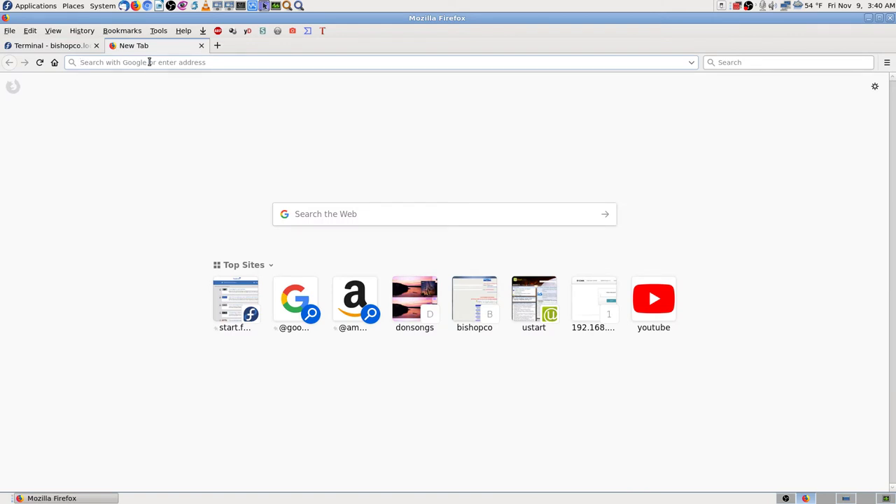
- In the new tab, load donsongs.com and then bishopco.com
{"action": "left_click", "coordinate": [77, 46]}
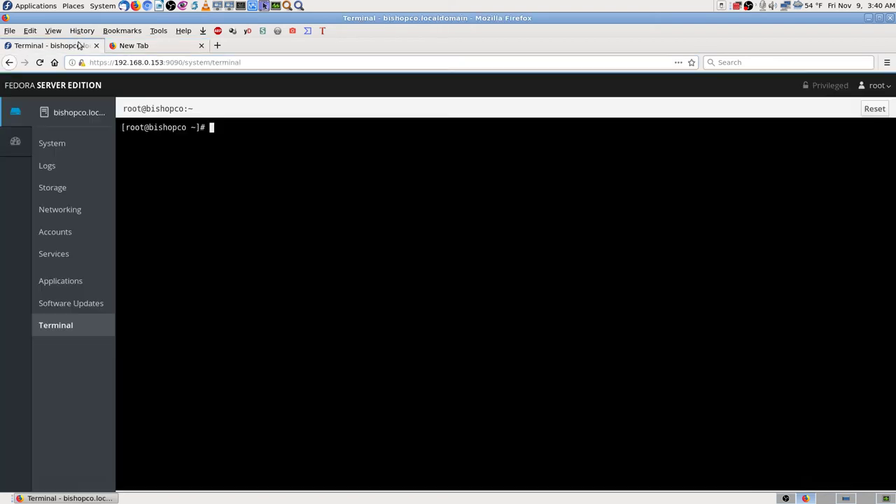
{"action": "left_click", "coordinate": [169, 46]}
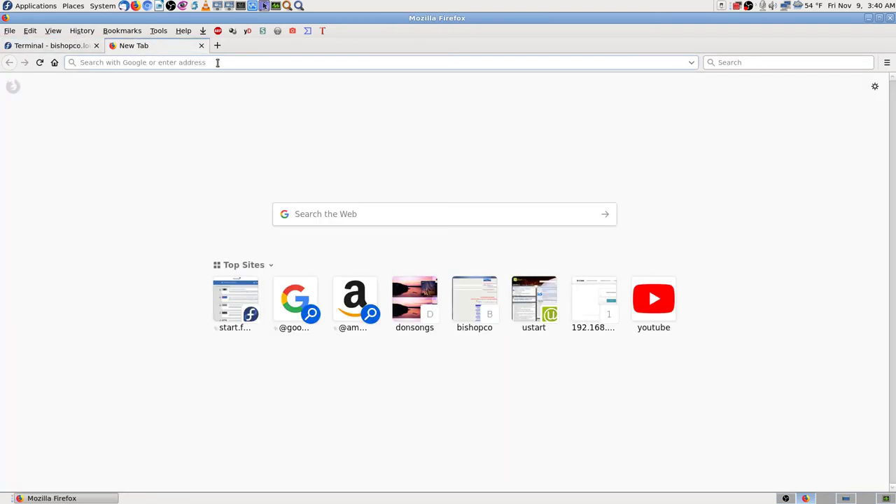
{"action": "type", "text": "donsongs.com/"}
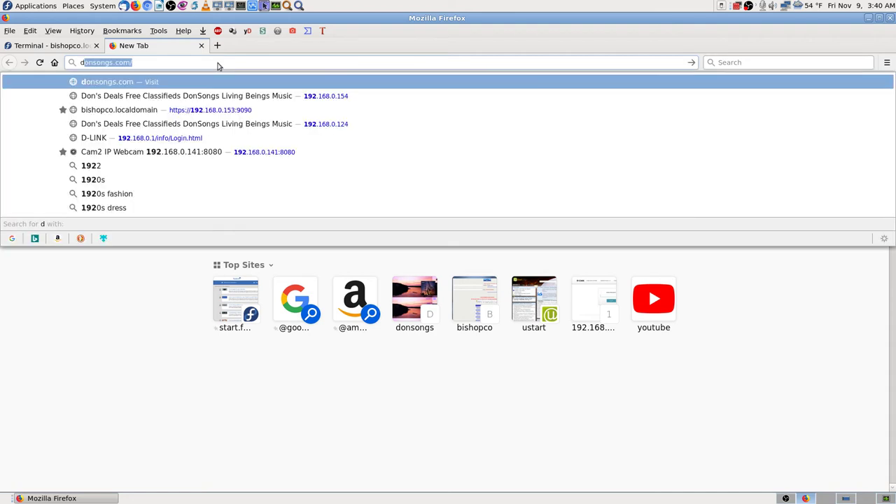
{"action": "key", "text": "Return"}
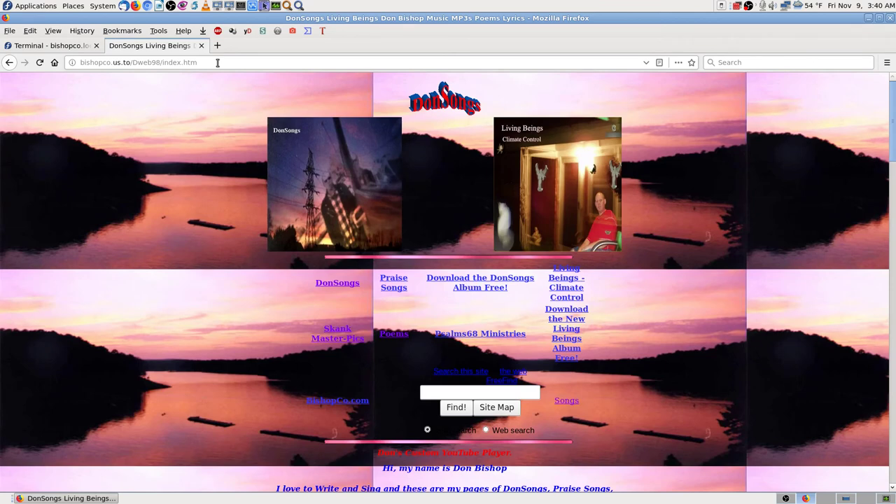
{"action": "left_click", "coordinate": [218, 63]}
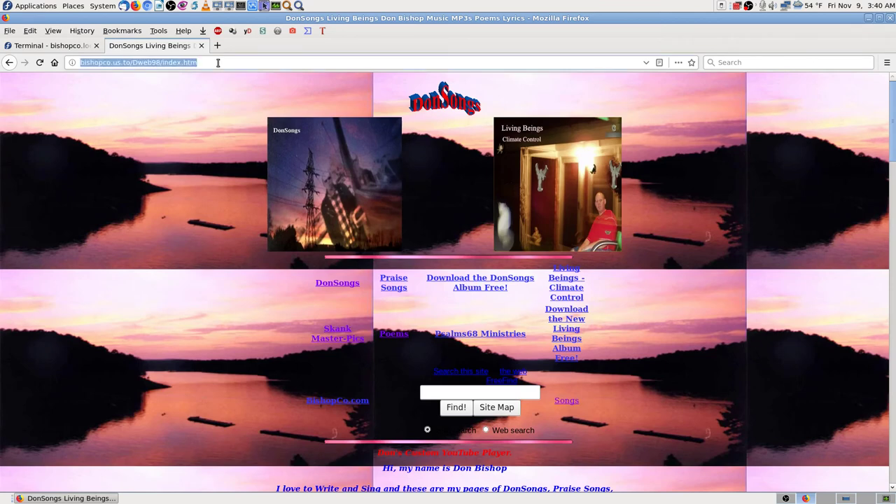
{"action": "type", "text": "bishop"}
{"action": "key", "text": "Return"}
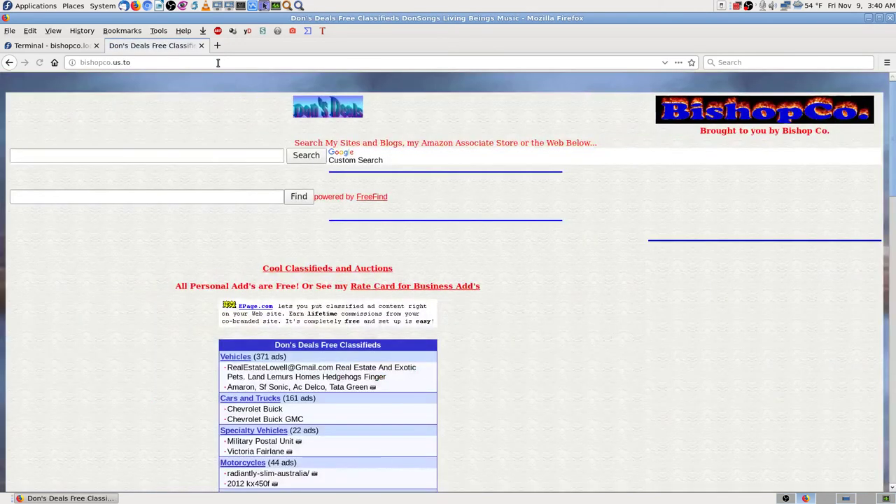
- Load psalms68.com, then change the address to psalms68.org
{"action": "left_click", "coordinate": [218, 62]}
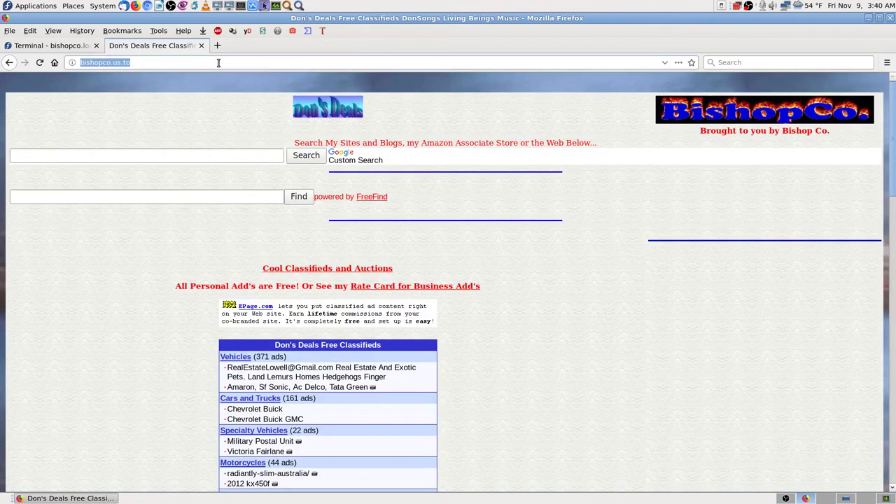
{"action": "type", "text": "spa"}
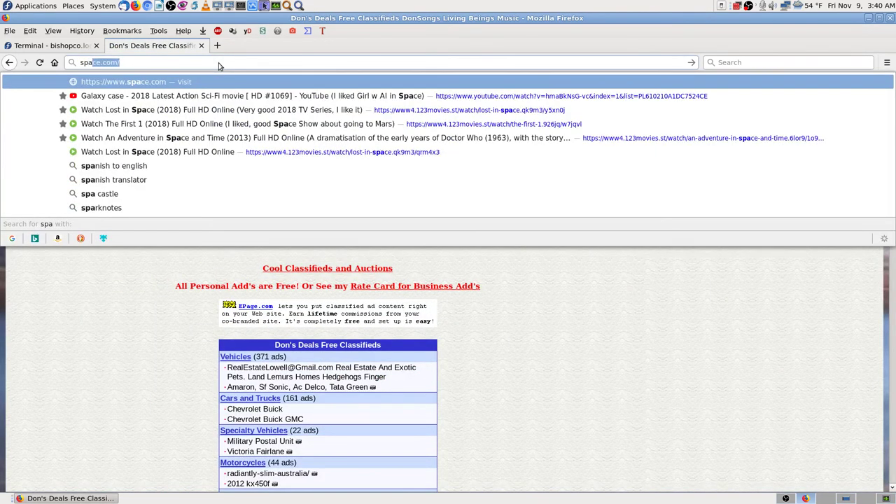
{"action": "key", "text": "BackSpace"}
{"action": "key", "text": "BackSpace"}
{"action": "key", "text": "BackSpace"}
{"action": "key", "text": "BackSpace"}
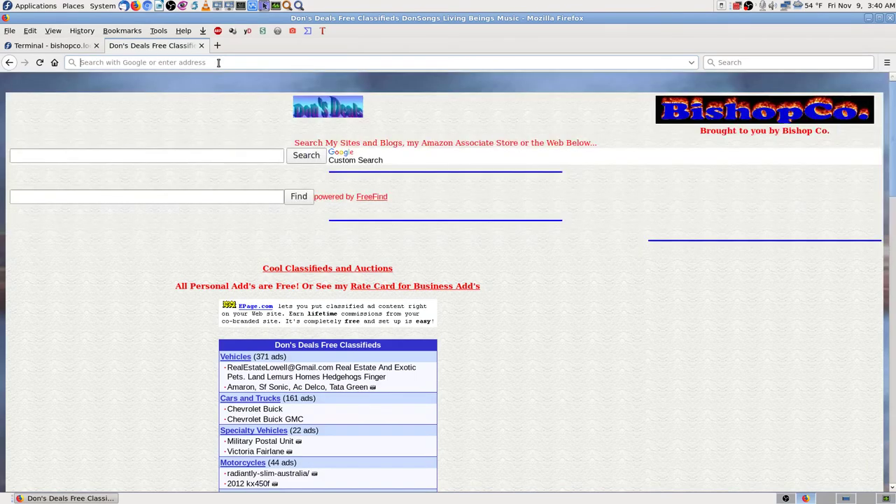
{"action": "type", "text": "ps"}
{"action": "key", "text": "Return"}
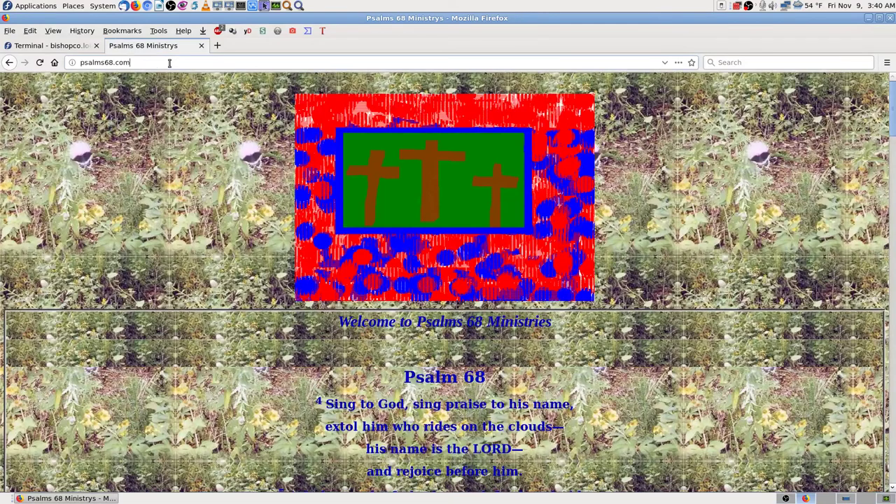
{"action": "left_click", "coordinate": [169, 64]}
{"action": "key", "text": "BackSpace"}
{"action": "key", "text": "BackSpace"}
{"action": "key", "text": "BackSpace"}
{"action": "type", "text": "org"}
{"action": "key", "text": "Return"}
- Replace the address with bishopco.biz to open the Don's Deals classifieds
{"action": "left_click", "coordinate": [171, 63]}
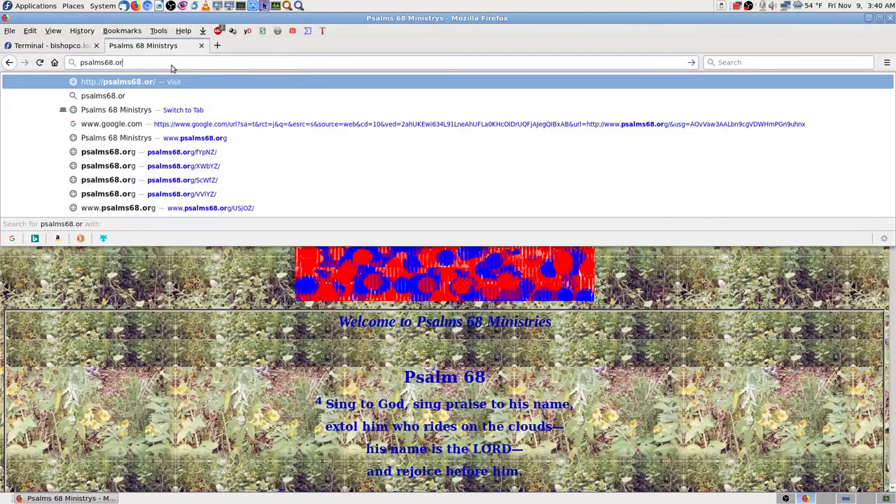
{"action": "key", "text": "BackSpace"}
{"action": "key", "text": "BackSpace"}
{"action": "key", "text": "BackSpace"}
{"action": "key", "text": "BackSpace"}
{"action": "key", "text": "BackSpace"}
{"action": "key", "text": "BackSpace"}
{"action": "key", "text": "BackSpace"}
{"action": "key", "text": "BackSpace"}
{"action": "key", "text": "BackSpace"}
{"action": "key", "text": "BackSpace"}
{"action": "key", "text": "BackSpace"}
{"action": "key", "text": "BackSpace"}
{"action": "type", "text": "bishopco.biz"}
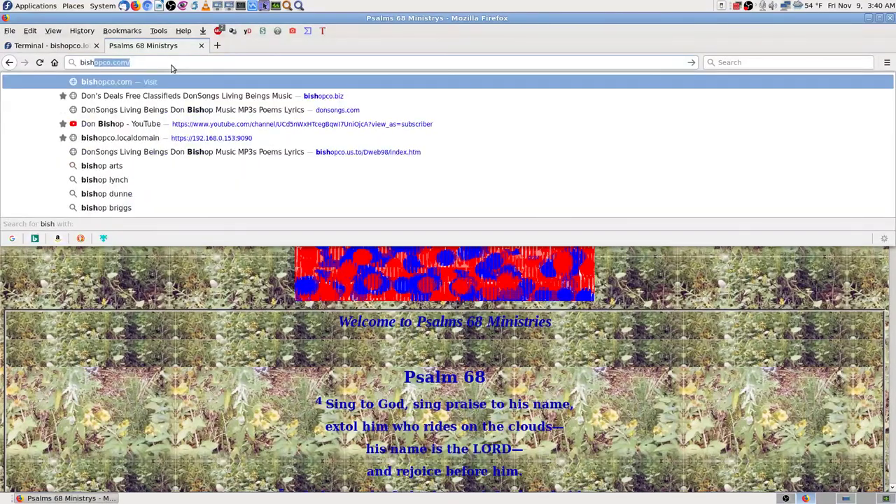
{"action": "key", "text": "Return"}
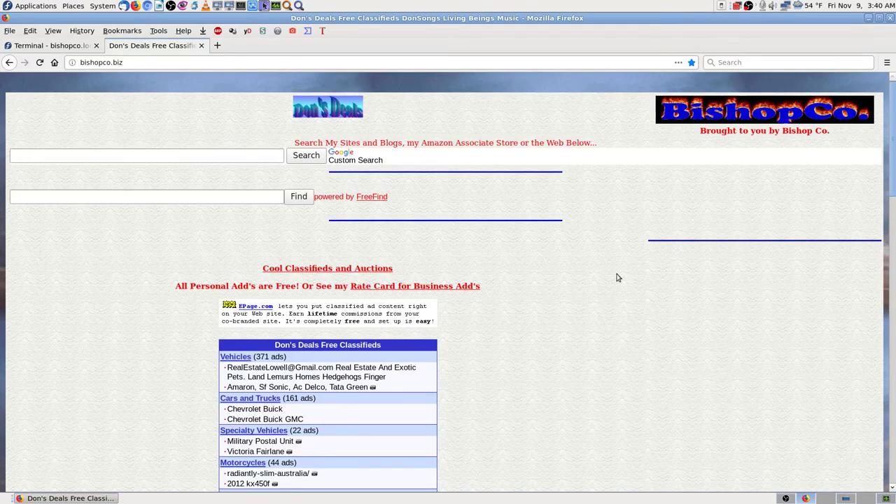
{"action": "left_click", "coordinate": [152, 61]}
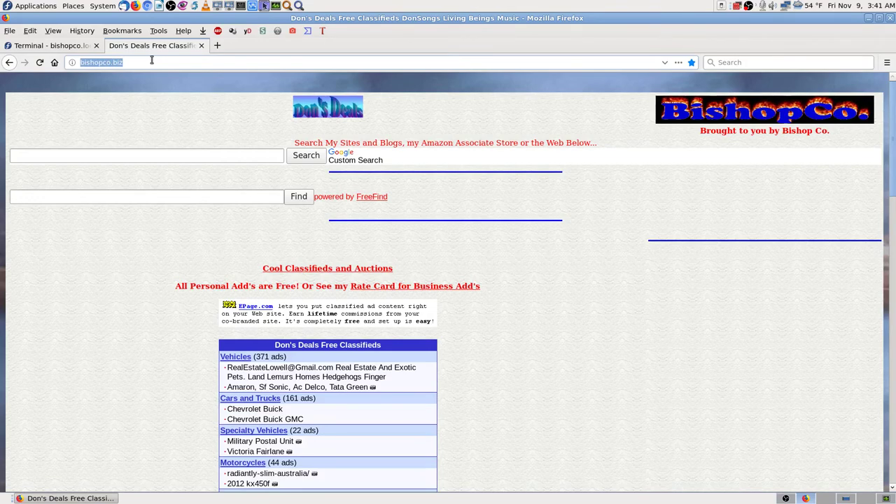
{"action": "type", "text": "192.168.0.1/"}
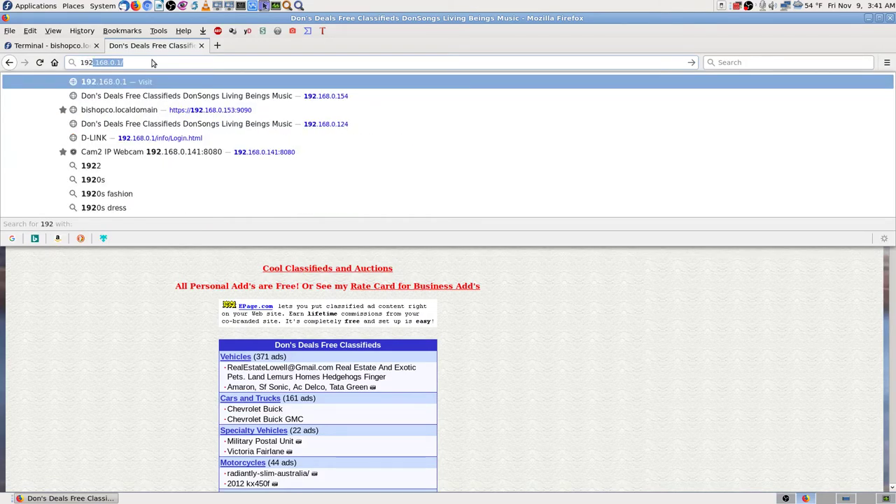
{"action": "key", "text": "Down"}
{"action": "key", "text": "Return"}
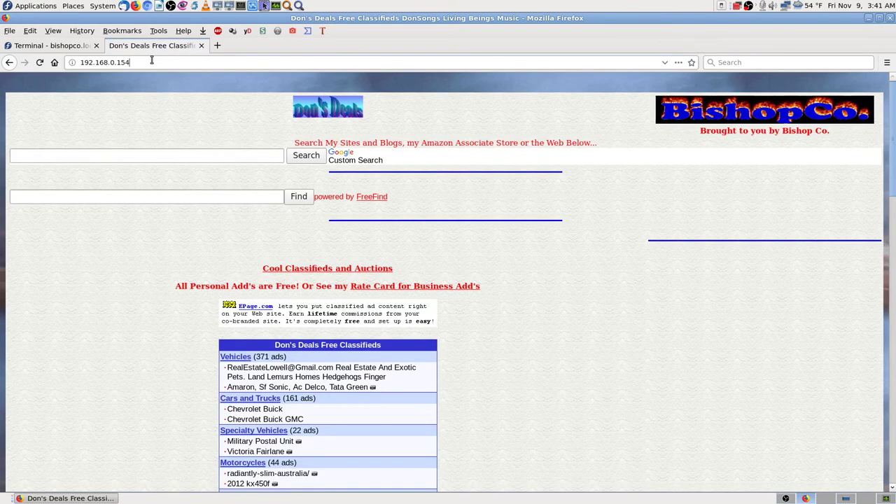
{"action": "key", "text": "BackSpace"}
{"action": "type", "text": "3"}
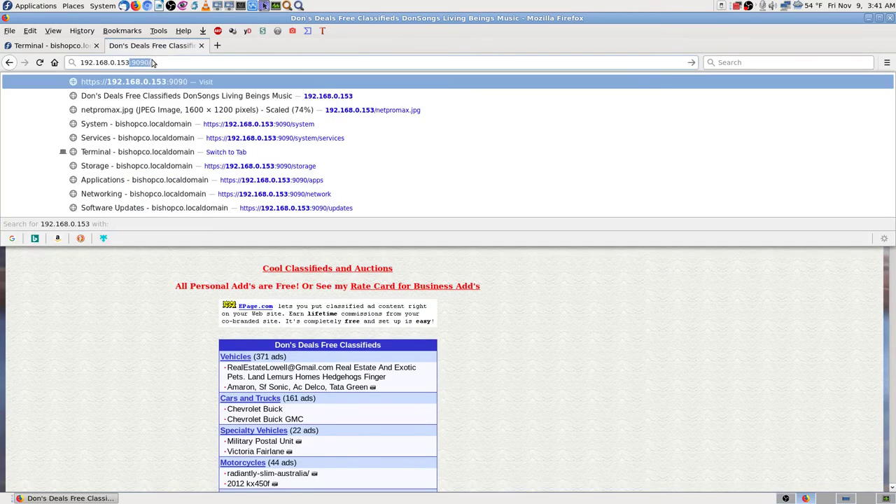
{"action": "key", "text": "Delete"}
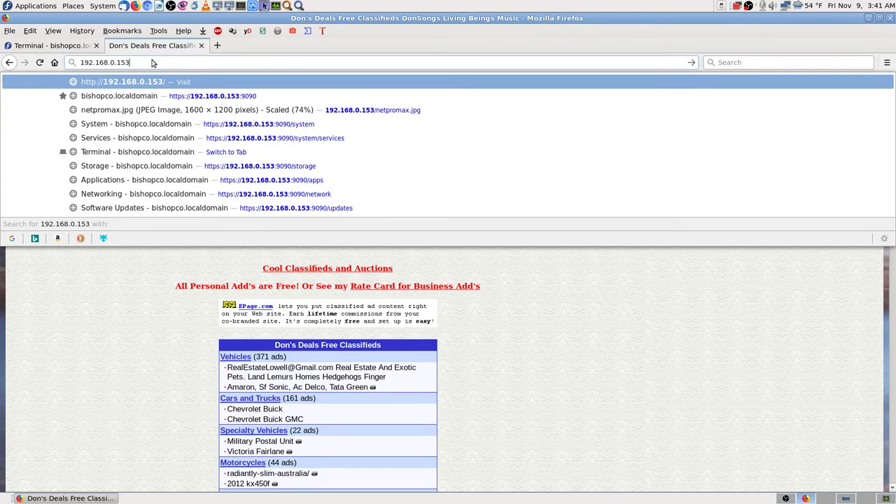
{"action": "key", "text": "Return"}
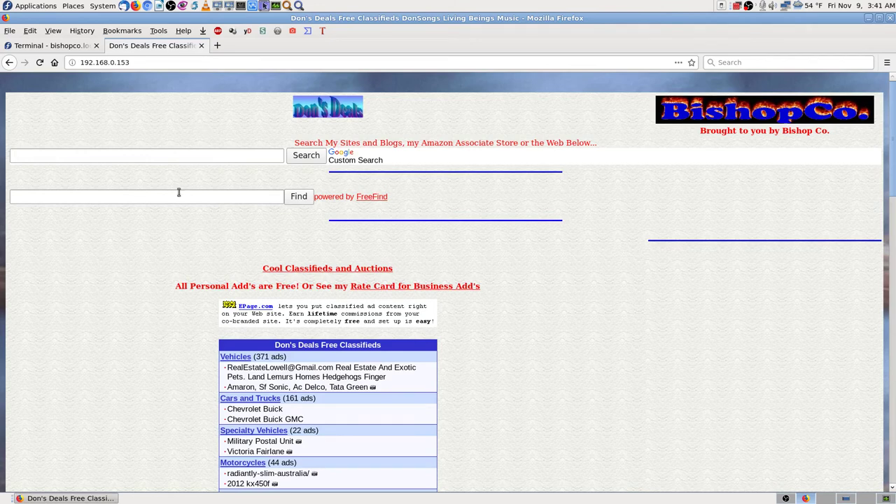
{"action": "left_click", "coordinate": [182, 62]}
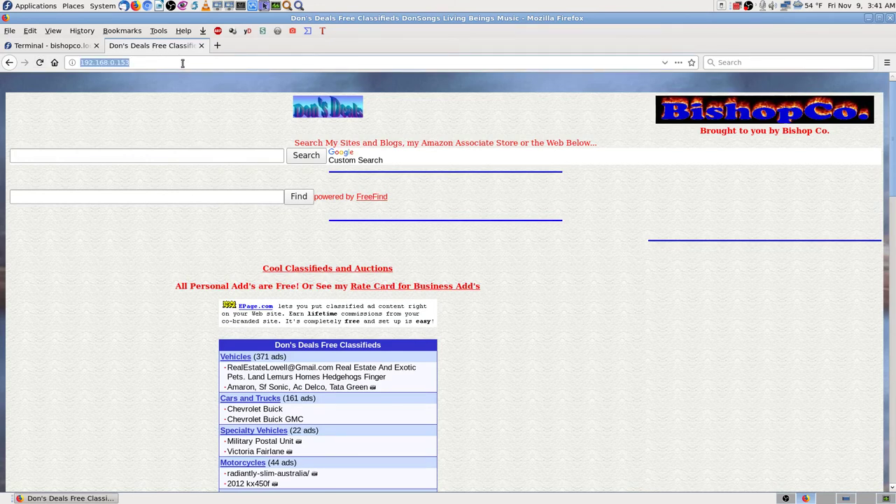
{"action": "type", "text": "bish"}
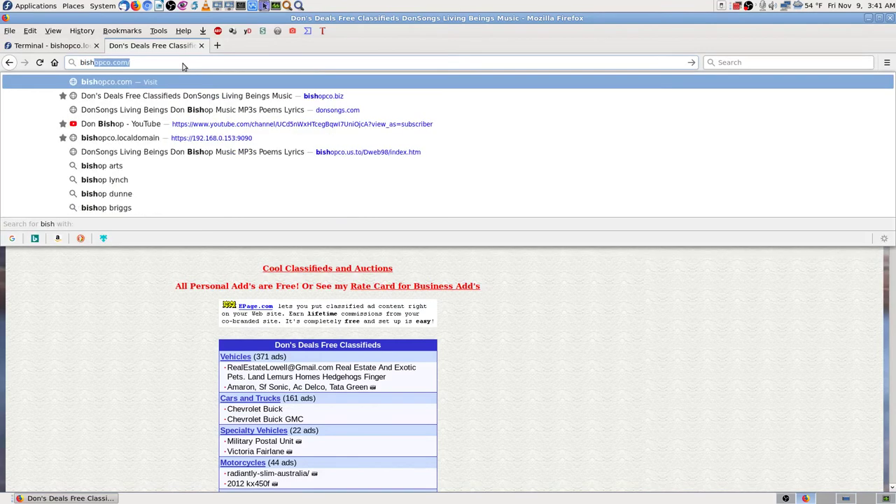
{"action": "type", "text": "co"}
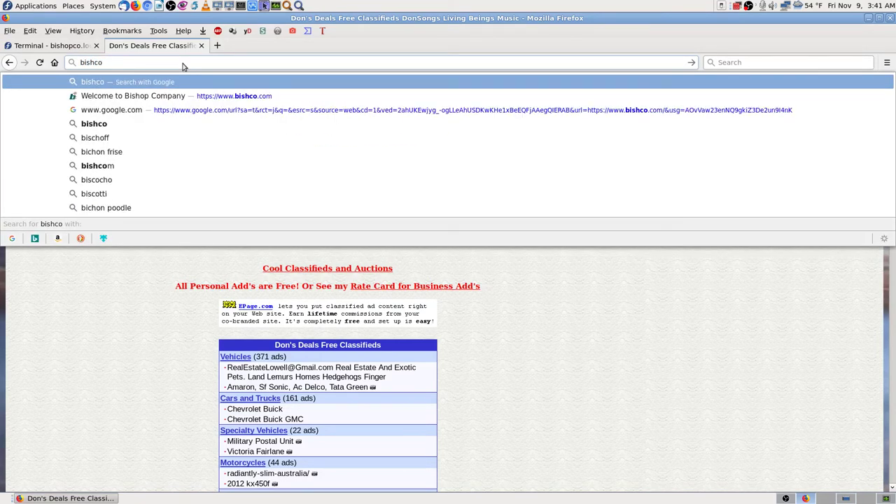
{"action": "key", "text": "BackSpace"}
{"action": "key", "text": "BackSpace"}
{"action": "key", "text": "BackSpace"}
{"action": "key", "text": "Down"}
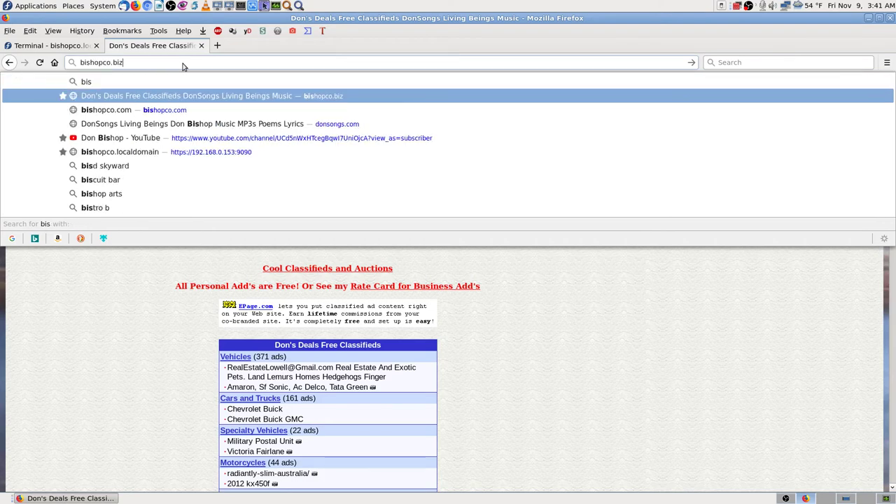
{"action": "key", "text": "Return"}
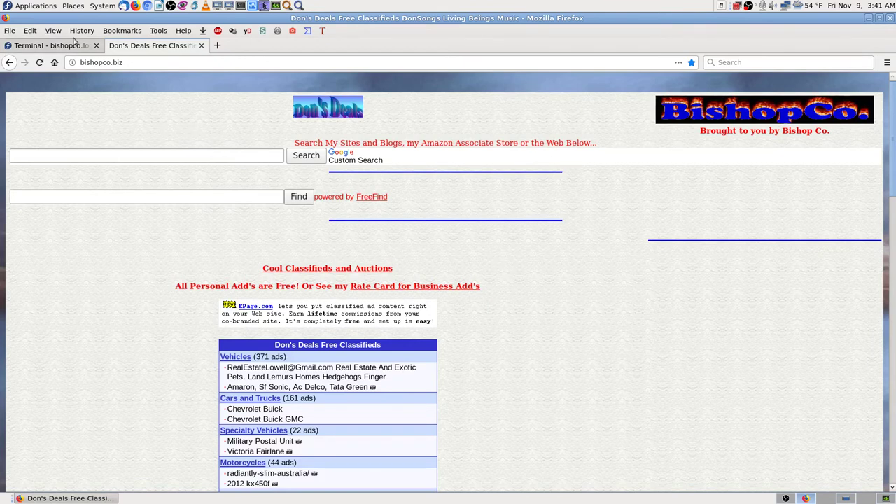
- In the Cockpit terminal, start interactive nslookup and query bishopco.biz, then bishopco.com
{"action": "left_click", "coordinate": [50, 47]}
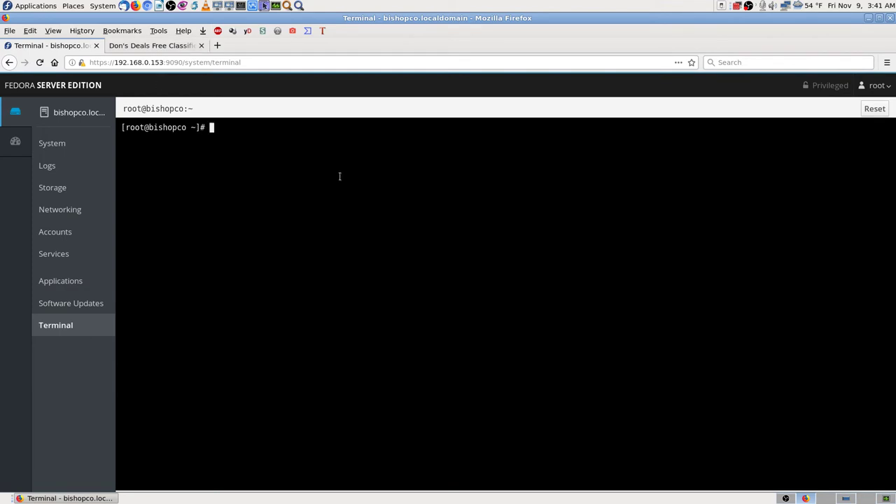
{"action": "type", "text": "nslookup"}
{"action": "key", "text": "Return"}
{"action": "type", "text": "bishopco.bi"}
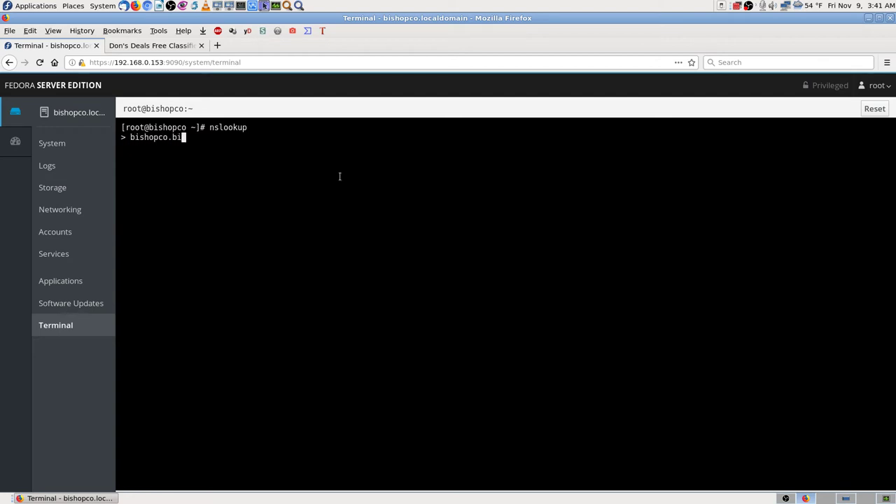
{"action": "type", "text": "z"}
{"action": "key", "text": "Return"}
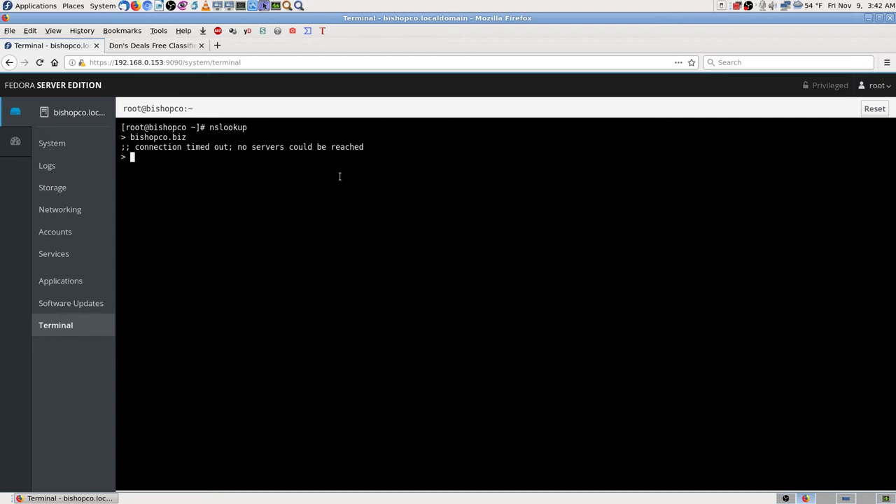
{"action": "type", "text": "bishopco.com"}
{"action": "key", "text": "Return"}
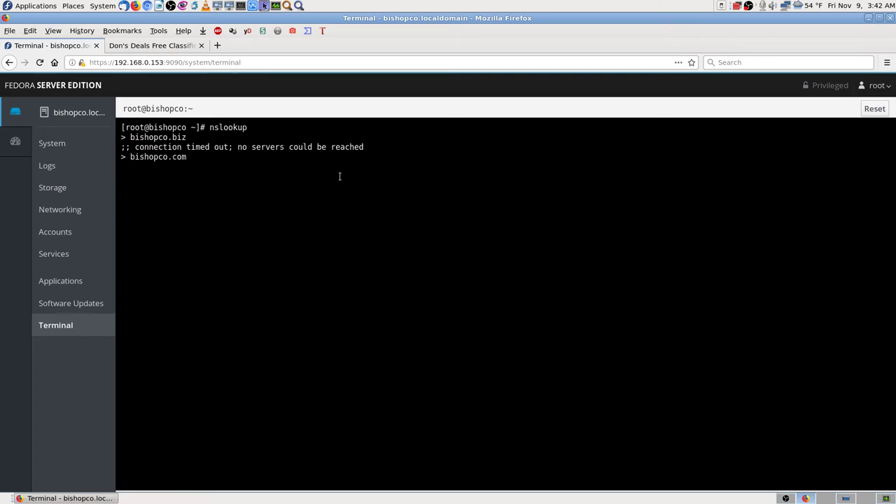
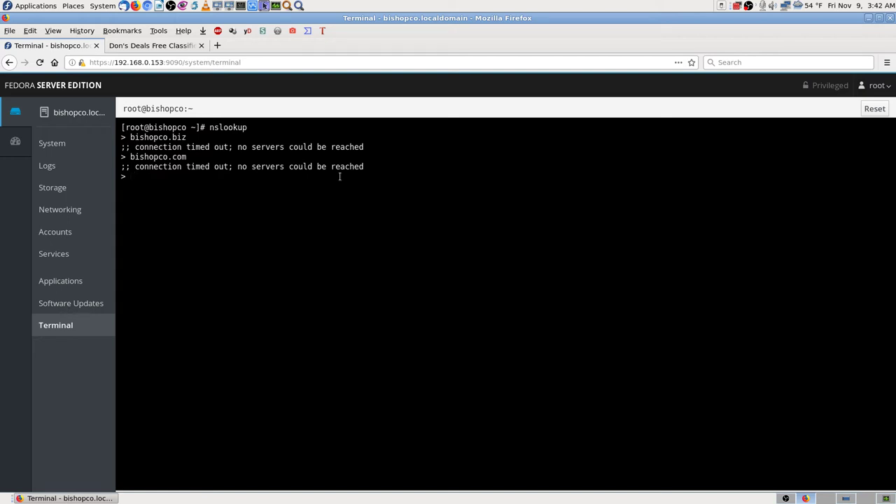
- Clear a mistyped address and run an nslookup for 192.169.0.3
{"action": "type", "text": "192"}
{"action": "key", "text": "Left"}
{"action": "key", "text": "BackSpace"}
{"action": "key", "text": "BackSpace"}
{"action": "key", "text": "BackSpace"}
{"action": "key", "text": "BackSpace"}
{"action": "key", "text": "BackSpace"}
{"action": "key", "text": "Left"}
{"action": "key", "text": "BackSpace"}
{"action": "key", "text": "BackSpace"}
{"action": "key", "text": "BackSpace"}
{"action": "key", "text": "BackSpace"}
{"action": "key", "text": "BackSpace"}
{"action": "key", "text": "Left"}
{"action": "key", "text": "Left"}
{"action": "key", "text": "BackSpace"}
{"action": "key", "text": "BackSpace"}
{"action": "key", "text": "BackSpace"}
{"action": "key", "text": "BackSpace"}
{"action": "key", "text": "BackSpace"}
{"action": "key", "text": "BackSpace"}
{"action": "key", "text": "BackSpace"}
{"action": "key", "text": "BackSpace"}
{"action": "type", "text": "192.169.0.3"}
{"action": "key", "text": "Return"}
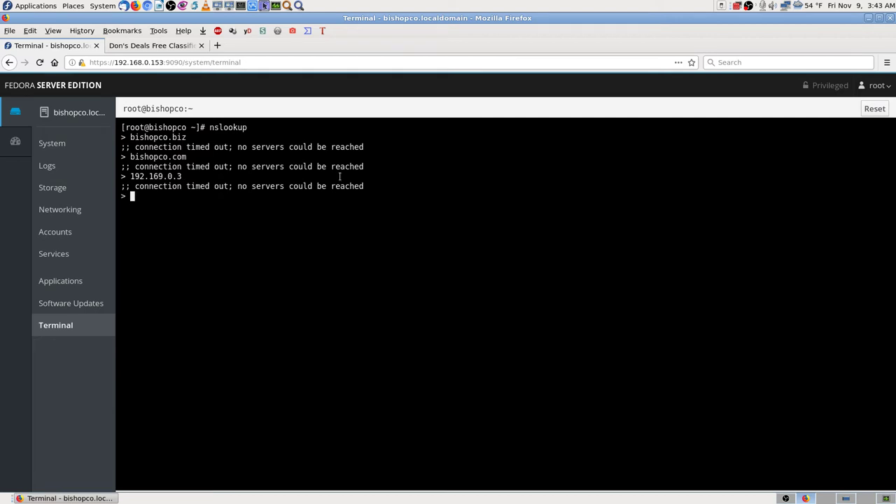
- Look up 192.168.0.153 and 192.168.0.154, then bring up the saved screenshots
{"action": "type", "text": "192.168.0.153"}
{"action": "key", "text": "Return"}
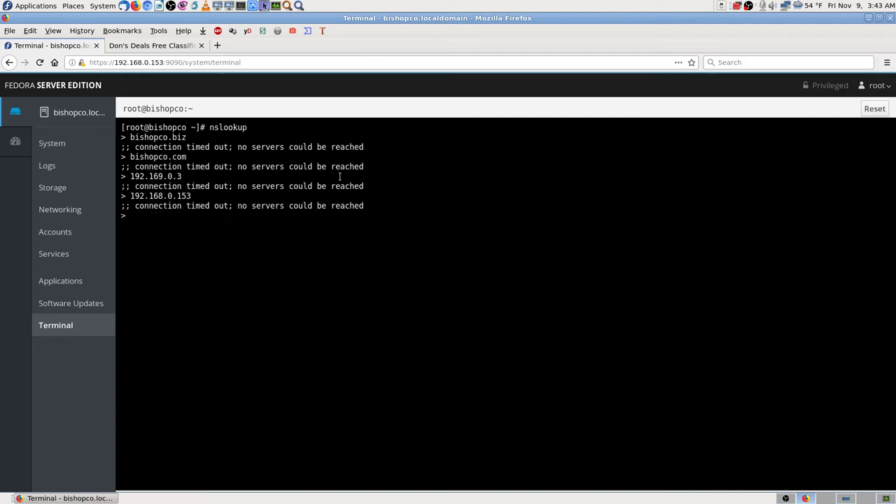
{"action": "type", "text": "192.168.0.154"}
{"action": "key", "text": "Return"}
{"action": "left_click", "coordinate": [845, 498]}
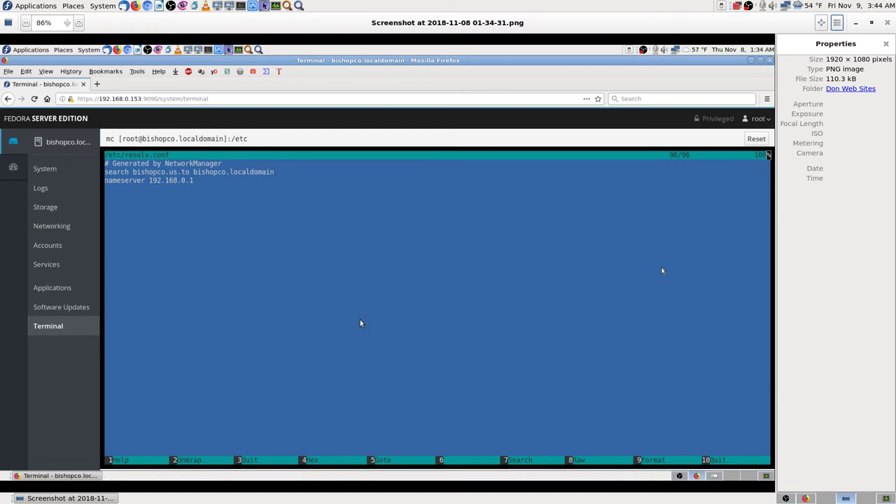
- Compare the hostnamectl and resolv.conf screenshots, then close the image viewer with Ctrl+W
{"action": "key", "text": "Left"}
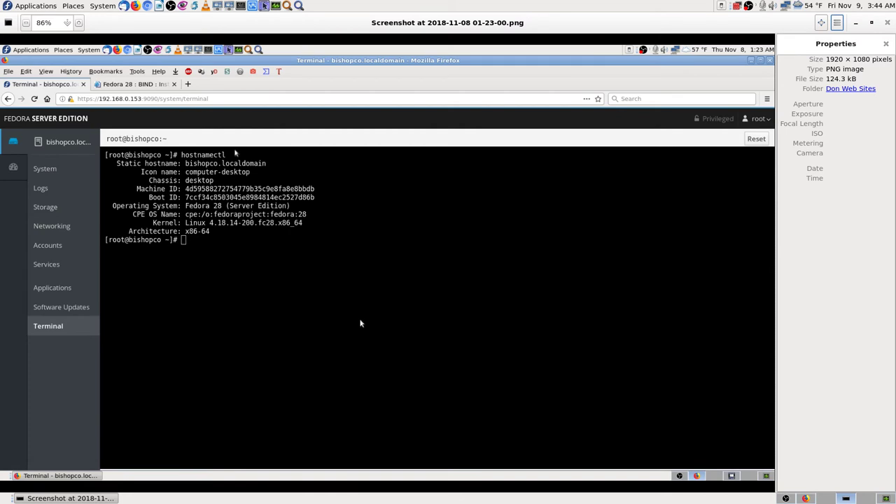
{"action": "key", "text": "Right"}
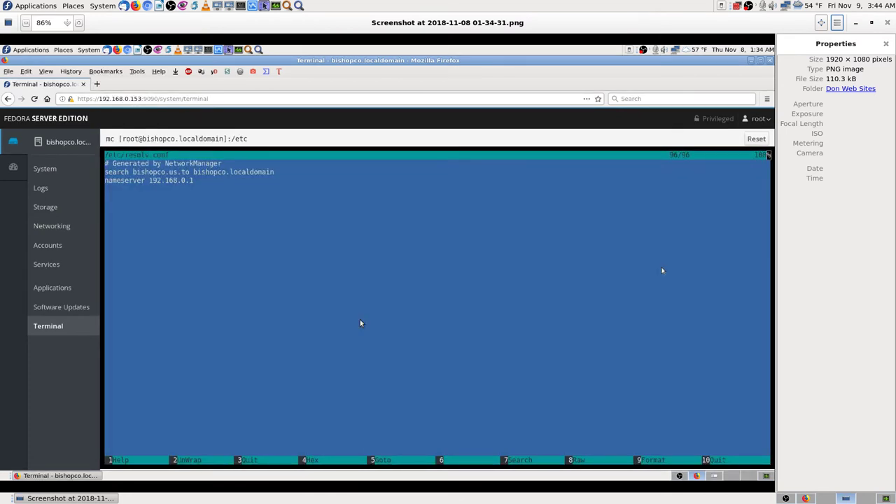
{"action": "key", "text": "Right"}
{"action": "key", "text": "Left"}
{"action": "key", "text": "Left"}
{"action": "key", "text": "Right"}
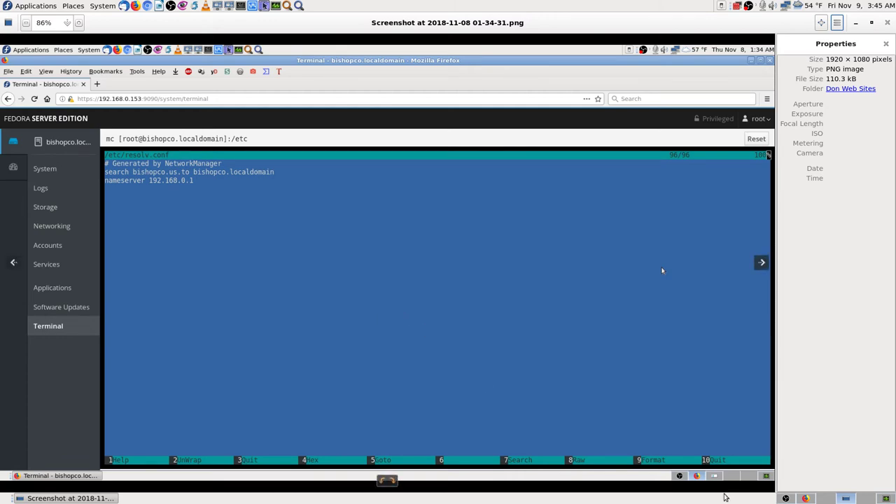
{"action": "key", "text": "ctrl+w"}
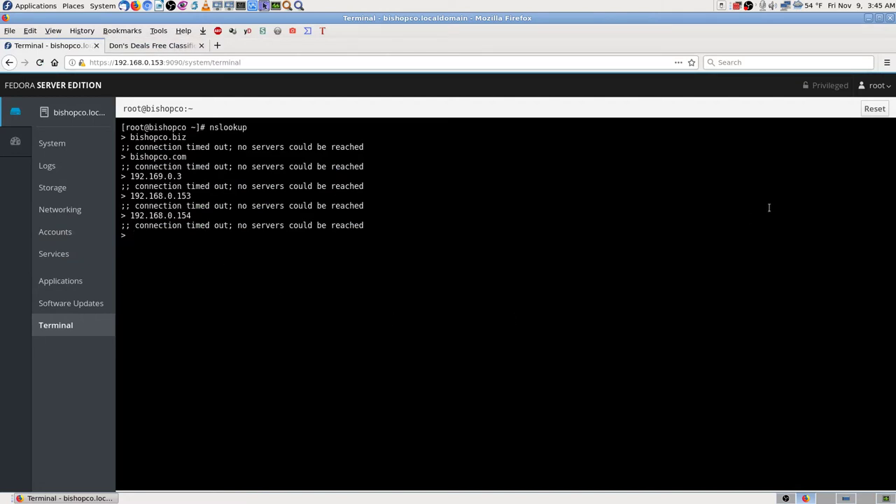
- Reset the terminal and open /etc/resolv.conf in nano
{"action": "left_click", "coordinate": [875, 109]}
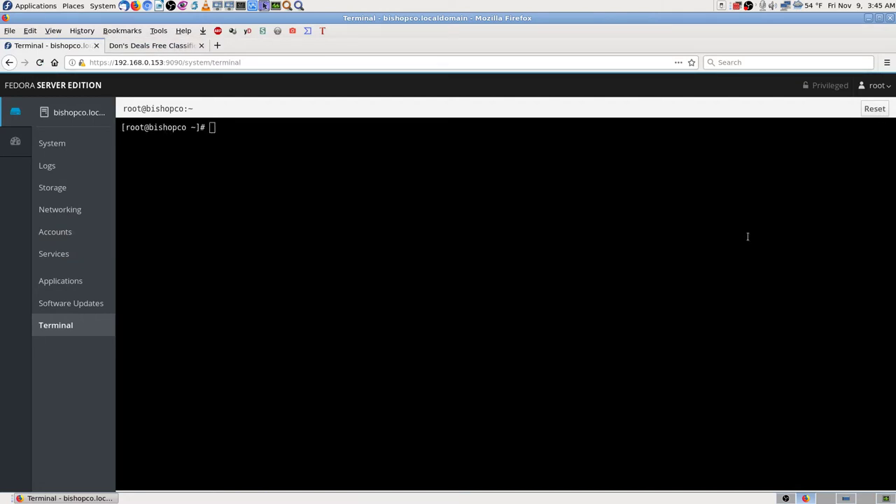
{"action": "type", "text": "nano /etc/resolv.con"}
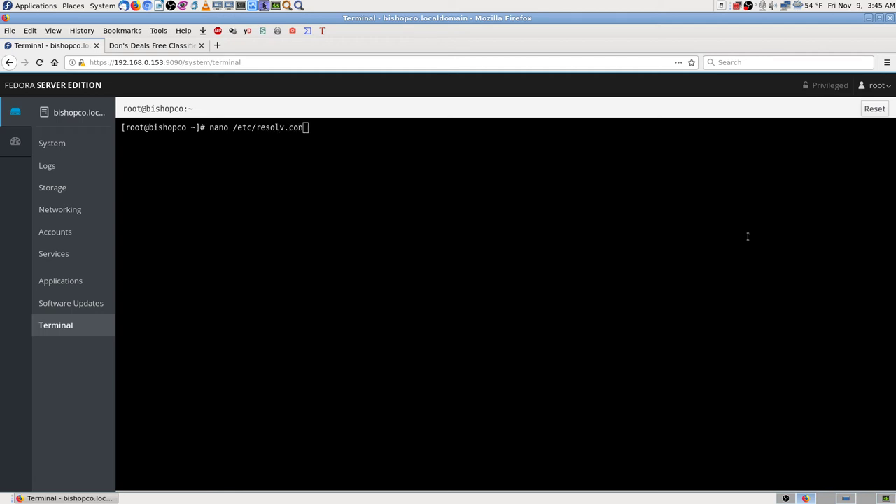
{"action": "type", "text": "f"}
{"action": "key", "text": "Return"}
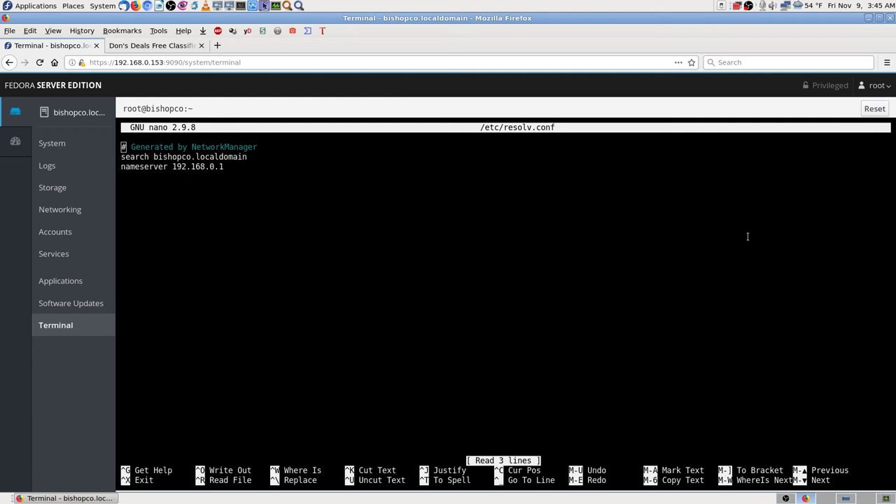
- Check the search line and nameserver 192.168.0.1, then exit nano unchanged
{"action": "key", "text": "Down"}
{"action": "key", "text": "Right"}
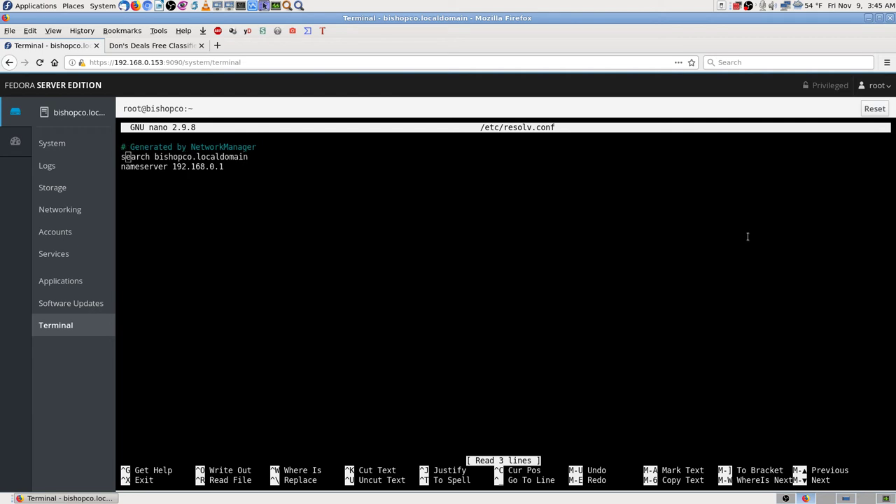
{"action": "key", "text": "Right"}
{"action": "key", "text": "Right"}
{"action": "key", "text": "Right"}
{"action": "key", "text": "Right"}
{"action": "key", "text": "Right"}
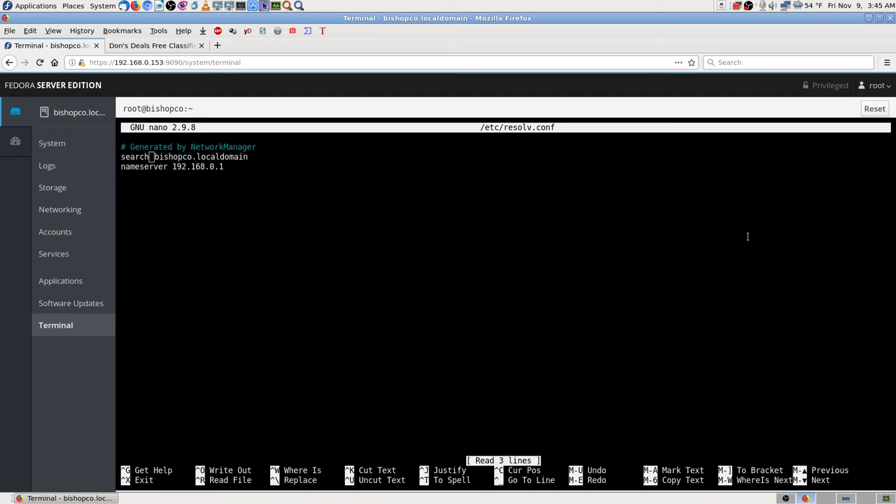
{"action": "key", "text": "Down"}
{"action": "key", "text": "Down"}
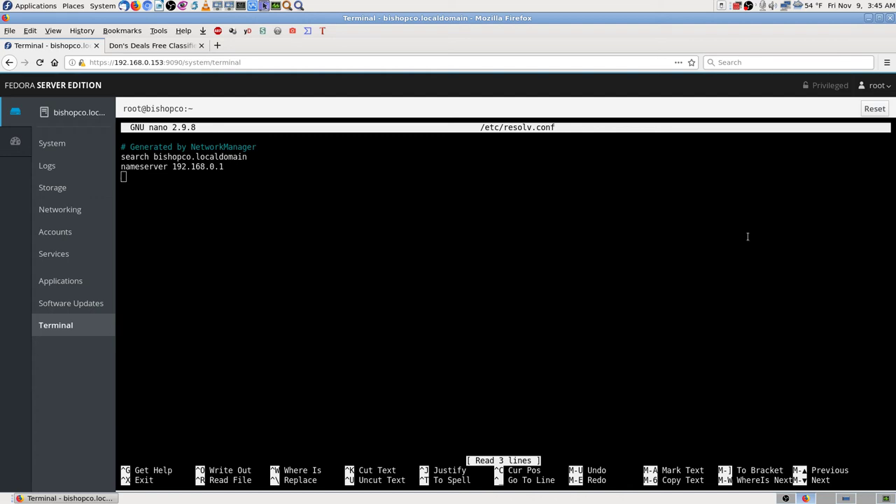
{"action": "key", "text": "ctrl+x"}
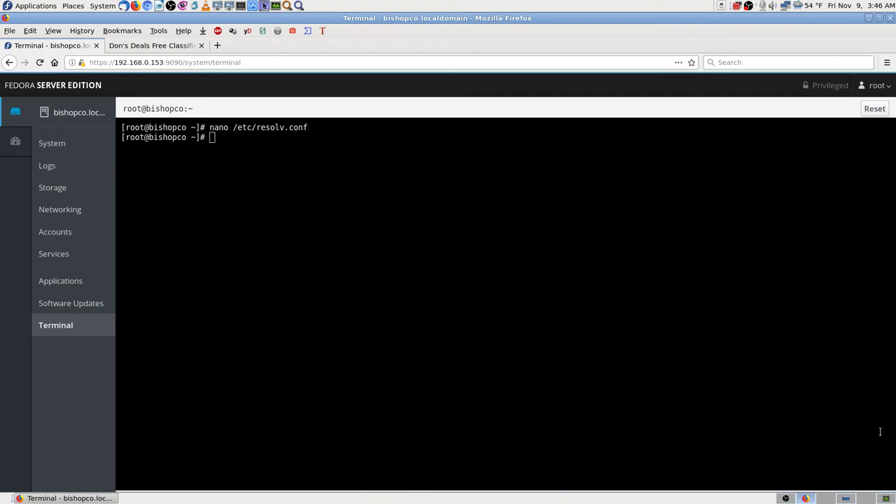
- Review the saved /var/named listing screenshot in the image viewer
{"action": "left_click", "coordinate": [855, 497]}
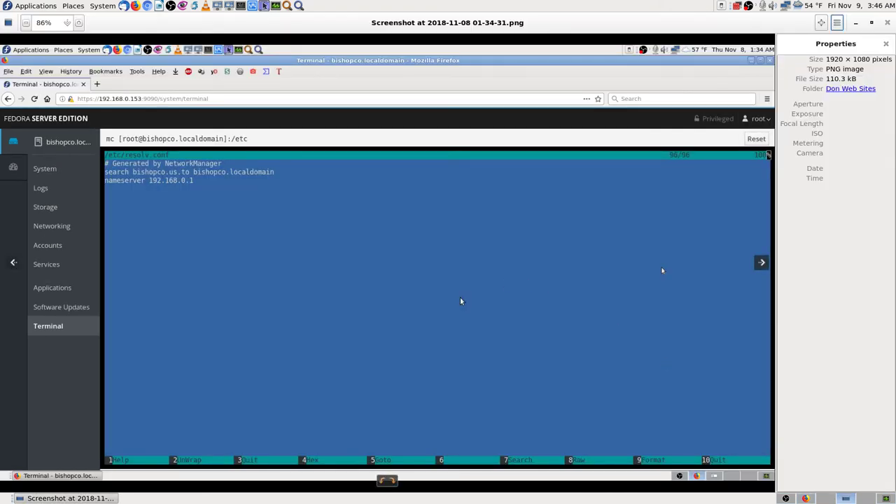
{"action": "key", "text": "Right"}
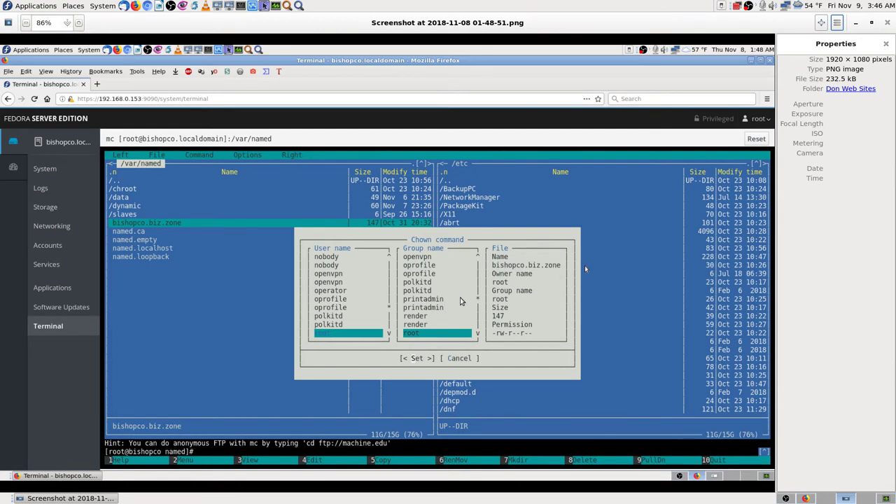
{"action": "left_click", "coordinate": [802, 499]}
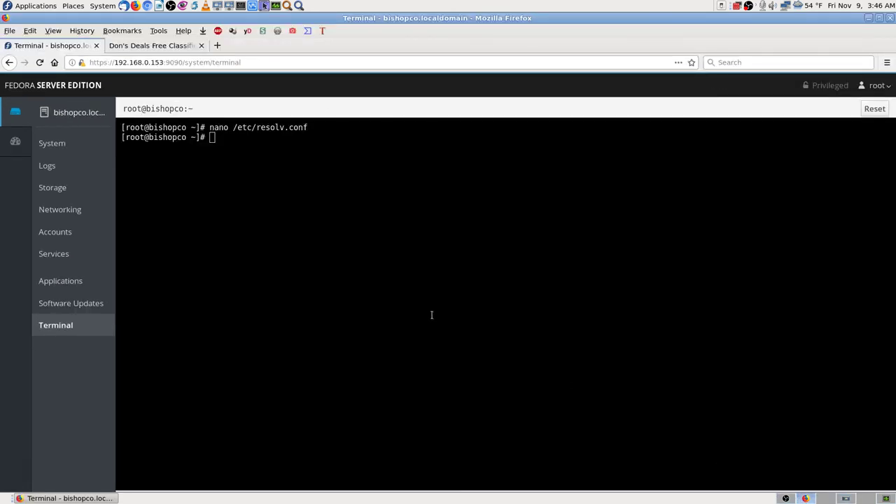
- Launch mc in the Cockpit terminal, rechecking the /var/named screenshot
{"action": "type", "text": "mc"}
{"action": "key", "text": "Return"}
{"action": "left_click", "coordinate": [846, 498]}
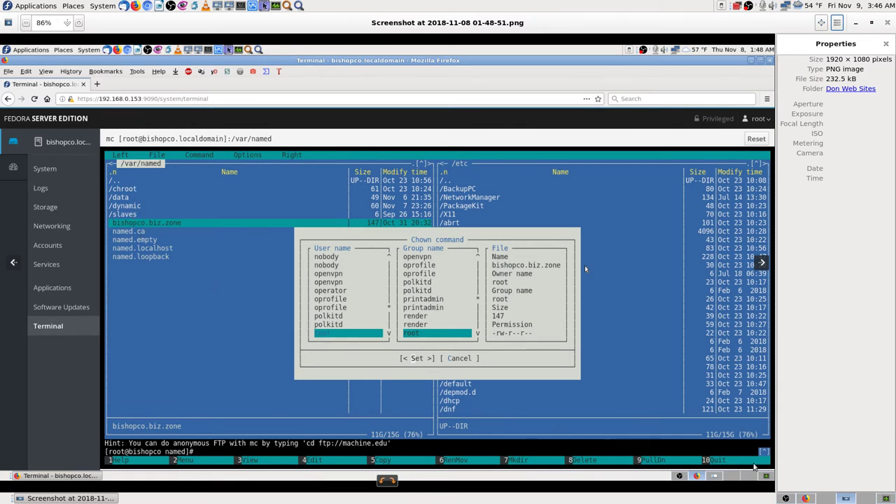
{"action": "left_click", "coordinate": [806, 499]}
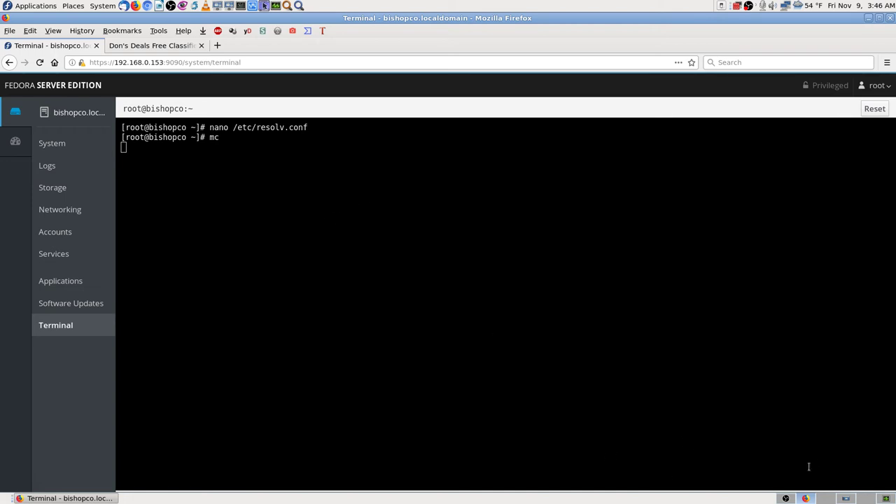
- In mc's left panel, go up to / and descend into /var, then /var/named
{"action": "left_click", "coordinate": [785, 498]}
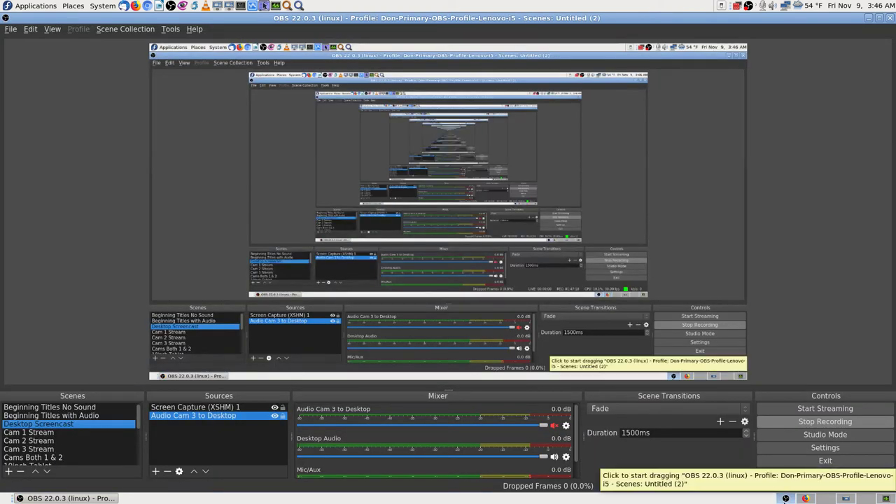
{"action": "left_click", "coordinate": [786, 497]}
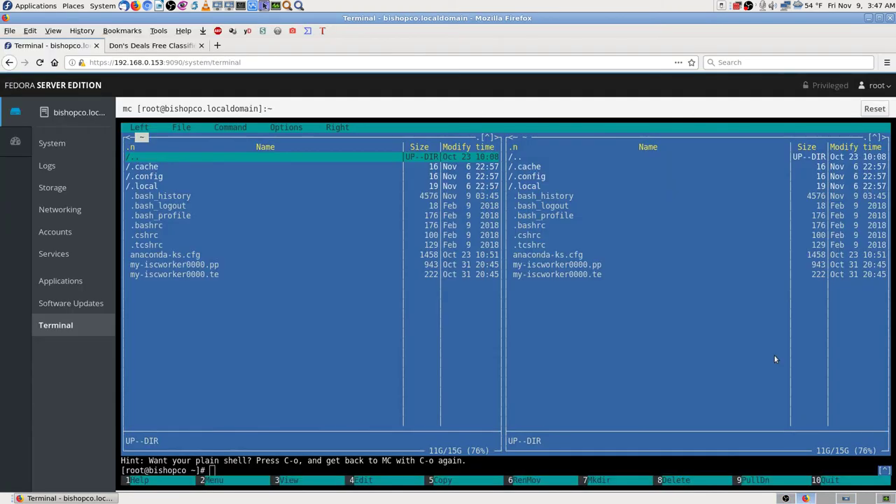
{"action": "left_click", "coordinate": [785, 497]}
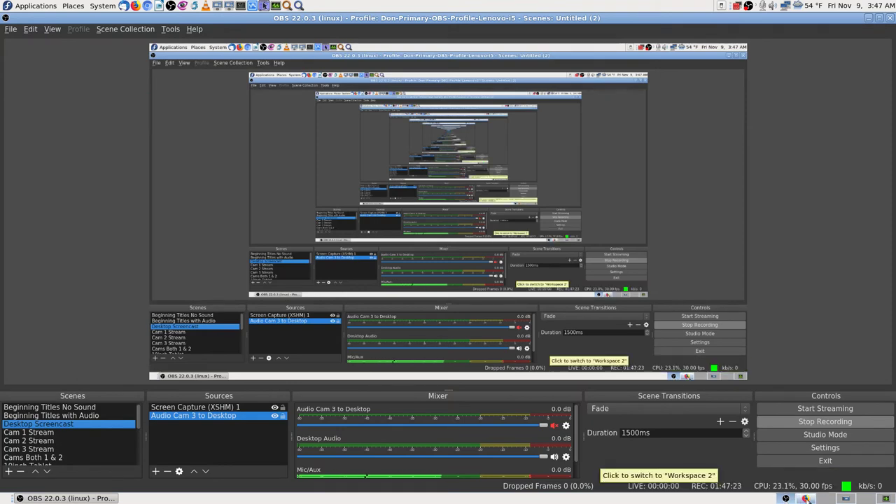
{"action": "left_click", "coordinate": [806, 499]}
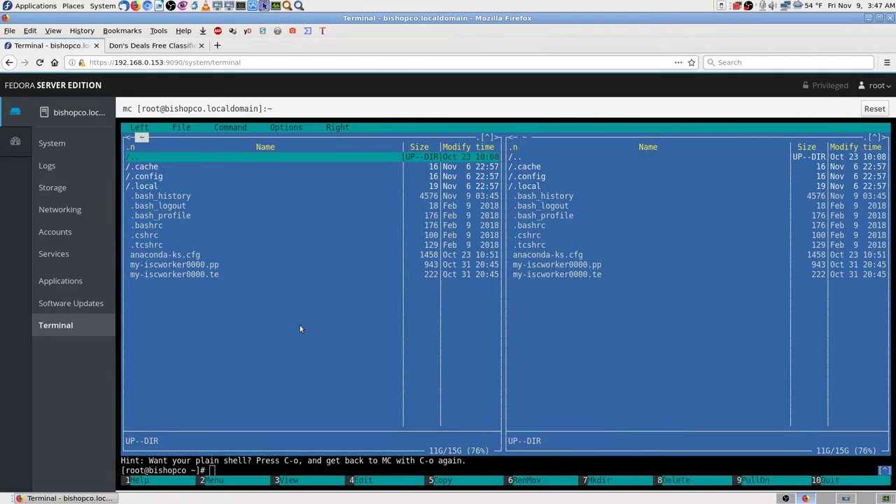
{"action": "key", "text": "Return"}
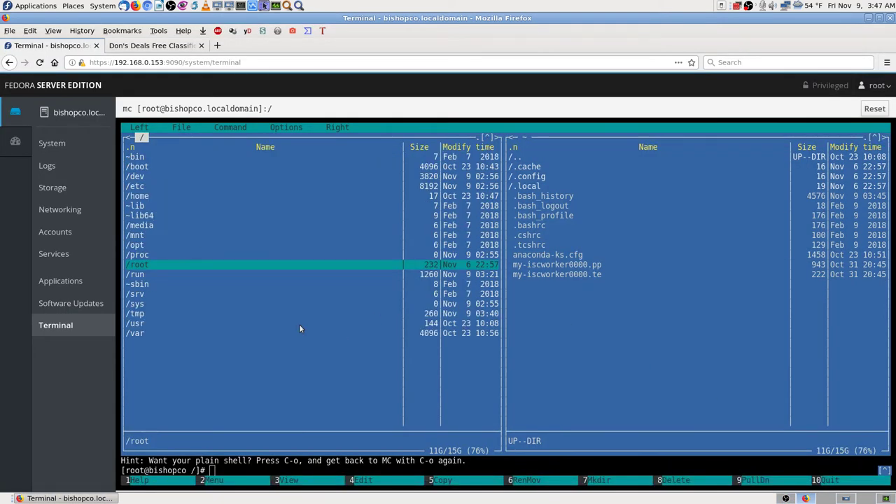
{"action": "key", "text": "Down"}
{"action": "key", "text": "Down"}
{"action": "key", "text": "Down"}
{"action": "key", "text": "Down"}
{"action": "key", "text": "Down"}
{"action": "key", "text": "Down"}
{"action": "key", "text": "Down"}
{"action": "key", "text": "Return"}
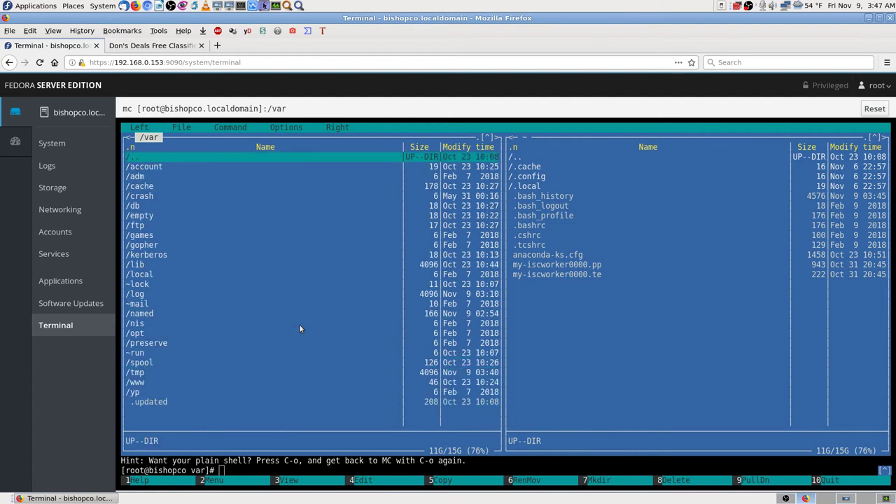
{"action": "key", "text": "Down"}
{"action": "key", "text": "Down"}
{"action": "key", "text": "Down"}
{"action": "key", "text": "Down"}
{"action": "key", "text": "Down"}
{"action": "key", "text": "Down"}
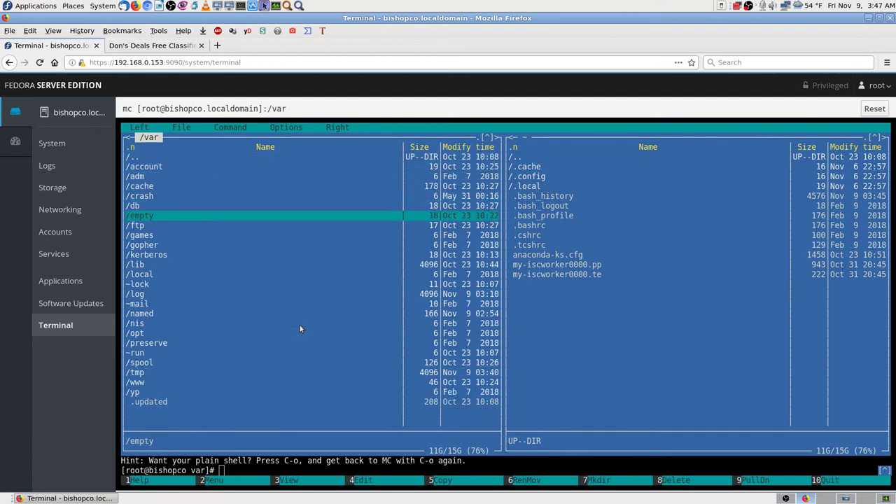
{"action": "key", "text": "Down"}
{"action": "key", "text": "Down"}
{"action": "key", "text": "Down"}
{"action": "key", "text": "Down"}
{"action": "key", "text": "Down"}
{"action": "key", "text": "Down"}
{"action": "key", "text": "Down"}
{"action": "key", "text": "Down"}
{"action": "key", "text": "Down"}
{"action": "key", "text": "Down"}
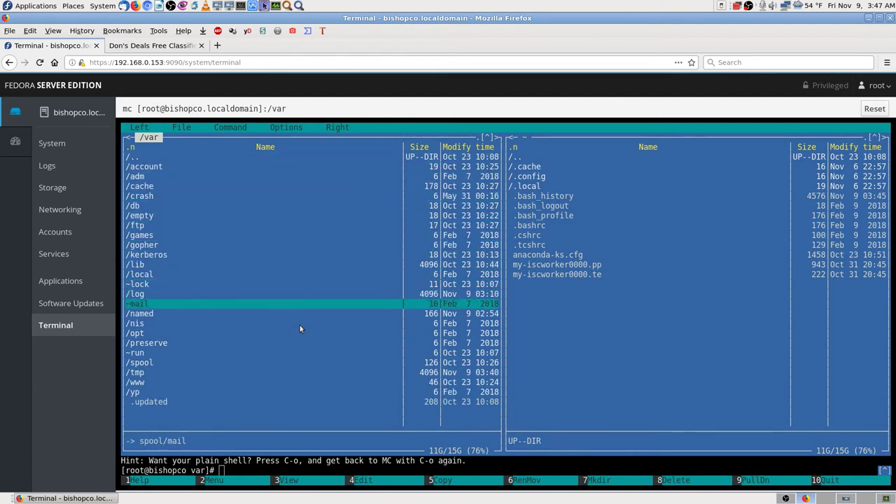
{"action": "key", "text": "Return"}
{"action": "key", "text": "Down"}
{"action": "key", "text": "Down"}
{"action": "key", "text": "Down"}
{"action": "key", "text": "Down"}
{"action": "key", "text": "Down"}
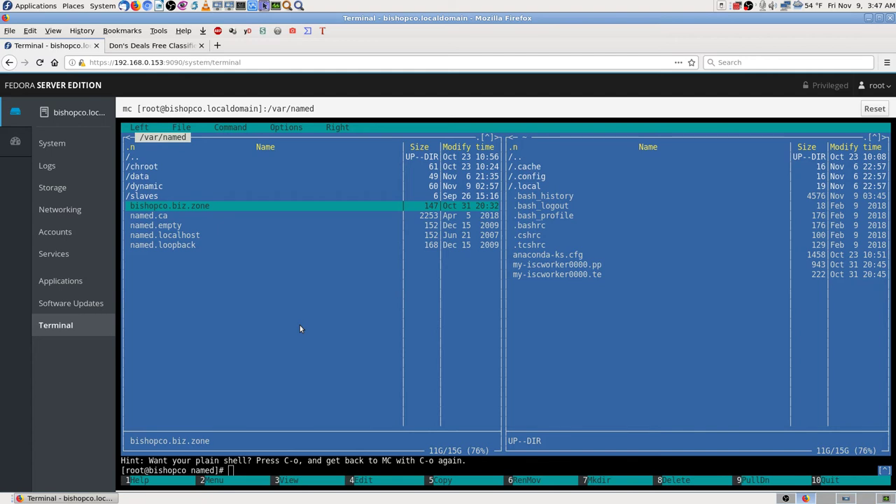
- View bishopco.biz.zone in mc's viewer with F3
{"action": "type", "text": "3"}
{"action": "key", "text": "BackSpace"}
{"action": "key", "text": "F3"}
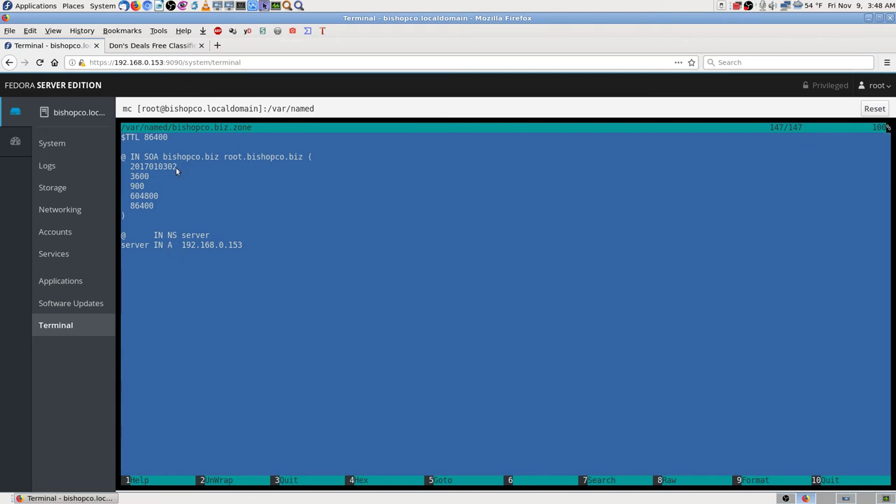
- Select 'IN SOA' from the zone's SOA line and copy it
{"action": "left_click_drag", "start_coordinate": [162, 158], "coordinate": [197, 161]}
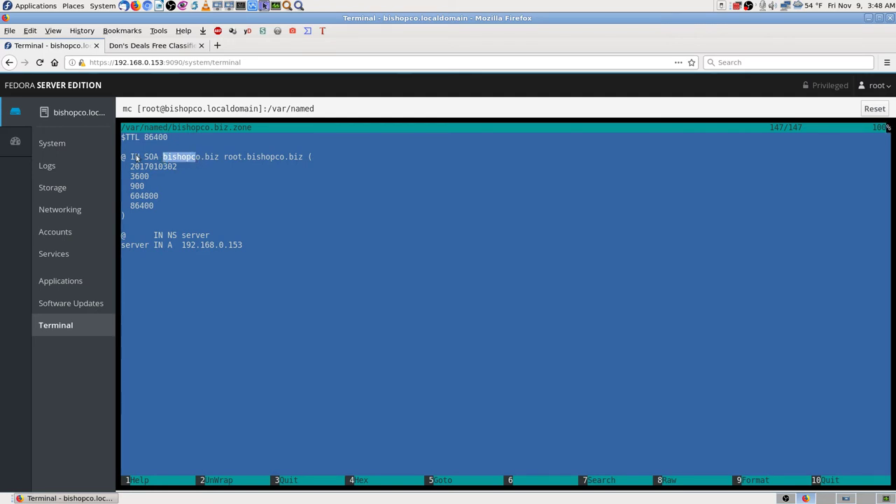
{"action": "left_click_drag", "start_coordinate": [131, 158], "coordinate": [160, 158]}
{"action": "key", "text": "ctrl+c"}
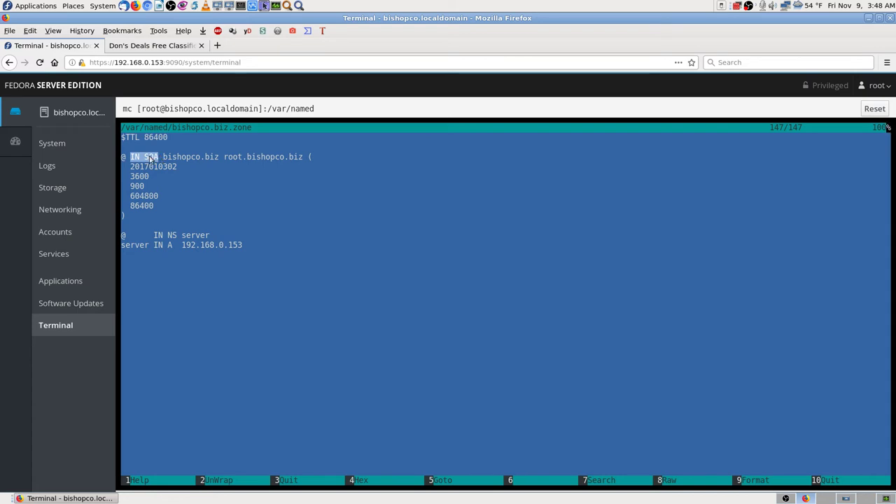
{"action": "right_click", "coordinate": [160, 158]}
{"action": "left_click", "coordinate": [176, 167]}
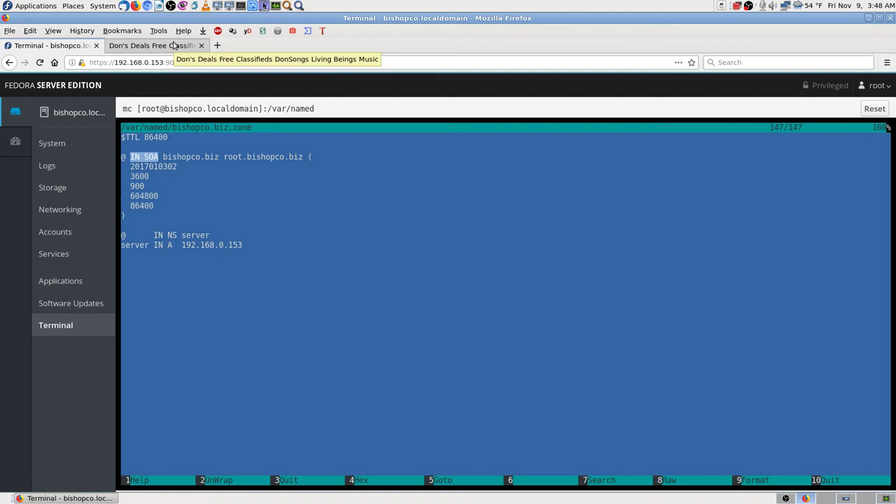
- Google 'IN SOA' from the Don's Deals tab and open DNSimple's SOA Records article
{"action": "left_click", "coordinate": [173, 46]}
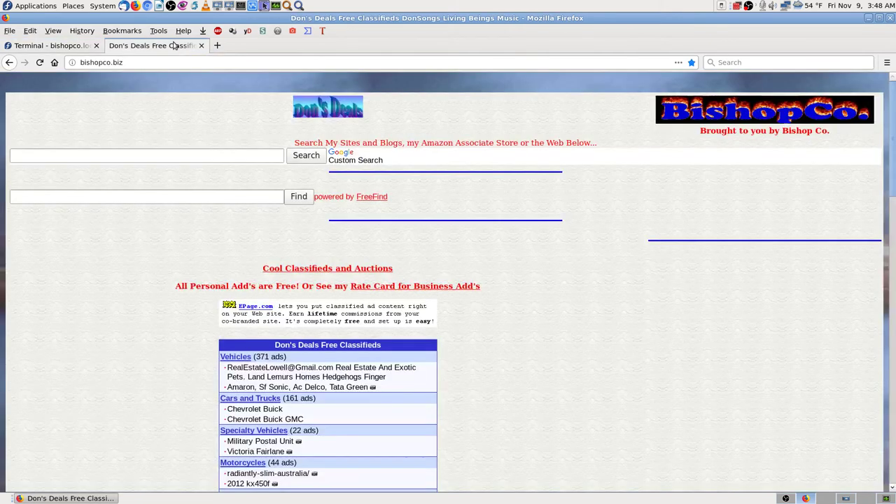
{"action": "right_click", "coordinate": [733, 64]}
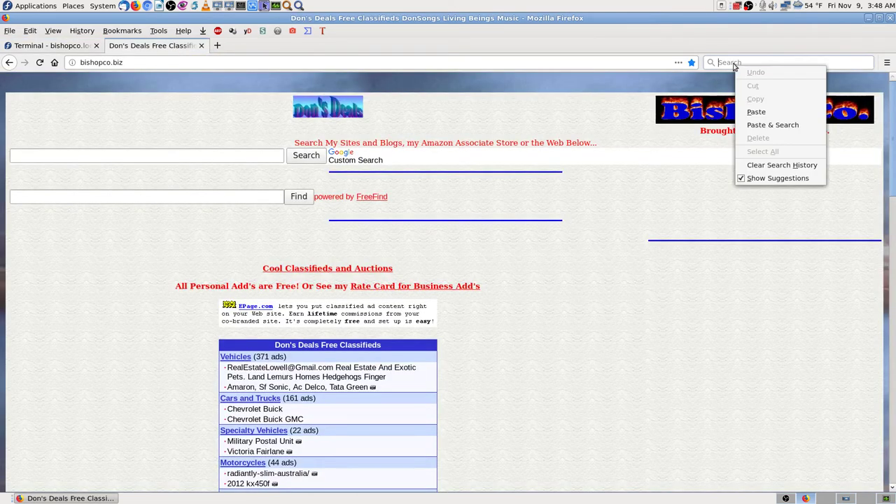
{"action": "left_click", "coordinate": [770, 125]}
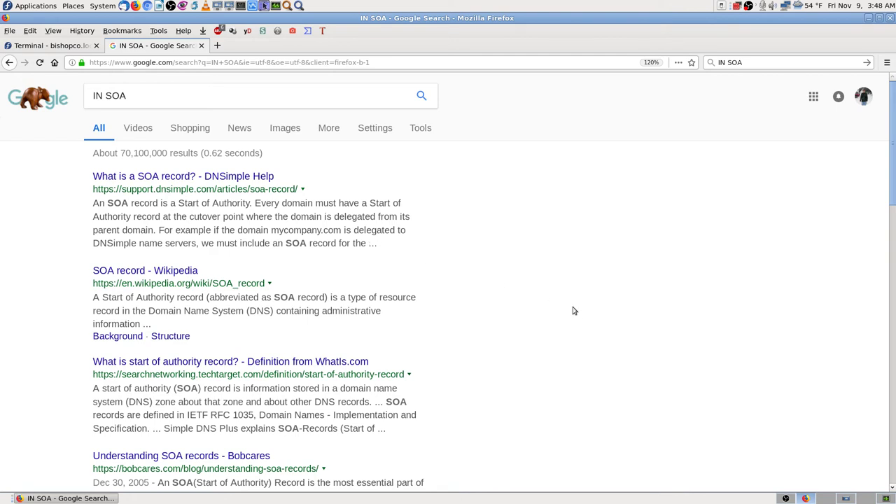
{"action": "middle_click", "coordinate": [219, 177]}
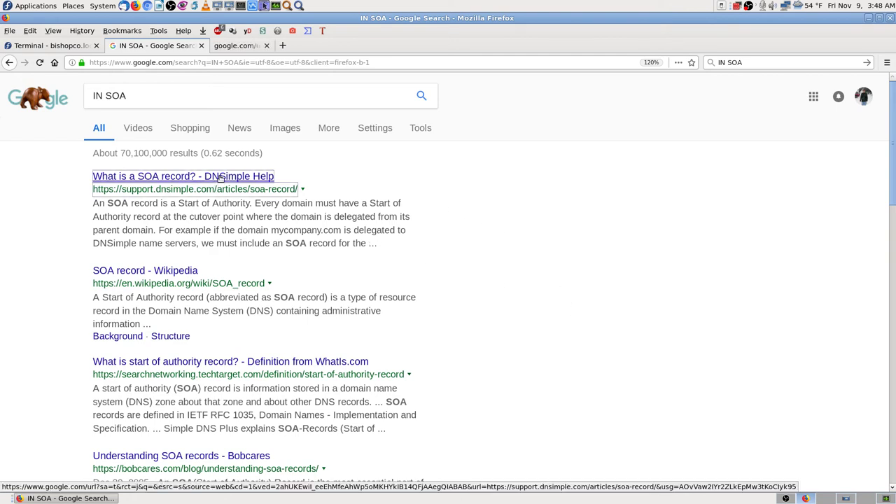
{"action": "left_click", "coordinate": [262, 45]}
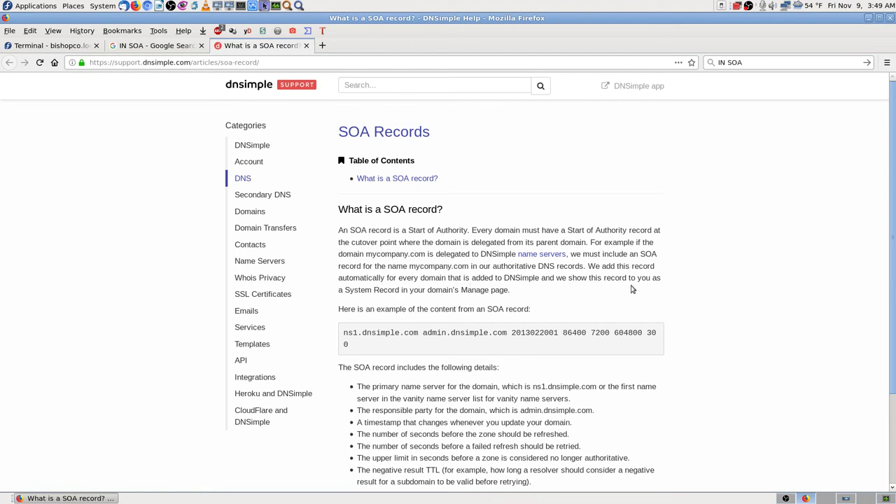
- Bookmark DNSimple's 'What is a SOA record?' article under Fedora 28 DNS Name Server BIND
{"action": "scroll", "coordinate": [364, 308], "scroll_direction": "down", "scroll_amount": 2}
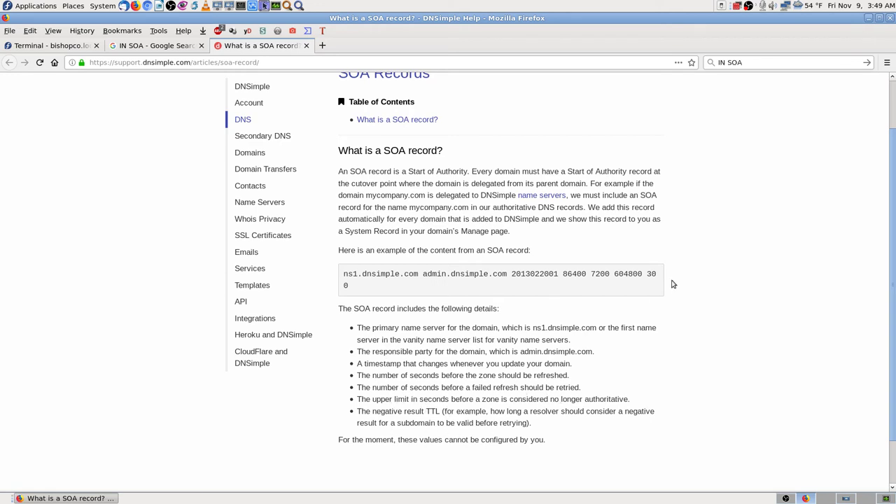
{"action": "left_click", "coordinate": [691, 62]}
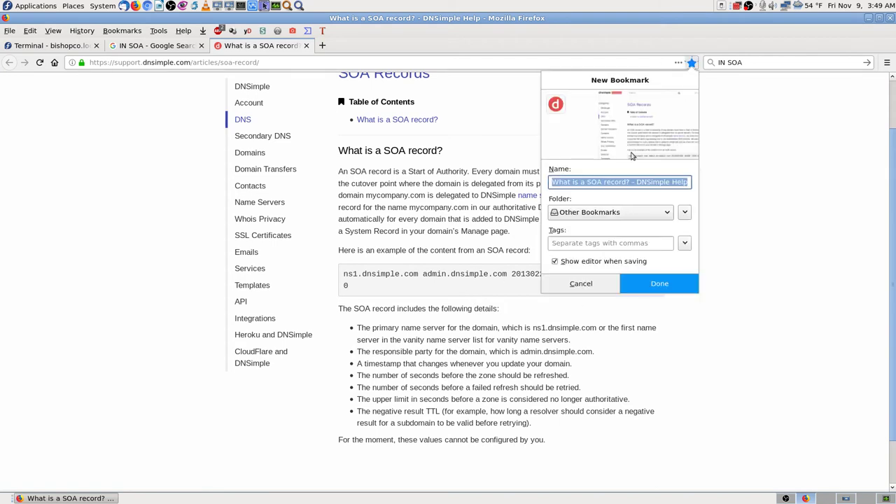
{"action": "left_click", "coordinate": [616, 211]}
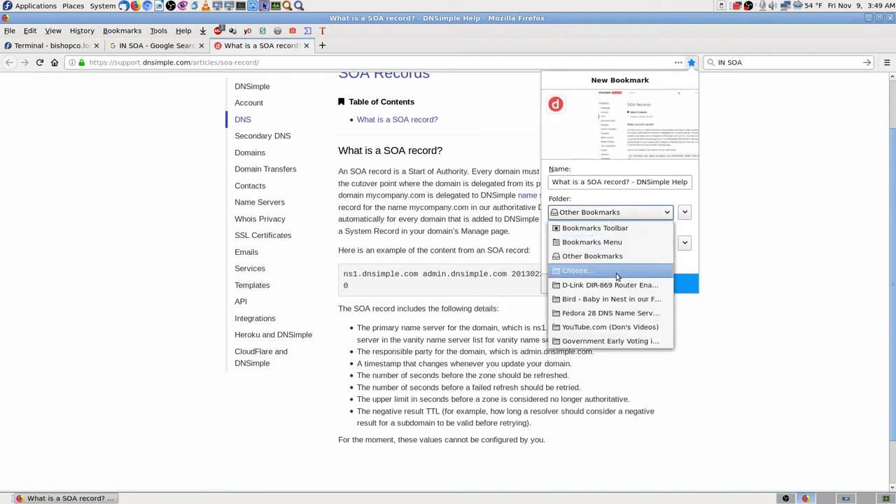
{"action": "left_click", "coordinate": [610, 313]}
{"action": "left_click", "coordinate": [657, 289]}
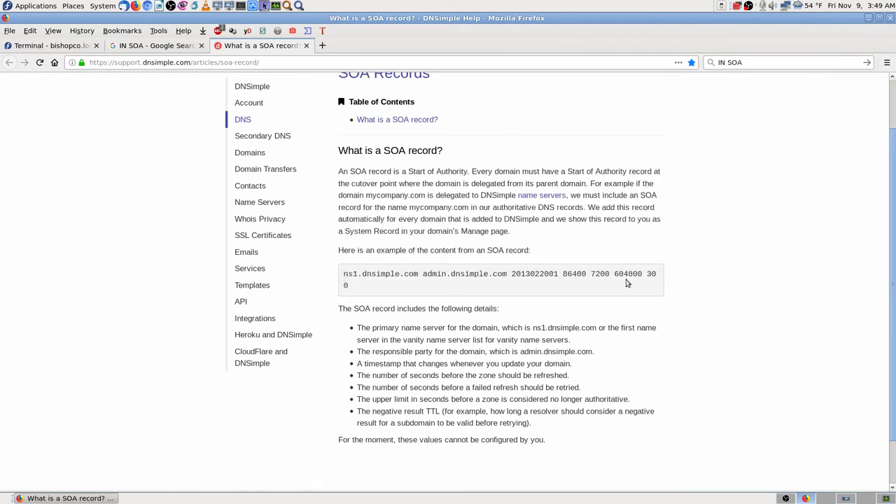
- Close the bishopco.biz.zone viewer in mc, then return to the IN SOA Google results
{"action": "left_click", "coordinate": [153, 45]}
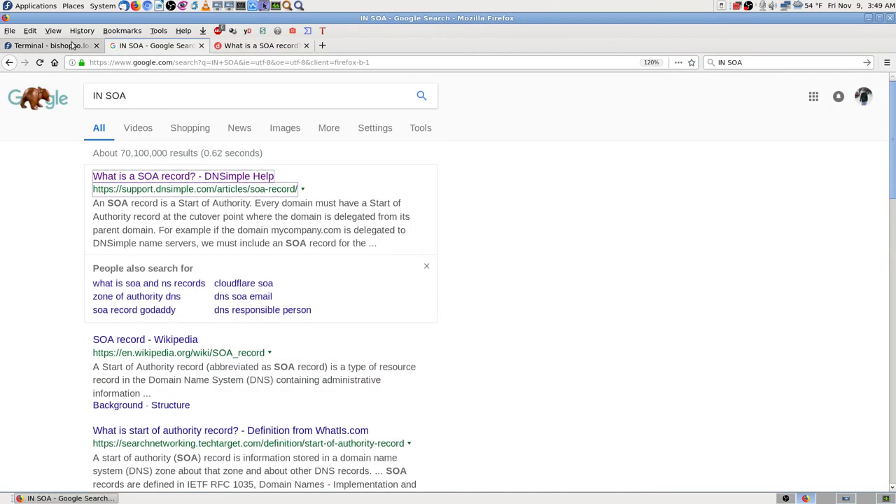
{"action": "left_click", "coordinate": [74, 45]}
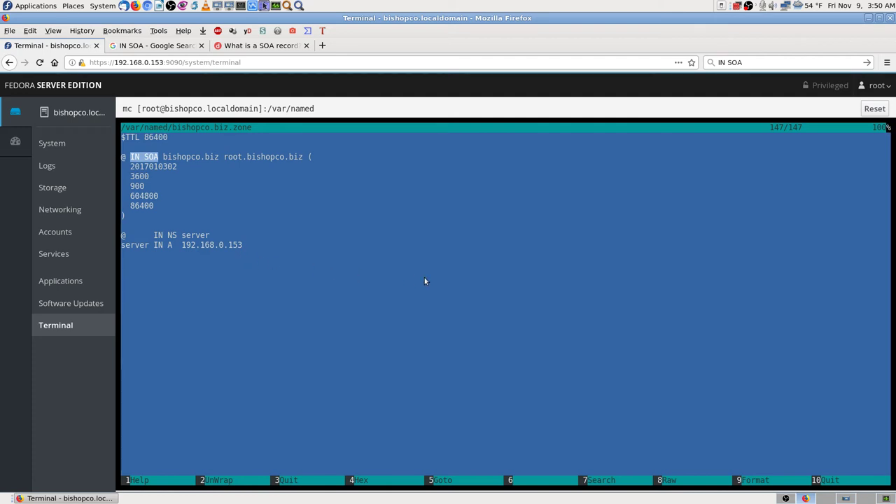
{"action": "key", "text": "F3"}
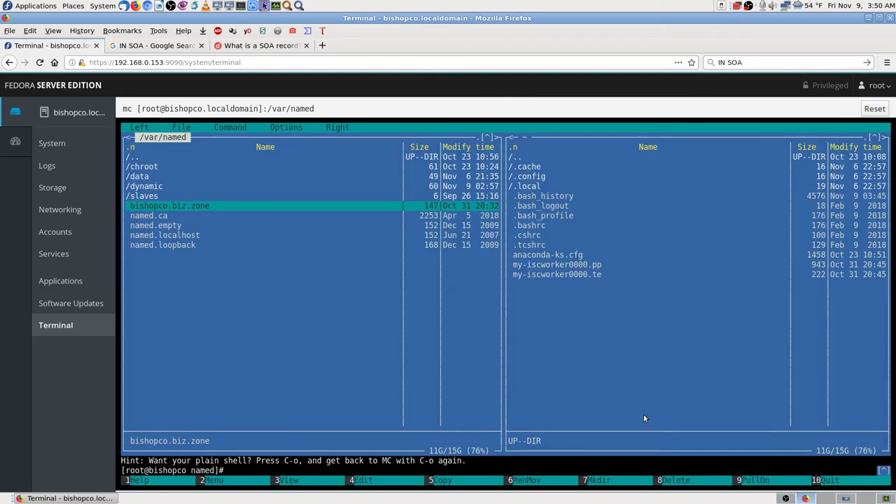
{"action": "left_click", "coordinate": [845, 498]}
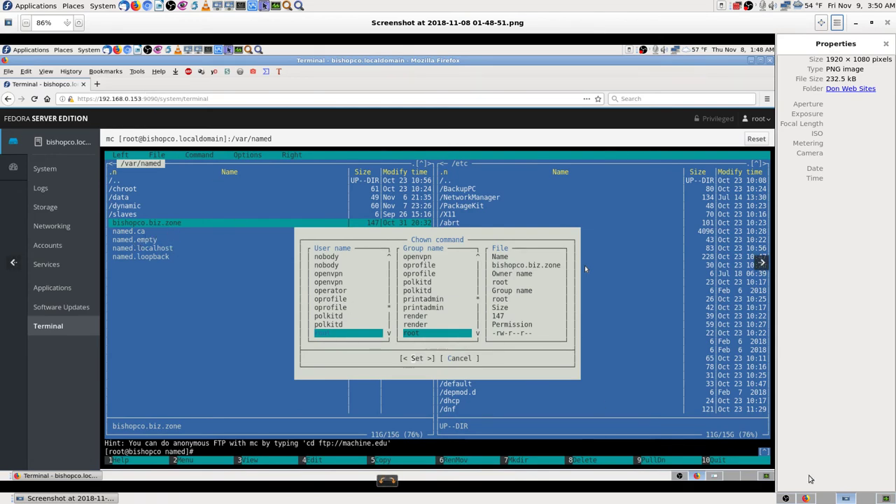
{"action": "left_click", "coordinate": [805, 498]}
{"action": "key", "text": "ctrl+Tab"}
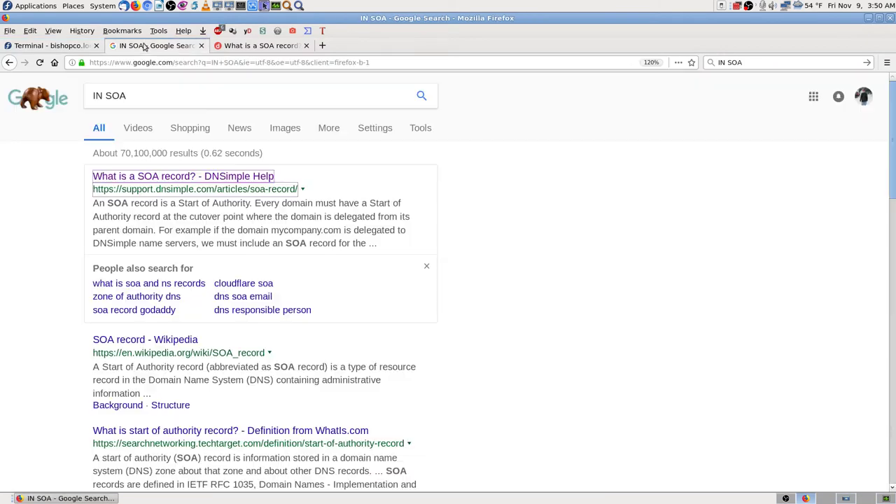
- Bookmark the IN SOA Google results in the Fedora 28 DNS Name Server BIND folder
{"action": "left_click", "coordinate": [691, 62]}
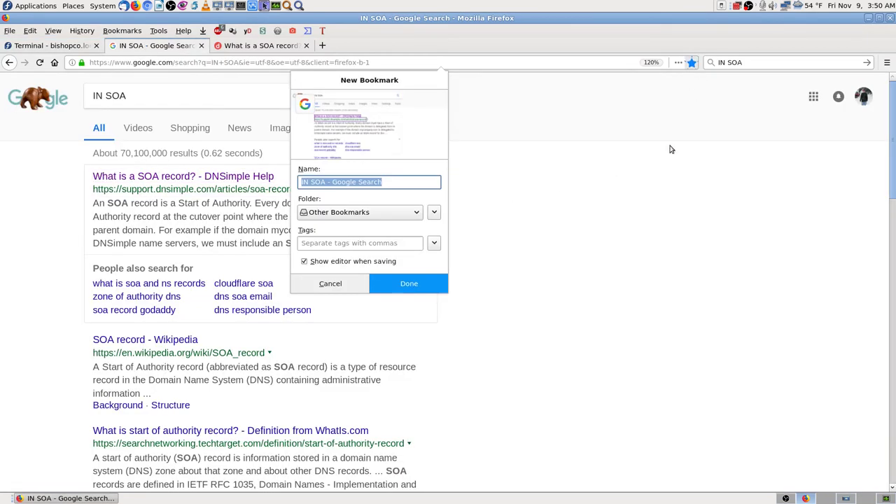
{"action": "left_click", "coordinate": [411, 217]}
{"action": "left_click", "coordinate": [628, 285]}
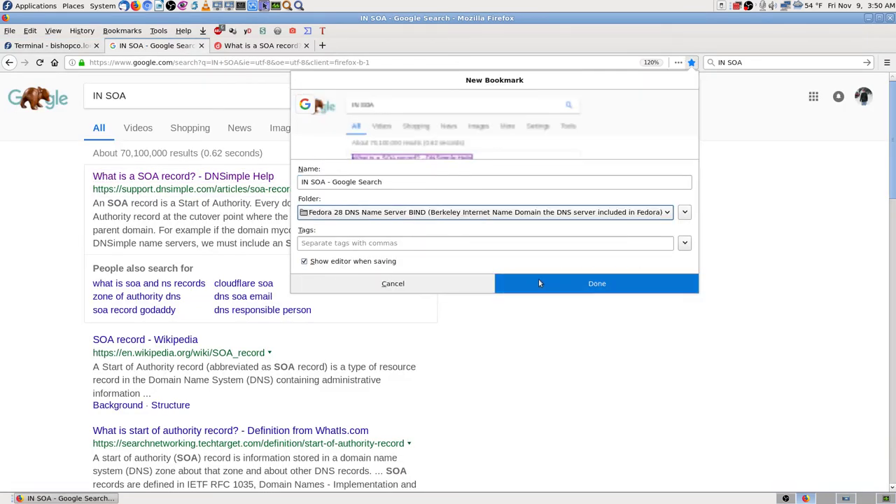
{"action": "left_click", "coordinate": [560, 286]}
- Scroll through the IN SOA results, zooming out to 110% and back to 120%
{"action": "scroll", "coordinate": [522, 318], "scroll_direction": "down", "scroll_amount": 2}
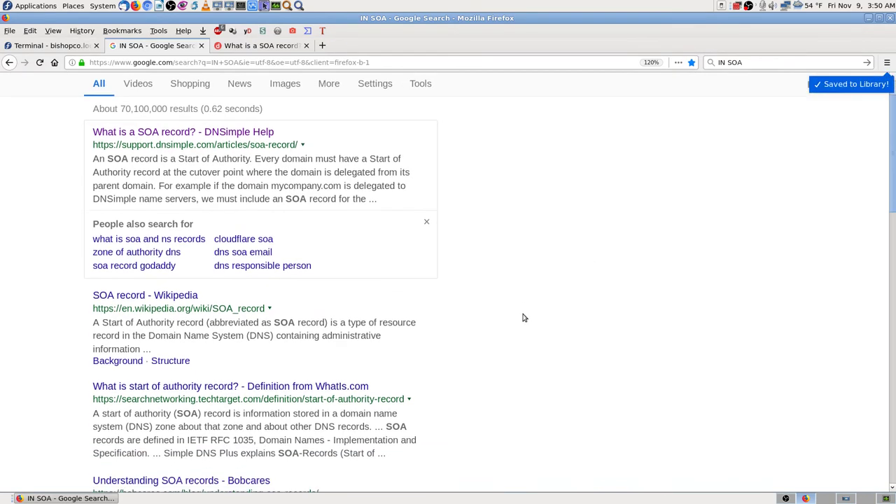
{"action": "scroll", "coordinate": [522, 319], "scroll_direction": "down", "scroll_amount": 2}
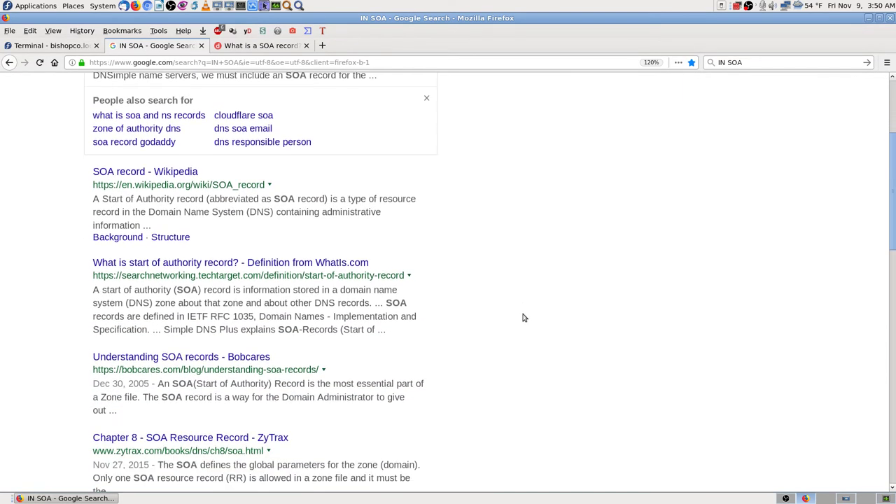
{"action": "scroll", "coordinate": [521, 318], "scroll_direction": "down", "scroll_amount": 2}
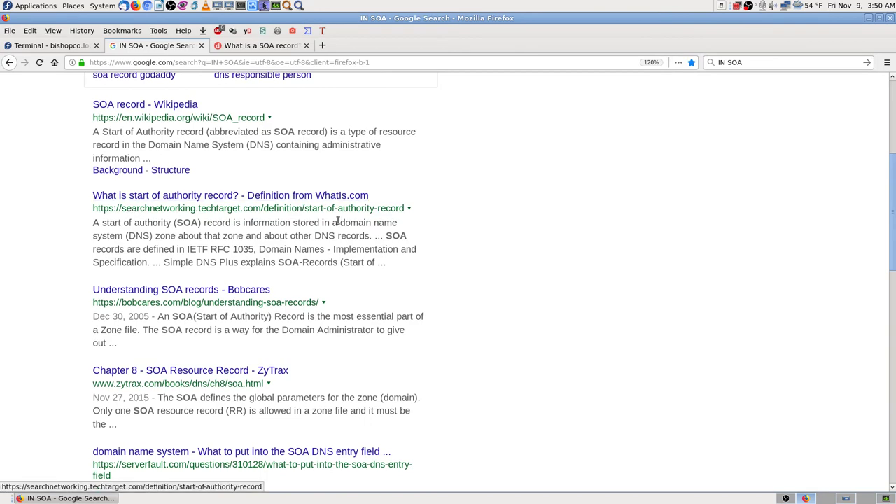
{"action": "scroll", "coordinate": [536, 255], "scroll_direction": "up", "scroll_amount": 3}
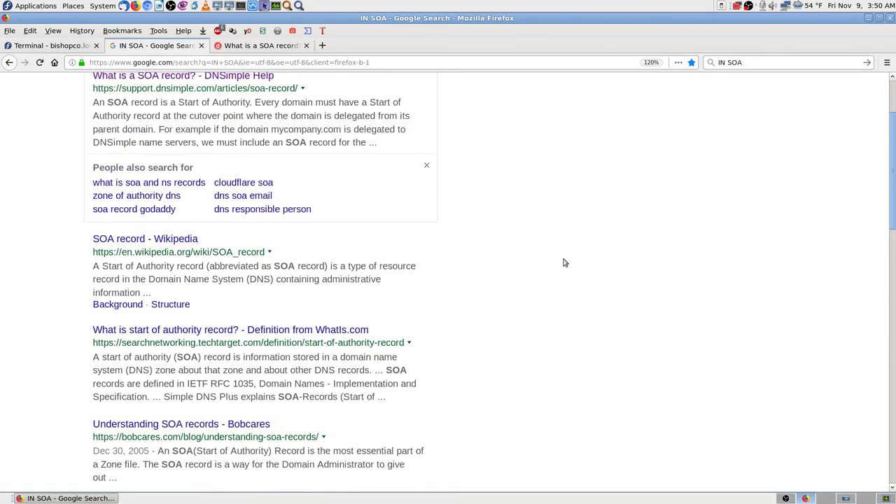
{"action": "scroll", "coordinate": [567, 264], "scroll_direction": "down", "scroll_amount": 2}
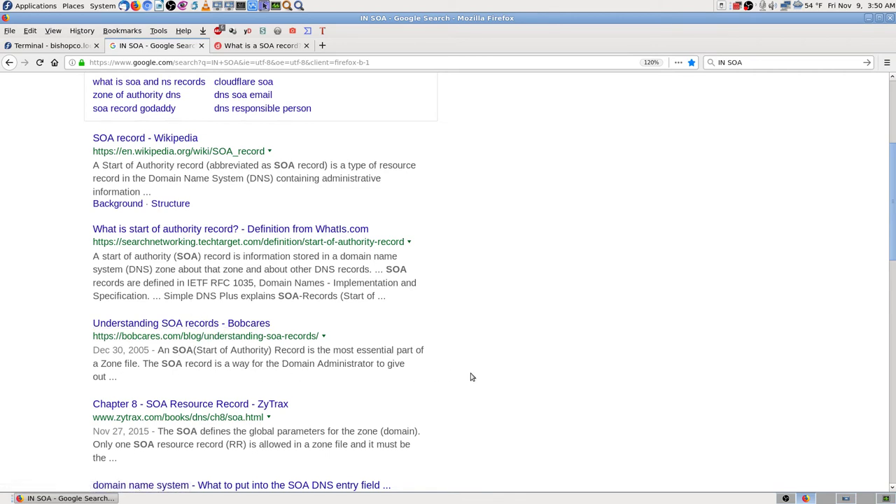
{"action": "key", "text": "ctrl+minus"}
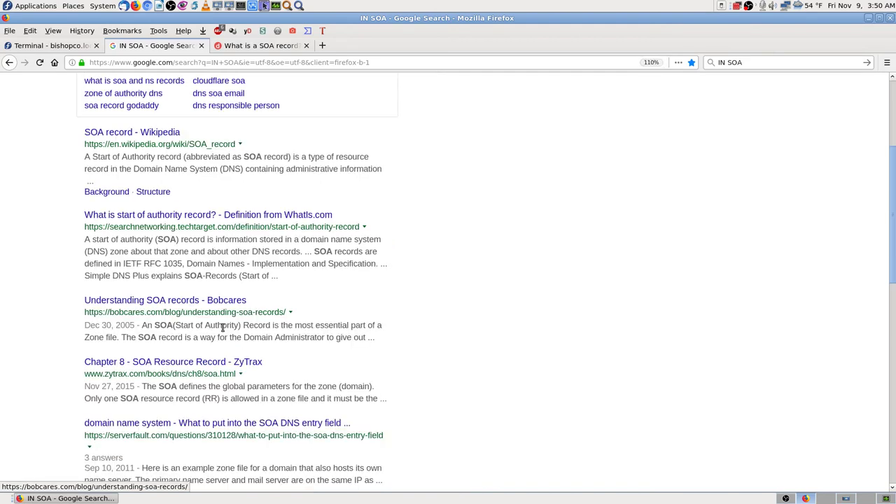
{"action": "key", "text": "ctrl+plus"}
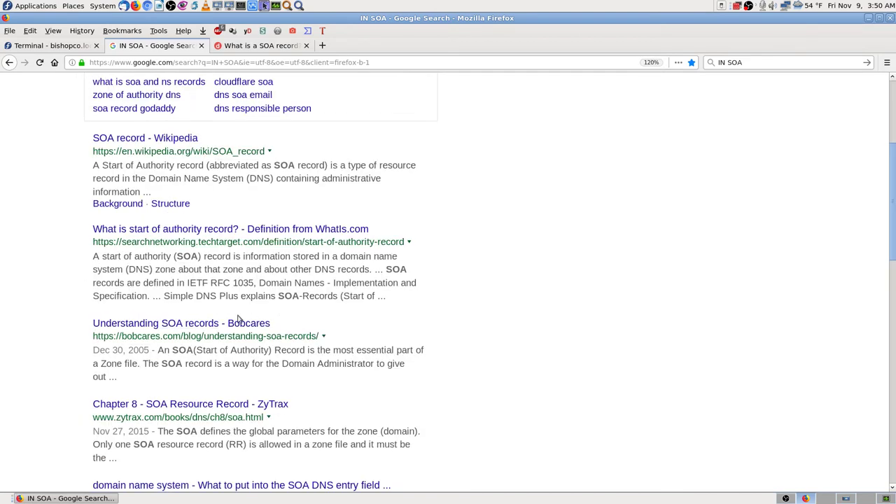
- Close the DNSimple SOA record article and open the Wikipedia 'SOA record' result in a new tab
{"action": "left_click", "coordinate": [265, 48]}
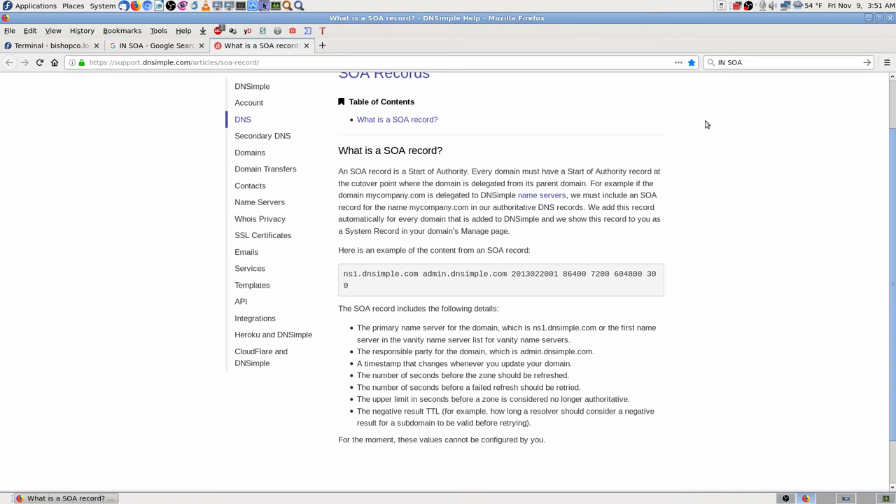
{"action": "left_click", "coordinate": [306, 45]}
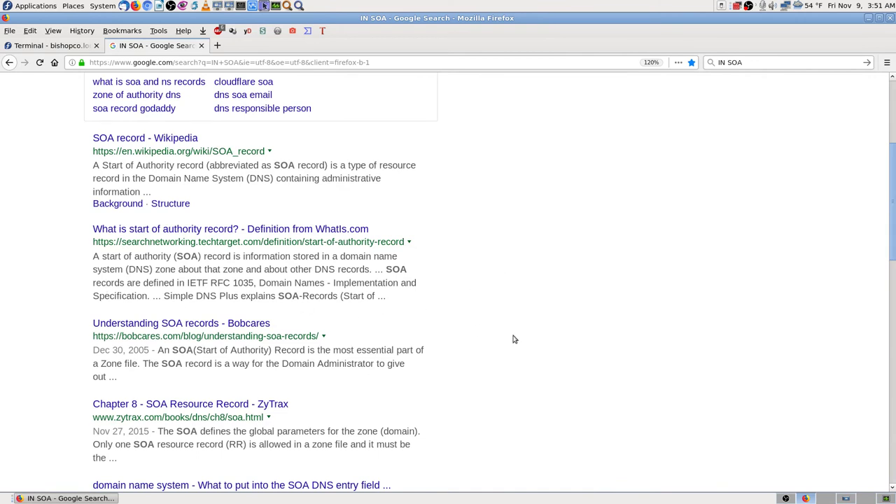
{"action": "middle_click", "coordinate": [185, 137]}
- Bookmark the Wikipedia SOA record article in the Fedora 28 DNS folder
{"action": "left_click", "coordinate": [257, 46]}
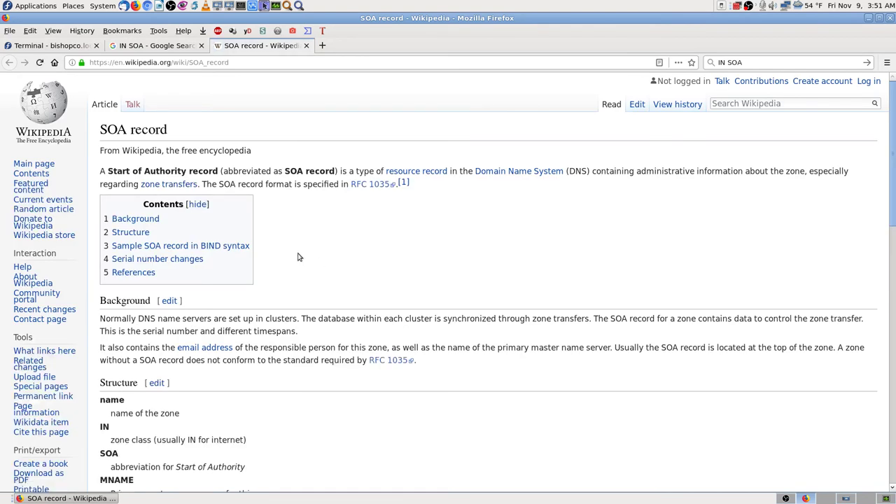
{"action": "scroll", "coordinate": [297, 257], "scroll_direction": "down", "scroll_amount": 5}
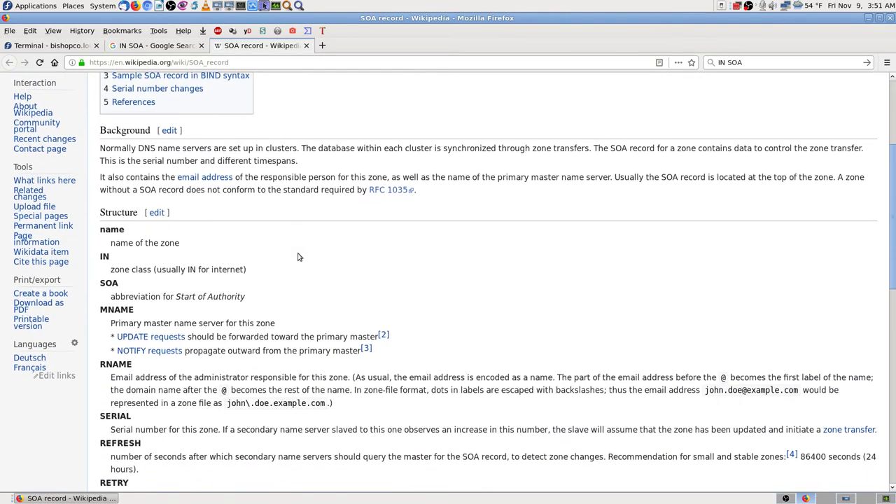
{"action": "left_click", "coordinate": [691, 63]}
{"action": "left_click", "coordinate": [593, 213]}
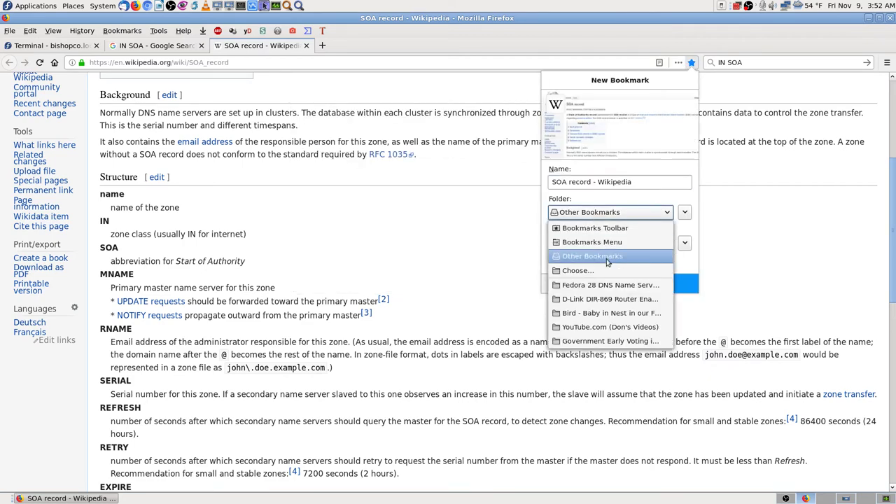
{"action": "left_click", "coordinate": [606, 285]}
{"action": "left_click", "coordinate": [630, 341]}
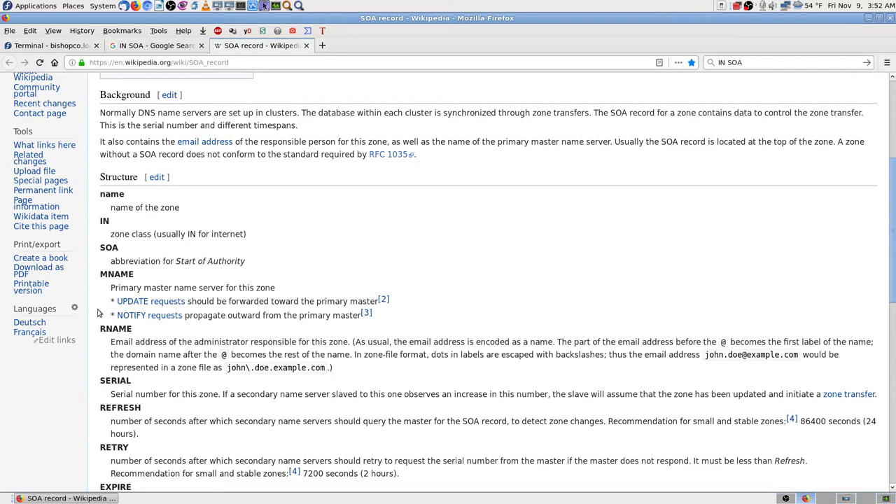
- Read through the SOA field explanations, then close the Wikipedia tab
{"action": "scroll", "coordinate": [99, 313], "scroll_direction": "down", "scroll_amount": 2}
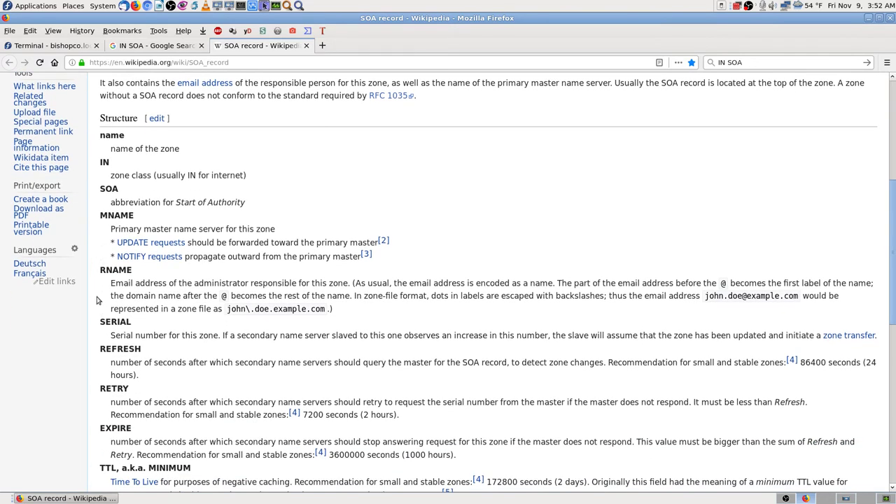
{"action": "scroll", "coordinate": [98, 300], "scroll_direction": "down", "scroll_amount": 4}
{"action": "scroll", "coordinate": [98, 299], "scroll_direction": "down", "scroll_amount": 4}
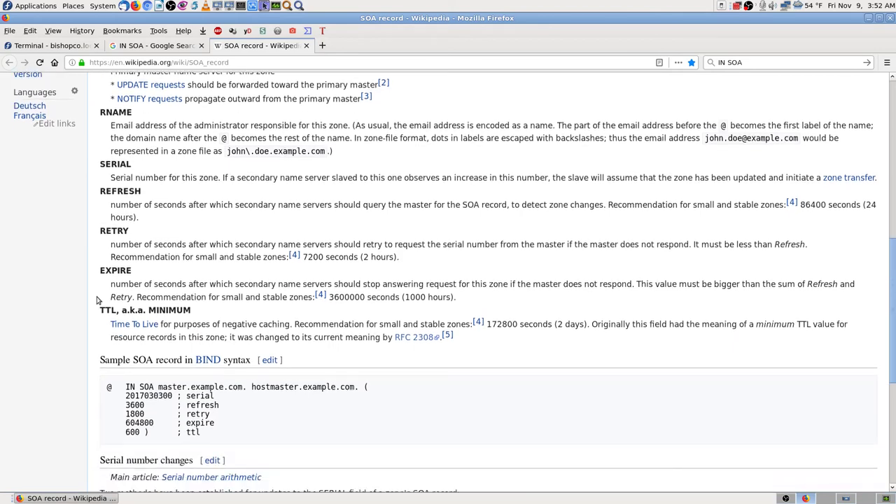
{"action": "scroll", "coordinate": [98, 300], "scroll_direction": "down", "scroll_amount": 6}
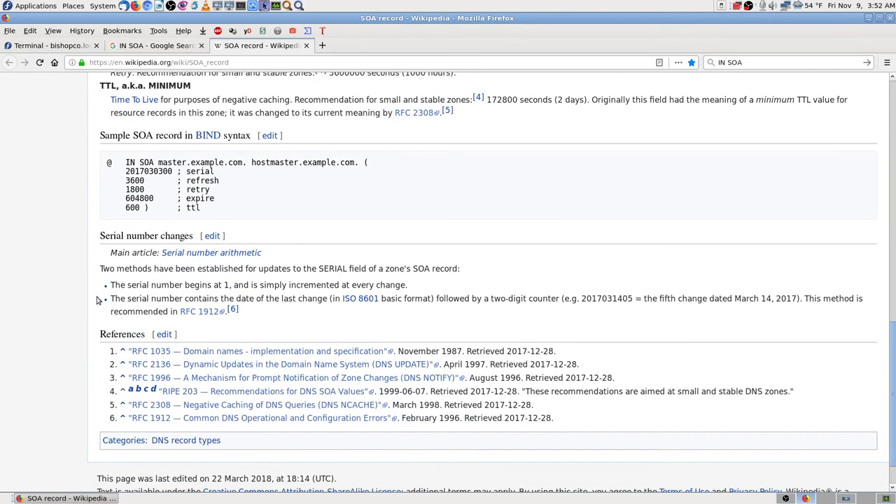
{"action": "scroll", "coordinate": [98, 300], "scroll_direction": "up", "scroll_amount": 6}
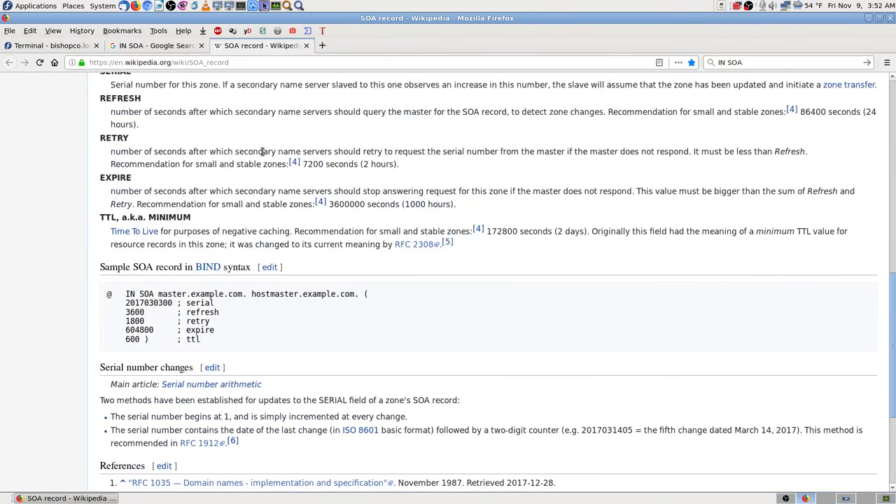
{"action": "scroll", "coordinate": [261, 150], "scroll_direction": "up", "scroll_amount": 5}
{"action": "scroll", "coordinate": [152, 189], "scroll_direction": "up", "scroll_amount": 4}
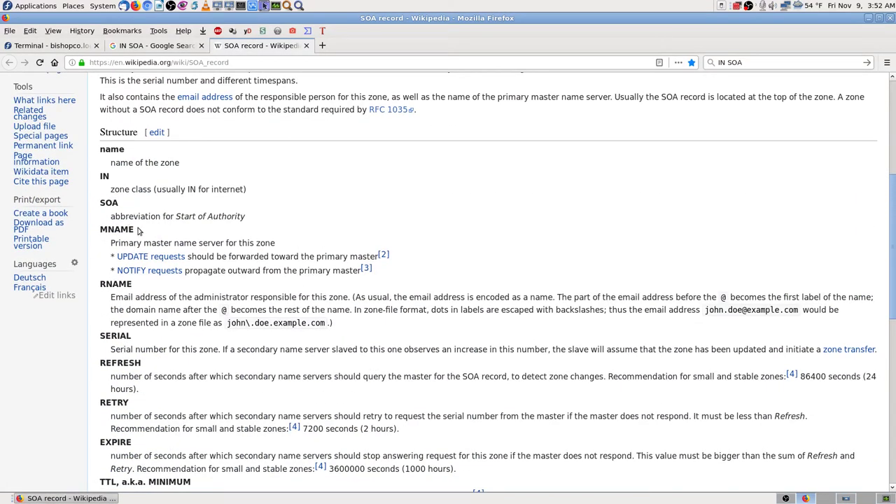
{"action": "left_click", "coordinate": [306, 46]}
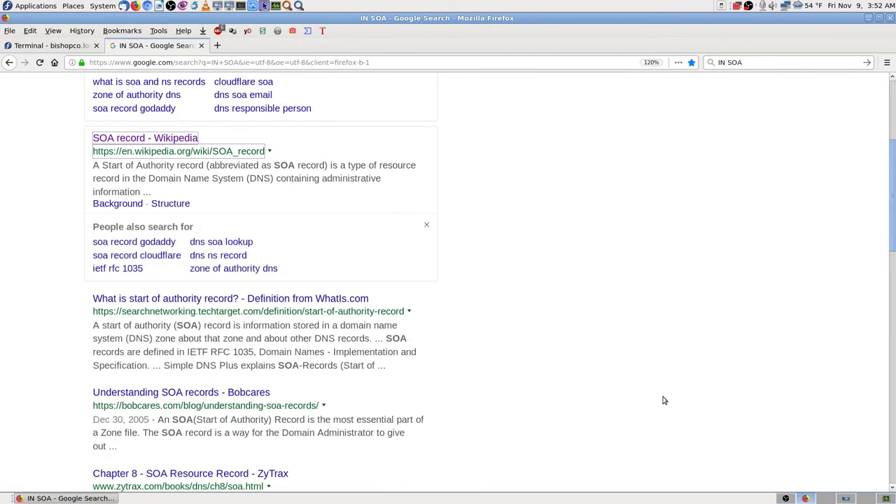
- Open the 'Understanding SOA records - Bobcares' result in a new tab and view it
{"action": "scroll", "coordinate": [664, 399], "scroll_direction": "up", "scroll_amount": 3}
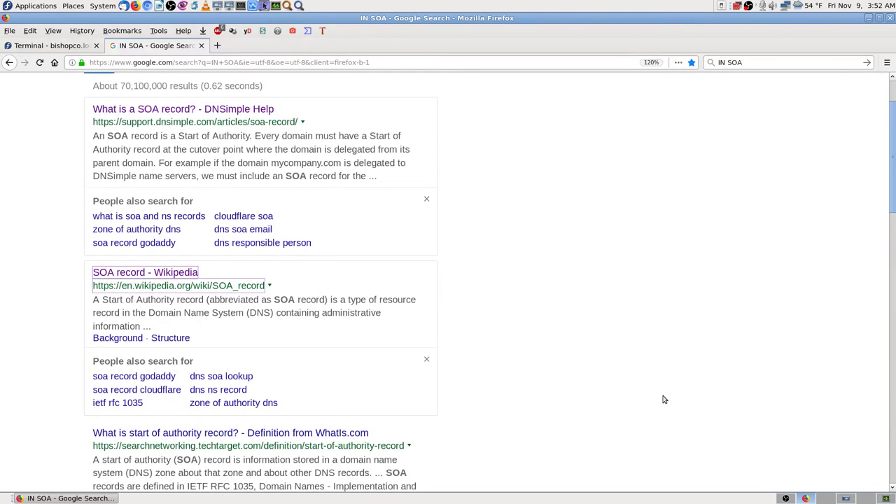
{"action": "scroll", "coordinate": [665, 400], "scroll_direction": "down", "scroll_amount": 4}
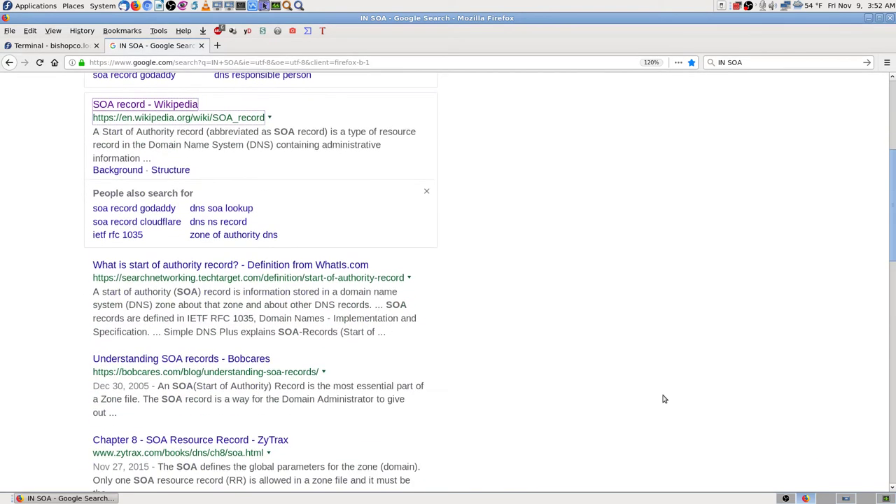
{"action": "scroll", "coordinate": [664, 399], "scroll_direction": "down", "scroll_amount": 2}
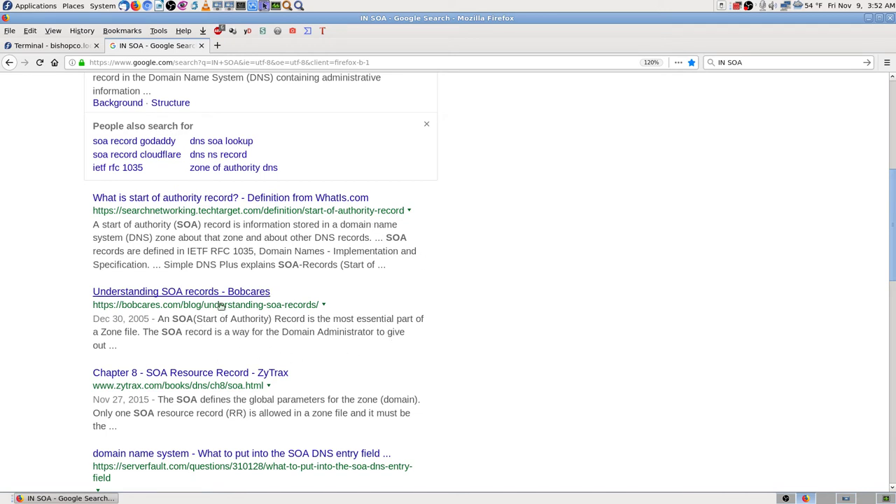
{"action": "middle_click", "coordinate": [230, 296]}
{"action": "left_click", "coordinate": [274, 49]}
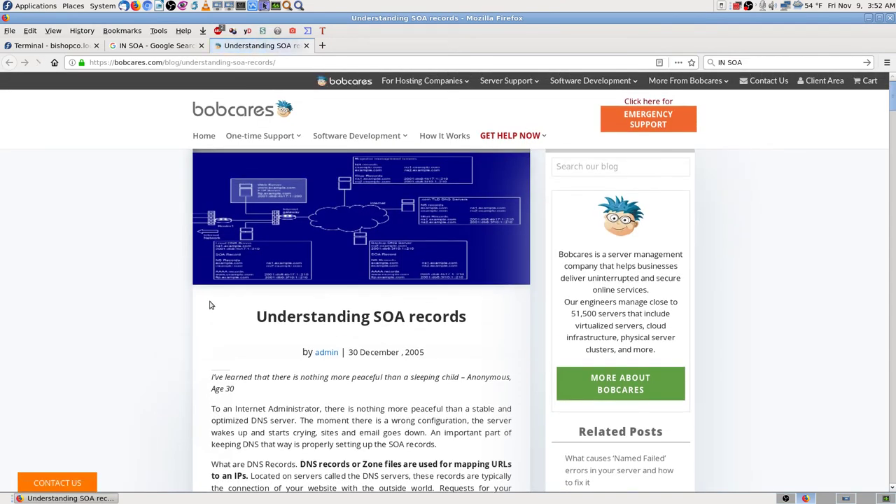
- Enlarge the Bobcares article text with Ctrl++ for easier reading
{"action": "scroll", "coordinate": [210, 305], "scroll_direction": "down", "scroll_amount": 4}
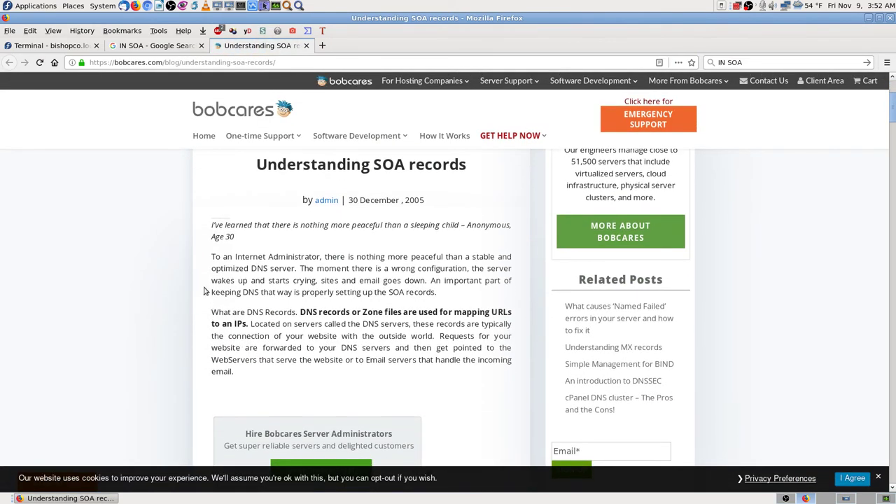
{"action": "scroll", "coordinate": [206, 301], "scroll_direction": "down", "scroll_amount": 2}
{"action": "scroll", "coordinate": [203, 297], "scroll_direction": "up", "scroll_amount": 3}
{"action": "key", "text": "ctrl+plus"}
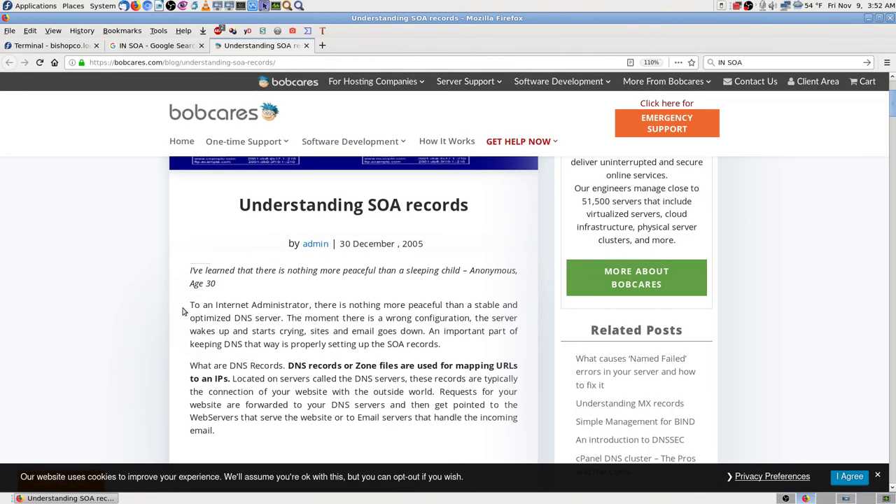
{"action": "scroll", "coordinate": [184, 313], "scroll_direction": "down", "scroll_amount": 1}
{"action": "scroll", "coordinate": [184, 313], "scroll_direction": "down", "scroll_amount": 1}
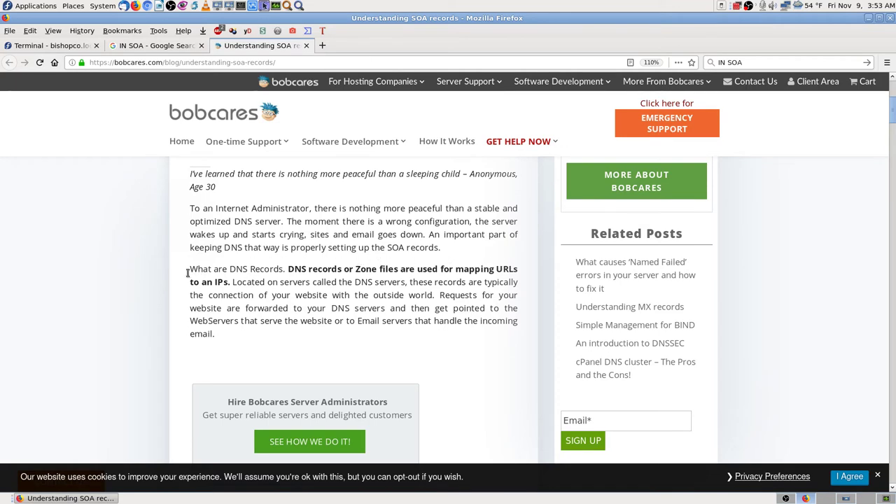
- Read down to the example zone file, then return to Midnight Commander in /var/named
{"action": "scroll", "coordinate": [156, 281], "scroll_direction": "down", "scroll_amount": 1}
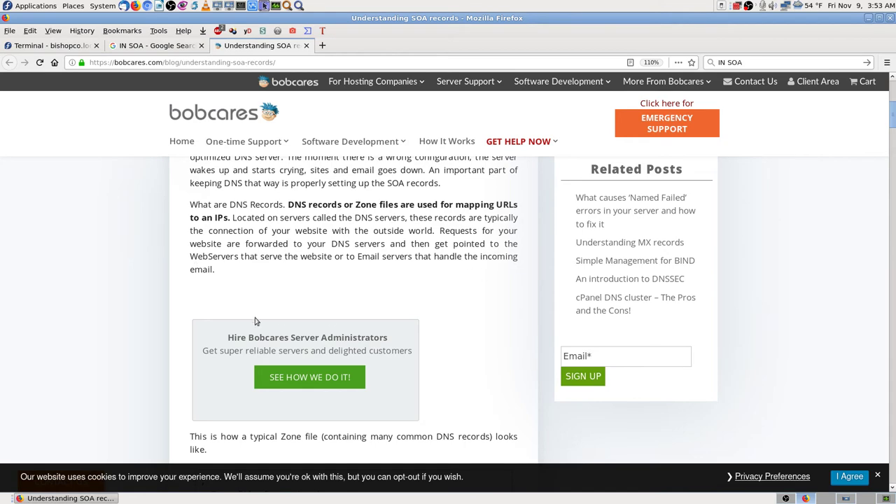
{"action": "scroll", "coordinate": [255, 321], "scroll_direction": "down", "scroll_amount": 4}
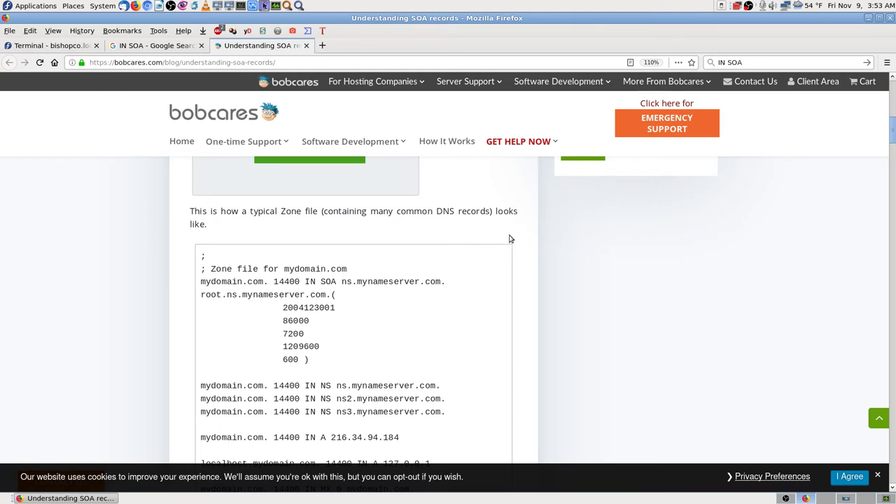
{"action": "scroll", "coordinate": [494, 273], "scroll_direction": "down", "scroll_amount": 1}
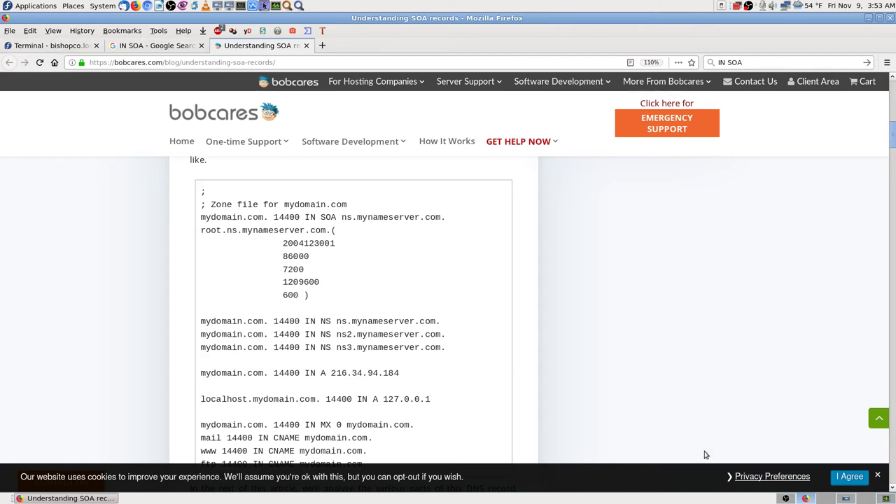
{"action": "left_click", "coordinate": [786, 499]}
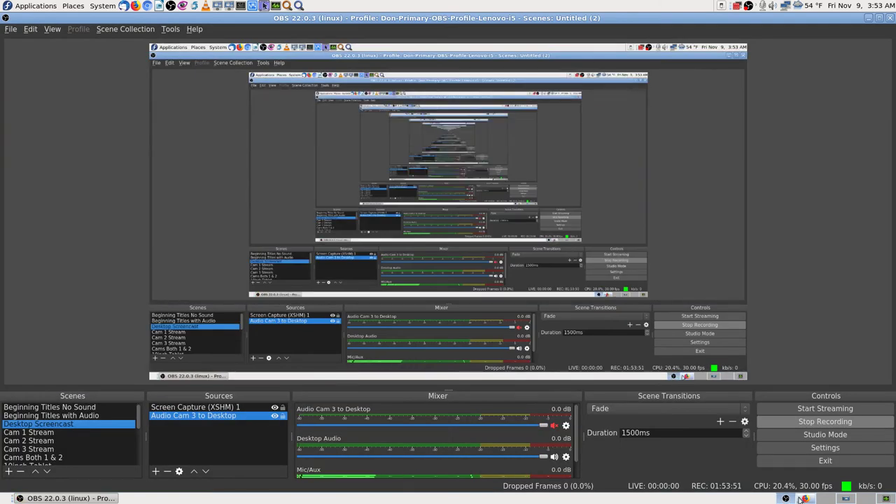
{"action": "left_click", "coordinate": [800, 498]}
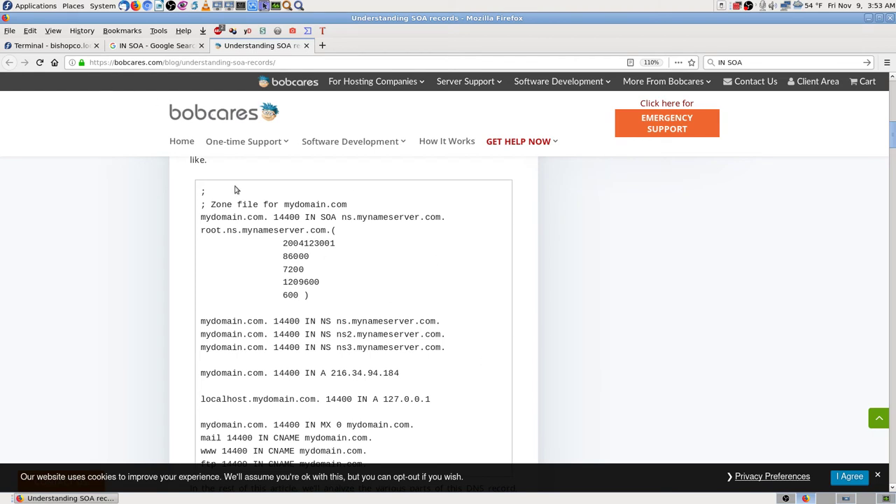
{"action": "left_click", "coordinate": [79, 46]}
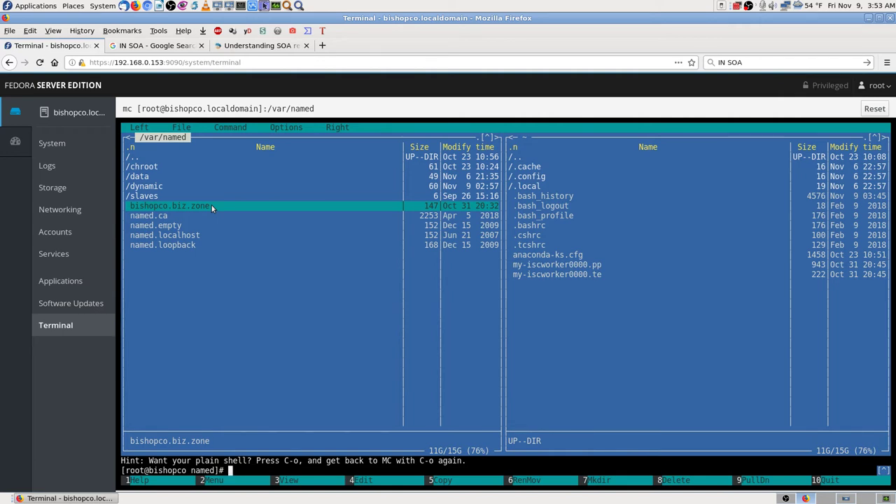
- View bishopco.biz.zone with F3 and compare it against the Bobcares example zone file
{"action": "key", "text": "F3"}
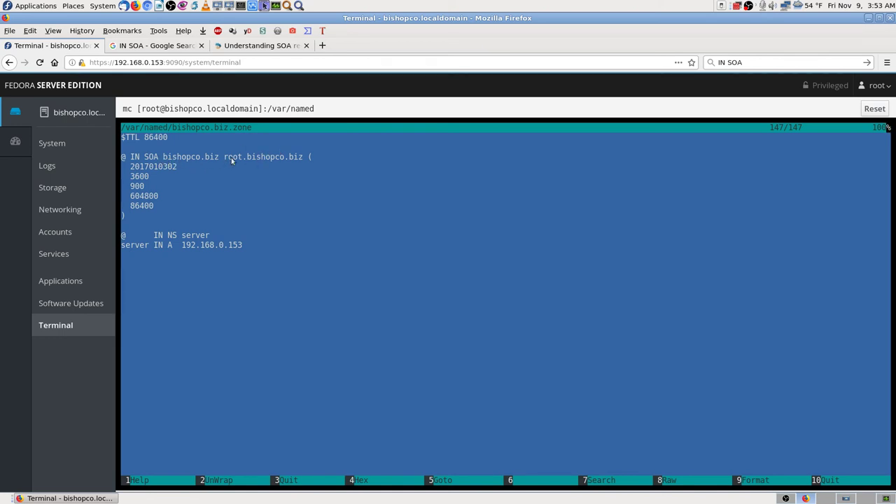
{"action": "left_click", "coordinate": [263, 45]}
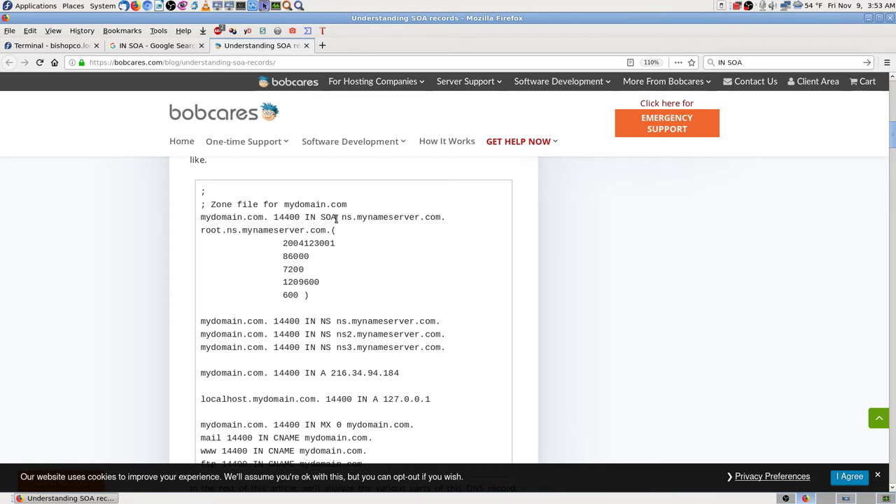
{"action": "left_click", "coordinate": [63, 45]}
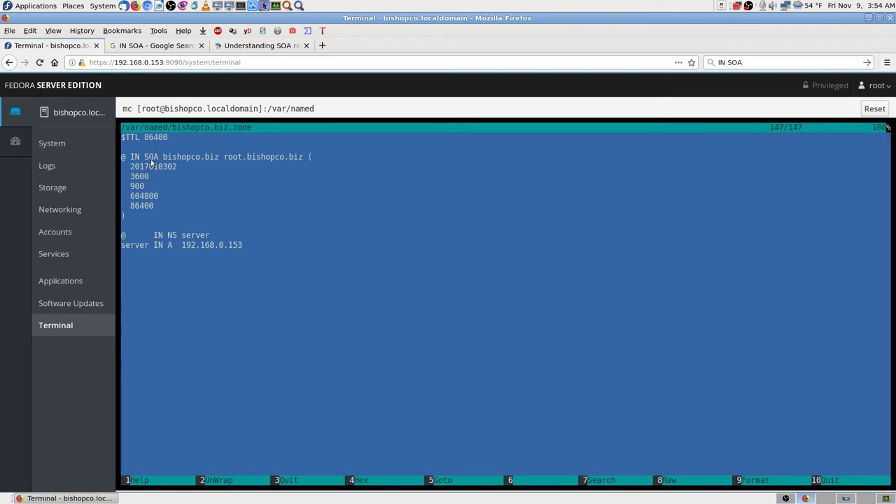
{"action": "left_click", "coordinate": [259, 45]}
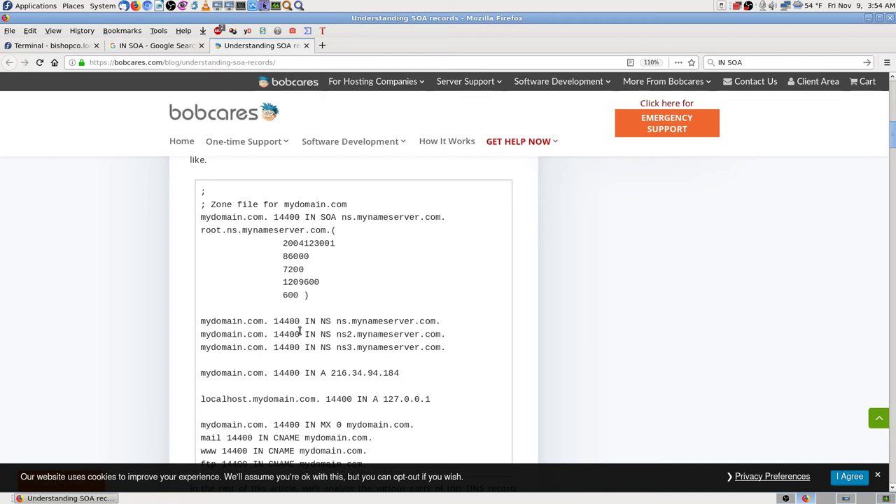
- Inspect the 14400 TTL in the example and scroll through the SOA explanations
{"action": "double_click", "coordinate": [278, 320]}
{"action": "left_click", "coordinate": [294, 326]}
{"action": "scroll", "coordinate": [187, 386], "scroll_direction": "down", "scroll_amount": 3}
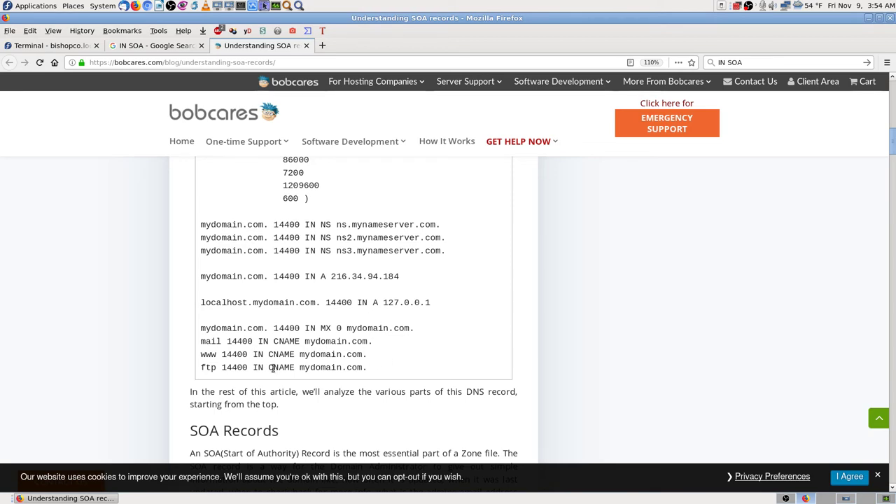
{"action": "scroll", "coordinate": [367, 404], "scroll_direction": "down", "scroll_amount": 5}
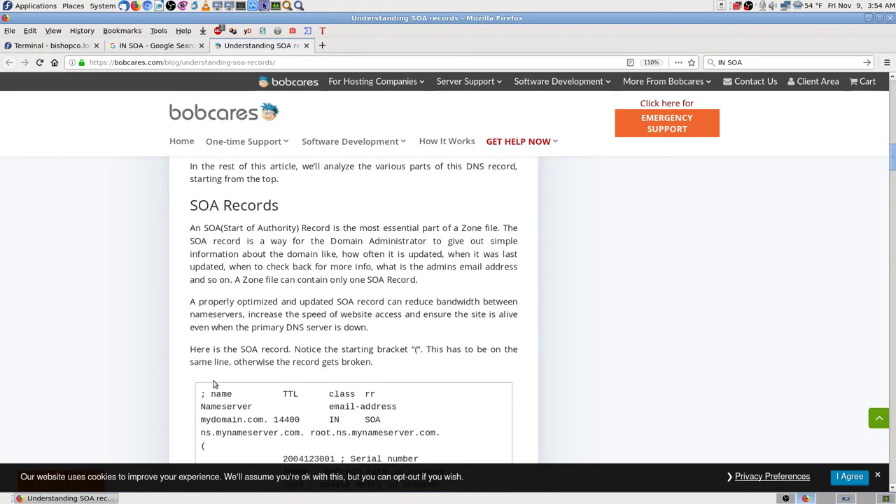
{"action": "scroll", "coordinate": [194, 378], "scroll_direction": "down", "scroll_amount": 4}
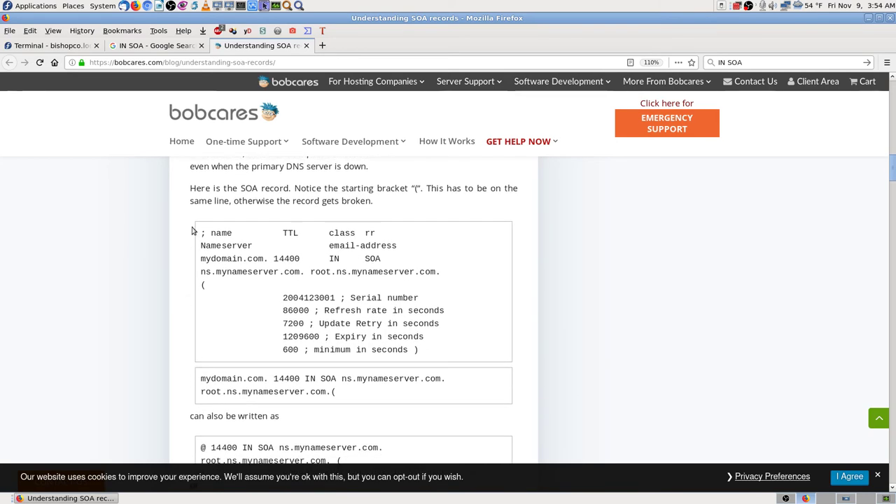
{"action": "scroll", "coordinate": [188, 280], "scroll_direction": "up", "scroll_amount": 3}
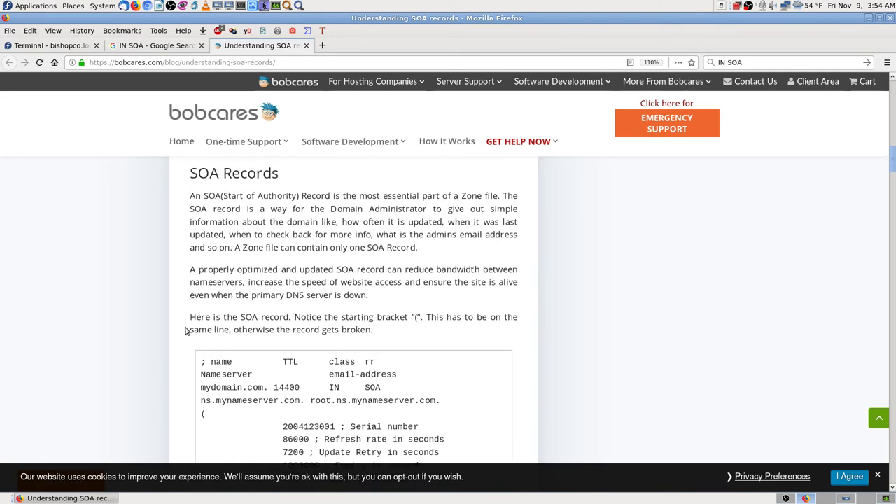
{"action": "scroll", "coordinate": [185, 269], "scroll_direction": "down", "scroll_amount": 1}
{"action": "scroll", "coordinate": [183, 277], "scroll_direction": "down", "scroll_amount": 3}
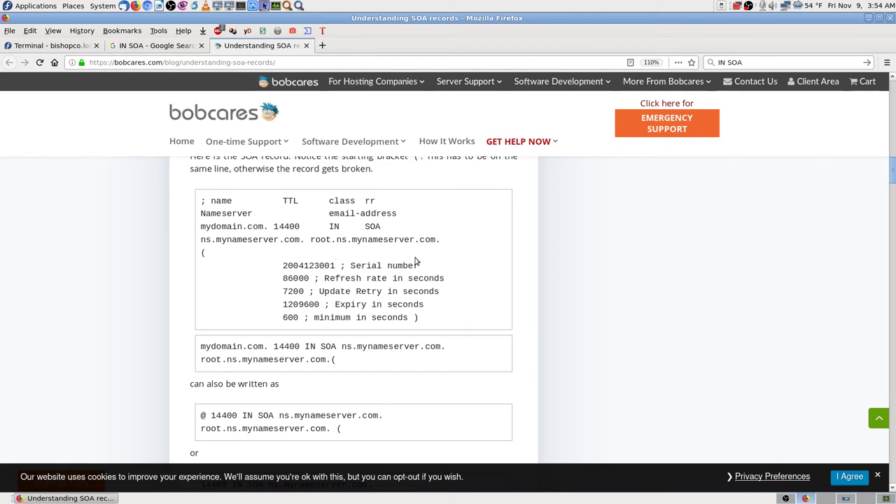
- Bookmark the Understanding SOA records article in the Fedora 28 DNS Name Server BIND folder
{"action": "left_click", "coordinate": [691, 62]}
{"action": "left_click", "coordinate": [405, 211]}
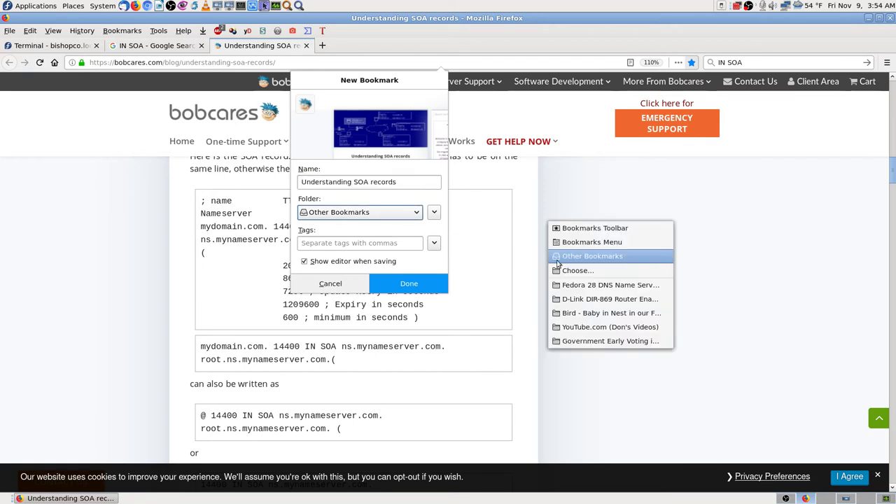
{"action": "key", "text": "Down"}
{"action": "key", "text": "Down"}
{"action": "key", "text": "Return"}
{"action": "left_click", "coordinate": [597, 284]}
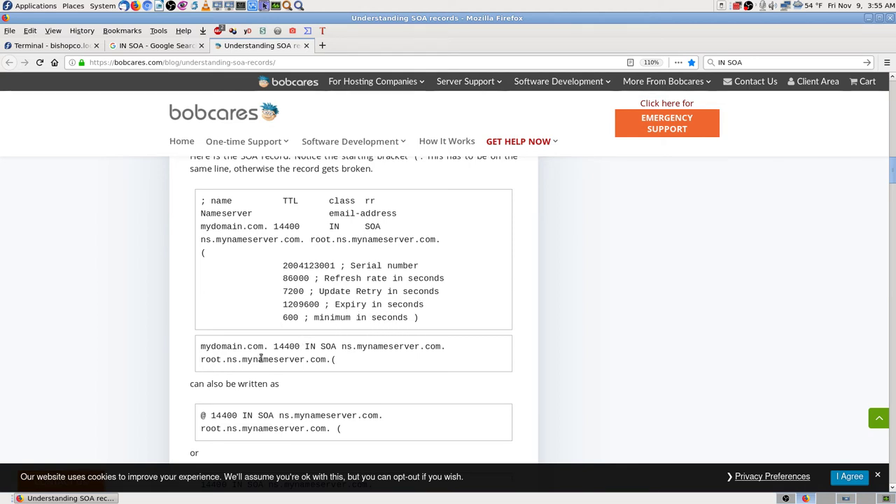
- Highlight the '@' shorthand SOA example and the SOA example without a name
{"action": "scroll", "coordinate": [197, 367], "scroll_direction": "down", "scroll_amount": 2}
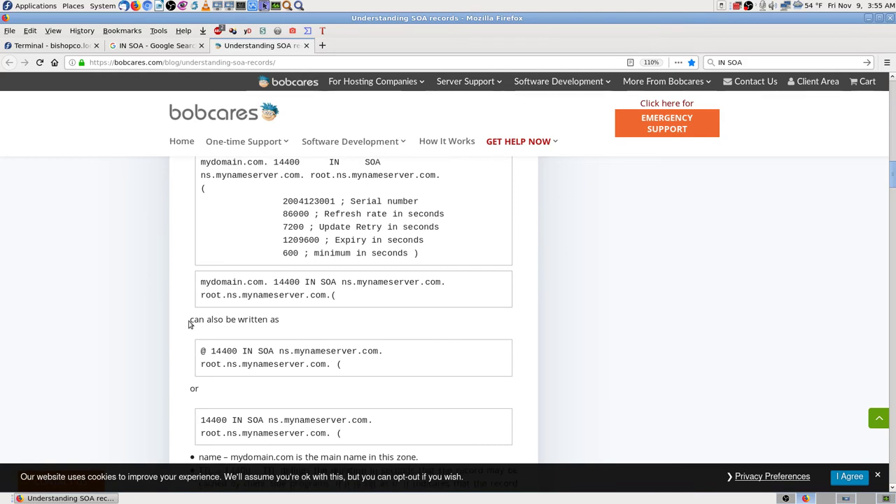
{"action": "scroll", "coordinate": [194, 303], "scroll_direction": "up", "scroll_amount": 2}
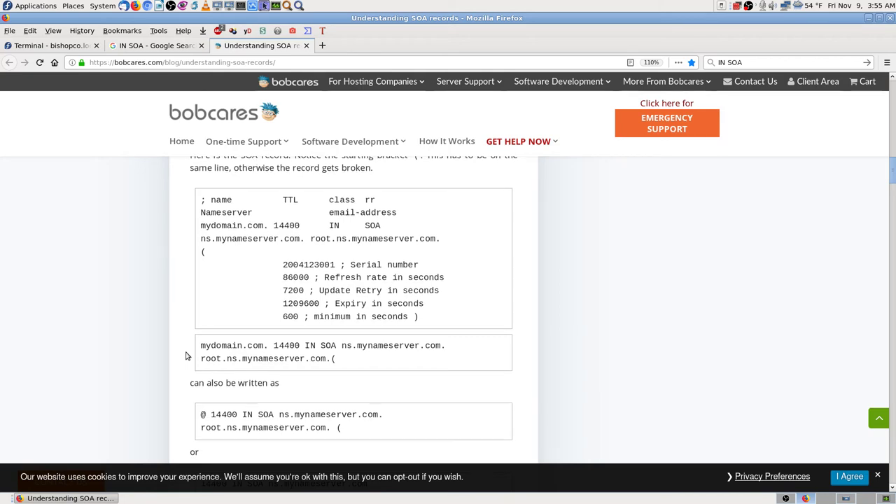
{"action": "scroll", "coordinate": [186, 356], "scroll_direction": "down", "scroll_amount": 2}
{"action": "scroll", "coordinate": [186, 356], "scroll_direction": "down", "scroll_amount": 2}
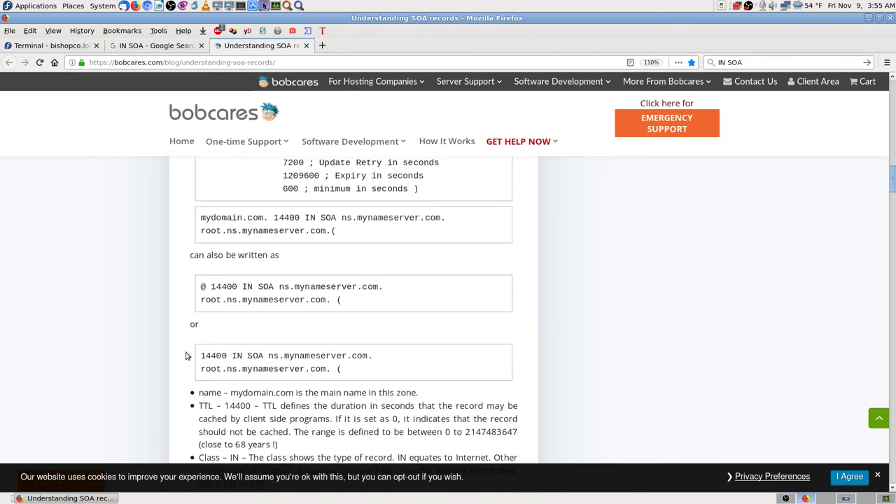
{"action": "scroll", "coordinate": [186, 355], "scroll_direction": "down", "scroll_amount": 1}
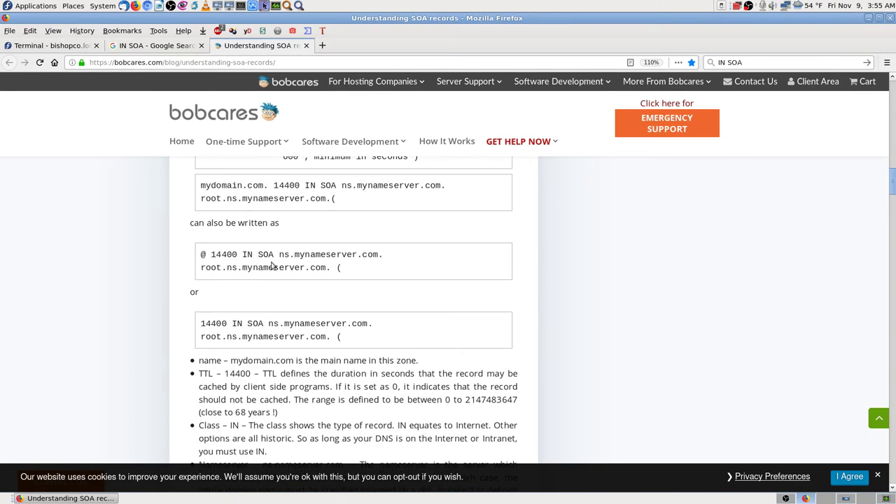
{"action": "left_click_drag", "start_coordinate": [204, 254], "coordinate": [375, 272]}
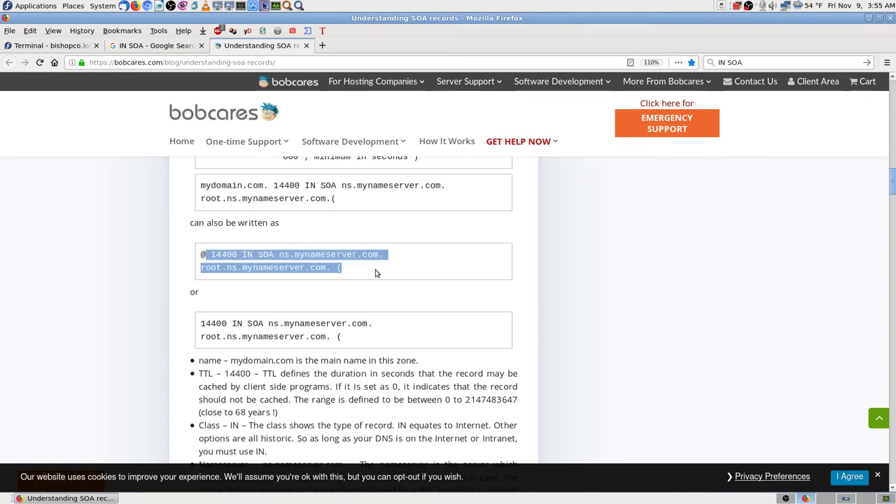
{"action": "left_click", "coordinate": [307, 267]}
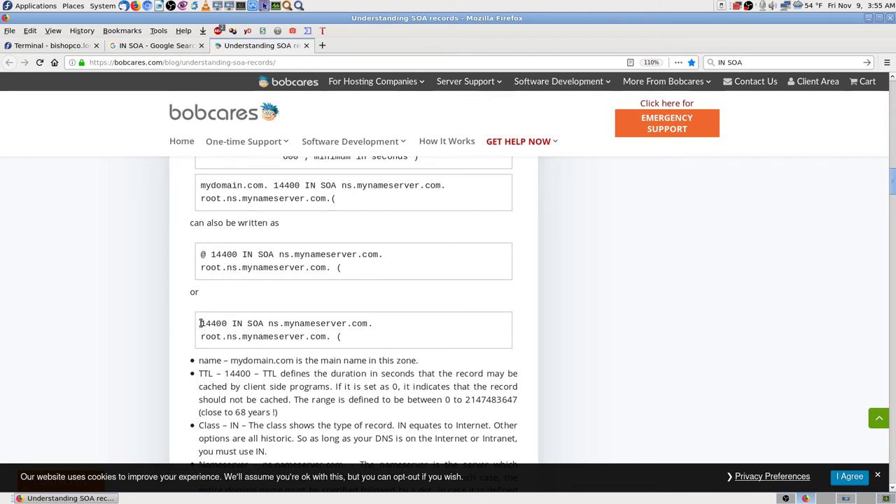
{"action": "left_click_drag", "start_coordinate": [199, 325], "coordinate": [383, 359]}
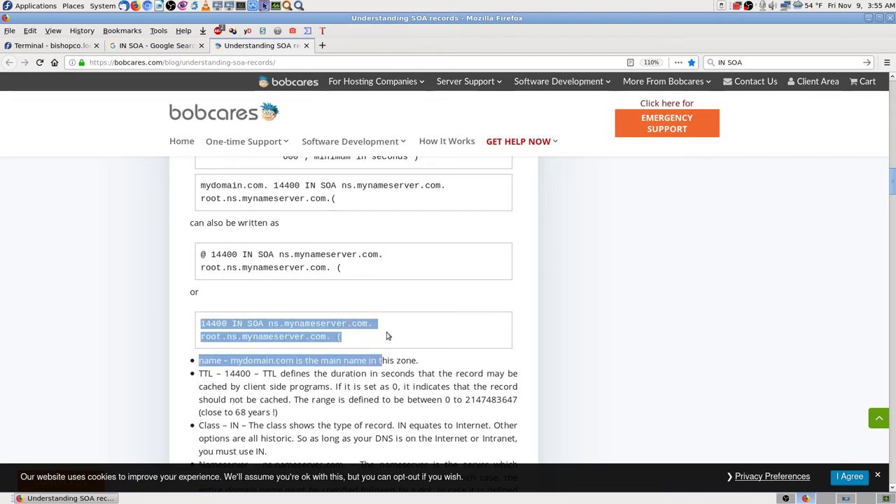
{"action": "left_click", "coordinate": [384, 336]}
- Take a screenshot of the SOA example notations
{"action": "scroll", "coordinate": [187, 350], "scroll_direction": "down", "scroll_amount": 2}
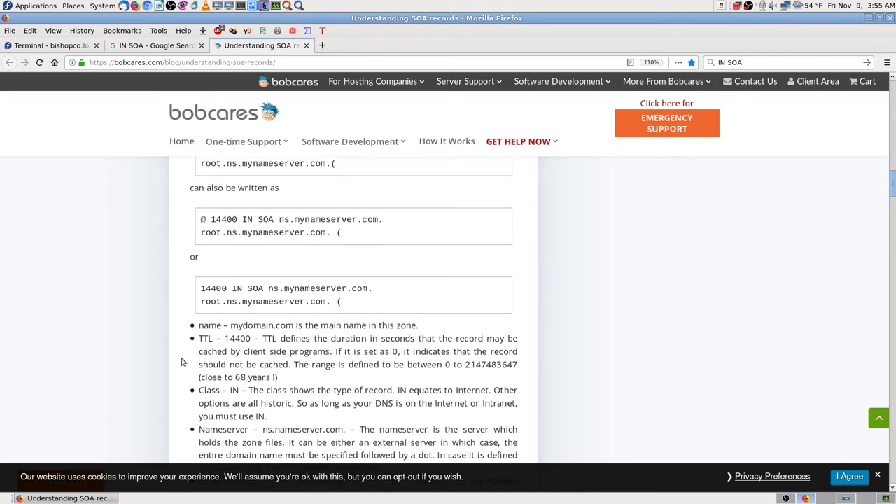
{"action": "scroll", "coordinate": [182, 357], "scroll_direction": "up", "scroll_amount": 1}
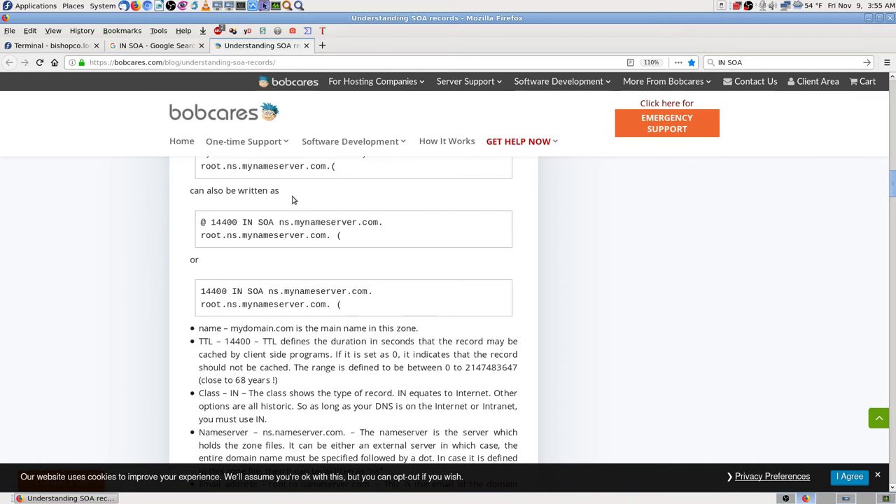
{"action": "key", "text": "Print"}
{"action": "key", "text": "Return"}
- Save a screenshot of bishopco.biz.zone in the terminal and close mc's viewer
{"action": "left_click", "coordinate": [32, 42]}
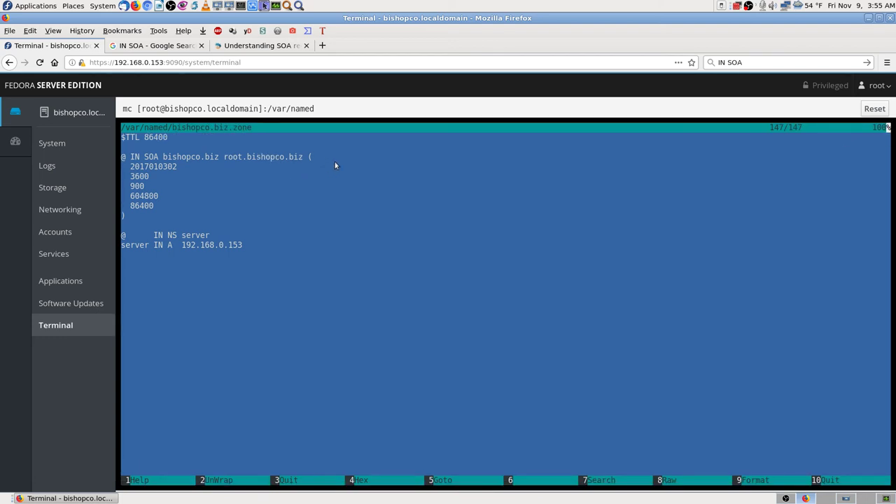
{"action": "key", "text": "Print"}
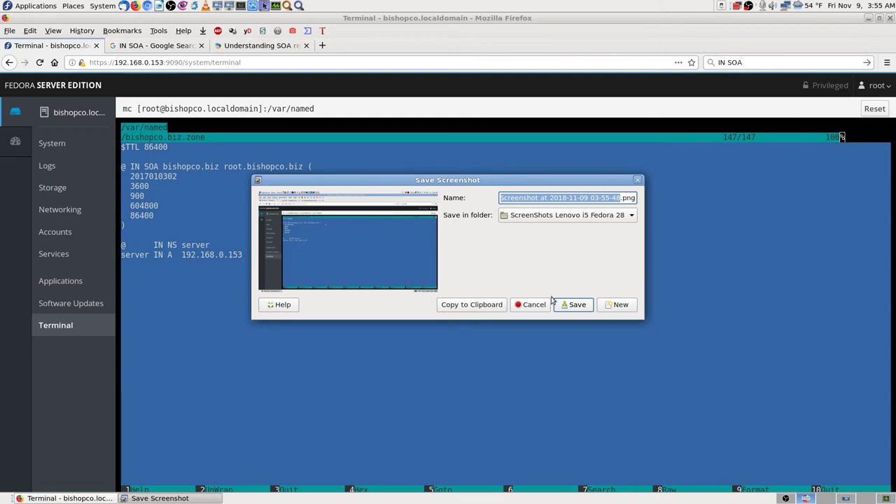
{"action": "left_click", "coordinate": [559, 304]}
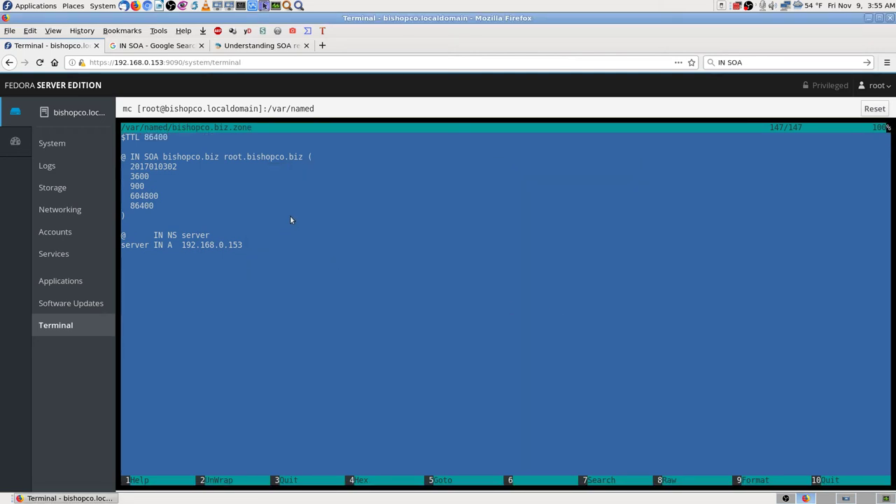
{"action": "key", "text": "F3"}
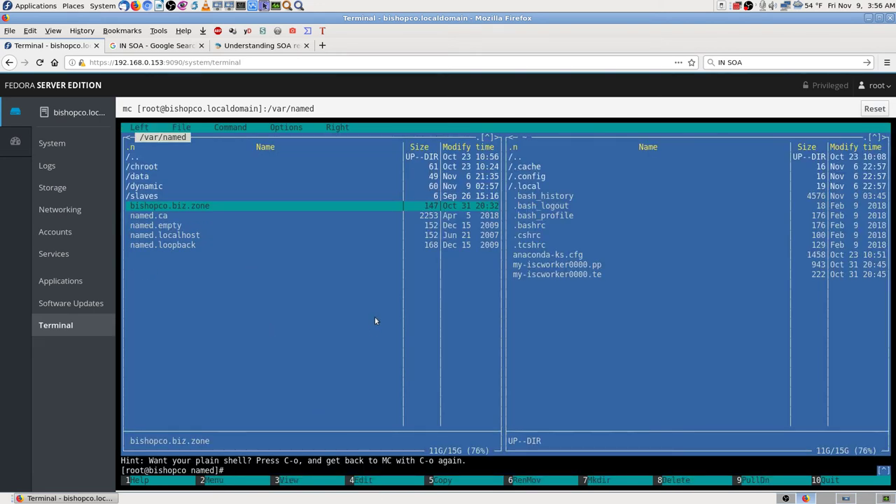
- Open bishopco.biz.zone in mcedit and change the SOA name server to ns1.bishopco.biz
{"action": "key", "text": "F4"}
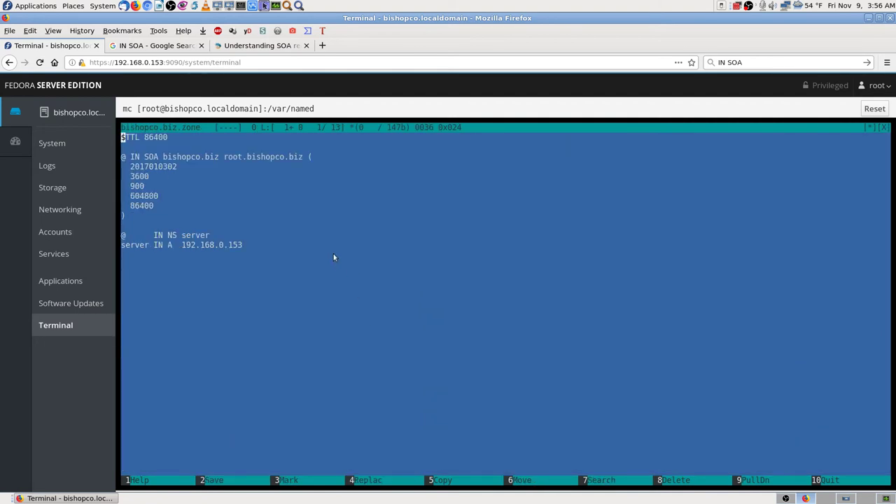
{"action": "key", "text": "Down"}
{"action": "key", "text": "Down"}
{"action": "key", "text": "Right"}
{"action": "key", "text": "Right"}
{"action": "key", "text": "Right"}
{"action": "key", "text": "Right"}
{"action": "key", "text": "Right"}
{"action": "key", "text": "Right"}
{"action": "key", "text": "Right"}
{"action": "key", "text": "Right"}
{"action": "type", "text": "ns"}
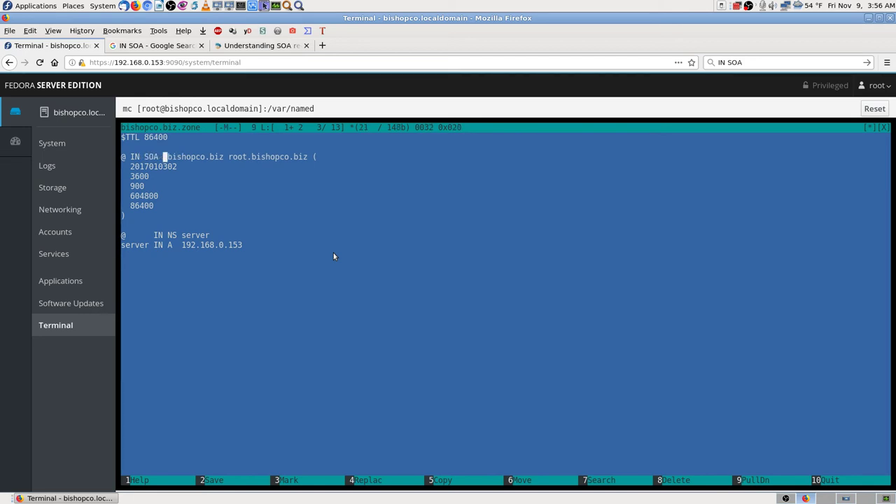
{"action": "type", "text": "1"}
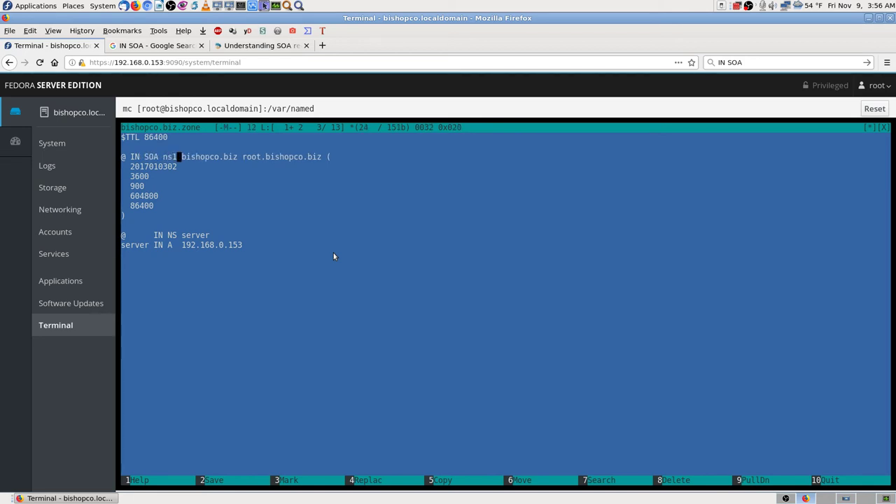
{"action": "key", "text": "Right"}
{"action": "key", "text": "Left"}
{"action": "key", "text": "Delete"}
{"action": "key", "text": "Right"}
{"action": "key", "text": "Right"}
{"action": "key", "text": "Right"}
{"action": "key", "text": "Right"}
{"action": "key", "text": "Right"}
{"action": "key", "text": "Right"}
{"action": "key", "text": "Right"}
{"action": "key", "text": "Right"}
{"action": "key", "text": "Right"}
{"action": "key", "text": "Right"}
{"action": "key", "text": "Right"}
{"action": "key", "text": "Right"}
{"action": "key", "text": "Right"}
{"action": "key", "text": "Right"}
{"action": "key", "text": "Right"}
{"action": "key", "text": "Right"}
{"action": "key", "text": "Right"}
- Change the SOA root address to root.ns1.bishopco.biz and screenshot the edited file
{"action": "left_click", "coordinate": [270, 46]}
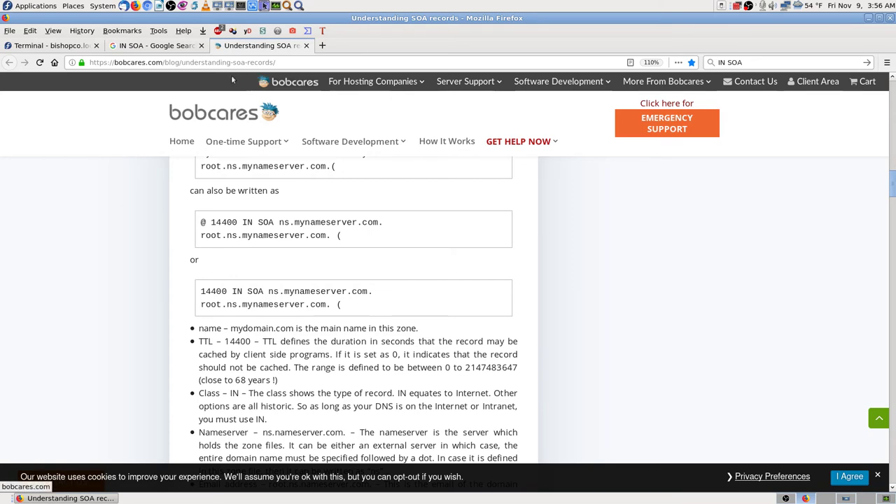
{"action": "left_click", "coordinate": [168, 48]}
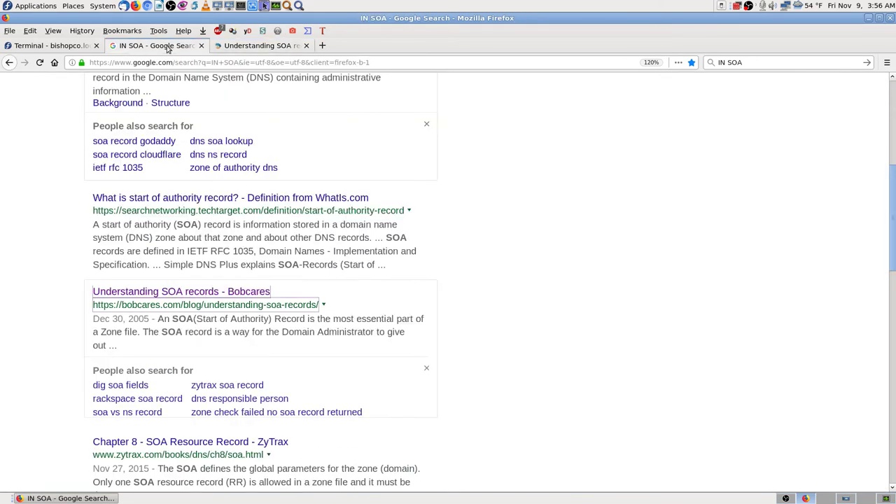
{"action": "left_click", "coordinate": [81, 46]}
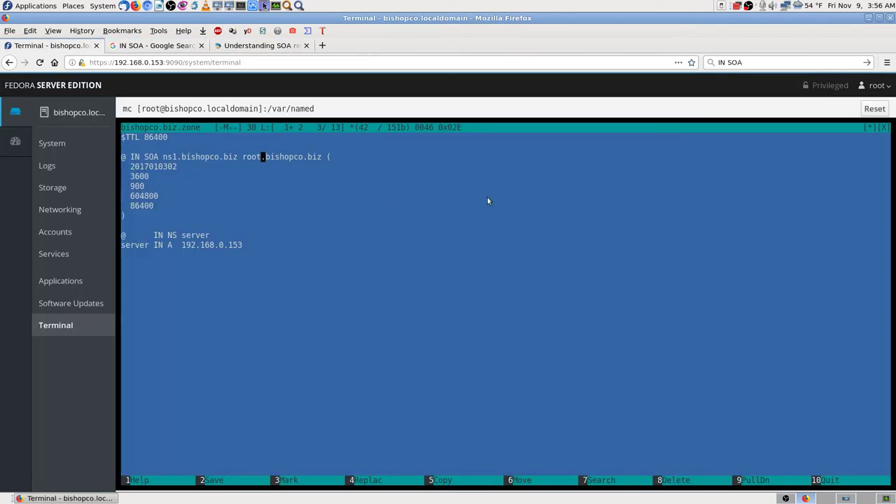
{"action": "key", "text": "Right"}
{"action": "type", "text": "ns1."}
{"action": "key", "text": "Right"}
{"action": "key", "text": "Right"}
{"action": "key", "text": "Right"}
{"action": "key", "text": "Right"}
{"action": "key", "text": "Right"}
{"action": "key", "text": "Right"}
{"action": "key", "text": "Right"}
{"action": "key", "text": "Right"}
{"action": "key", "text": "Right"}
{"action": "key", "text": "Right"}
{"action": "key", "text": "Right"}
{"action": "key", "text": "Right"}
{"action": "key", "text": "Right"}
{"action": "key", "text": "Right"}
{"action": "key", "text": "Right"}
{"action": "key", "text": "Right"}
{"action": "key", "text": "Right"}
{"action": "key", "text": "Right"}
{"action": "key", "text": "Down"}
{"action": "key", "text": "Down"}
{"action": "key", "text": "Down"}
{"action": "key", "text": "Down"}
{"action": "key", "text": "Down"}
{"action": "key", "text": "Down"}
{"action": "key", "text": "Down"}
{"action": "key", "text": "Down"}
{"action": "key", "text": "Down"}
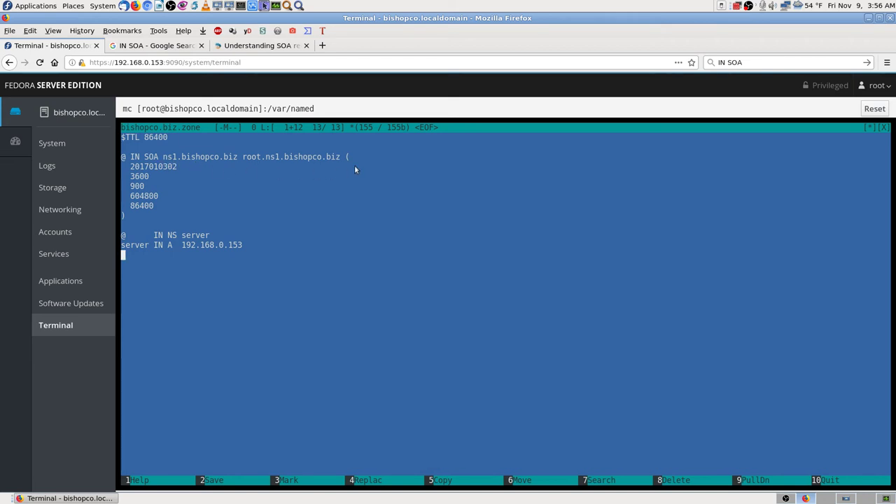
{"action": "key", "text": "Print"}
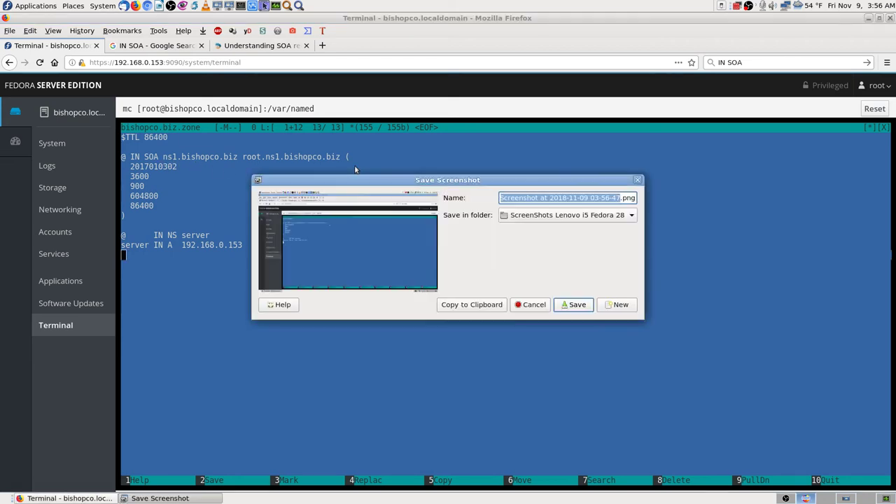
- Dismiss the screenshot dialog and return to the Bobcares 'Understanding SOA records' article
{"action": "key", "text": "Return"}
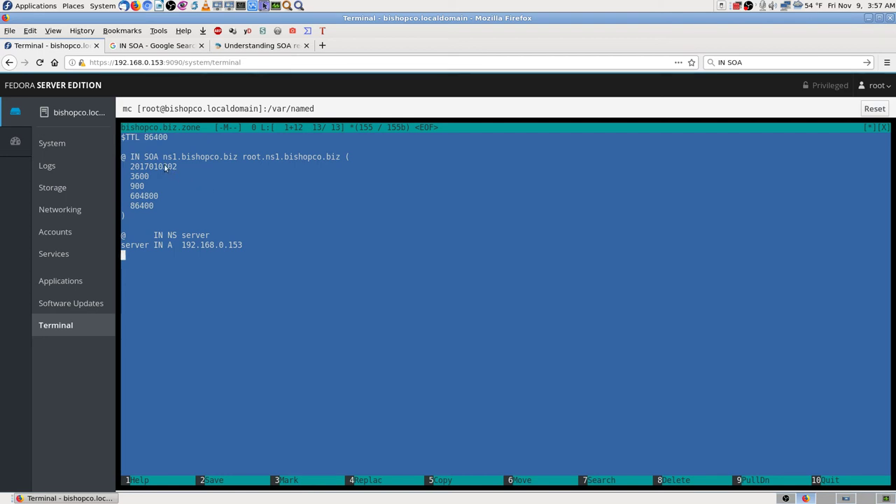
{"action": "left_click", "coordinate": [229, 48]}
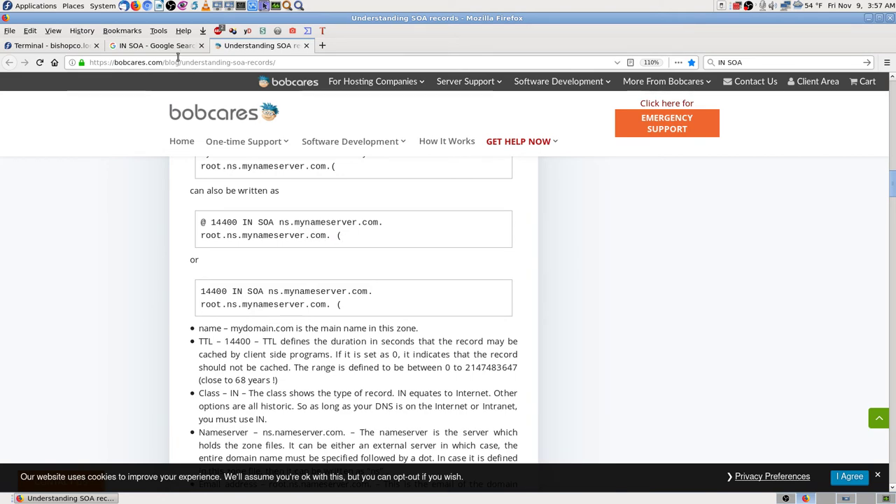
- Review the article's full mydomain.com example zone file, then return to the 'IN SOA' Google results
{"action": "left_click", "coordinate": [133, 48]}
{"action": "left_click", "coordinate": [70, 46]}
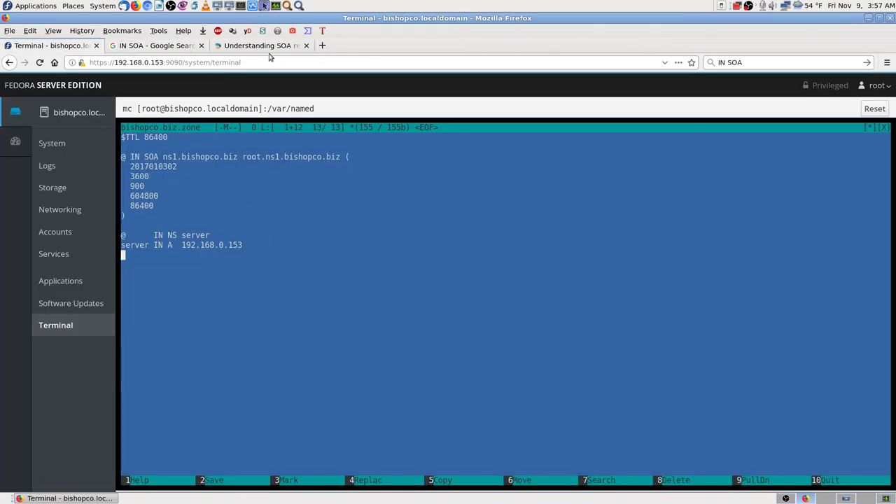
{"action": "left_click", "coordinate": [270, 46]}
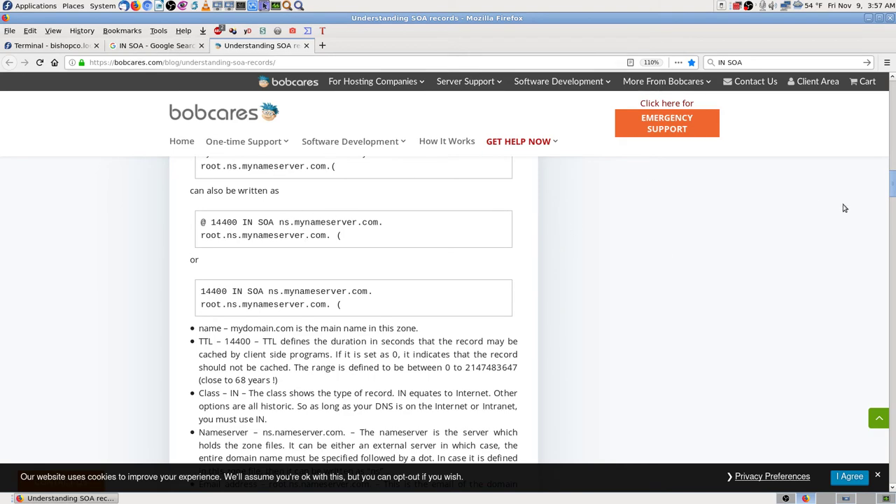
{"action": "left_click_drag", "start_coordinate": [894, 188], "coordinate": [894, 103]}
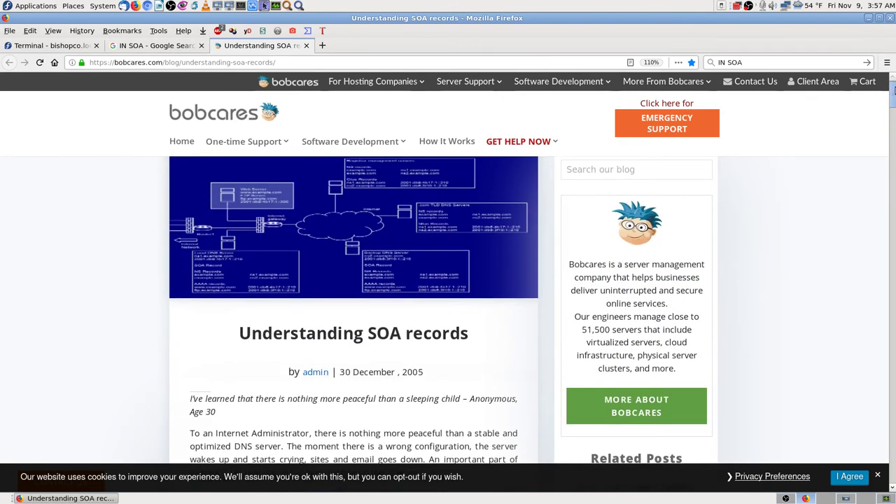
{"action": "scroll", "coordinate": [133, 345], "scroll_direction": "down", "scroll_amount": 1}
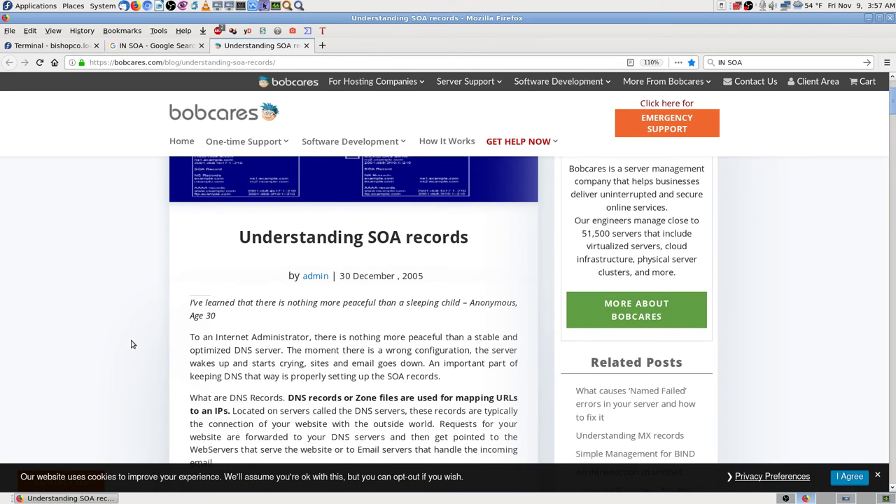
{"action": "scroll", "coordinate": [133, 345], "scroll_direction": "down", "scroll_amount": 4}
{"action": "scroll", "coordinate": [133, 345], "scroll_direction": "down", "scroll_amount": 10}
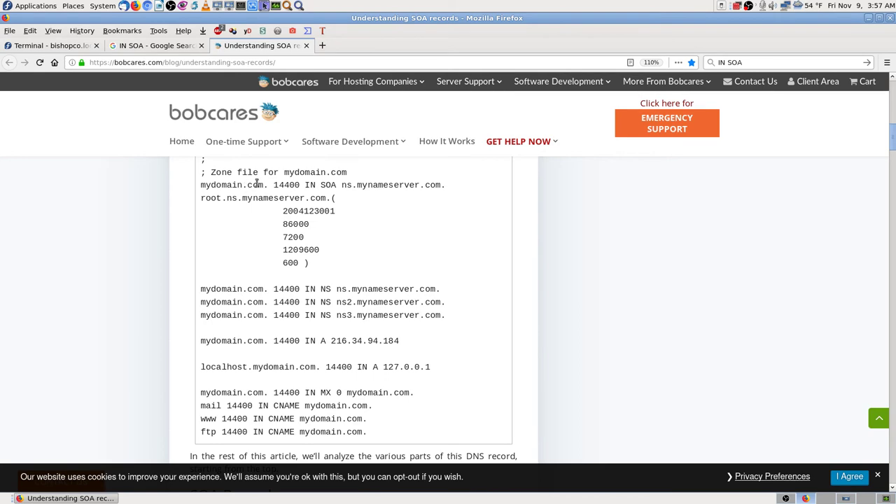
{"action": "scroll", "coordinate": [262, 188], "scroll_direction": "up", "scroll_amount": 1}
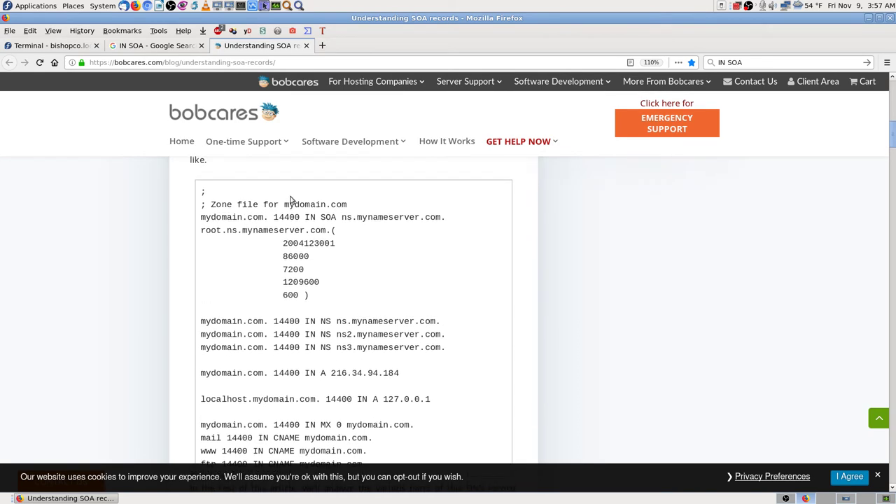
{"action": "left_click", "coordinate": [149, 49]}
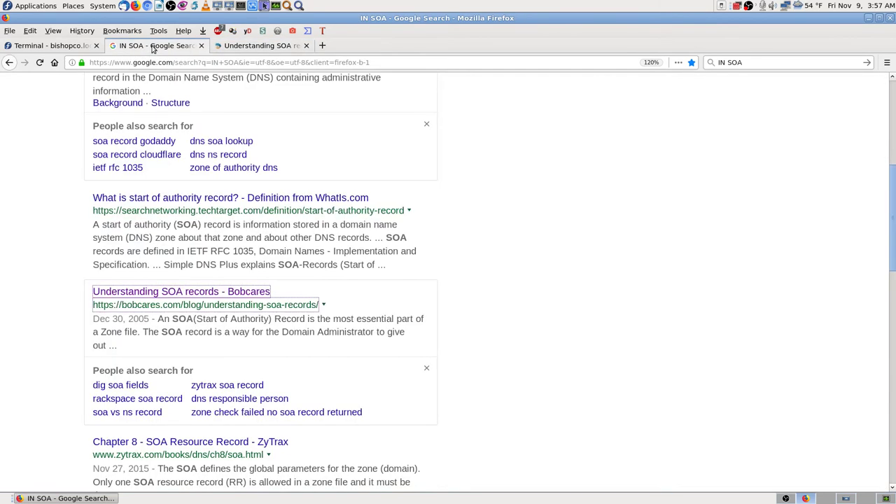
- Save bishopco.biz.zone with the ns1 SOA edits (now 155 bytes) and exit mcedit to the /var/named listing
{"action": "left_click", "coordinate": [50, 43]}
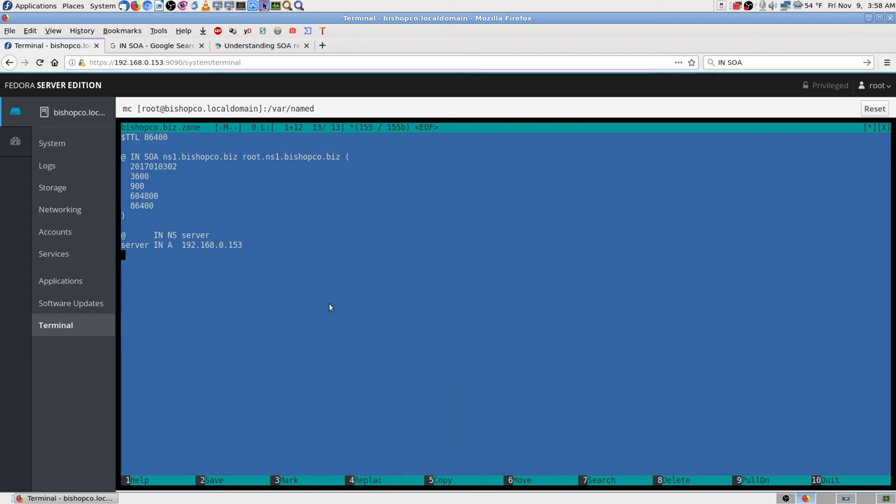
{"action": "key", "text": "F2"}
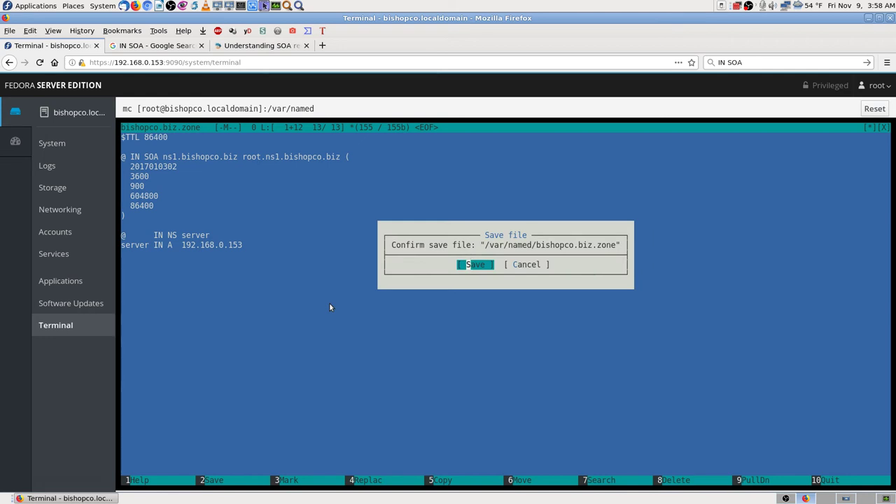
{"action": "key", "text": "Return"}
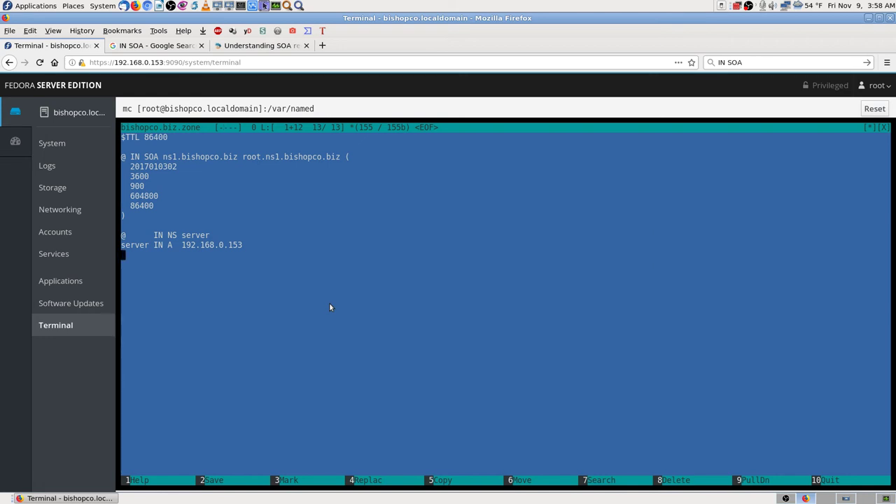
{"action": "key", "text": "F10"}
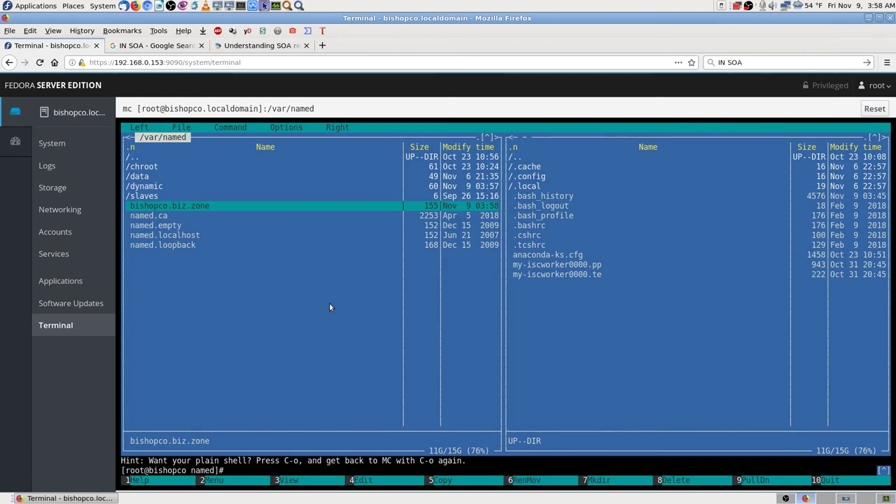
{"action": "left_click", "coordinate": [846, 498]}
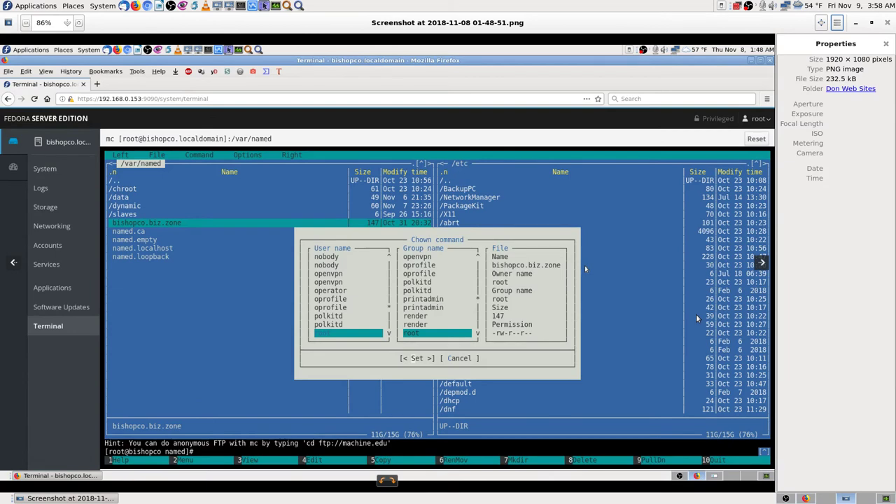
- Page through the Eye of GNOME screenshots to the /etc/named.conf nano capture, then return to Cockpit
{"action": "key", "text": "Left"}
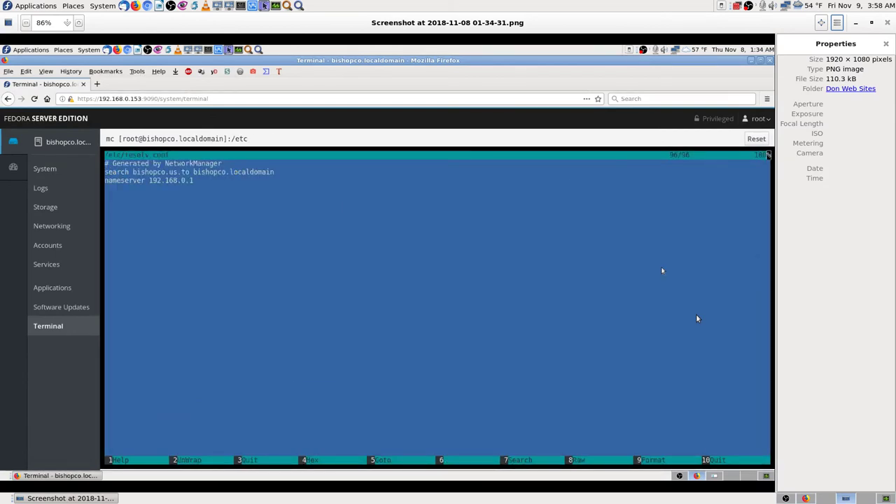
{"action": "key", "text": "Right"}
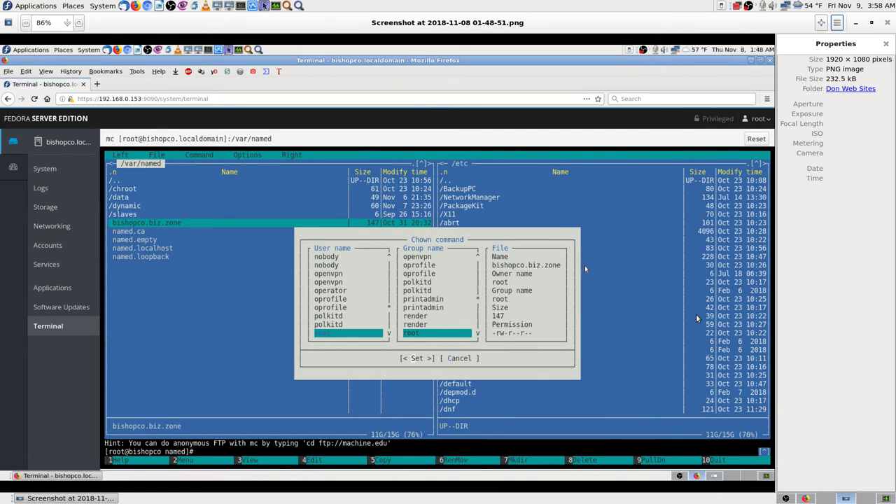
{"action": "key", "text": "Right"}
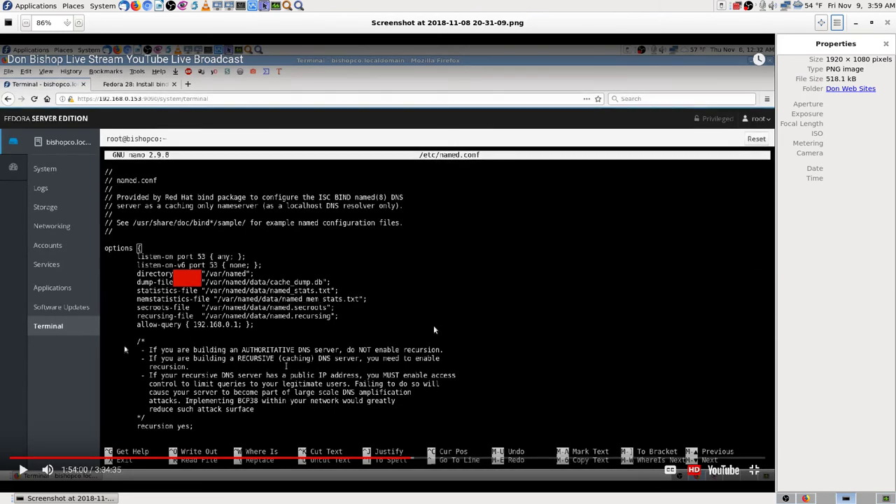
{"action": "key", "text": "Right"}
{"action": "key", "text": "Left"}
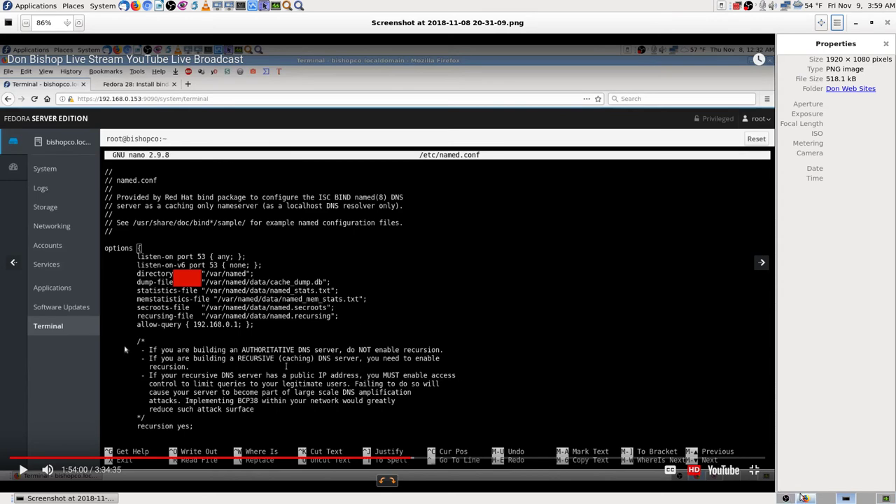
{"action": "left_click", "coordinate": [846, 498]}
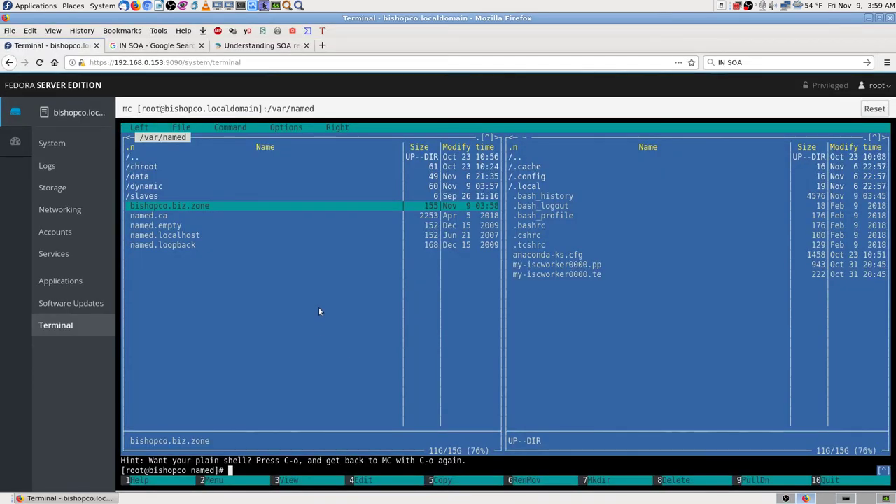
- Leave /var/named for the root directory and enter /etc in mc's left panel
{"action": "key", "text": "Down"}
{"action": "key", "text": "Down"}
{"action": "key", "text": "Down"}
{"action": "key", "text": "Down"}
{"action": "key", "text": "Up"}
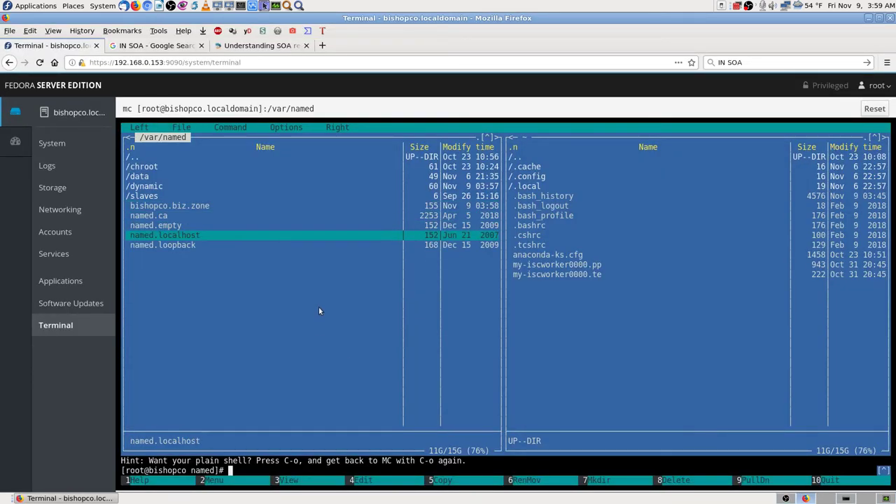
{"action": "key", "text": "Up"}
{"action": "key", "text": "Up"}
{"action": "key", "text": "Up"}
{"action": "key", "text": "Home"}
{"action": "key", "text": "Return"}
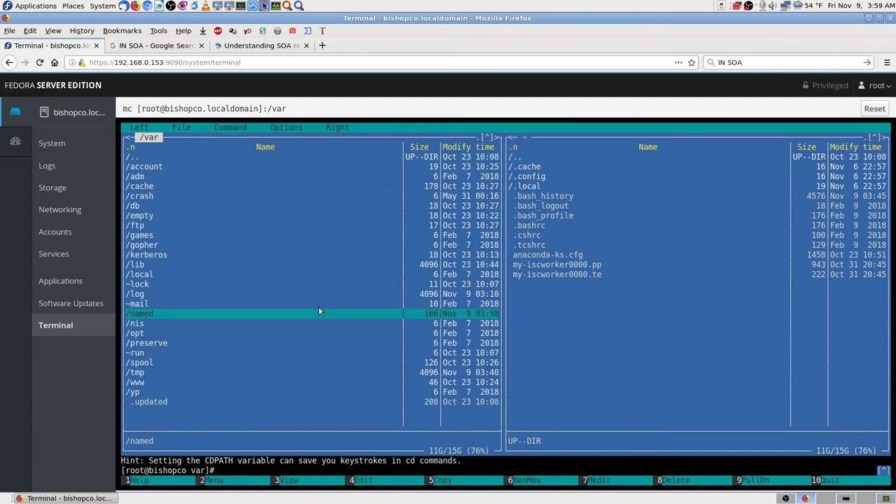
{"action": "key", "text": "Up"}
{"action": "key", "text": "Up"}
{"action": "key", "text": "Up"}
{"action": "key", "text": "Up"}
{"action": "key", "text": "Up"}
{"action": "key", "text": "Up"}
{"action": "key", "text": "Up"}
{"action": "key", "text": "Up"}
{"action": "key", "text": "Up"}
{"action": "key", "text": "Up"}
{"action": "key", "text": "Up"}
{"action": "key", "text": "Up"}
{"action": "key", "text": "Up"}
{"action": "key", "text": "Up"}
{"action": "key", "text": "Up"}
{"action": "key", "text": "Up"}
{"action": "key", "text": "Return"}
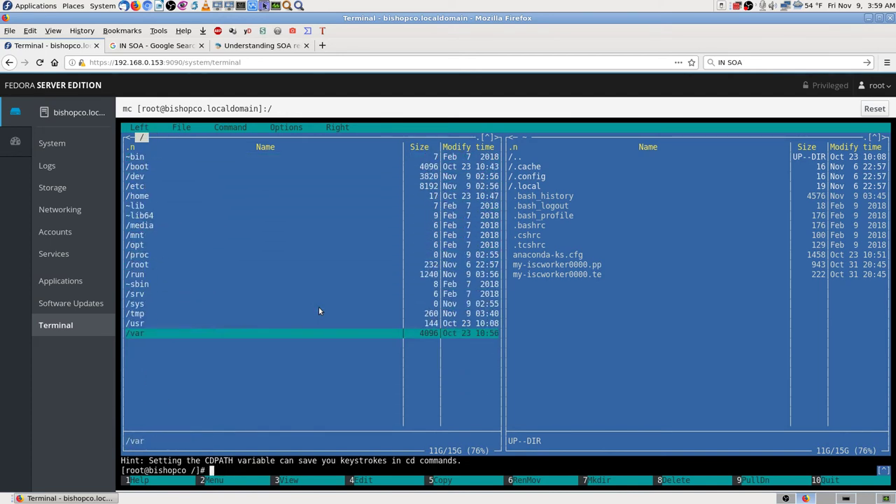
{"action": "key", "text": "Up"}
{"action": "key", "text": "Up"}
{"action": "key", "text": "Up"}
{"action": "key", "text": "Up"}
{"action": "key", "text": "Up"}
{"action": "key", "text": "Up"}
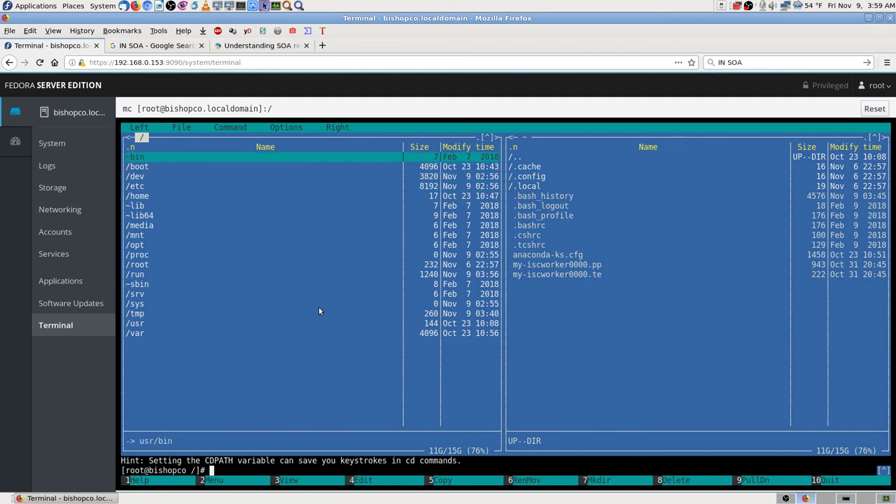
{"action": "key", "text": "Down"}
{"action": "key", "text": "Down"}
{"action": "key", "text": "Down"}
{"action": "key", "text": "Return"}
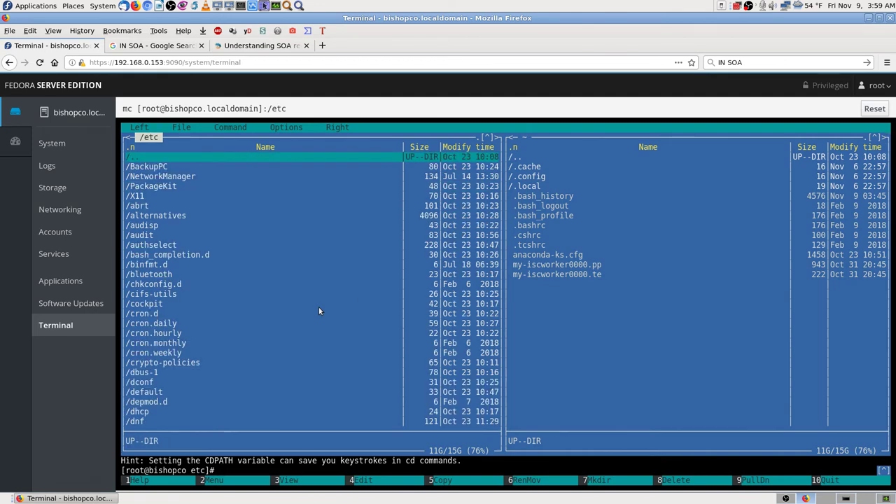
- Move down the /etc listing to the named files and highlight named.conf
{"action": "key", "text": "Down"}
{"action": "key", "text": "Down"}
{"action": "key", "text": "Down"}
{"action": "key", "text": "Down"}
{"action": "key", "text": "Down"}
{"action": "key", "text": "Down"}
{"action": "key", "text": "Down"}
{"action": "key", "text": "Down"}
{"action": "key", "text": "Down"}
{"action": "key", "text": "Down"}
{"action": "key", "text": "Down"}
{"action": "key", "text": "Down"}
{"action": "key", "text": "Down"}
{"action": "key", "text": "Down"}
{"action": "key", "text": "Down"}
{"action": "key", "text": "Down"}
{"action": "key", "text": "Down"}
{"action": "key", "text": "Down"}
{"action": "key", "text": "Down"}
{"action": "key", "text": "Down"}
{"action": "key", "text": "Down"}
{"action": "key", "text": "Down"}
{"action": "key", "text": "Down"}
{"action": "key", "text": "Down"}
{"action": "key", "text": "Down"}
{"action": "key", "text": "Down"}
{"action": "key", "text": "Down"}
{"action": "key", "text": "Down"}
{"action": "key", "text": "Down"}
{"action": "key", "text": "Down"}
{"action": "key", "text": "Down"}
{"action": "key", "text": "Down"}
{"action": "key", "text": "Down"}
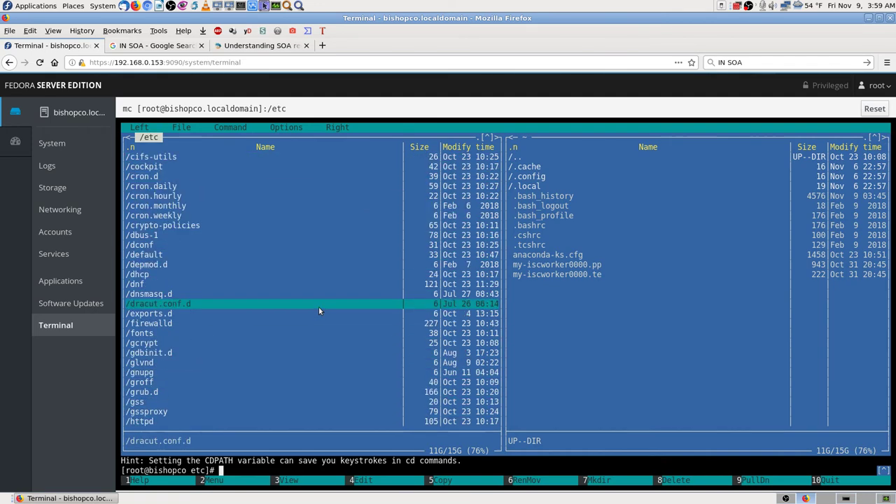
{"action": "key", "text": "Down"}
{"action": "key", "text": "Down"}
{"action": "key", "text": "Down"}
{"action": "key", "text": "Down"}
{"action": "key", "text": "Down"}
{"action": "key", "text": "Down"}
{"action": "key", "text": "Down"}
{"action": "key", "text": "Down"}
{"action": "key", "text": "Down"}
{"action": "key", "text": "Down"}
{"action": "key", "text": "Down"}
{"action": "key", "text": "Down"}
{"action": "key", "text": "Down"}
{"action": "key", "text": "Down"}
{"action": "key", "text": "Down"}
{"action": "key", "text": "Down"}
{"action": "key", "text": "Down"}
{"action": "key", "text": "Down"}
{"action": "key", "text": "Down"}
{"action": "key", "text": "Down"}
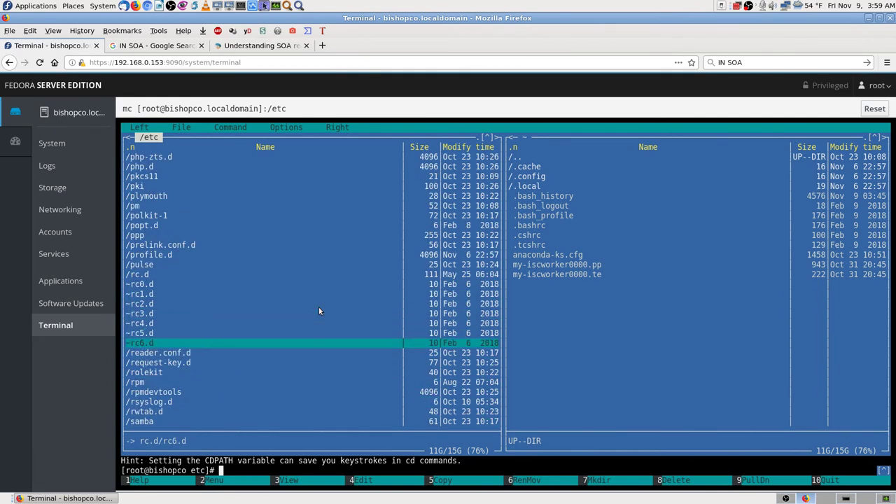
{"action": "key", "text": "Down"}
{"action": "key", "text": "Down"}
{"action": "key", "text": "Down"}
{"action": "key", "text": "Down"}
{"action": "key", "text": "Down"}
{"action": "key", "text": "Down"}
{"action": "key", "text": "Down"}
{"action": "key", "text": "Down"}
{"action": "key", "text": "Down"}
{"action": "key", "text": "Down"}
{"action": "key", "text": "Down"}
{"action": "key", "text": "Down"}
{"action": "key", "text": "Down"}
{"action": "key", "text": "Down"}
{"action": "key", "text": "Down"}
{"action": "key", "text": "Down"}
{"action": "key", "text": "Down"}
{"action": "key", "text": "Down"}
{"action": "key", "text": "Down"}
{"action": "key", "text": "Down"}
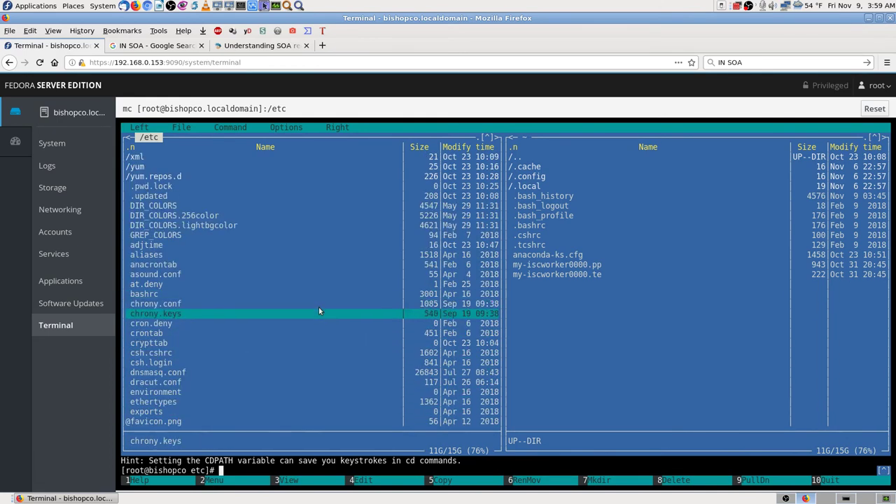
{"action": "key", "text": "Down"}
{"action": "key", "text": "Down"}
{"action": "key", "text": "Down"}
{"action": "key", "text": "Down"}
{"action": "key", "text": "Down"}
{"action": "key", "text": "Down"}
{"action": "key", "text": "Down"}
{"action": "key", "text": "Down"}
{"action": "key", "text": "Down"}
{"action": "key", "text": "Down"}
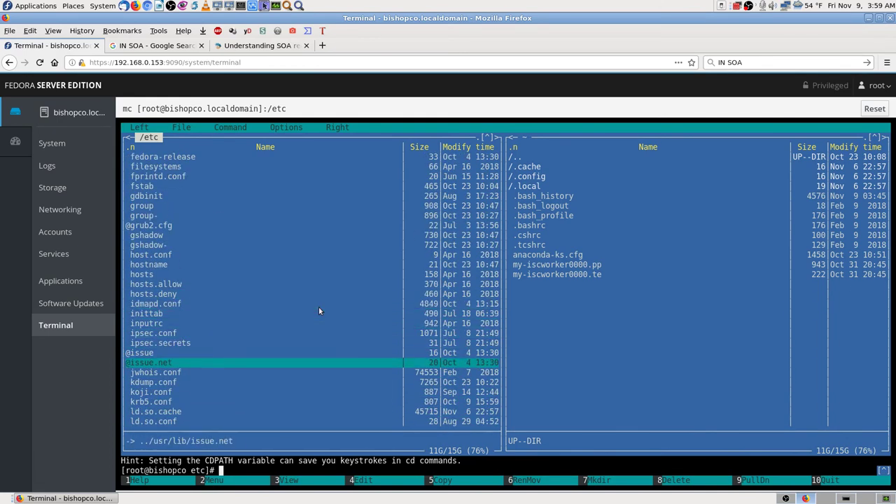
{"action": "key", "text": "Up"}
{"action": "key", "text": "Up"}
{"action": "key", "text": "Up"}
{"action": "key", "text": "Up"}
{"action": "key", "text": "Up"}
{"action": "key", "text": "Up"}
{"action": "key", "text": "Down"}
{"action": "key", "text": "Down"}
{"action": "key", "text": "Down"}
{"action": "key", "text": "Down"}
{"action": "key", "text": "Down"}
{"action": "key", "text": "Down"}
{"action": "key", "text": "Down"}
{"action": "key", "text": "Down"}
{"action": "key", "text": "Down"}
{"action": "key", "text": "Down"}
{"action": "key", "text": "Down"}
{"action": "key", "text": "Down"}
{"action": "key", "text": "Down"}
{"action": "key", "text": "Down"}
{"action": "key", "text": "Down"}
{"action": "key", "text": "Down"}
{"action": "key", "text": "Down"}
{"action": "key", "text": "Down"}
{"action": "key", "text": "Down"}
{"action": "key", "text": "Down"}
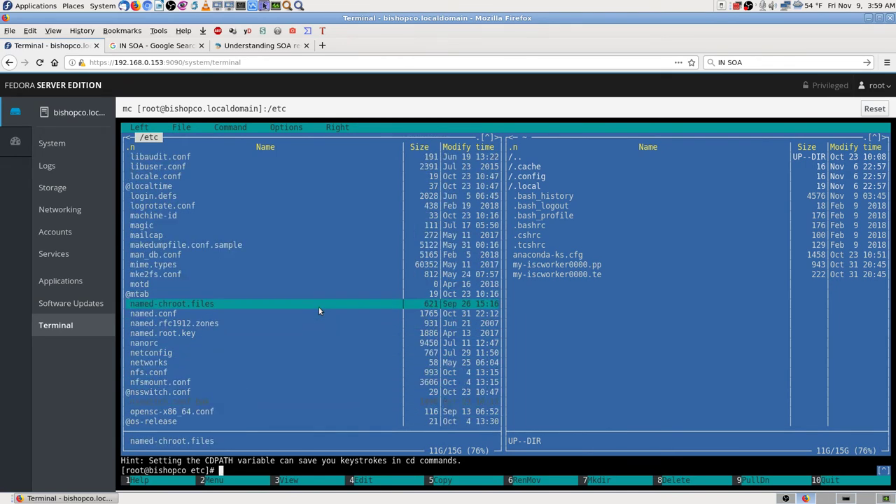
{"action": "key", "text": "Down"}
{"action": "key", "text": "Down"}
{"action": "key", "text": "Down"}
{"action": "key", "text": "Up"}
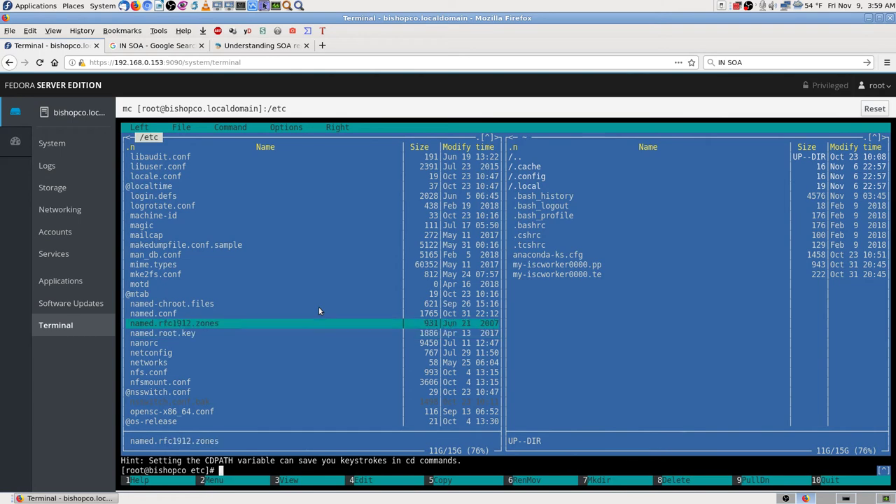
{"action": "key", "text": "Up"}
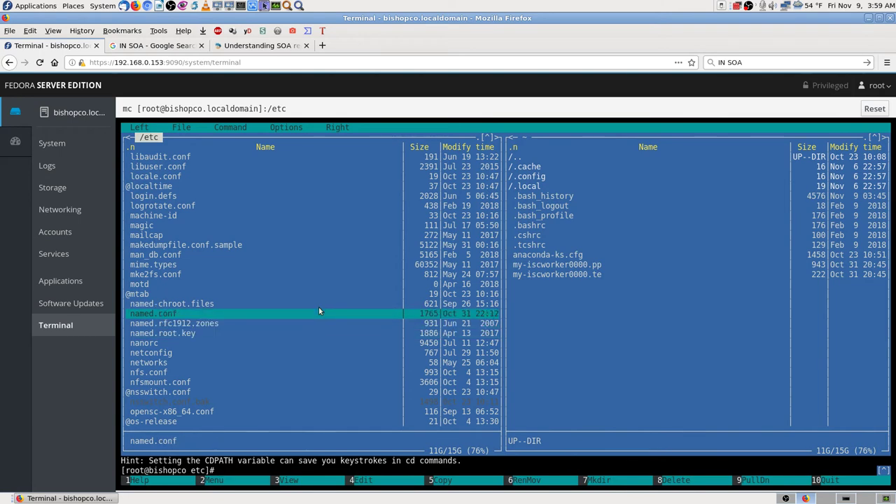
- Open /etc/named.conf in mcedit and move the cursor to the recursion setting's yes value
{"action": "key", "text": "F4"}
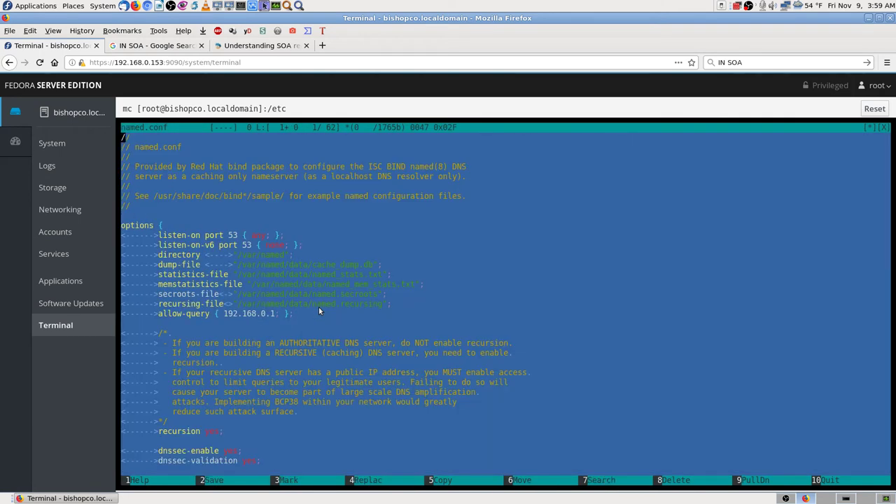
{"action": "key", "text": "Down"}
{"action": "key", "text": "Down"}
{"action": "key", "text": "Down"}
{"action": "key", "text": "Down"}
{"action": "key", "text": "Down"}
{"action": "key", "text": "Down"}
{"action": "key", "text": "Down"}
{"action": "key", "text": "Down"}
{"action": "key", "text": "Down"}
{"action": "key", "text": "Down"}
{"action": "key", "text": "Right"}
{"action": "key", "text": "Left"}
{"action": "key", "text": "Right"}
{"action": "key", "text": "Right"}
{"action": "key", "text": "Home"}
{"action": "key", "text": "Down"}
{"action": "key", "text": "Down"}
{"action": "key", "text": "Up"}
{"action": "key", "text": "Up"}
{"action": "key", "text": "Down"}
{"action": "key", "text": "Down"}
{"action": "key", "text": "Down"}
{"action": "key", "text": "Down"}
{"action": "key", "text": "Down"}
{"action": "key", "text": "Down"}
{"action": "key", "text": "Down"}
{"action": "key", "text": "Down"}
{"action": "key", "text": "Down"}
{"action": "key", "text": "Down"}
{"action": "key", "text": "Down"}
{"action": "key", "text": "Down"}
{"action": "key", "text": "Down"}
{"action": "key", "text": "Down"}
{"action": "key", "text": "Down"}
{"action": "key", "text": "Down"}
{"action": "key", "text": "Down"}
{"action": "key", "text": "Down"}
{"action": "key", "text": "Down"}
{"action": "key", "text": "Down"}
{"action": "key", "text": "Right"}
{"action": "key", "text": "Right"}
{"action": "key", "text": "Right"}
{"action": "key", "text": "Right"}
{"action": "key", "text": "Right"}
{"action": "key", "text": "Right"}
{"action": "key", "text": "Right"}
{"action": "key", "text": "Right"}
{"action": "key", "text": "Right"}
{"action": "key", "text": "Right"}
{"action": "key", "text": "Right"}
{"action": "key", "text": "Right"}
{"action": "key", "text": "Right"}
{"action": "key", "text": "Right"}
{"action": "key", "text": "Left"}
{"action": "key", "text": "Left"}
{"action": "key", "text": "Left"}
- Change 'recursion yes;' to 'recursion no;', taking screenshots before and after the edit
{"action": "key", "text": "Print"}
{"action": "key", "text": "Escape"}
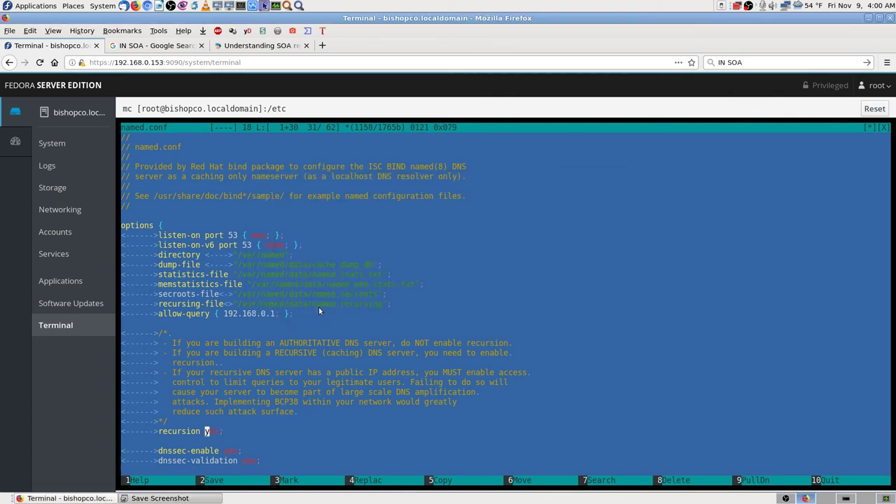
{"action": "key", "text": "Delete"}
{"action": "key", "text": "Delete"}
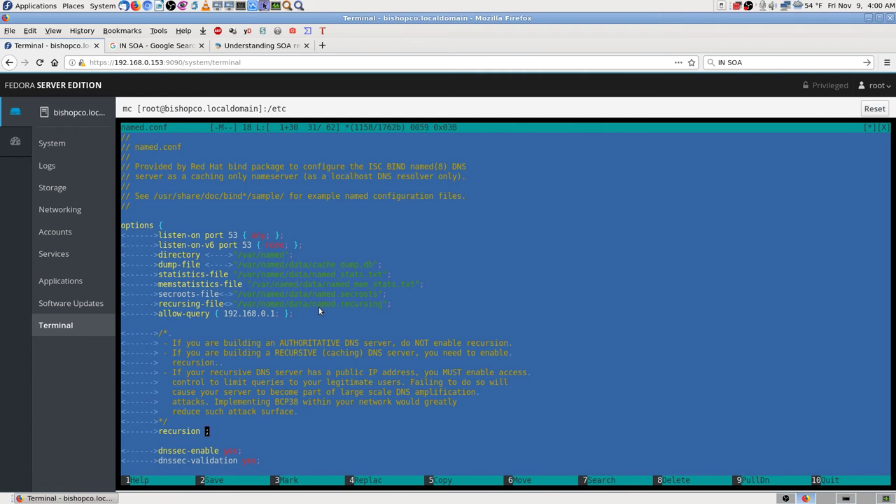
{"action": "type", "text": "ni"}
{"action": "key", "text": "BackSpace"}
{"action": "type", "text": "o"}
{"action": "key", "text": "Right"}
{"action": "key", "text": "BackSpace"}
{"action": "key", "text": "BackSpace"}
{"action": "key", "text": "Print"}
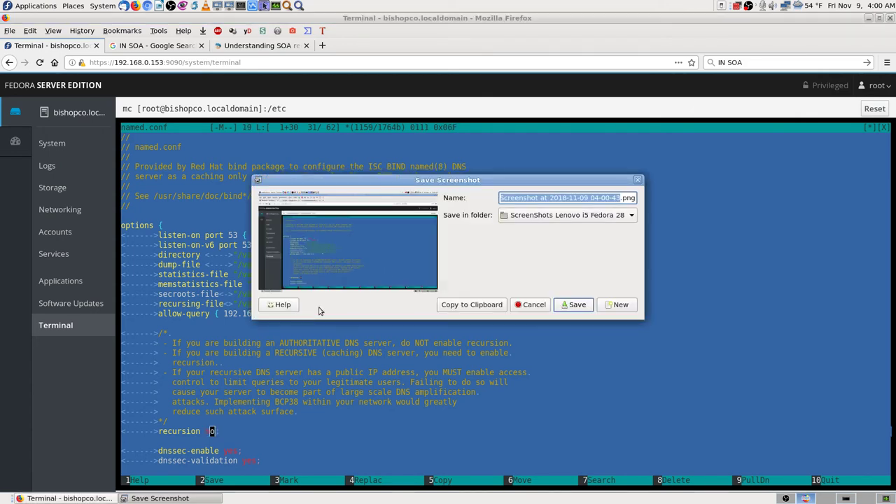
{"action": "key", "text": "Escape"}
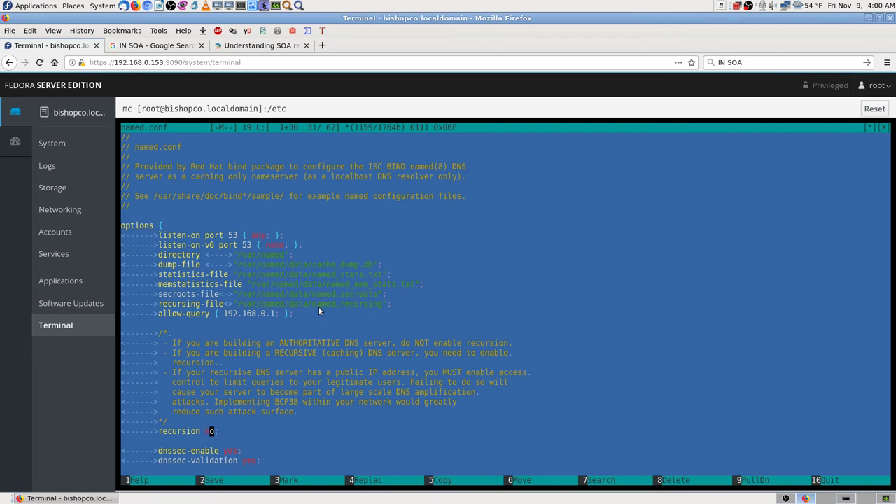
{"action": "key", "text": "Down"}
{"action": "key", "text": "Down"}
{"action": "key", "text": "Down"}
{"action": "key", "text": "Down"}
{"action": "key", "text": "Down"}
{"action": "key", "text": "Down"}
{"action": "key", "text": "Down"}
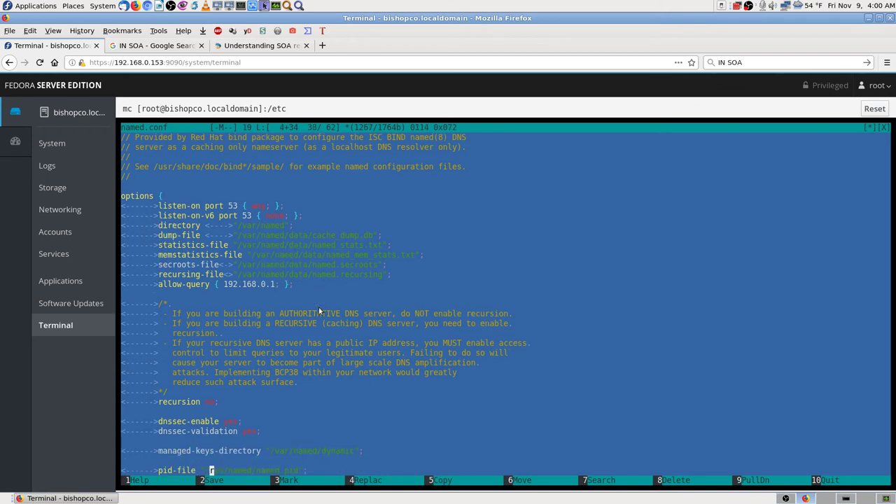
{"action": "key", "text": "Down"}
{"action": "key", "text": "Left"}
{"action": "key", "text": "Left"}
{"action": "key", "text": "Left"}
{"action": "key", "text": "Left"}
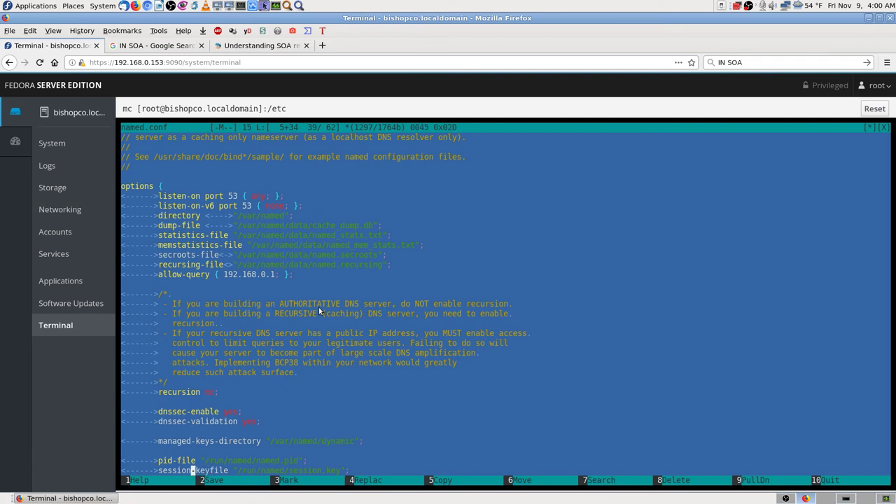
{"action": "key", "text": "Left"}
{"action": "key", "text": "Left"}
{"action": "key", "text": "Left"}
{"action": "key", "text": "Left"}
{"action": "key", "text": "Left"}
{"action": "key", "text": "Left"}
{"action": "key", "text": "Left"}
{"action": "key", "text": "Left"}
{"action": "key", "text": "Right"}
{"action": "key", "text": "Down"}
{"action": "key", "text": "Down"}
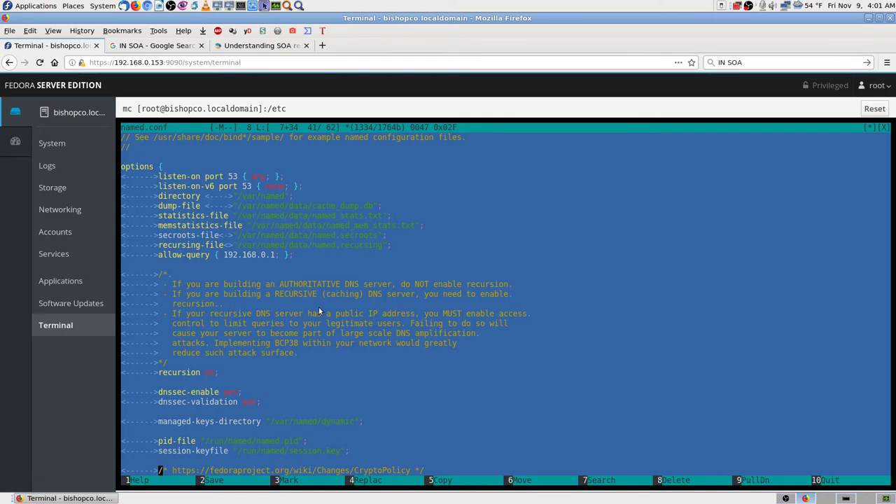
{"action": "key", "text": "Down"}
{"action": "key", "text": "Down"}
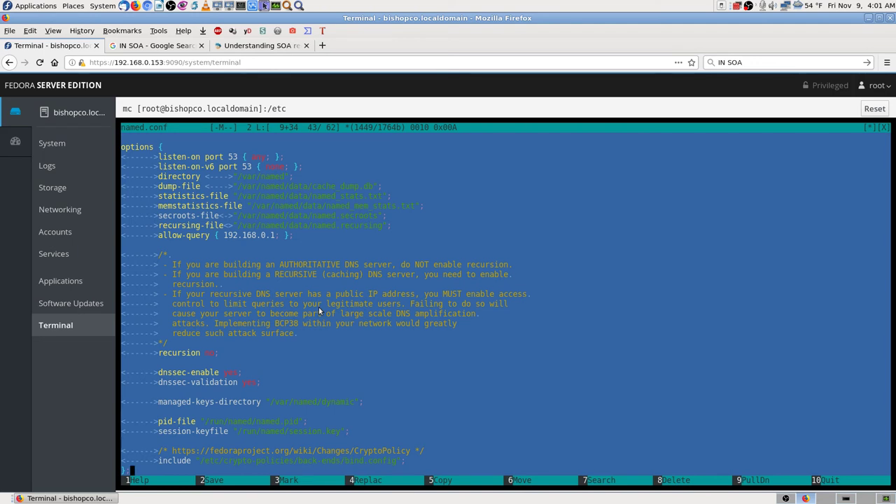
{"action": "key", "text": "Down"}
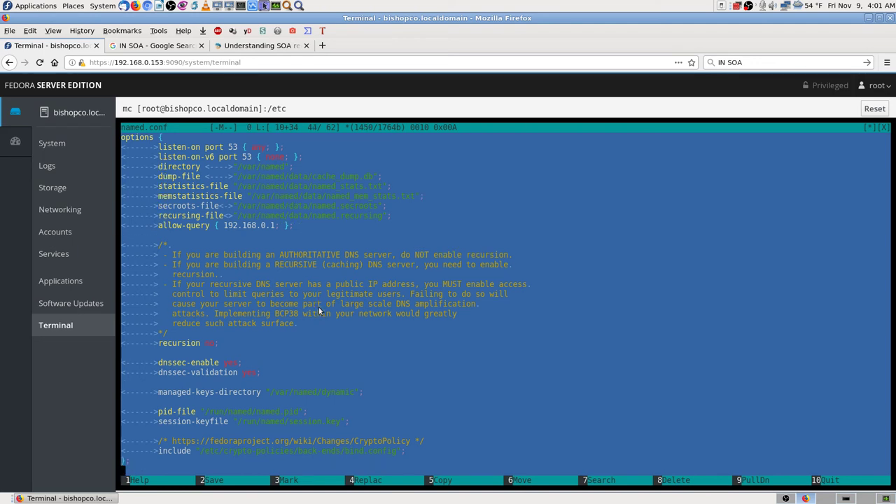
{"action": "key", "text": "Down"}
{"action": "key", "text": "Down"}
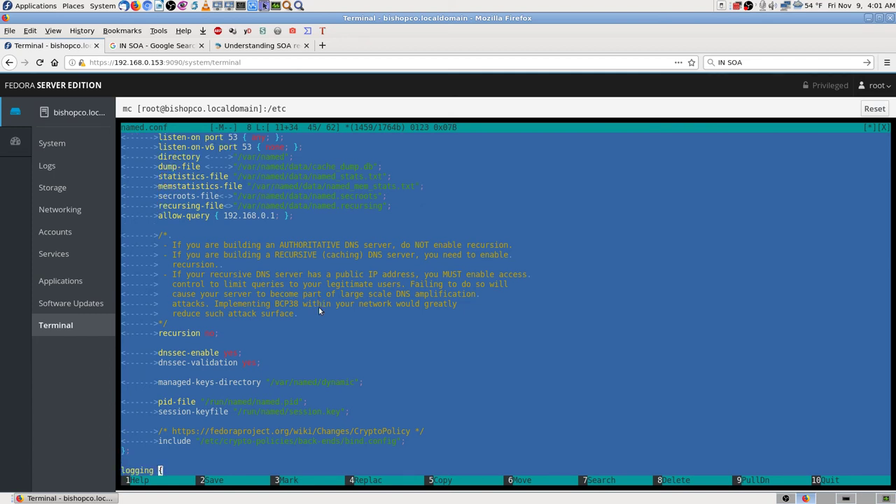
{"action": "key", "text": "Down"}
{"action": "key", "text": "Down"}
{"action": "key", "text": "Down"}
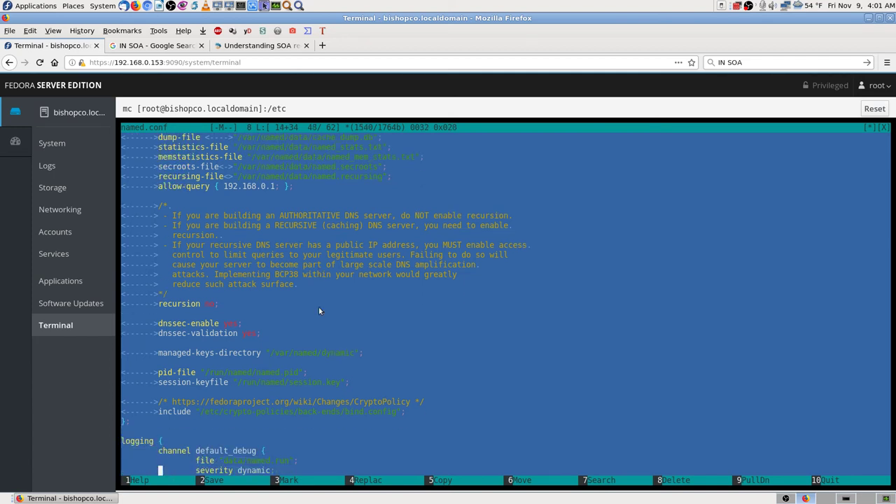
{"action": "key", "text": "Down"}
{"action": "key", "text": "Down"}
{"action": "key", "text": "Down"}
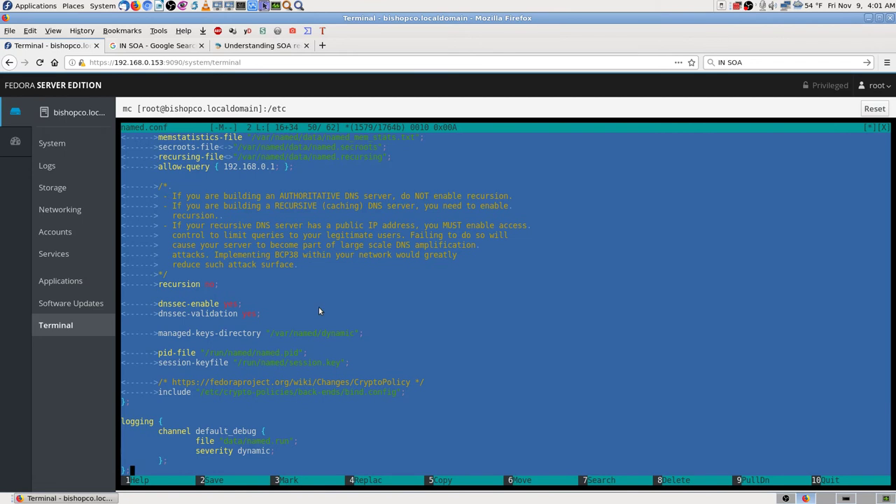
{"action": "key", "text": "Down"}
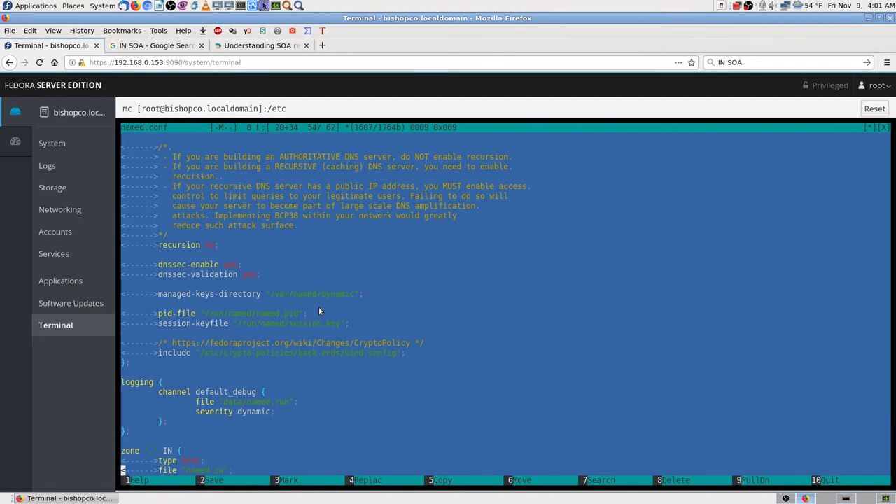
{"action": "key", "text": "Up"}
{"action": "key", "text": "Left"}
{"action": "key", "text": "Left"}
{"action": "key", "text": "Left"}
{"action": "key", "text": "Left"}
{"action": "key", "text": "Left"}
{"action": "key", "text": "Left"}
{"action": "key", "text": "Left"}
{"action": "key", "text": "Left"}
{"action": "key", "text": "Left"}
{"action": "key", "text": "Left"}
{"action": "key", "text": "Left"}
{"action": "key", "text": "Left"}
{"action": "key", "text": "Left"}
{"action": "key", "text": "Down"}
{"action": "key", "text": "Down"}
{"action": "key", "text": "Down"}
{"action": "key", "text": "Down"}
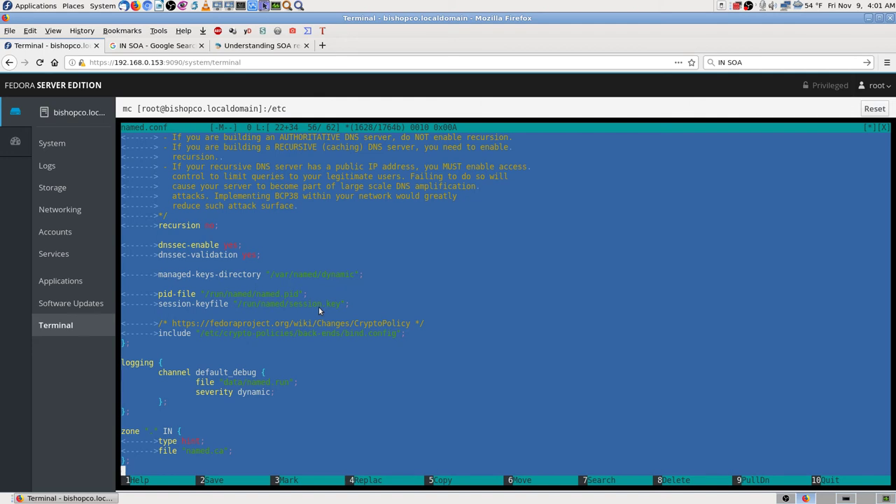
{"action": "key", "text": "Down"}
{"action": "key", "text": "Down"}
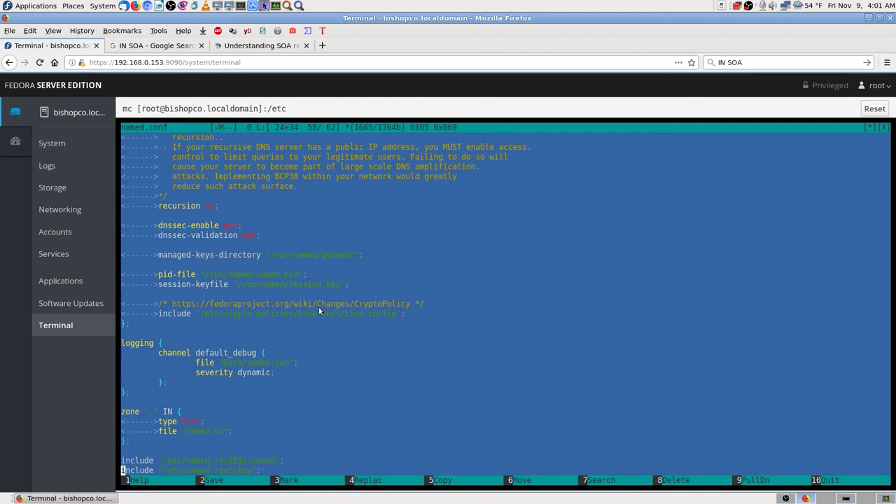
- Inspect the root "." zone block (type hint, file named.ca) in named.conf and capture screenshots of it
{"action": "key", "text": "Up"}
{"action": "key", "text": "Up"}
{"action": "key", "text": "Up"}
{"action": "key", "text": "Up"}
{"action": "key", "text": "Up"}
{"action": "key", "text": "Up"}
{"action": "key", "text": "Down"}
{"action": "key", "text": "Down"}
{"action": "key", "text": "Right"}
{"action": "key", "text": "Right"}
{"action": "key", "text": "Right"}
{"action": "key", "text": "Right"}
{"action": "key", "text": "Right"}
{"action": "key", "text": "Right"}
{"action": "key", "text": "Right"}
{"action": "key", "text": "Right"}
{"action": "key", "text": "Right"}
{"action": "key", "text": "Right"}
{"action": "key", "text": "Right"}
{"action": "key", "text": "Right"}
{"action": "key", "text": "Right"}
{"action": "key", "text": "Right"}
{"action": "key", "text": "Right"}
{"action": "key", "text": "Right"}
{"action": "key", "text": "Left"}
{"action": "key", "text": "Left"}
{"action": "key", "text": "Left"}
{"action": "key", "text": "Left"}
{"action": "key", "text": "Left"}
{"action": "key", "text": "Left"}
{"action": "key", "text": "Left"}
{"action": "key", "text": "Left"}
{"action": "key", "text": "Left"}
{"action": "key", "text": "Left"}
{"action": "key", "text": "Left"}
{"action": "key", "text": "Up"}
{"action": "key", "text": "Right"}
{"action": "key", "text": "Right"}
{"action": "key", "text": "Right"}
{"action": "key", "text": "Right"}
{"action": "key", "text": "Left"}
{"action": "key", "text": "Left"}
{"action": "key", "text": "Left"}
{"action": "key", "text": "Left"}
{"action": "key", "text": "Up"}
{"action": "key", "text": "Left"}
{"action": "key", "text": "Left"}
{"action": "key", "text": "Left"}
{"action": "key", "text": "Left"}
{"action": "key", "text": "Left"}
{"action": "key", "text": "Left"}
{"action": "key", "text": "Left"}
{"action": "key", "text": "Left"}
{"action": "key", "text": "Left"}
{"action": "key", "text": "Left"}
{"action": "key", "text": "Left"}
{"action": "key", "text": "Left"}
{"action": "key", "text": "Print"}
{"action": "key", "text": "Return"}
{"action": "key", "text": "Down"}
{"action": "key", "text": "Down"}
{"action": "key", "text": "Down"}
{"action": "key", "text": "Down"}
{"action": "key", "text": "Down"}
{"action": "key", "text": "Down"}
{"action": "key", "text": "Down"}
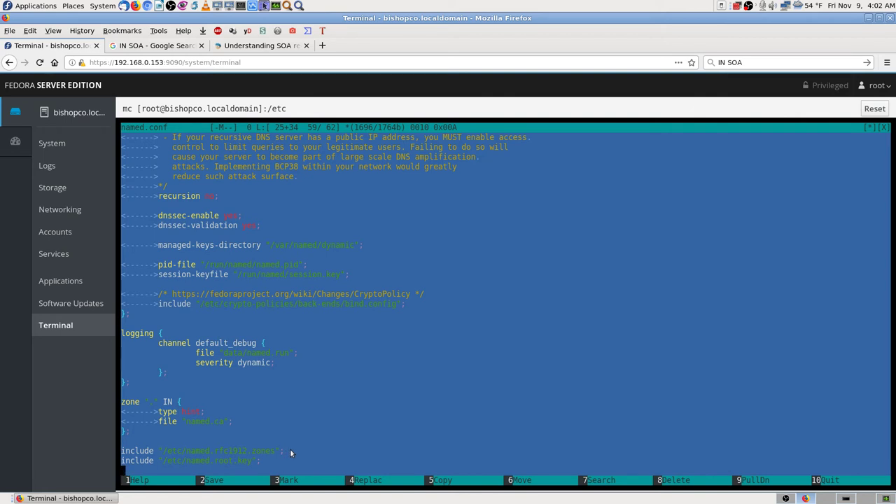
{"action": "key", "text": "Print"}
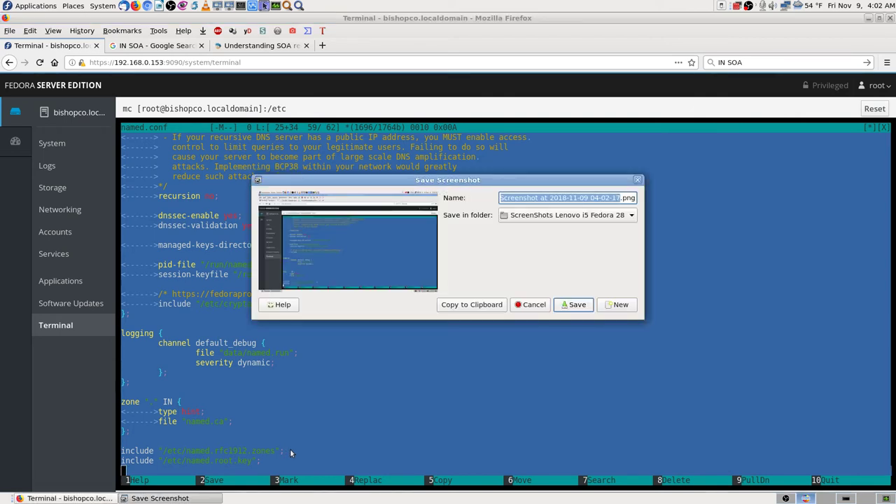
- Paste a zone "bishopco.biz" master entry using bishopco.biz.zone at the end of named.conf, screenshot it, and start saving
{"action": "key", "text": "Return"}
{"action": "type", "text": "zone \"bishopco.biz\" in { type master; file \"bishopco.biz.zone\"; }"}
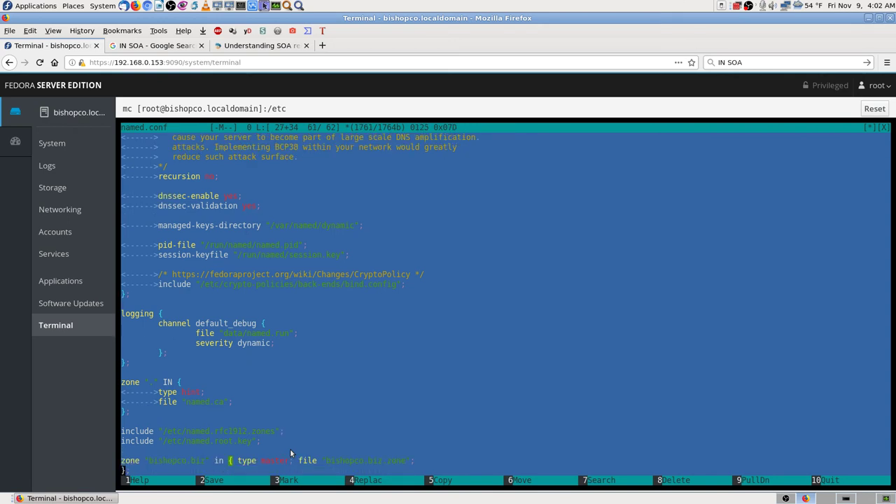
{"action": "key", "text": "Up"}
{"action": "key", "text": "Down"}
{"action": "key", "text": "Down"}
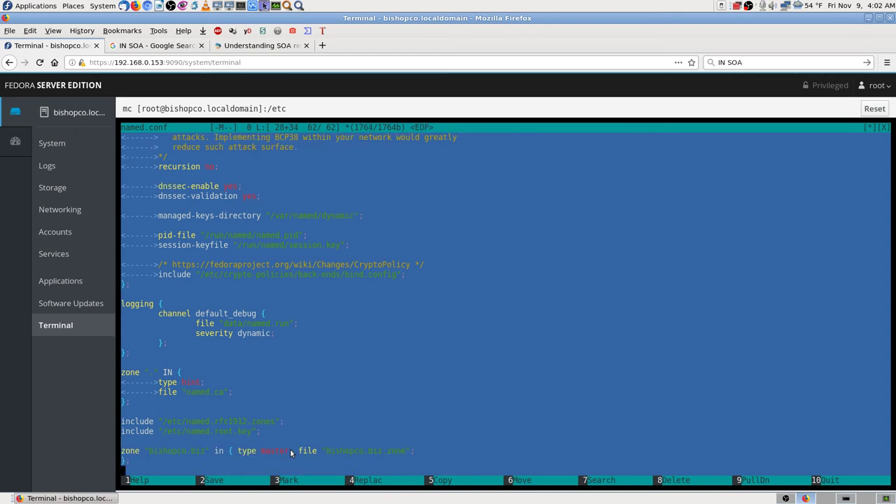
{"action": "key", "text": "Up"}
{"action": "key", "text": "Up"}
{"action": "key", "text": "Print"}
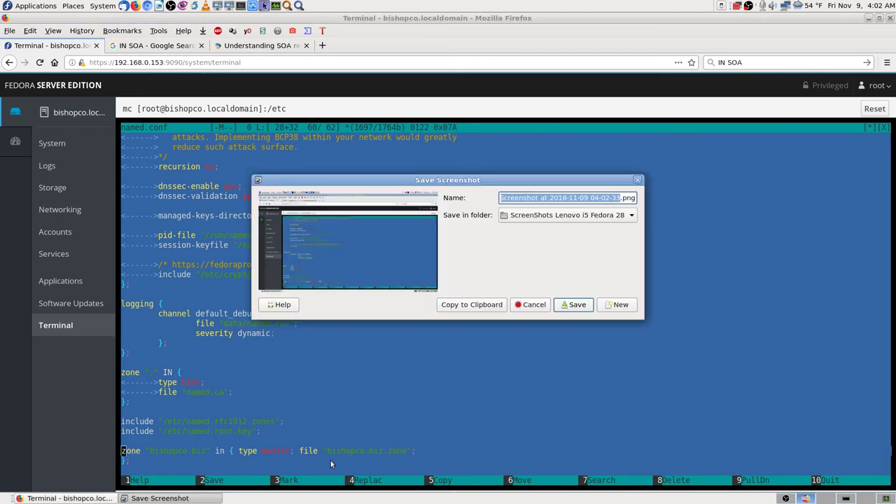
{"action": "key", "text": "Escape"}
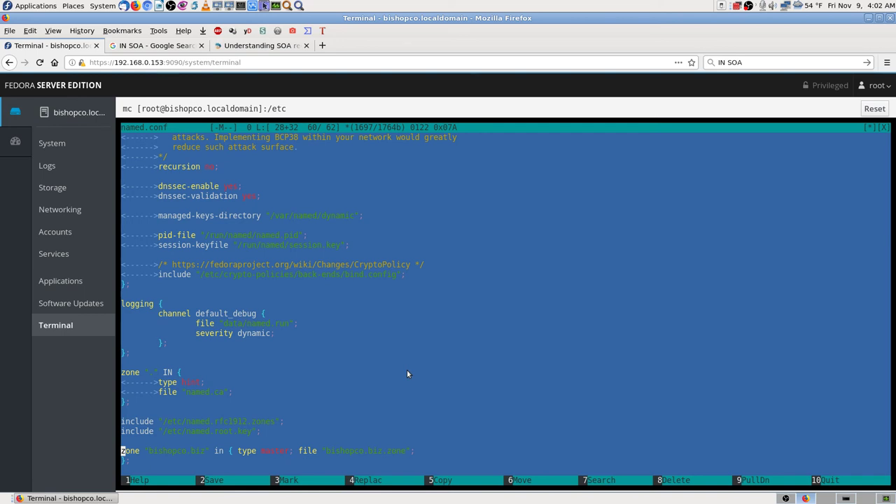
{"action": "key", "text": "F2"}
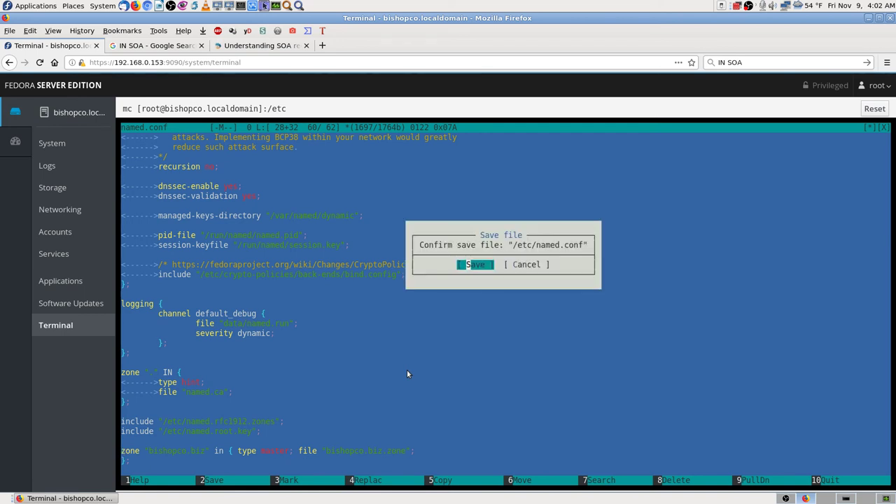
- Confirm saving /etc/named.conf, quit mcedit, and open named.conf in the read-only viewer
{"action": "key", "text": "Return"}
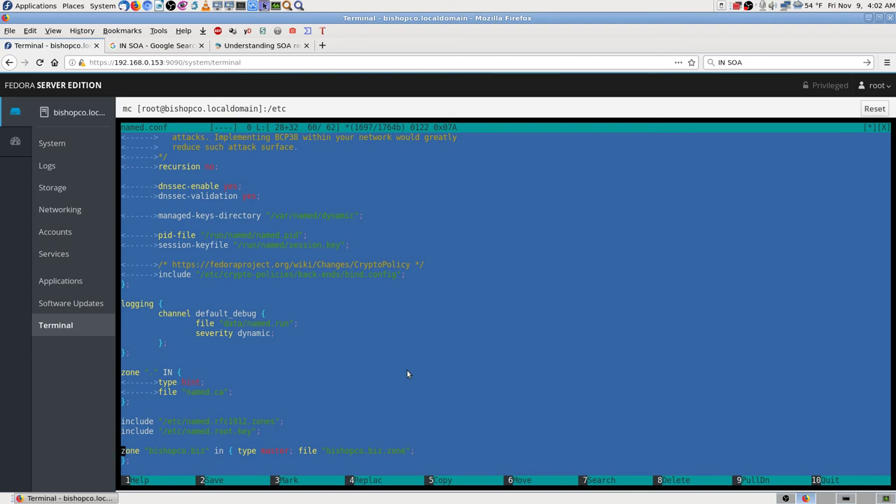
{"action": "key", "text": "F10"}
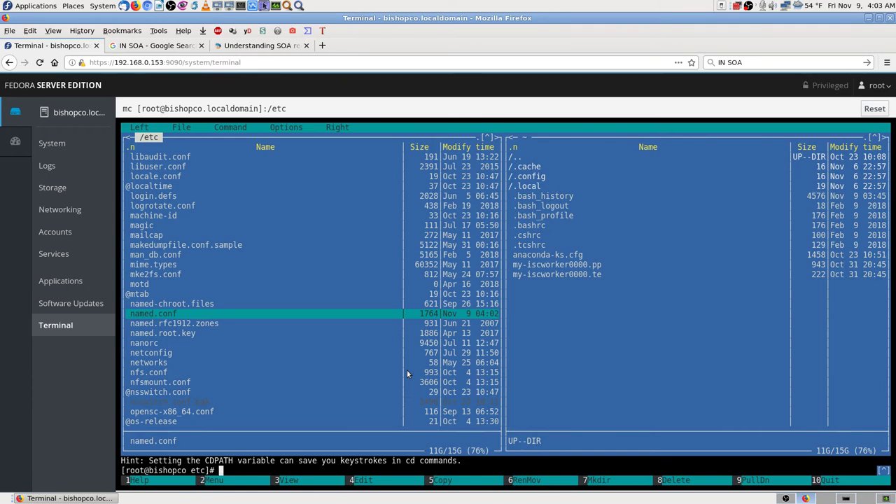
{"action": "key", "text": "F3"}
- Scroll through named.conf read-only, close the viewer, and look over the named files in /etc
{"action": "scroll", "coordinate": [407, 373], "scroll_direction": "down", "scroll_amount": 9}
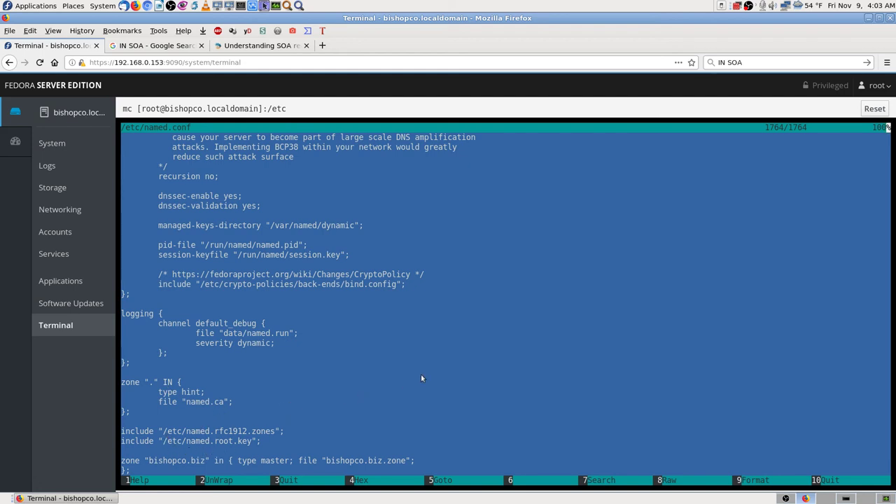
{"action": "key", "text": "F3"}
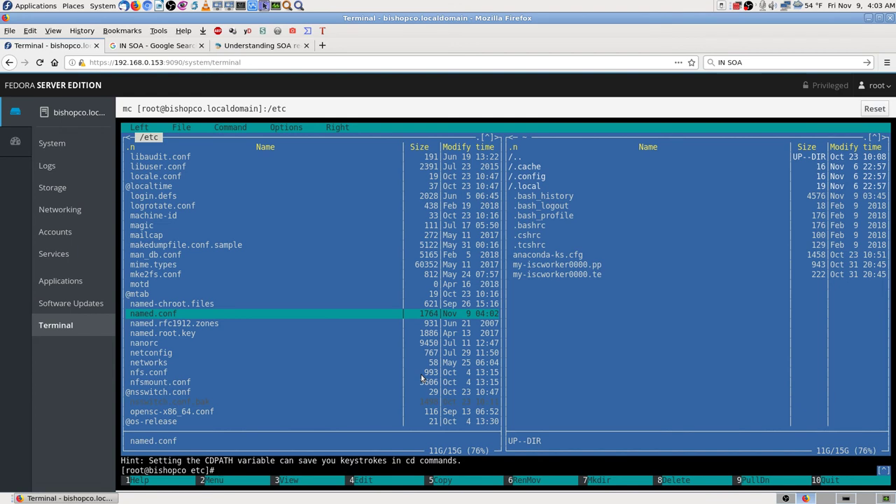
{"action": "key", "text": "Down"}
{"action": "key", "text": "Down"}
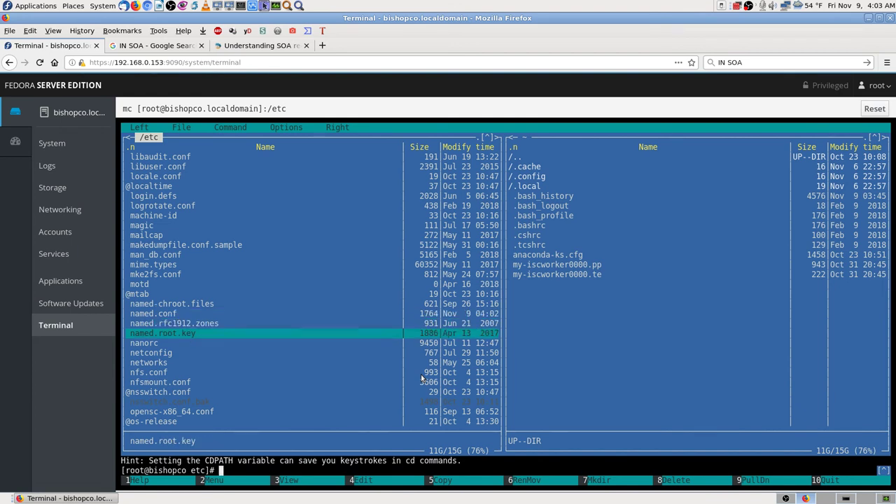
{"action": "key", "text": "Down"}
{"action": "key", "text": "Up"}
{"action": "key", "text": "Up"}
{"action": "key", "text": "Up"}
{"action": "key", "text": "Up"}
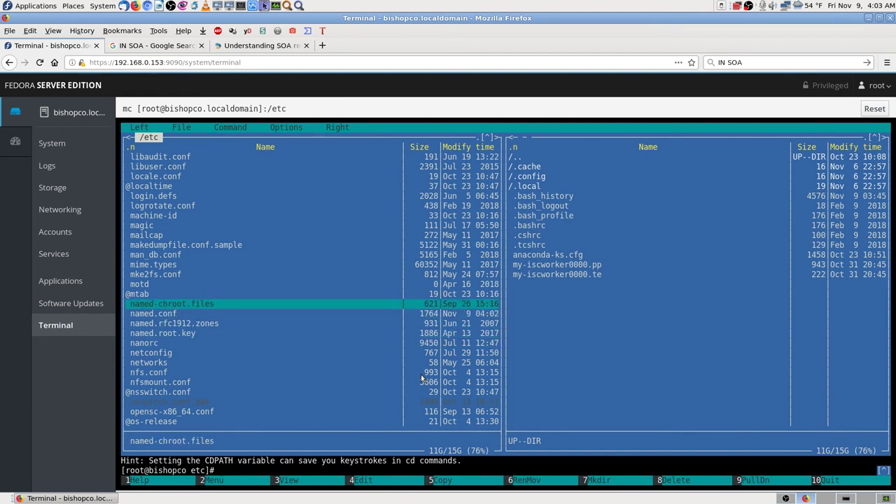
{"action": "key", "text": "Up"}
{"action": "key", "text": "Down"}
{"action": "key", "text": "Down"}
{"action": "key", "text": "Down"}
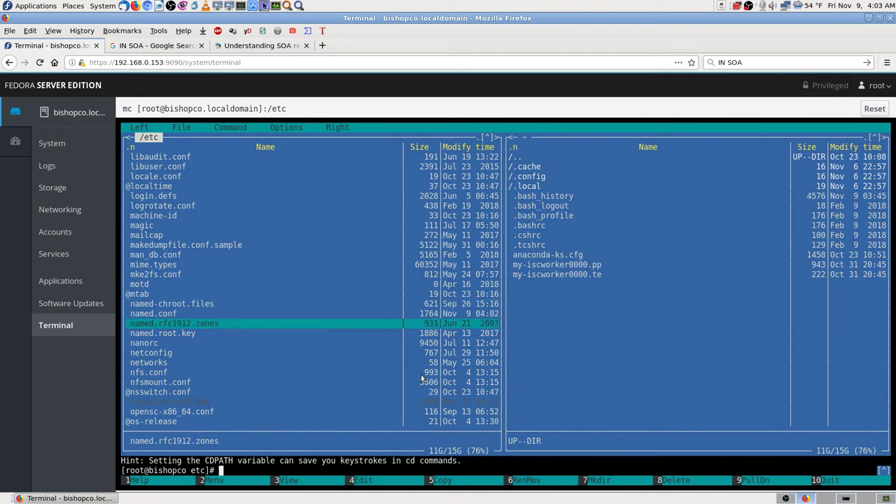
{"action": "key", "text": "Down"}
{"action": "key", "text": "Up"}
{"action": "key", "text": "Up"}
{"action": "key", "text": "Up"}
{"action": "key", "text": "Up"}
{"action": "key", "text": "Up"}
{"action": "key", "text": "Up"}
{"action": "key", "text": "Up"}
{"action": "key", "text": "Up"}
{"action": "key", "text": "Up"}
{"action": "key", "text": "Up"}
{"action": "key", "text": "Up"}
{"action": "key", "text": "Up"}
{"action": "key", "text": "Up"}
{"action": "key", "text": "Up"}
{"action": "key", "text": "Up"}
{"action": "key", "text": "Up"}
{"action": "key", "text": "Up"}
{"action": "key", "text": "Up"}
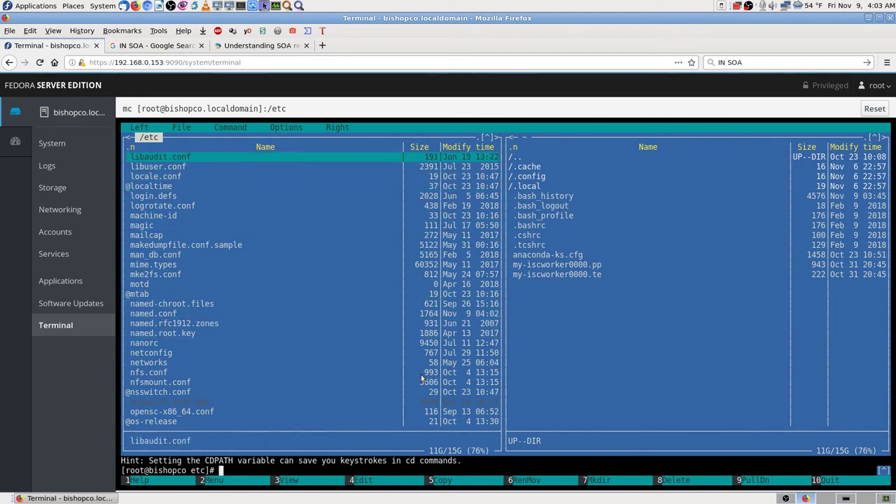
{"action": "key", "text": "Up"}
{"action": "key", "text": "Up"}
{"action": "key", "text": "Up"}
{"action": "key", "text": "Up"}
{"action": "key", "text": "Up"}
{"action": "key", "text": "Up"}
{"action": "key", "text": "Up"}
{"action": "key", "text": "Up"}
{"action": "key", "text": "Up"}
{"action": "key", "text": "Up"}
{"action": "key", "text": "Up"}
{"action": "key", "text": "Up"}
{"action": "key", "text": "Up"}
{"action": "key", "text": "Up"}
{"action": "key", "text": "Up"}
{"action": "key", "text": "Up"}
{"action": "key", "text": "Up"}
{"action": "key", "text": "Up"}
{"action": "key", "text": "Up"}
{"action": "key", "text": "Up"}
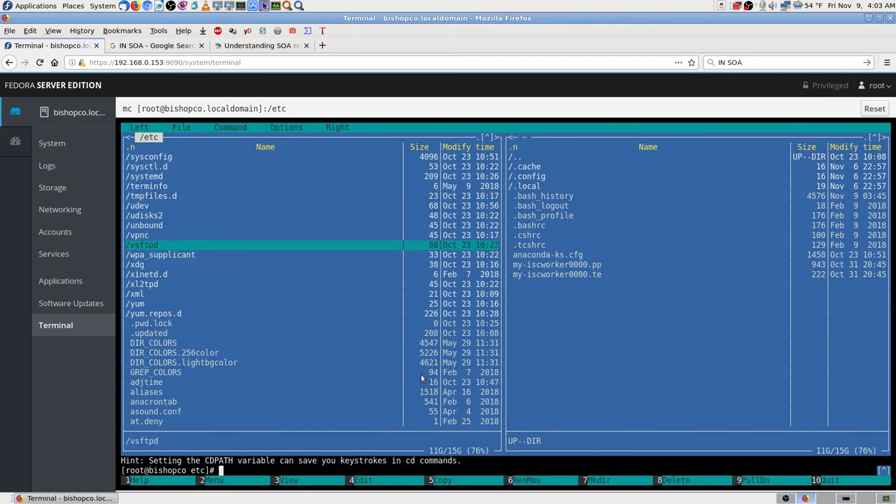
- Go up from /etc to the root directory and back into /etc
{"action": "key", "text": "Up"}
{"action": "key", "text": "Up"}
{"action": "key", "text": "Up"}
{"action": "key", "text": "Up"}
{"action": "key", "text": "Up"}
{"action": "key", "text": "Up"}
{"action": "key", "text": "Up"}
{"action": "key", "text": "Up"}
{"action": "key", "text": "Up"}
{"action": "key", "text": "Up"}
{"action": "key", "text": "Up"}
{"action": "key", "text": "Up"}
{"action": "key", "text": "Up"}
{"action": "key", "text": "Up"}
{"action": "key", "text": "Up"}
{"action": "key", "text": "Up"}
{"action": "key", "text": "Up"}
{"action": "key", "text": "Up"}
{"action": "key", "text": "Up"}
{"action": "key", "text": "Up"}
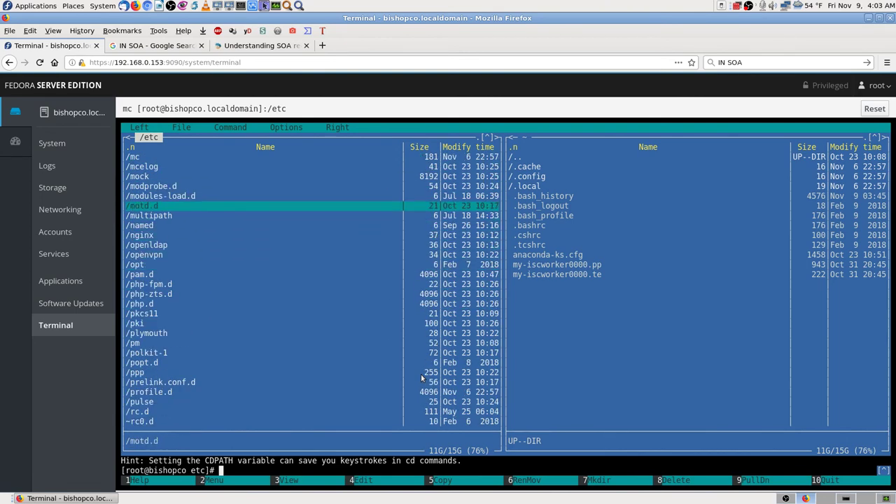
{"action": "key", "text": "Up"}
{"action": "key", "text": "Up"}
{"action": "key", "text": "Up"}
{"action": "key", "text": "Up"}
{"action": "key", "text": "Up"}
{"action": "key", "text": "Up"}
{"action": "key", "text": "Up"}
{"action": "key", "text": "Up"}
{"action": "key", "text": "Up"}
{"action": "key", "text": "Up"}
{"action": "key", "text": "Up"}
{"action": "key", "text": "Up"}
{"action": "key", "text": "Up"}
{"action": "key", "text": "Up"}
{"action": "key", "text": "Up"}
{"action": "key", "text": "Up"}
{"action": "key", "text": "Up"}
{"action": "key", "text": "Up"}
{"action": "key", "text": "Up"}
{"action": "key", "text": "Up"}
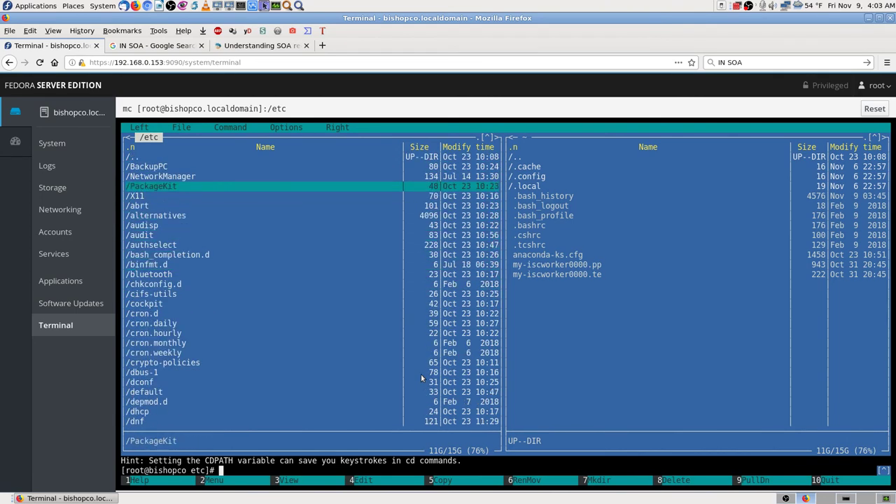
{"action": "key", "text": "Up"}
{"action": "key", "text": "Up"}
{"action": "key", "text": "Up"}
{"action": "key", "text": "Return"}
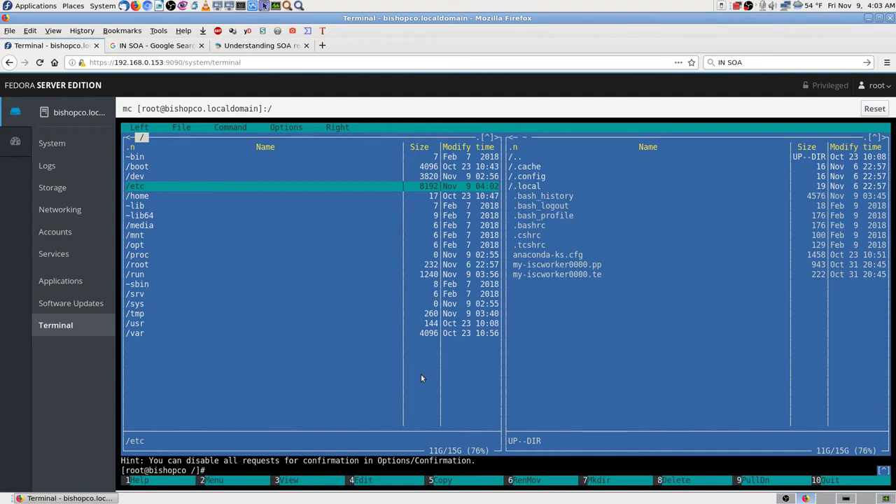
{"action": "key", "text": "Return"}
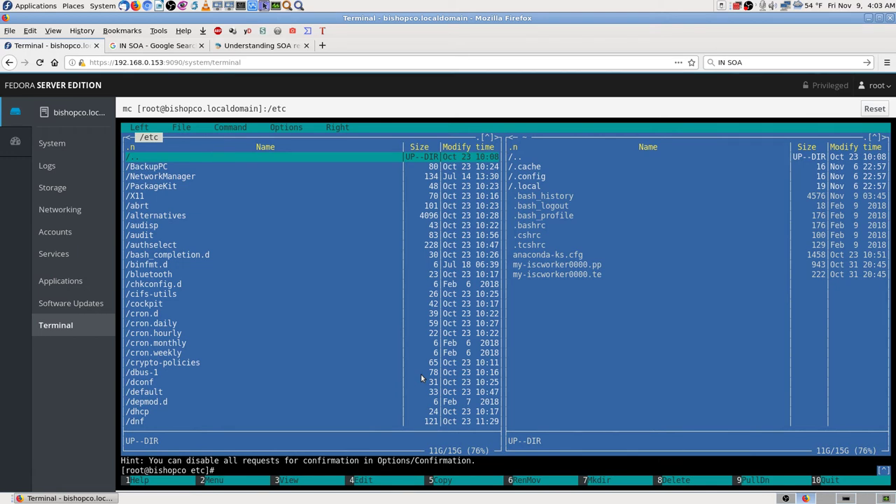
{"action": "key", "text": "F9"}
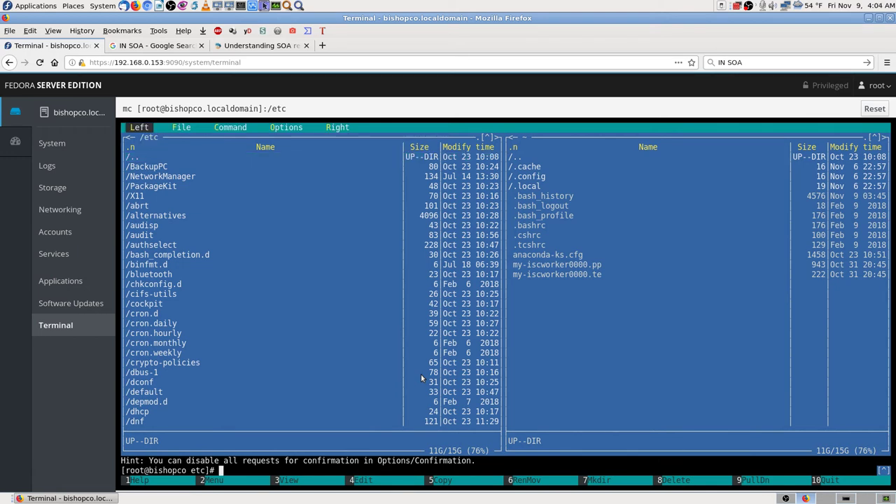
- Browse mc's File menu entries, then choose Find file from the Command menu
{"action": "key", "text": "Right"}
{"action": "key", "text": "Down"}
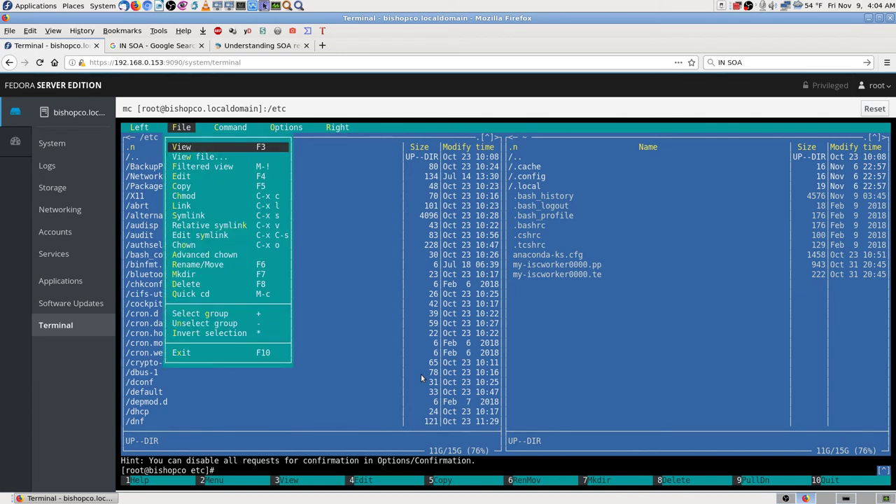
{"action": "key", "text": "Down"}
{"action": "key", "text": "Down"}
{"action": "key", "text": "Down"}
{"action": "key", "text": "Down"}
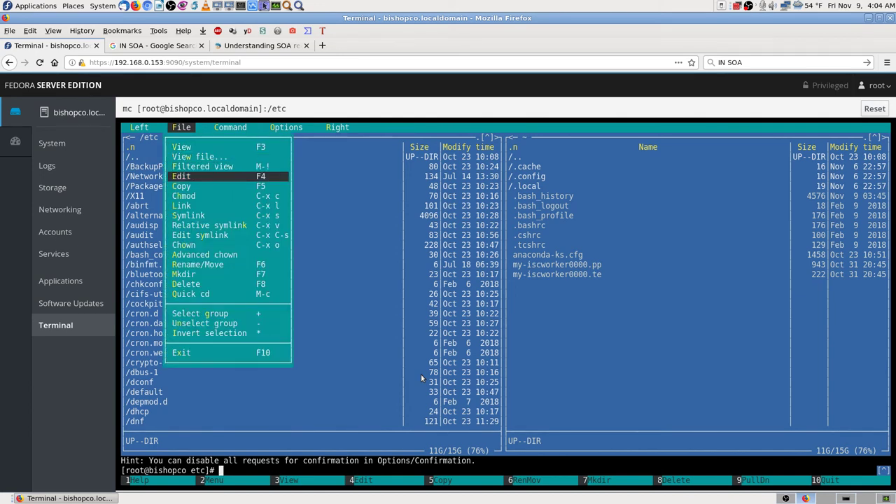
{"action": "key", "text": "Down"}
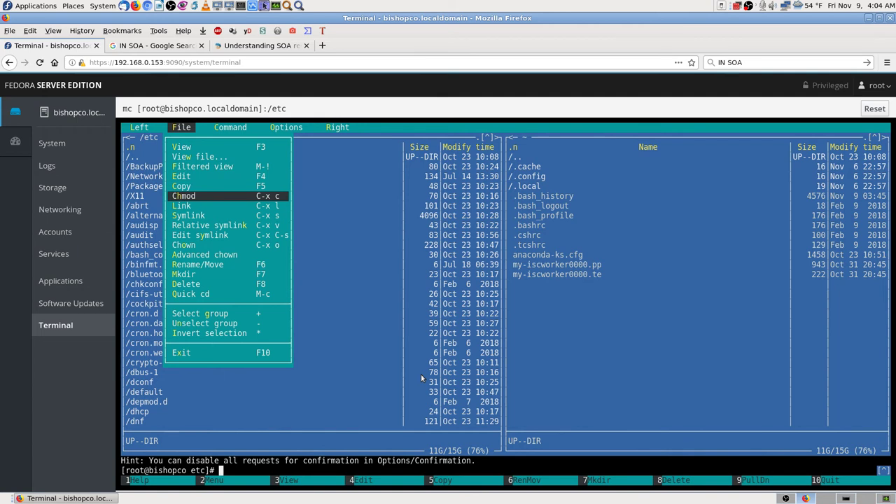
{"action": "key", "text": "Down"}
{"action": "key", "text": "Down"}
{"action": "key", "text": "Down"}
{"action": "key", "text": "Down"}
{"action": "key", "text": "Down"}
{"action": "key", "text": "Down"}
{"action": "key", "text": "Down"}
{"action": "key", "text": "Down"}
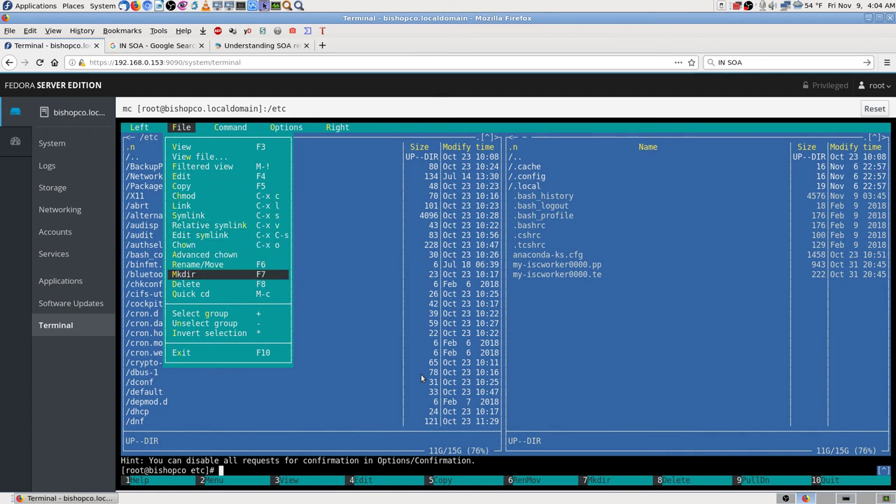
{"action": "key", "text": "Down"}
{"action": "key", "text": "Down"}
{"action": "key", "text": "Up"}
{"action": "key", "text": "Up"}
{"action": "key", "text": "Up"}
{"action": "key", "text": "Up"}
{"action": "key", "text": "Up"}
{"action": "key", "text": "Up"}
{"action": "key", "text": "Up"}
{"action": "key", "text": "Up"}
{"action": "key", "text": "Up"}
{"action": "key", "text": "Up"}
{"action": "key", "text": "Up"}
{"action": "key", "text": "Up"}
{"action": "key", "text": "Up"}
{"action": "key", "text": "Up"}
{"action": "key", "text": "Up"}
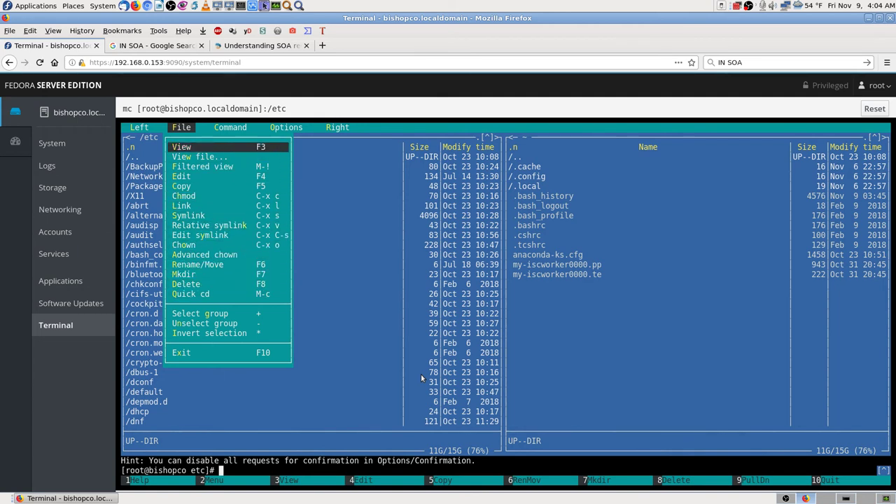
{"action": "key", "text": "Right"}
{"action": "key", "text": "Down"}
{"action": "key", "text": "Down"}
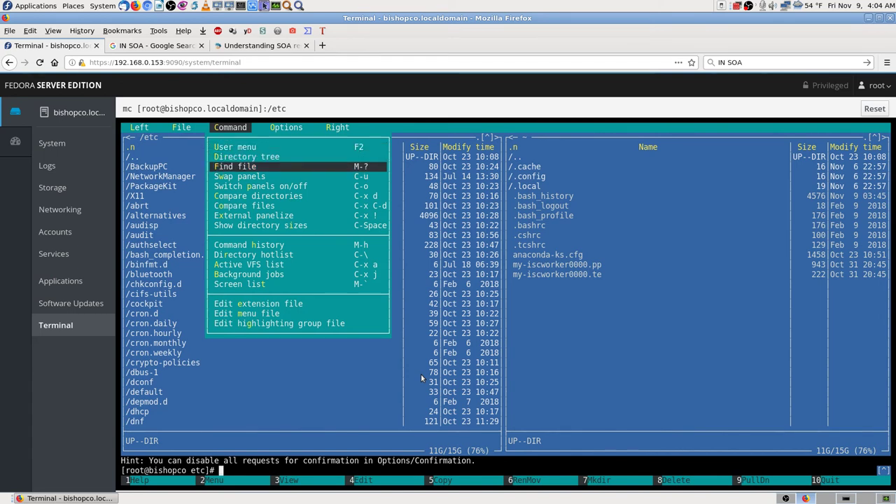
{"action": "key", "text": "Return"}
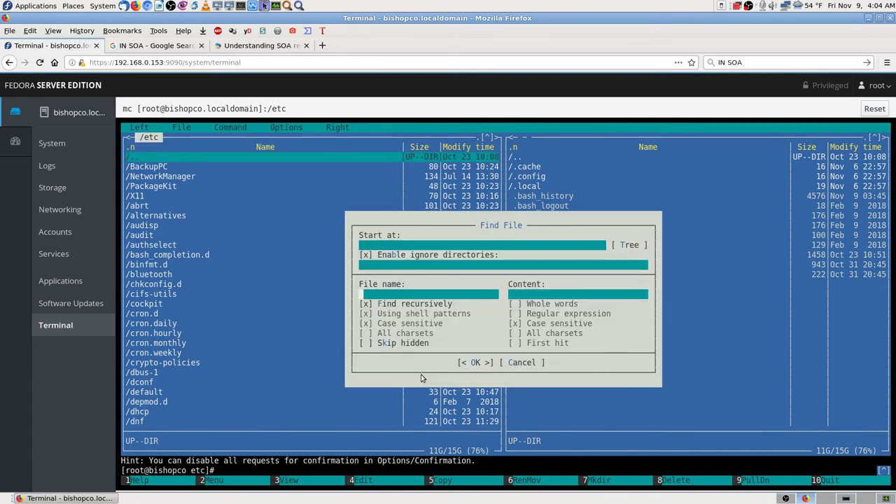
- Search /etc for named.ca with case-insensitive matching; it finds nothing, so close the empty results
{"action": "type", "text": "named"}
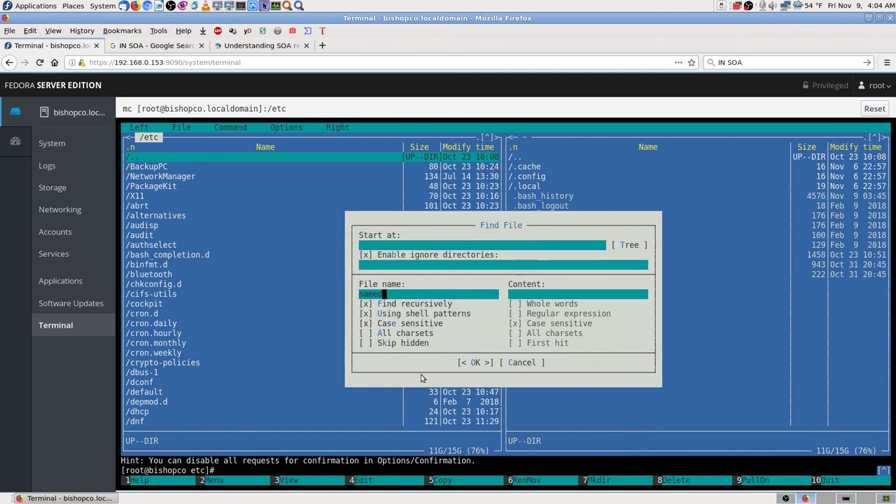
{"action": "type", "text": ".co"}
{"action": "key", "text": "Tab"}
{"action": "key", "text": "Tab"}
{"action": "key", "text": "Tab"}
{"action": "key", "text": "Tab"}
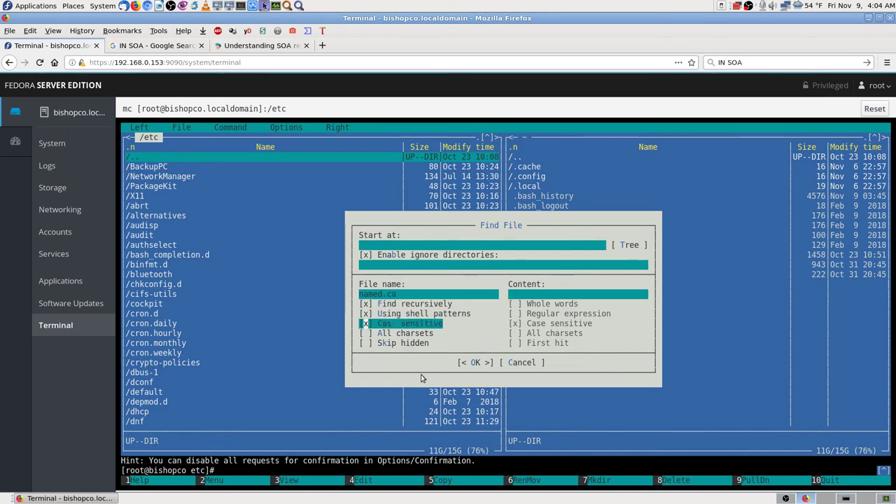
{"action": "key", "text": "Up"}
{"action": "key", "text": "Up"}
{"action": "key", "text": "Down"}
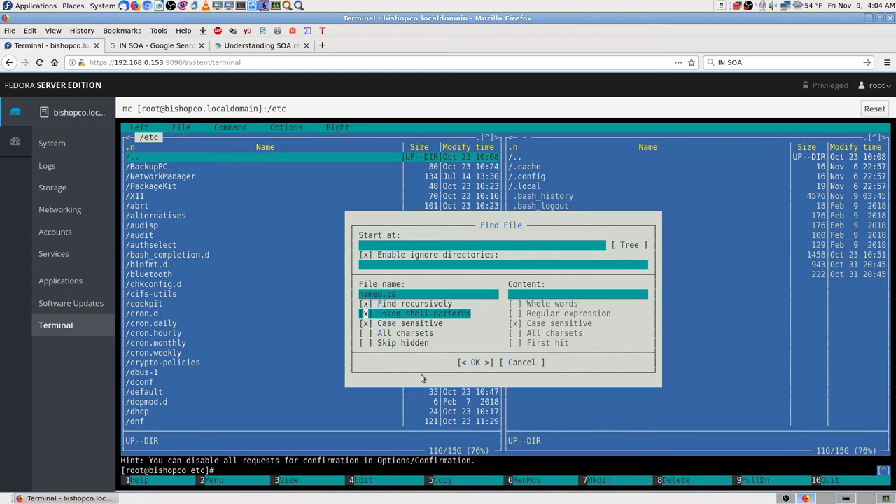
{"action": "key", "text": "Down"}
{"action": "key", "text": "Down"}
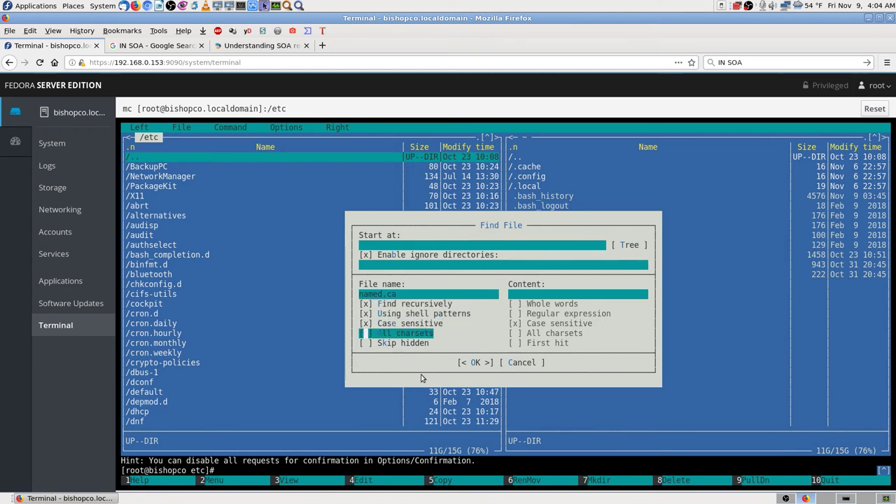
{"action": "key", "text": "Down"}
{"action": "key", "text": "Up"}
{"action": "key", "text": "Up"}
{"action": "key", "text": "space"}
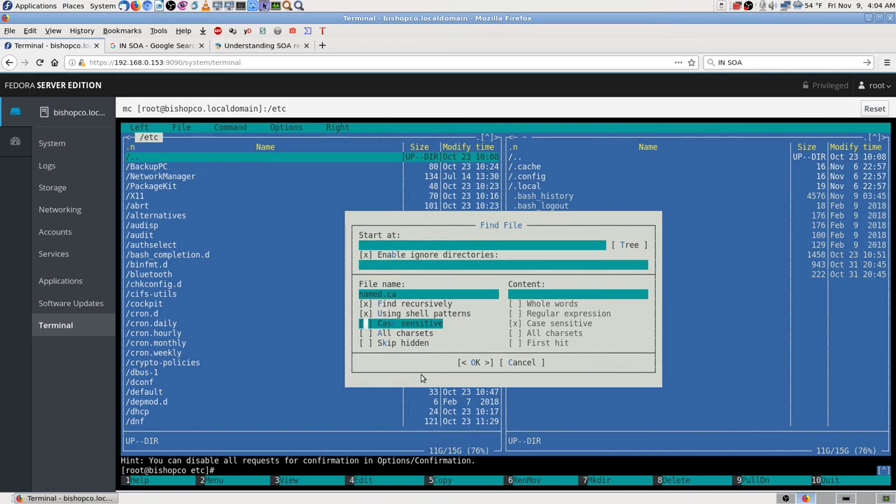
{"action": "key", "text": "Down"}
{"action": "key", "text": "Down"}
{"action": "key", "text": "Down"}
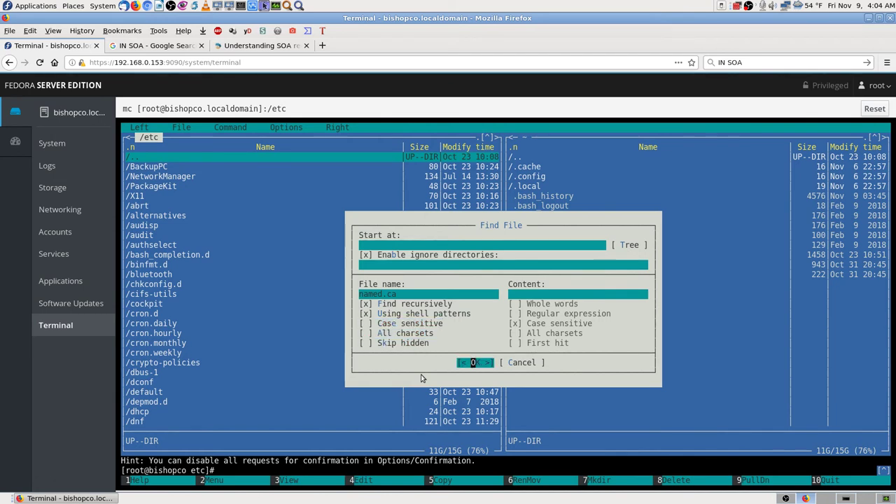
{"action": "key", "text": "Return"}
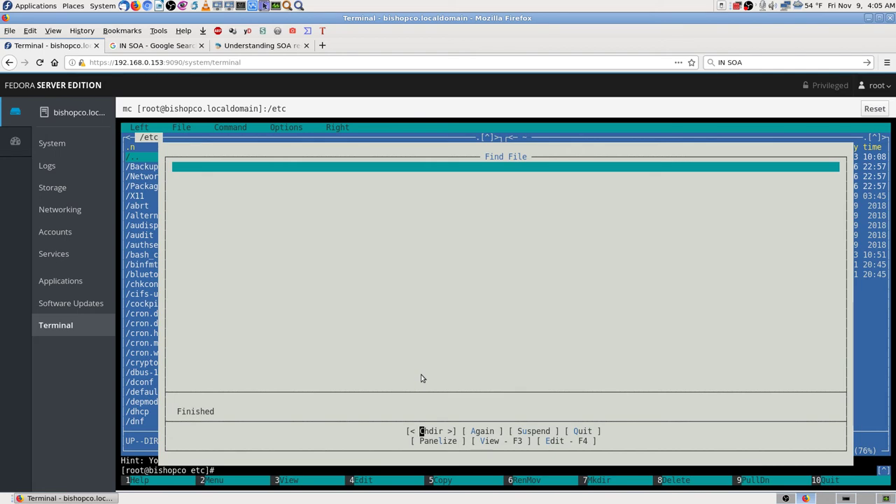
{"action": "key", "text": "Escape"}
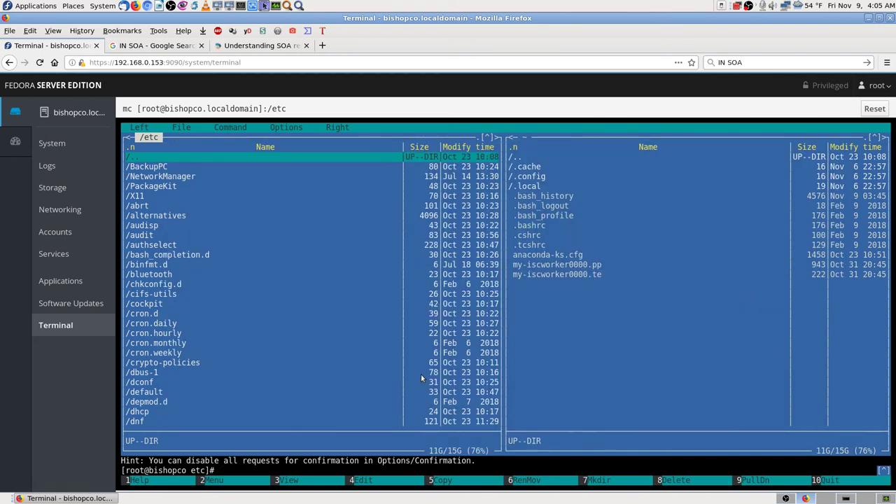
- Move the left panel from /etc up to root and into /var
{"action": "key", "text": "Return"}
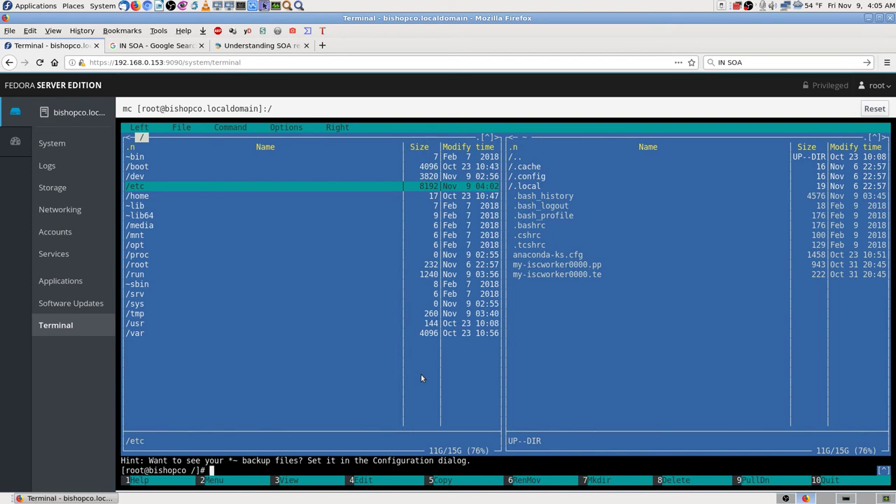
{"action": "key", "text": "Down"}
{"action": "key", "text": "Down"}
{"action": "key", "text": "Down"}
{"action": "key", "text": "Down"}
{"action": "key", "text": "Down"}
{"action": "key", "text": "Down"}
{"action": "key", "text": "Down"}
{"action": "key", "text": "Down"}
{"action": "key", "text": "Down"}
{"action": "key", "text": "Down"}
{"action": "key", "text": "Down"}
{"action": "key", "text": "Down"}
{"action": "key", "text": "Down"}
{"action": "key", "text": "Down"}
{"action": "key", "text": "Down"}
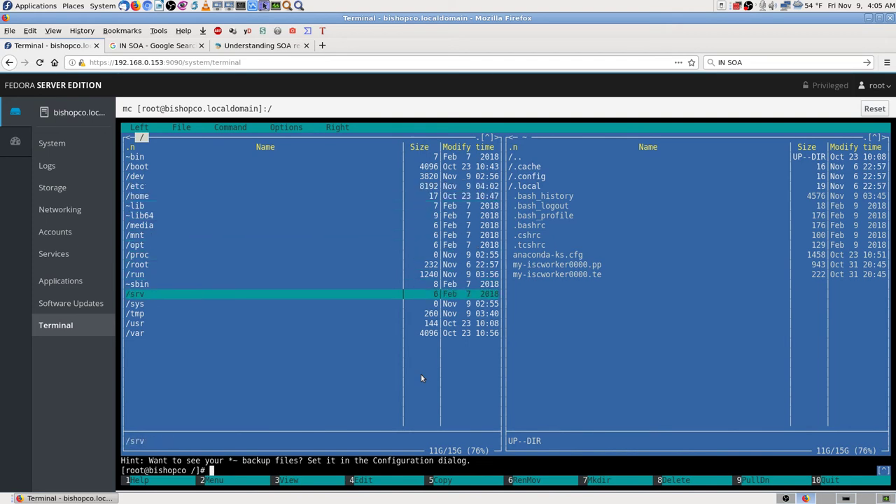
{"action": "key", "text": "Return"}
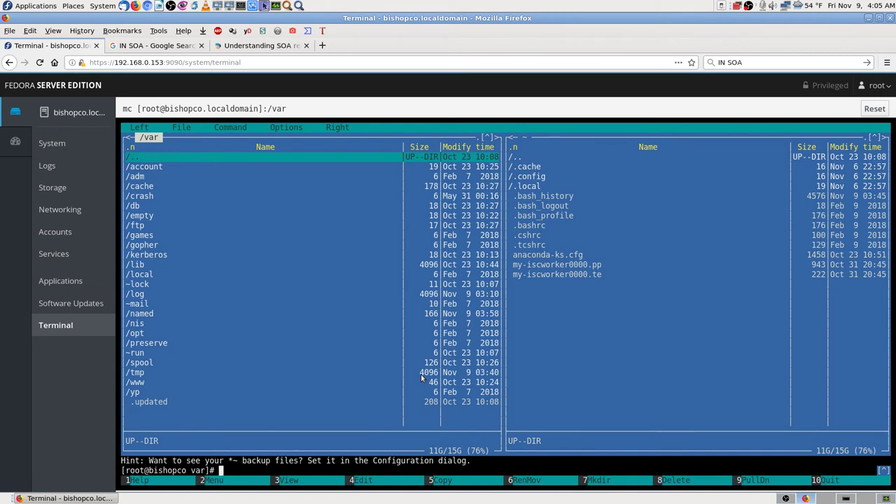
{"action": "key", "text": "Down"}
{"action": "key", "text": "Down"}
{"action": "key", "text": "Down"}
{"action": "key", "text": "Down"}
{"action": "key", "text": "Down"}
{"action": "key", "text": "Home"}
- Drop down the Command menu from Midnight Commander's menu bar
{"action": "key", "text": "F9"}
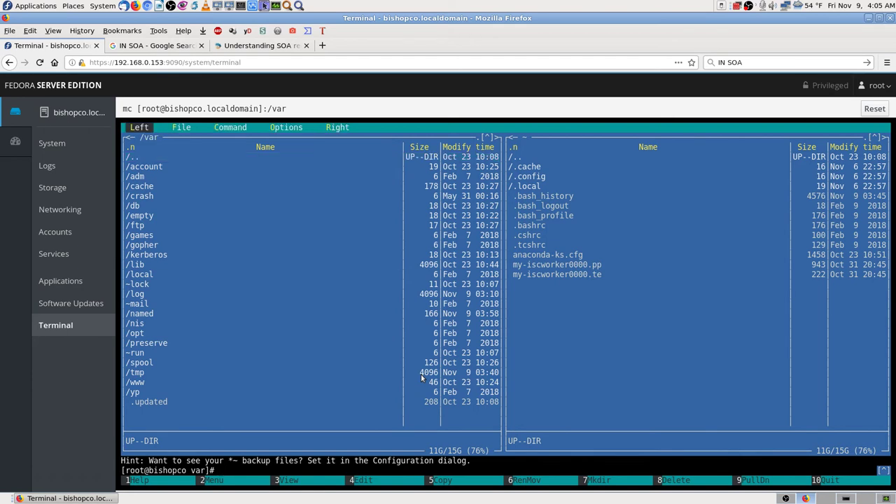
{"action": "key", "text": "Right"}
{"action": "key", "text": "Right"}
{"action": "key", "text": "Down"}
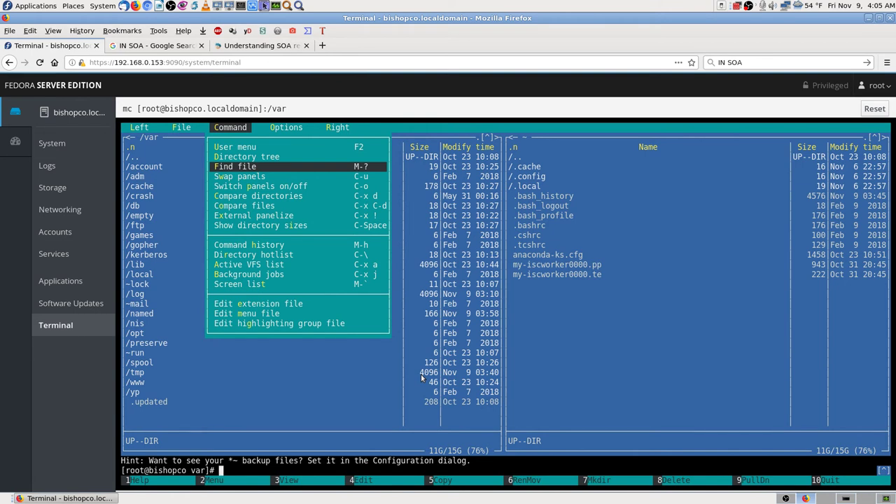
- Find named.ca from /var, locating one match in /var/named, then dismiss the results
{"action": "key", "text": "Return"}
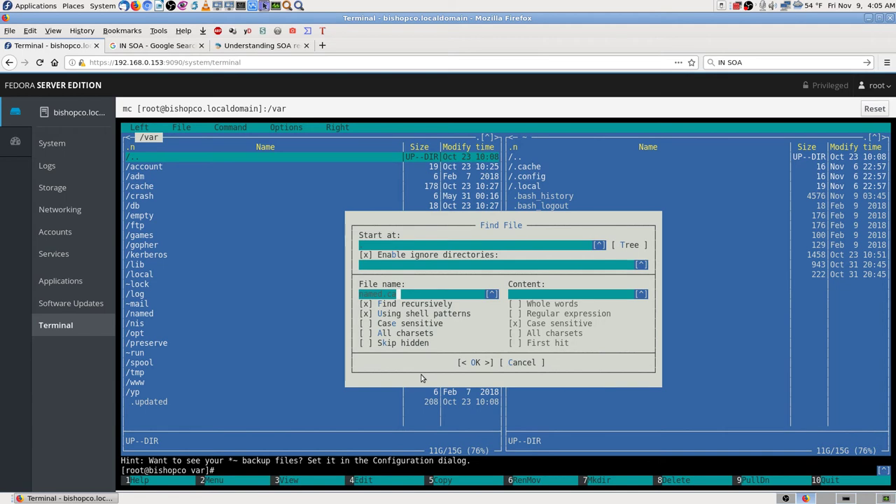
{"action": "key", "text": "Tab"}
{"action": "key", "text": "Tab"}
{"action": "key", "text": "Tab"}
{"action": "key", "text": "Tab"}
{"action": "key", "text": "Tab"}
{"action": "key", "text": "Tab"}
{"action": "key", "text": "Tab"}
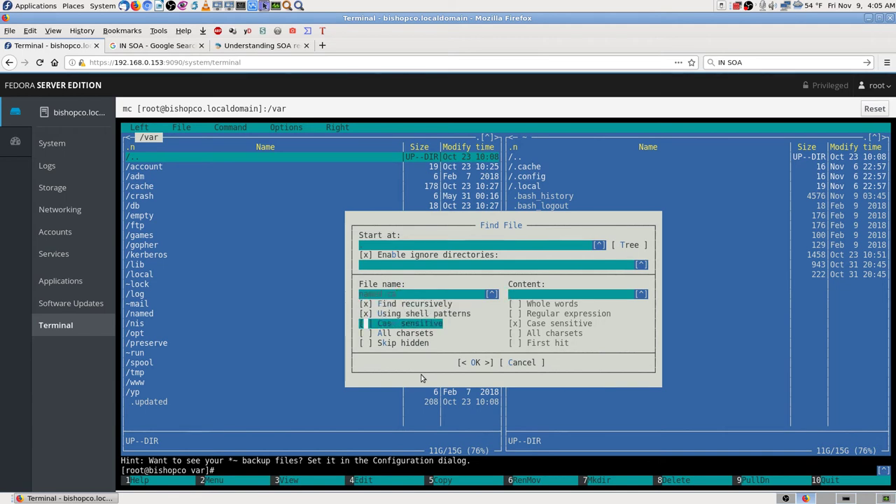
{"action": "key", "text": "Return"}
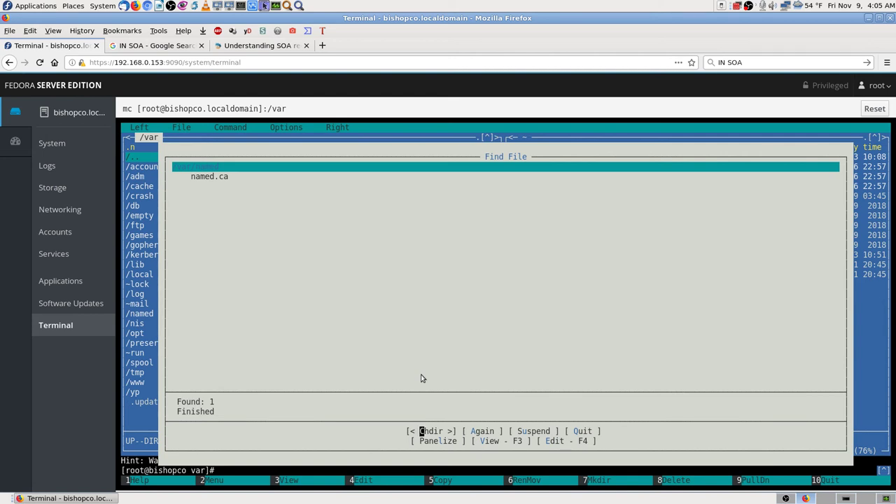
{"action": "key", "text": "Escape"}
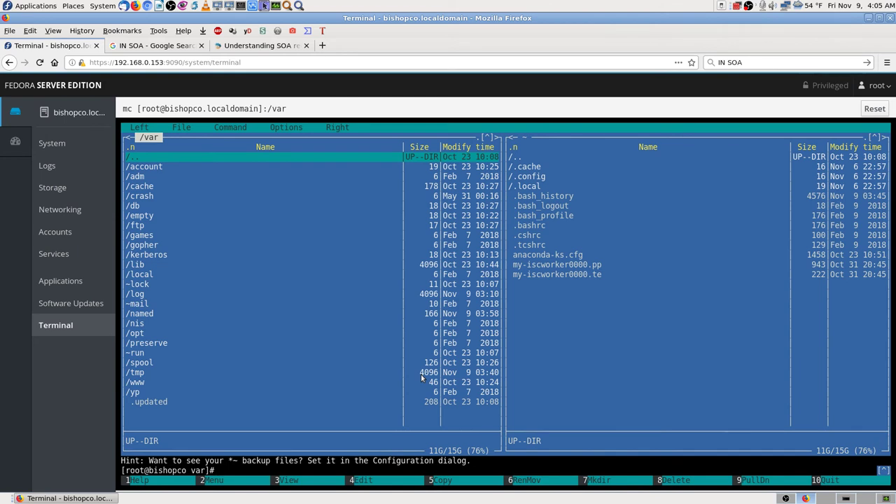
- Enter the /var/named directory in the left panel
{"action": "key", "text": "Down"}
{"action": "key", "text": "Down"}
{"action": "key", "text": "Down"}
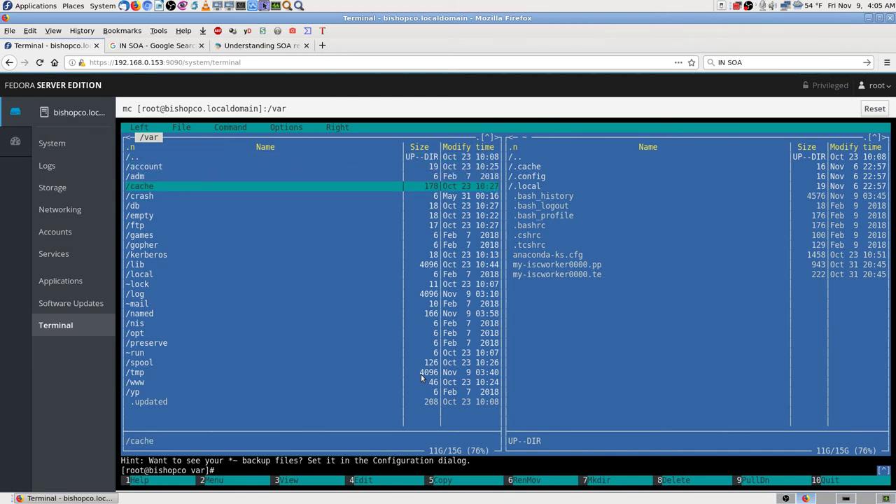
{"action": "key", "text": "Down"}
{"action": "key", "text": "Down"}
{"action": "key", "text": "Down"}
{"action": "key", "text": "Down"}
{"action": "key", "text": "Down"}
{"action": "key", "text": "Down"}
{"action": "key", "text": "Down"}
{"action": "key", "text": "Down"}
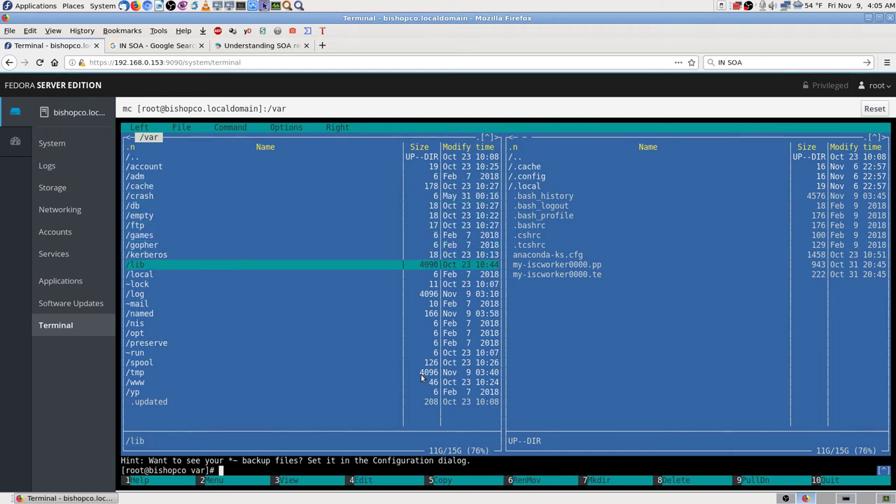
{"action": "key", "text": "Down"}
{"action": "key", "text": "Down"}
{"action": "key", "text": "Down"}
{"action": "key", "text": "Down"}
{"action": "key", "text": "Down"}
{"action": "key", "text": "Return"}
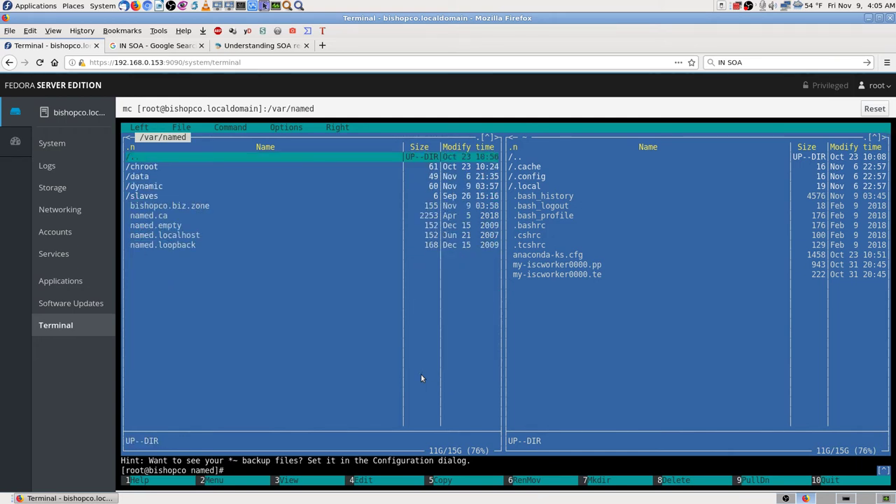
- Open named.ca in the editor and close it without changes
{"action": "key", "text": "Down"}
{"action": "key", "text": "Down"}
{"action": "key", "text": "Down"}
{"action": "key", "text": "Down"}
{"action": "key", "text": "Down"}
{"action": "key", "text": "Down"}
{"action": "key", "text": "Down"}
{"action": "key", "text": "Down"}
{"action": "key", "text": "Down"}
{"action": "key", "text": "Up"}
{"action": "key", "text": "Up"}
{"action": "key", "text": "Up"}
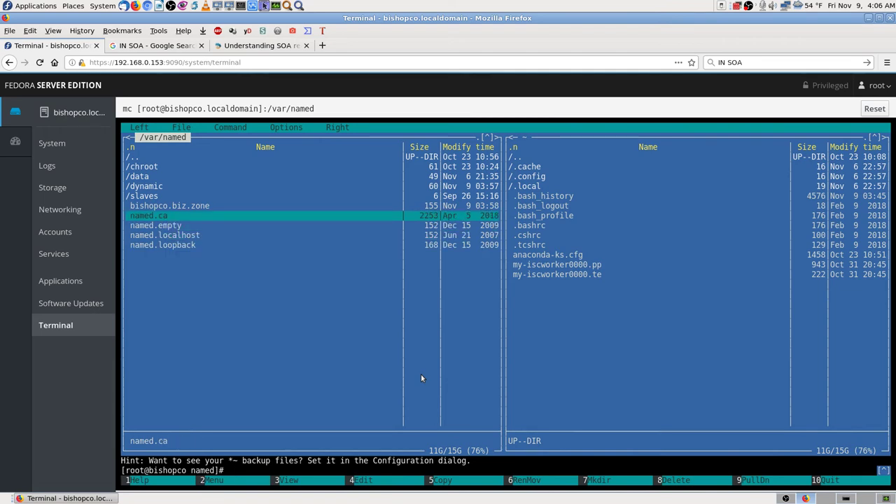
{"action": "key", "text": "F4"}
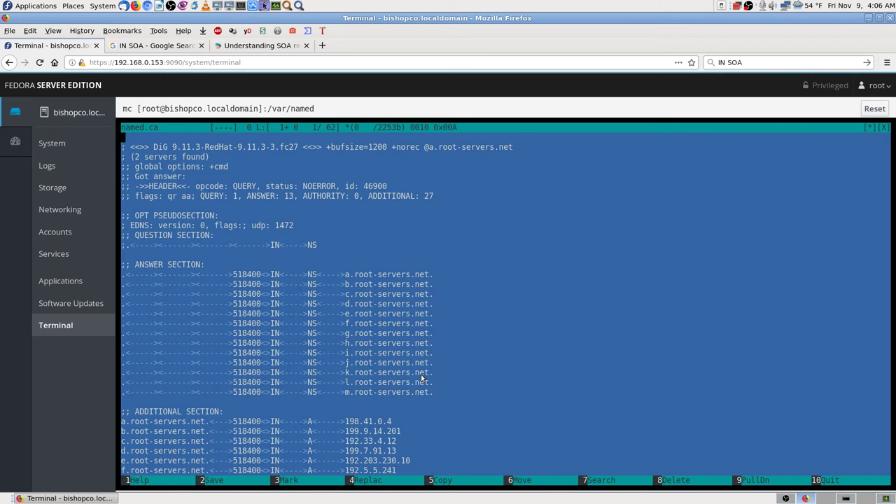
{"action": "key", "text": "F10"}
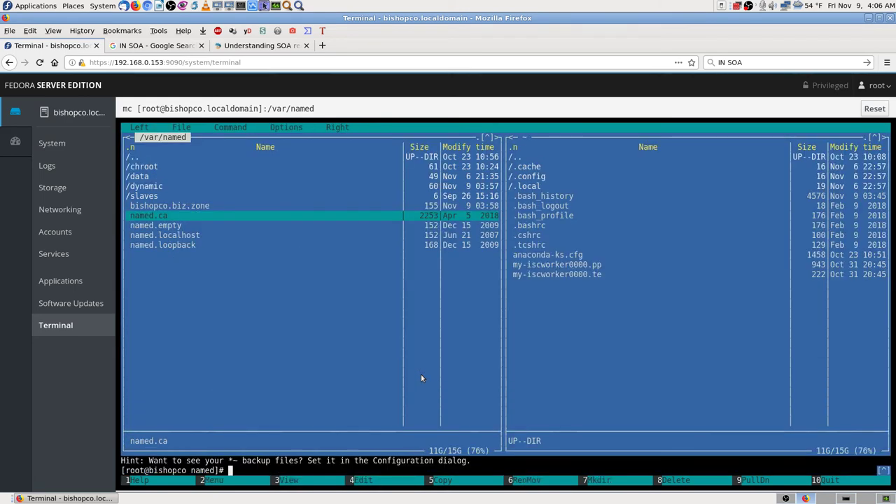
- View named.ca read-only and scroll to the root servers' A and AAAA records
{"action": "key", "text": "F3"}
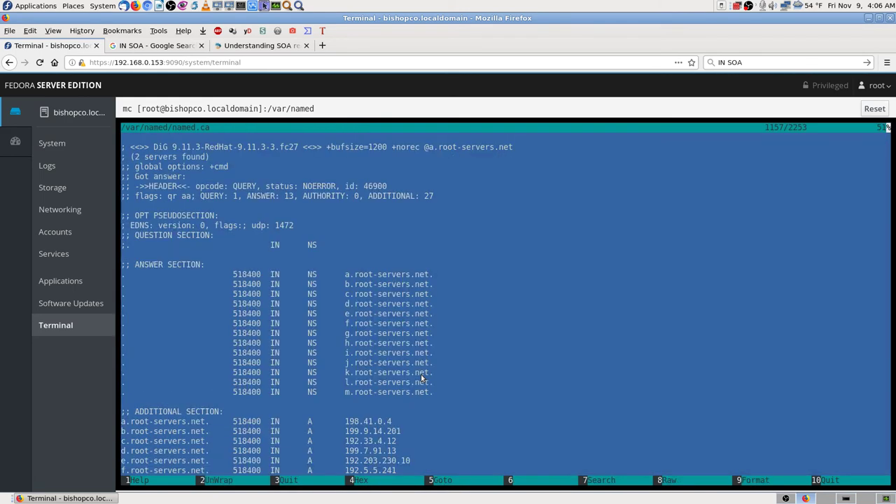
{"action": "scroll", "coordinate": [422, 378], "scroll_direction": "down", "scroll_amount": 1}
{"action": "scroll", "coordinate": [422, 378], "scroll_direction": "up", "scroll_amount": 1}
{"action": "scroll", "coordinate": [422, 377], "scroll_direction": "down", "scroll_amount": 8}
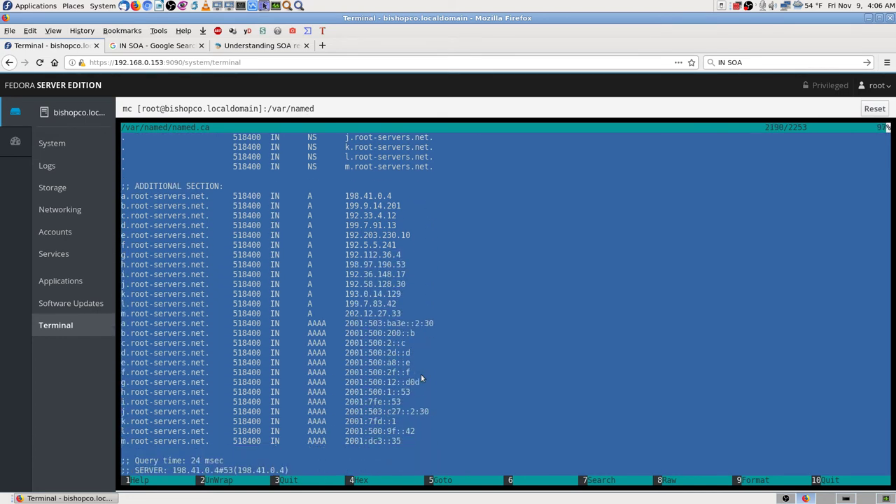
{"action": "scroll", "coordinate": [422, 378], "scroll_direction": "down", "scroll_amount": 1}
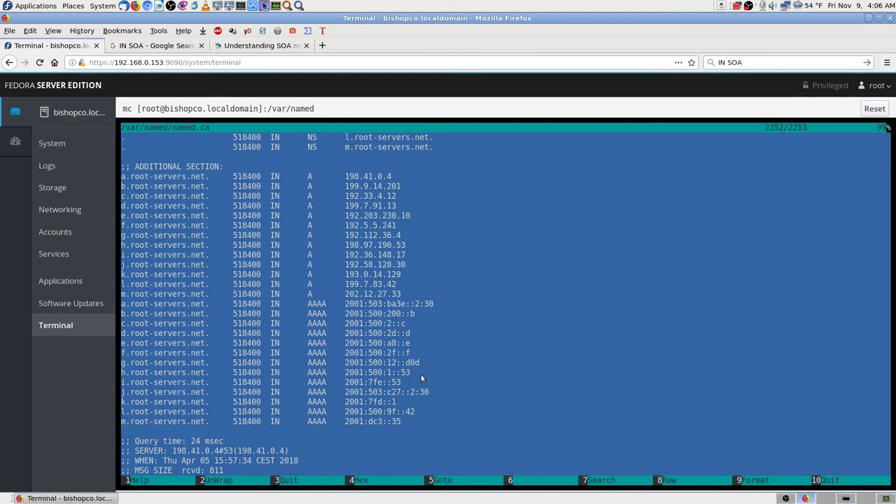
{"action": "scroll", "coordinate": [421, 378], "scroll_direction": "up", "scroll_amount": 9}
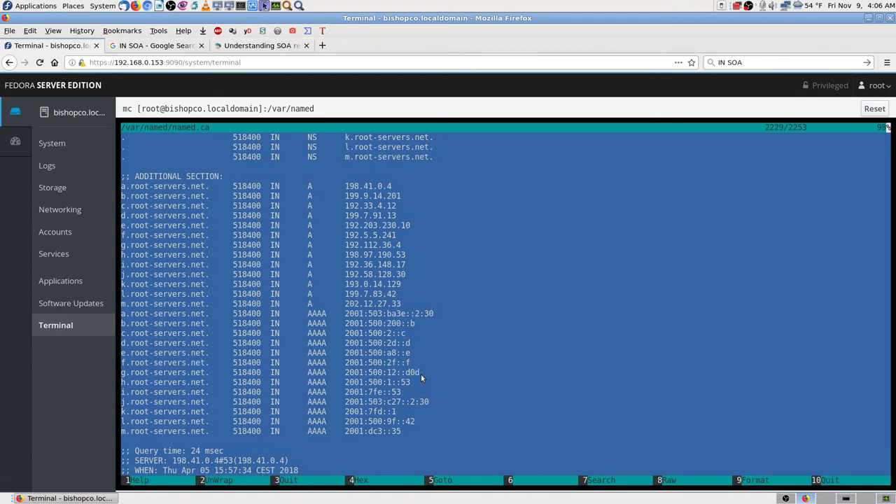
{"action": "scroll", "coordinate": [421, 376], "scroll_direction": "down", "scroll_amount": 2}
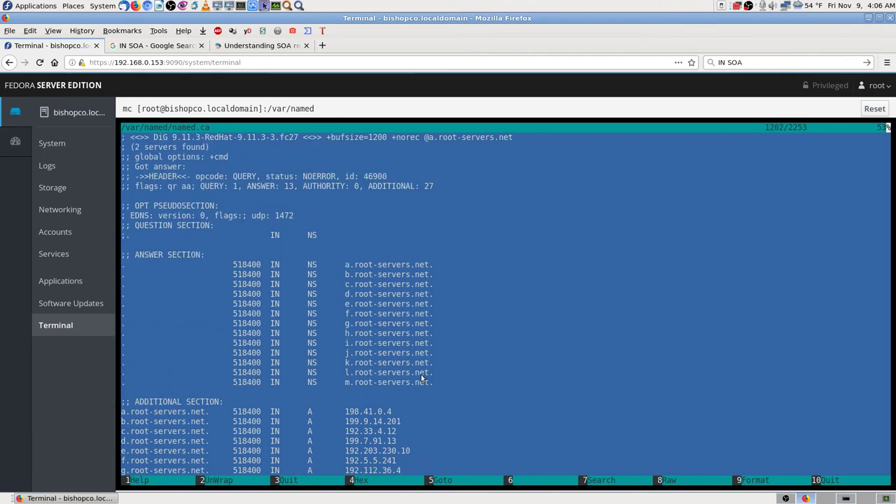
{"action": "scroll", "coordinate": [421, 378], "scroll_direction": "down", "scroll_amount": 2}
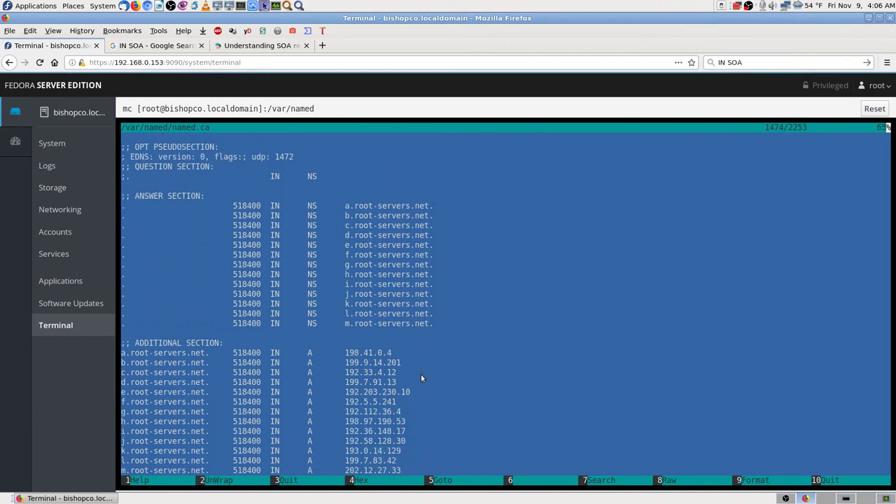
{"action": "scroll", "coordinate": [422, 378], "scroll_direction": "down", "scroll_amount": 4}
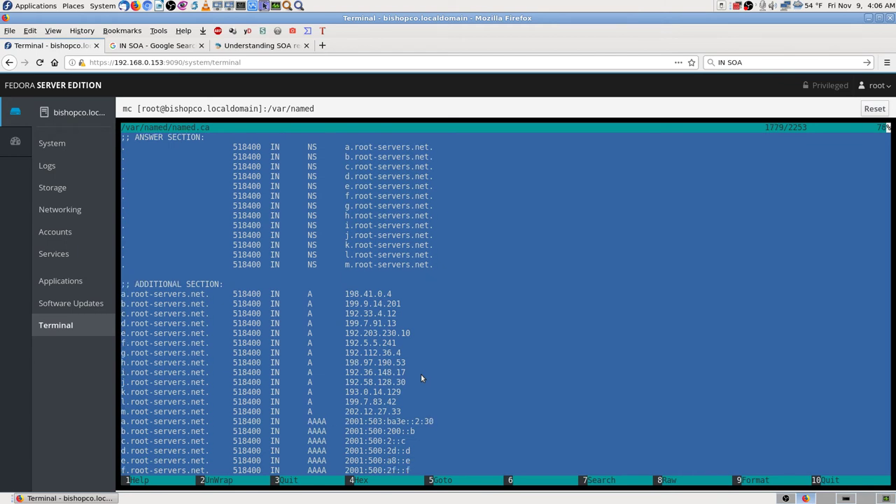
{"action": "scroll", "coordinate": [421, 378], "scroll_direction": "down", "scroll_amount": 1}
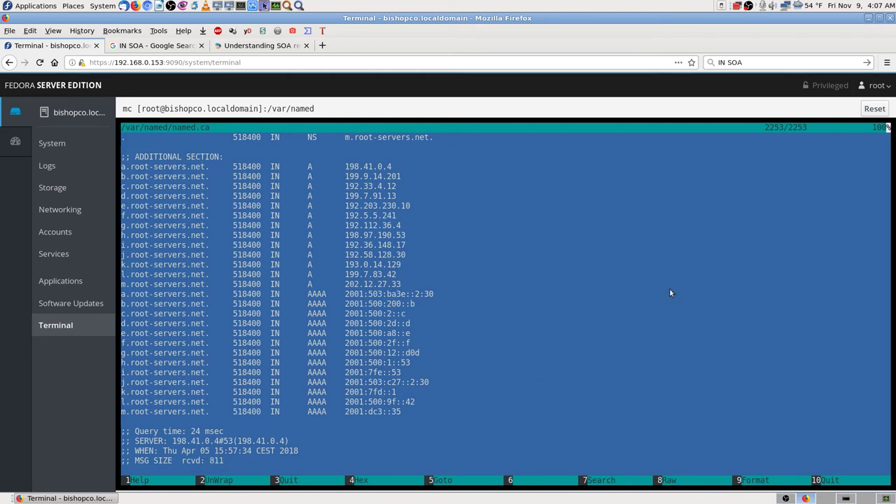
- Close the named.ca root-hints viewer, then read and close the named.empty zone file
{"action": "scroll", "coordinate": [670, 291], "scroll_direction": "up", "scroll_amount": 10}
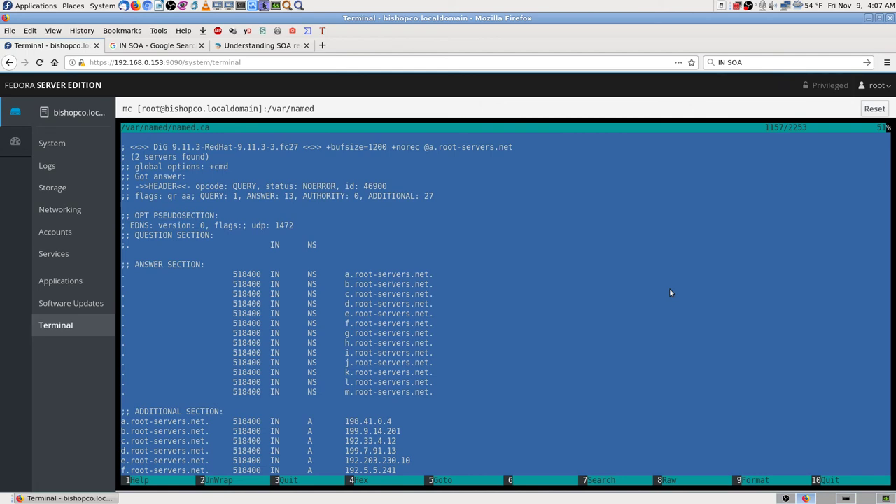
{"action": "key", "text": "q"}
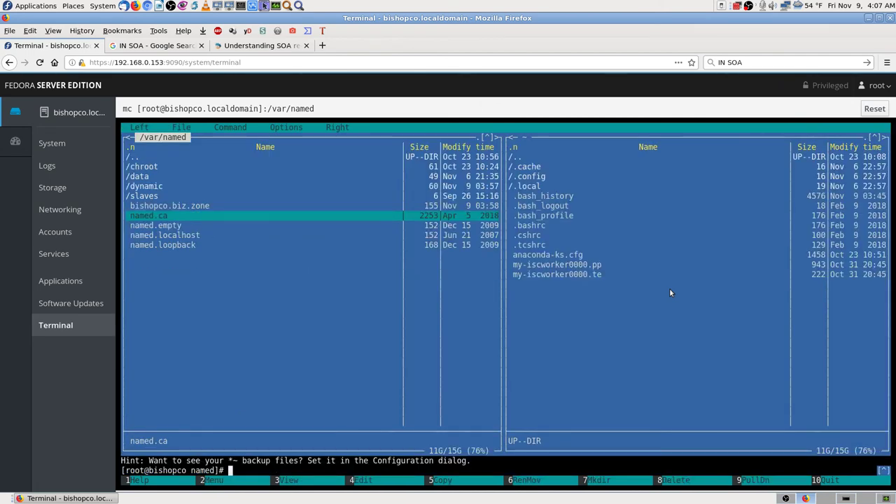
{"action": "key", "text": "Up"}
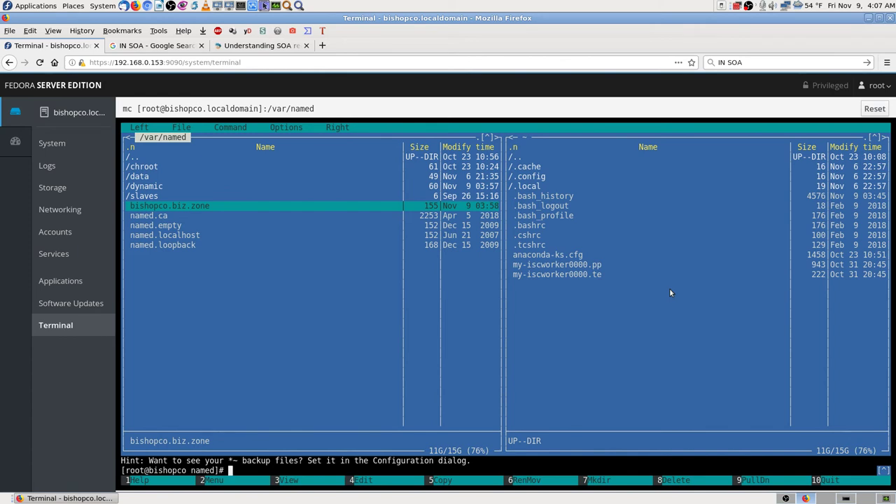
{"action": "key", "text": "Down"}
{"action": "key", "text": "Down"}
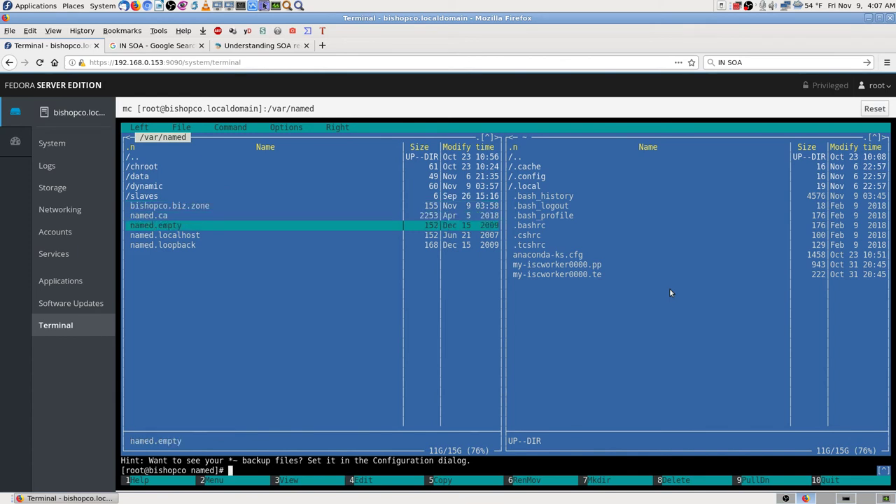
{"action": "key", "text": "F3"}
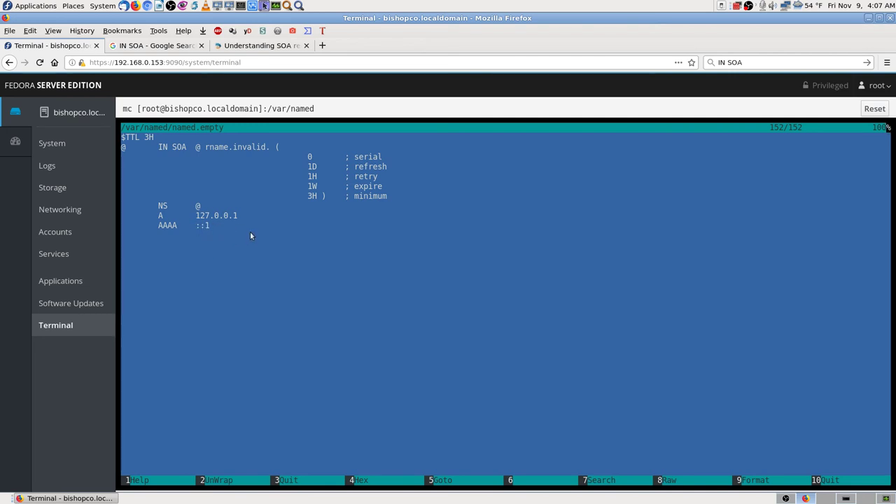
{"action": "key", "text": "q"}
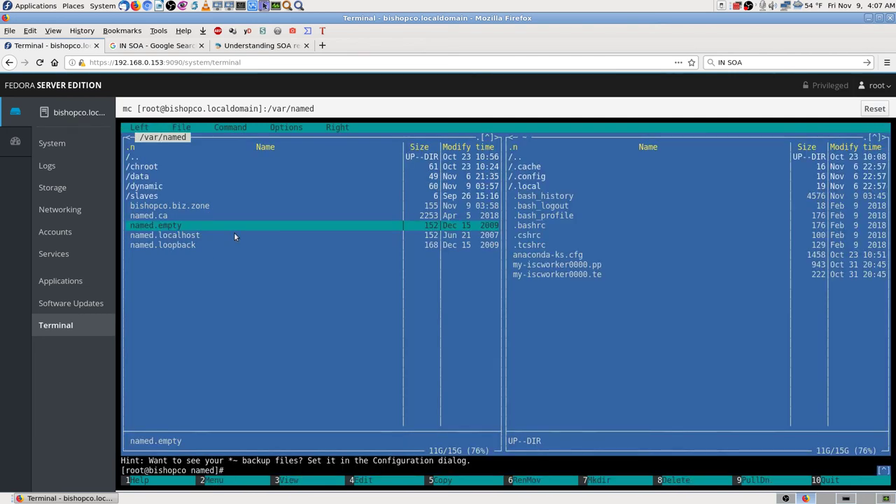
{"action": "left_click", "coordinate": [235, 236]}
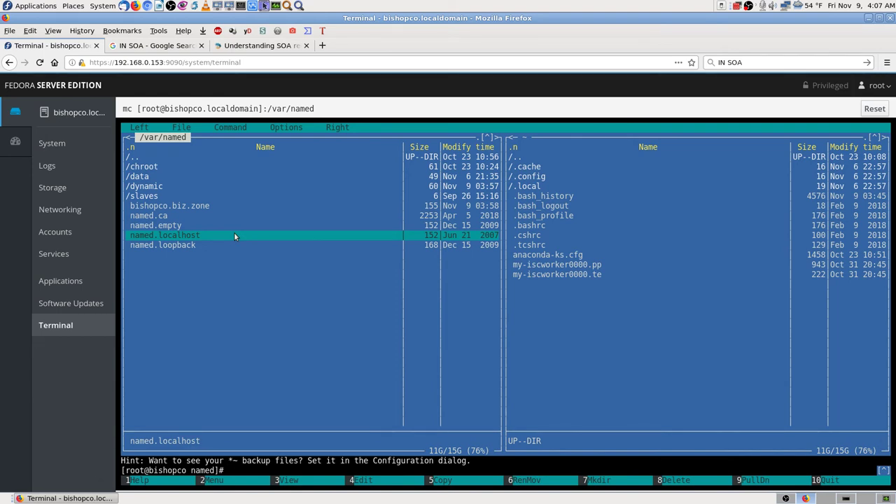
{"action": "key", "text": "F3"}
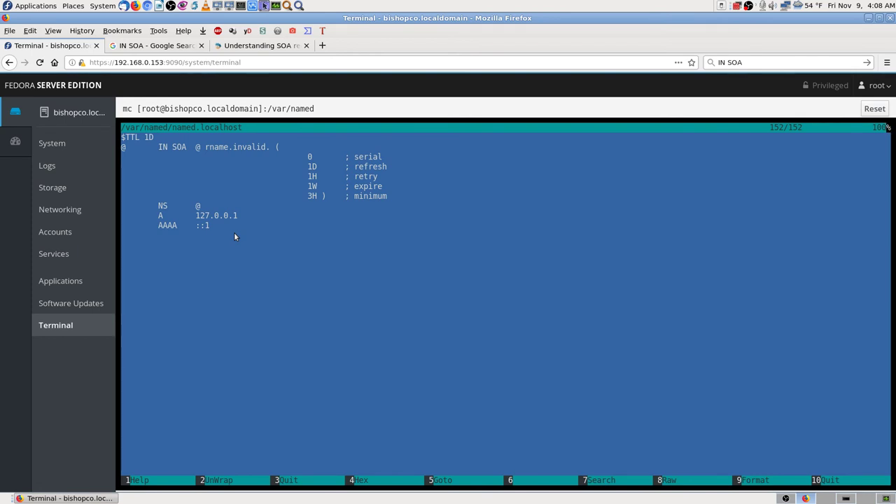
{"action": "key", "text": "F10"}
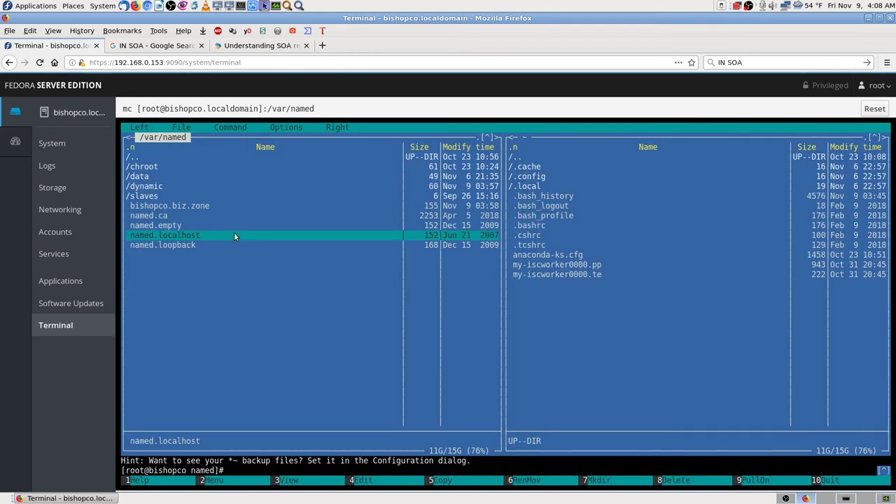
{"action": "key", "text": "Down"}
{"action": "key", "text": "F3"}
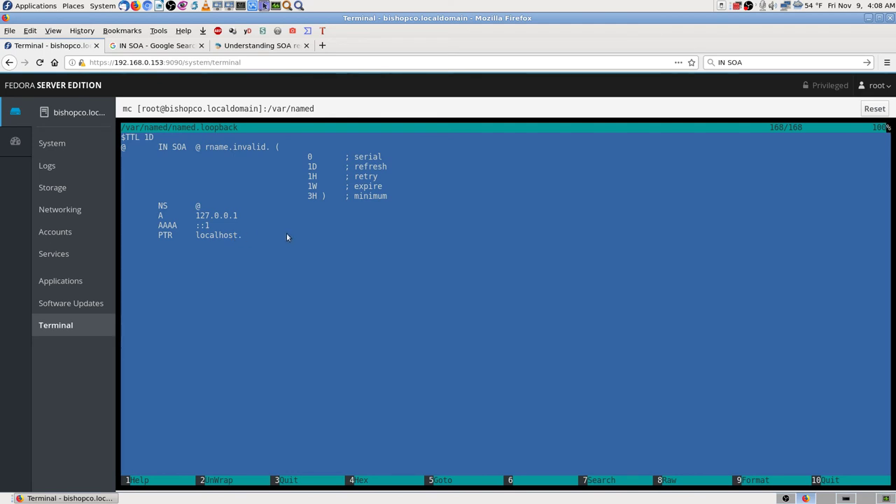
{"action": "key", "text": "F3"}
{"action": "key", "text": "Up"}
{"action": "key", "text": "Up"}
{"action": "key", "text": "Up"}
{"action": "key", "text": "Up"}
{"action": "key", "text": "Up"}
{"action": "key", "text": "Up"}
{"action": "key", "text": "Up"}
{"action": "key", "text": "Up"}
{"action": "key", "text": "Up"}
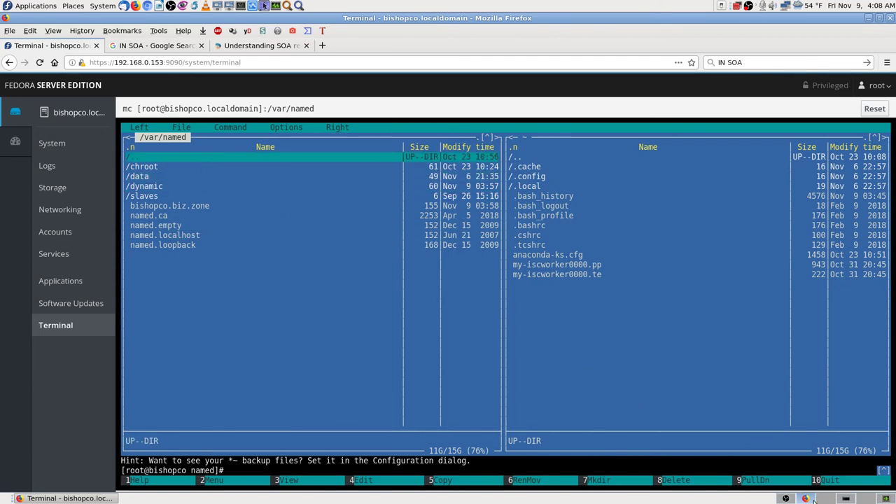
{"action": "left_click", "coordinate": [842, 499]}
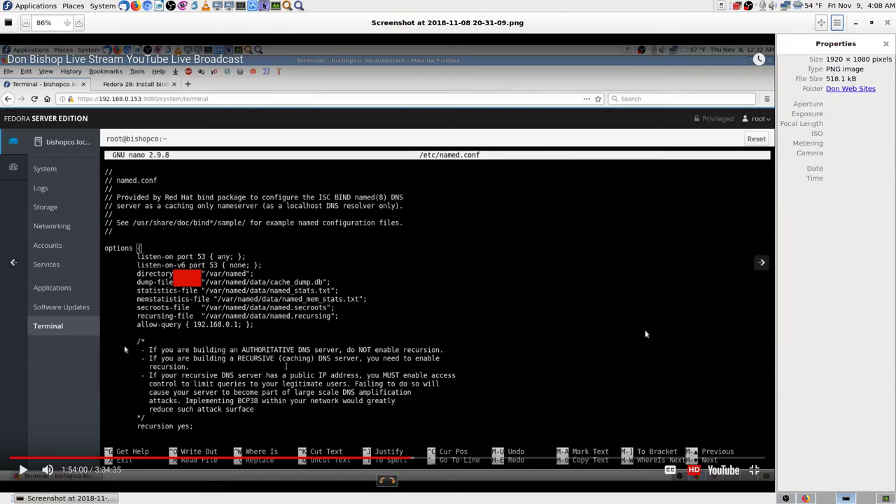
{"action": "key", "text": "Left"}
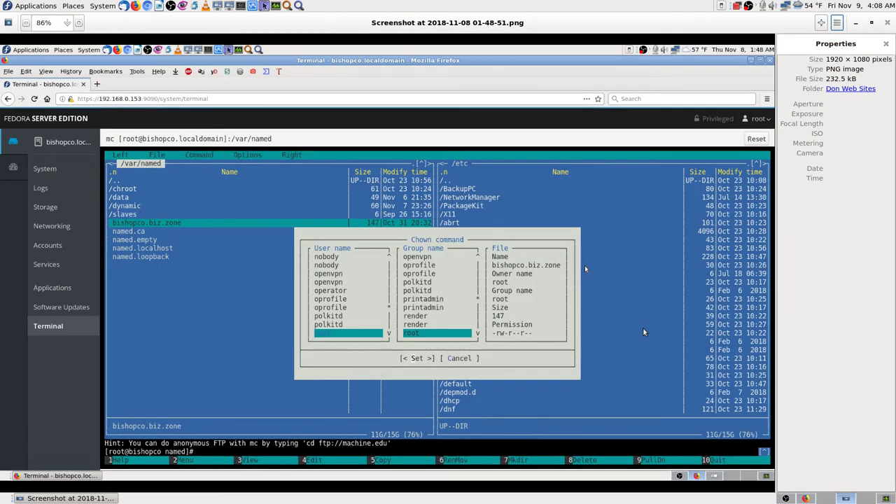
{"action": "key", "text": "Right"}
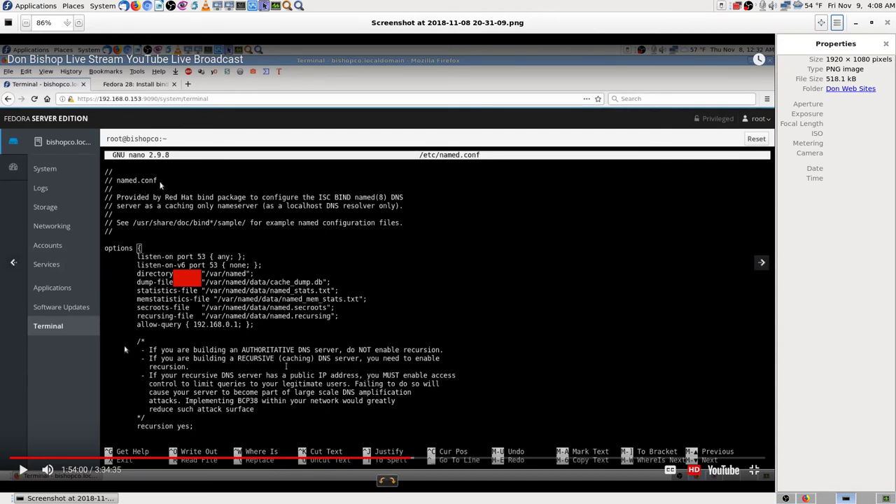
{"action": "key", "text": "Right"}
{"action": "key", "text": "ctrl+w"}
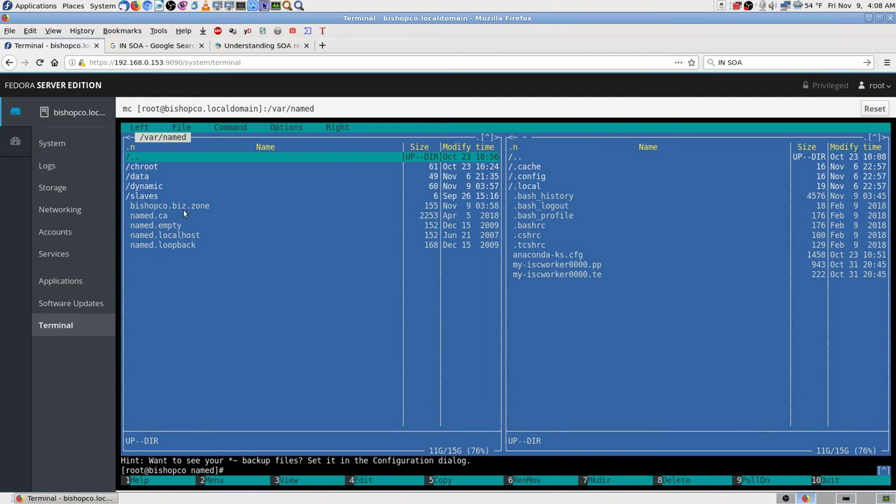
- Navigate from /var/named up to the root directory and into /etc
{"action": "key", "text": "Down"}
{"action": "key", "text": "Down"}
{"action": "key", "text": "Down"}
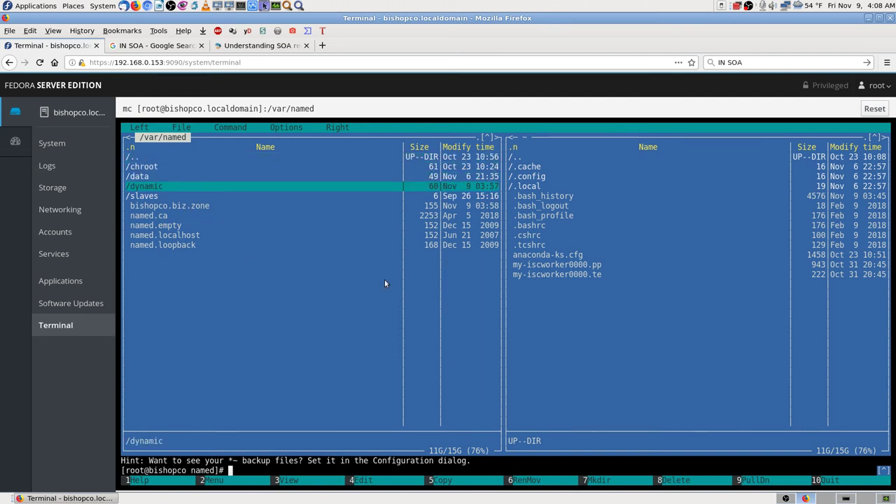
{"action": "key", "text": "Down"}
{"action": "key", "text": "Up"}
{"action": "key", "text": "Up"}
{"action": "key", "text": "Up"}
{"action": "key", "text": "Up"}
{"action": "key", "text": "Down"}
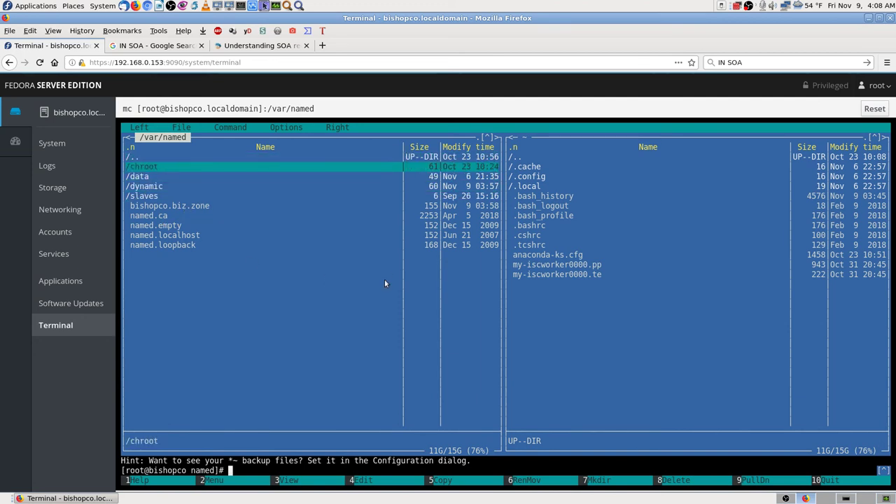
{"action": "key", "text": "Down"}
{"action": "key", "text": "Down"}
{"action": "key", "text": "Down"}
{"action": "key", "text": "Down"}
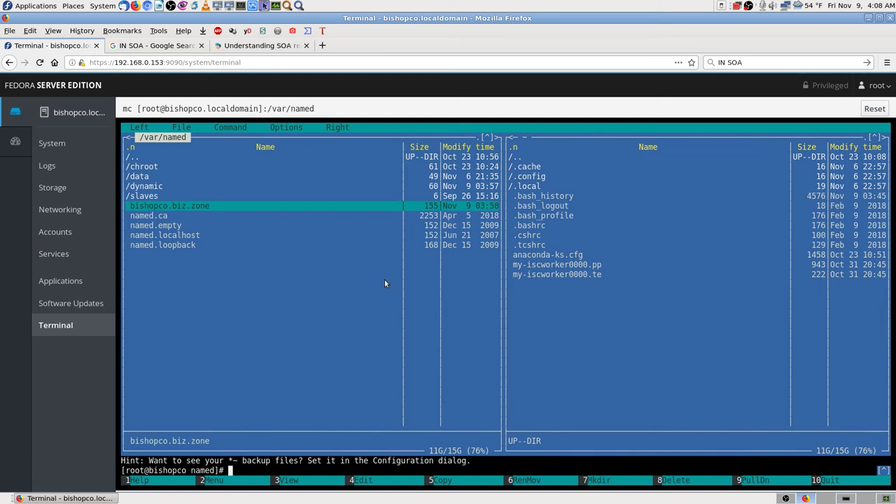
{"action": "key", "text": "Up"}
{"action": "key", "text": "Up"}
{"action": "key", "text": "Up"}
{"action": "key", "text": "Up"}
{"action": "key", "text": "Up"}
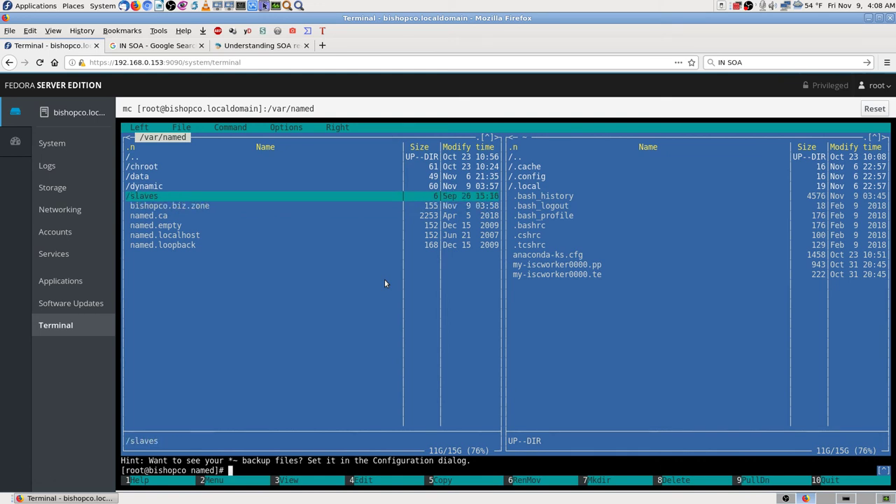
{"action": "key", "text": "Return"}
{"action": "key", "text": "Up"}
{"action": "key", "text": "Up"}
{"action": "key", "text": "Up"}
{"action": "key", "text": "Up"}
{"action": "key", "text": "Up"}
{"action": "key", "text": "Up"}
{"action": "key", "text": "Up"}
{"action": "key", "text": "Up"}
{"action": "key", "text": "Up"}
{"action": "key", "text": "Up"}
{"action": "key", "text": "Up"}
{"action": "key", "text": "Up"}
{"action": "key", "text": "Up"}
{"action": "key", "text": "Up"}
{"action": "key", "text": "Up"}
{"action": "key", "text": "Up"}
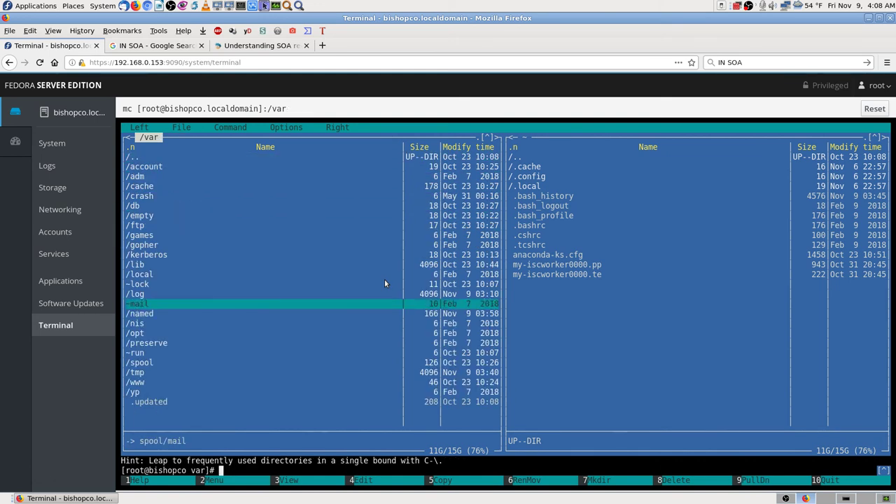
{"action": "key", "text": "Return"}
{"action": "key", "text": "Up"}
{"action": "key", "text": "Up"}
{"action": "key", "text": "Up"}
{"action": "key", "text": "Up"}
{"action": "key", "text": "Up"}
{"action": "key", "text": "Up"}
{"action": "key", "text": "Up"}
{"action": "key", "text": "Up"}
{"action": "key", "text": "Up"}
{"action": "key", "text": "Up"}
{"action": "key", "text": "Up"}
{"action": "key", "text": "Up"}
{"action": "key", "text": "Up"}
{"action": "key", "text": "Up"}
{"action": "key", "text": "Up"}
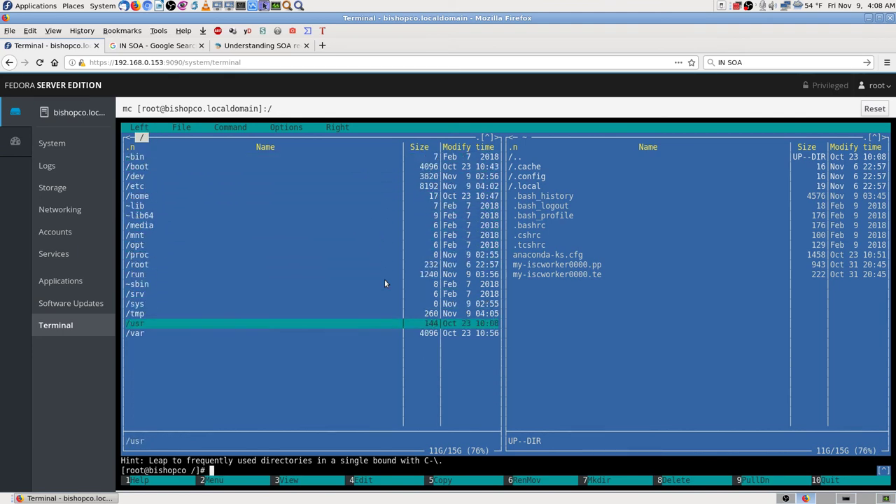
{"action": "key", "text": "Return"}
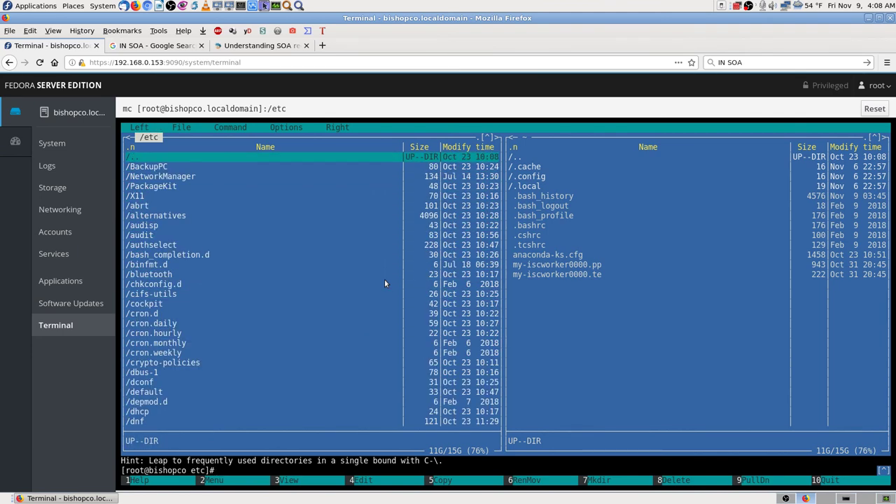
- Page down /etc to the named.conf files and bring up the named.conf screenshot
{"action": "key", "text": "Down"}
{"action": "key", "text": "Down"}
{"action": "key", "text": "Down"}
{"action": "key", "text": "Down"}
{"action": "key", "text": "Down"}
{"action": "key", "text": "Down"}
{"action": "key", "text": "Down"}
{"action": "key", "text": "Down"}
{"action": "key", "text": "Down"}
{"action": "key", "text": "Down"}
{"action": "key", "text": "Down"}
{"action": "key", "text": "Down"}
{"action": "key", "text": "Down"}
{"action": "key", "text": "Down"}
{"action": "key", "text": "Down"}
{"action": "key", "text": "Down"}
{"action": "key", "text": "Down"}
{"action": "key", "text": "Down"}
{"action": "key", "text": "Down"}
{"action": "key", "text": "Down"}
{"action": "key", "text": "Down"}
{"action": "key", "text": "Down"}
{"action": "key", "text": "Down"}
{"action": "key", "text": "Down"}
{"action": "key", "text": "Down"}
{"action": "key", "text": "Down"}
{"action": "key", "text": "Down"}
{"action": "key", "text": "Down"}
{"action": "key", "text": "Down"}
{"action": "key", "text": "Down"}
{"action": "key", "text": "Down"}
{"action": "key", "text": "Down"}
{"action": "key", "text": "Down"}
{"action": "key", "text": "Down"}
{"action": "key", "text": "Down"}
{"action": "key", "text": "Down"}
{"action": "key", "text": "Down"}
{"action": "key", "text": "Down"}
{"action": "key", "text": "Down"}
{"action": "key", "text": "Down"}
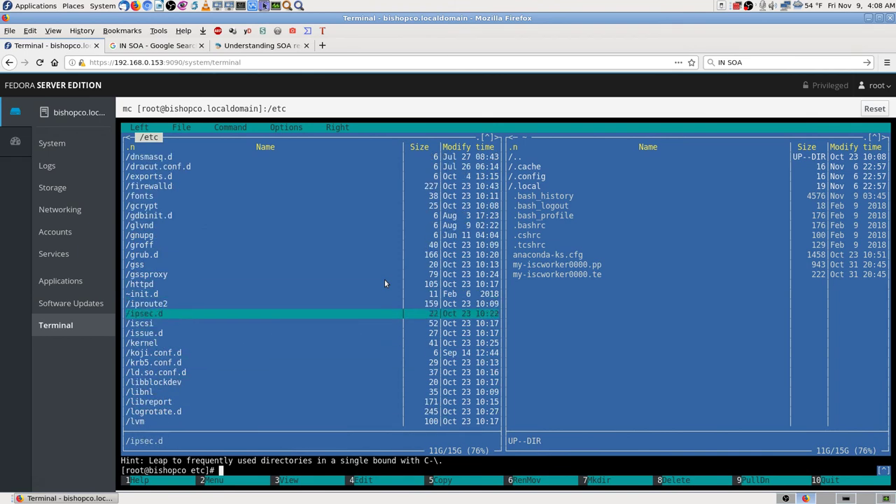
{"action": "key", "text": "Down"}
{"action": "key", "text": "Down"}
{"action": "key", "text": "Down"}
{"action": "key", "text": "Down"}
{"action": "key", "text": "Down"}
{"action": "key", "text": "Down"}
{"action": "key", "text": "Down"}
{"action": "key", "text": "Down"}
{"action": "key", "text": "Down"}
{"action": "key", "text": "Down"}
{"action": "key", "text": "Down"}
{"action": "key", "text": "Down"}
{"action": "key", "text": "Down"}
{"action": "key", "text": "Down"}
{"action": "key", "text": "Down"}
{"action": "key", "text": "Down"}
{"action": "key", "text": "Down"}
{"action": "key", "text": "Down"}
{"action": "key", "text": "Down"}
{"action": "key", "text": "Down"}
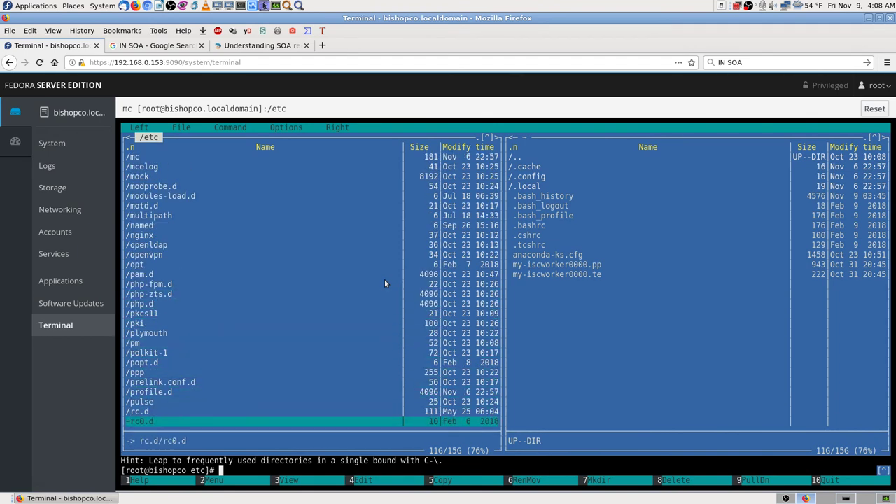
{"action": "key", "text": "Down"}
{"action": "key", "text": "Down"}
{"action": "key", "text": "Down"}
{"action": "key", "text": "Down"}
{"action": "key", "text": "Down"}
{"action": "key", "text": "Down"}
{"action": "key", "text": "Down"}
{"action": "key", "text": "Down"}
{"action": "key", "text": "Down"}
{"action": "key", "text": "Down"}
{"action": "key", "text": "Down"}
{"action": "key", "text": "Down"}
{"action": "key", "text": "Down"}
{"action": "key", "text": "Down"}
{"action": "key", "text": "Down"}
{"action": "key", "text": "Down"}
{"action": "key", "text": "Down"}
{"action": "key", "text": "Down"}
{"action": "key", "text": "Down"}
{"action": "key", "text": "Down"}
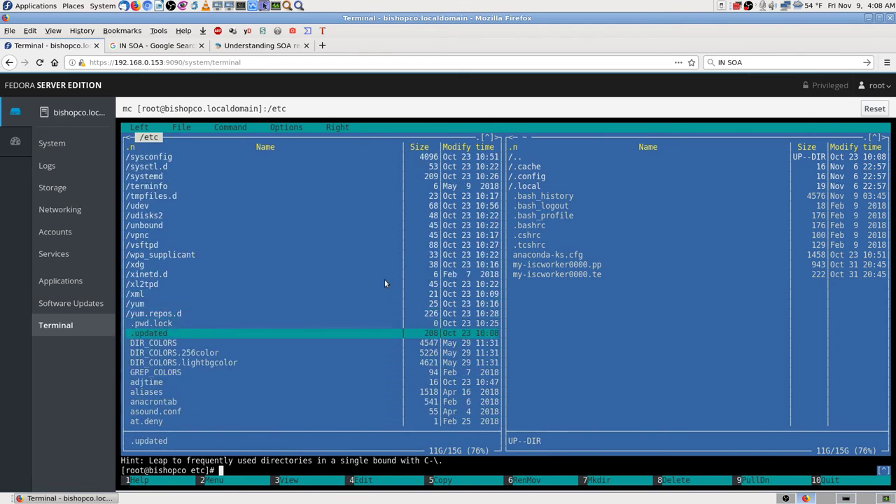
{"action": "key", "text": "Down"}
{"action": "key", "text": "Down"}
{"action": "key", "text": "Down"}
{"action": "key", "text": "Down"}
{"action": "key", "text": "Down"}
{"action": "key", "text": "Down"}
{"action": "key", "text": "Down"}
{"action": "key", "text": "Down"}
{"action": "key", "text": "Down"}
{"action": "key", "text": "Down"}
{"action": "key", "text": "Down"}
{"action": "key", "text": "Down"}
{"action": "key", "text": "Down"}
{"action": "key", "text": "Down"}
{"action": "key", "text": "Down"}
{"action": "key", "text": "Down"}
{"action": "key", "text": "Down"}
{"action": "key", "text": "Down"}
{"action": "key", "text": "Down"}
{"action": "key", "text": "Down"}
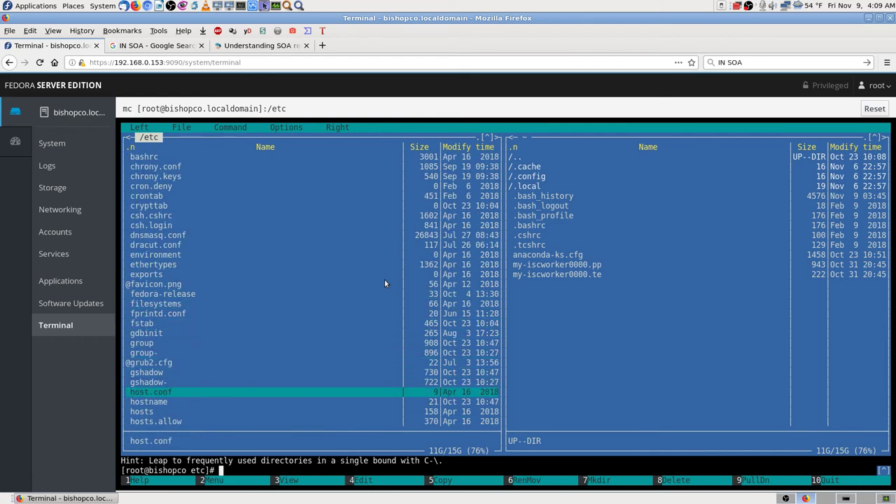
{"action": "key", "text": "Down"}
{"action": "key", "text": "Down"}
{"action": "key", "text": "Down"}
{"action": "key", "text": "Down"}
{"action": "key", "text": "Down"}
{"action": "key", "text": "Down"}
{"action": "key", "text": "Down"}
{"action": "key", "text": "Down"}
{"action": "key", "text": "Down"}
{"action": "key", "text": "Down"}
{"action": "key", "text": "Down"}
{"action": "key", "text": "Down"}
{"action": "key", "text": "Down"}
{"action": "key", "text": "Down"}
{"action": "key", "text": "Down"}
{"action": "key", "text": "Down"}
{"action": "key", "text": "Down"}
{"action": "key", "text": "Down"}
{"action": "key", "text": "Down"}
{"action": "key", "text": "Down"}
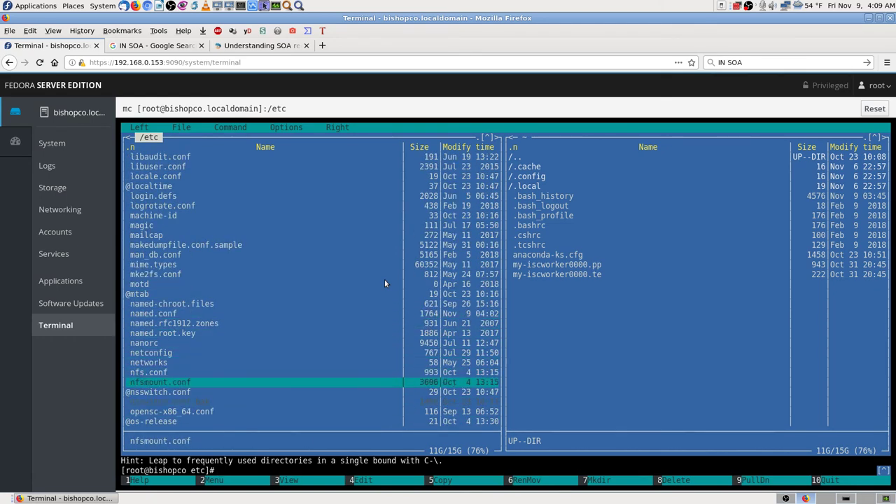
{"action": "key", "text": "Up"}
{"action": "key", "text": "Up"}
{"action": "key", "text": "Up"}
{"action": "key", "text": "Up"}
{"action": "key", "text": "Up"}
{"action": "key", "text": "Up"}
{"action": "key", "text": "Up"}
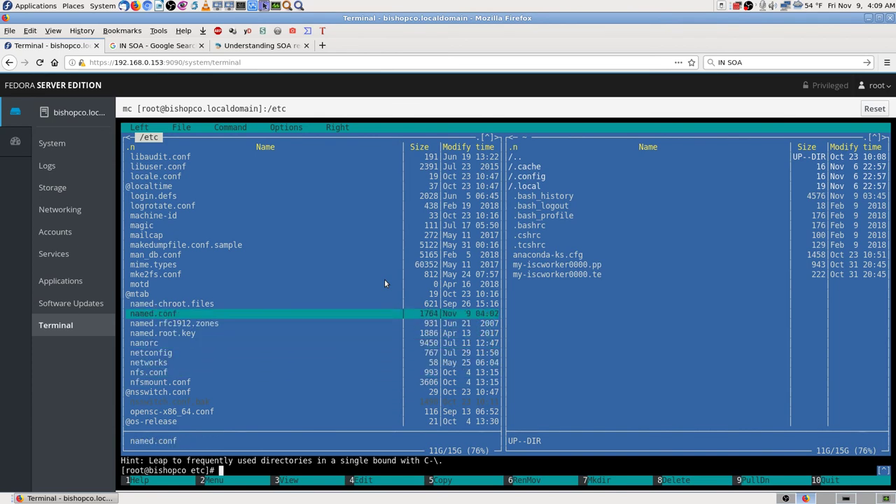
{"action": "left_click", "coordinate": [847, 498]}
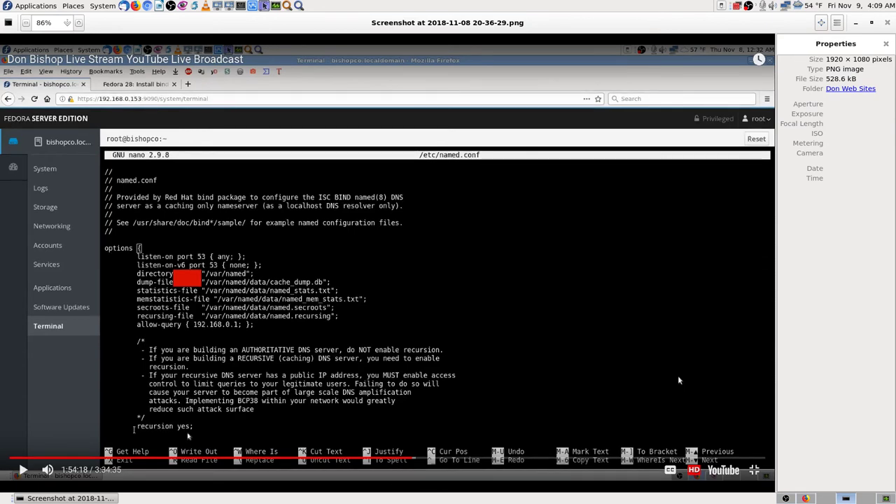
- Step through the named.conf nano screenshots to the Uptime Robot dashboard image
{"action": "key", "text": "Right"}
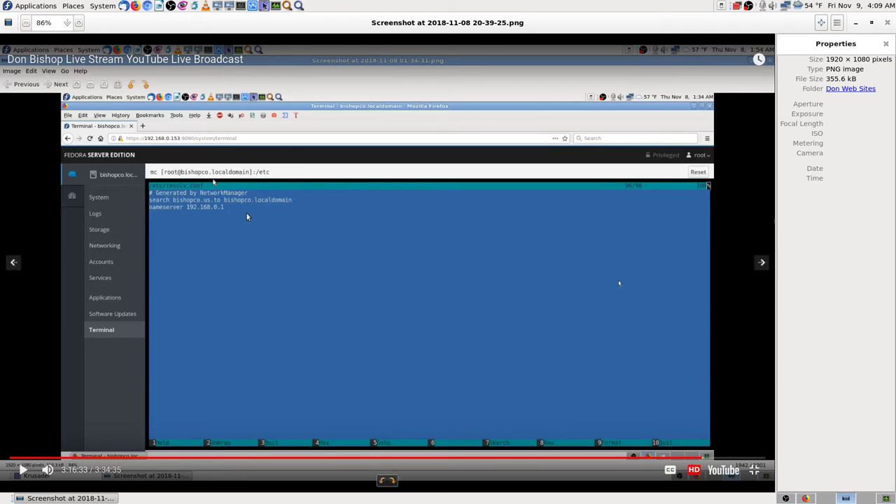
{"action": "key", "text": "Right"}
{"action": "key", "text": "Left"}
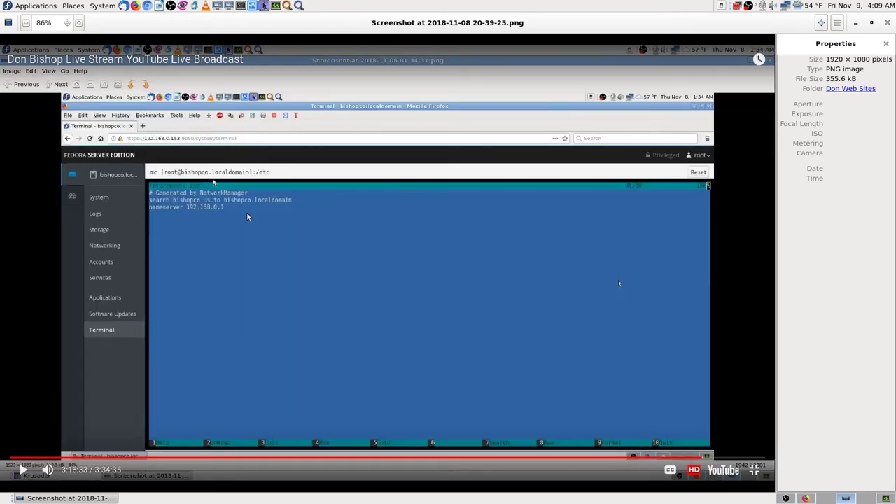
{"action": "key", "text": "Right"}
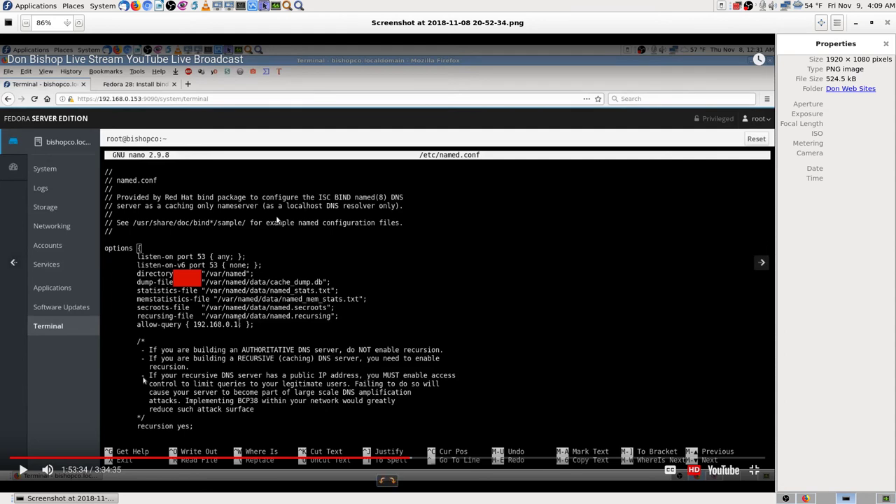
{"action": "key", "text": "Right"}
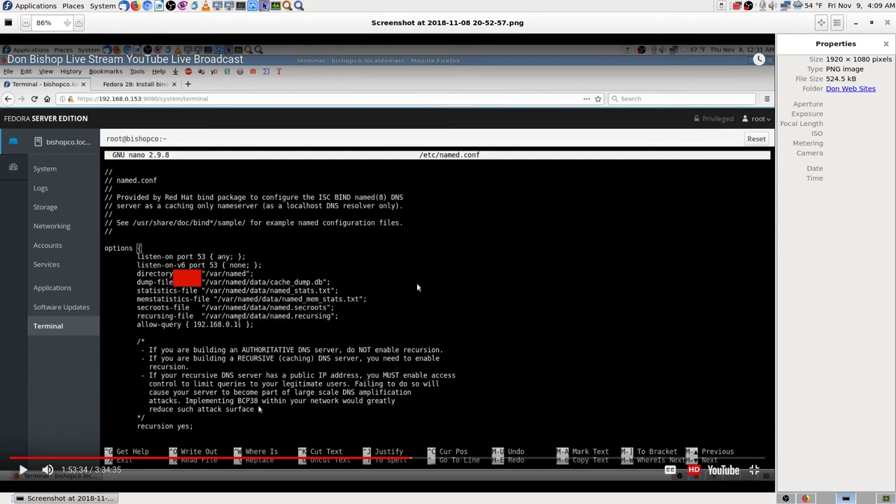
{"action": "key", "text": "Right"}
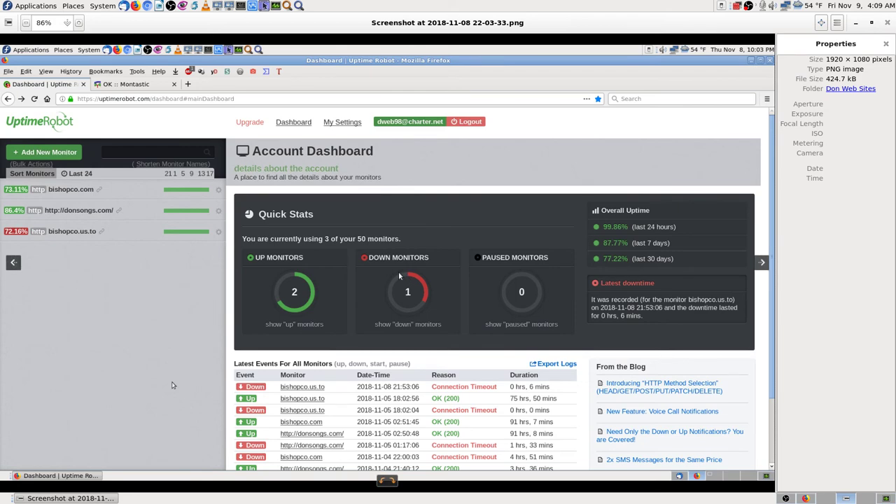
- In Firefox, close the Understanding SOA records tab, leaving the IN SOA search results
{"action": "left_click", "coordinate": [885, 499]}
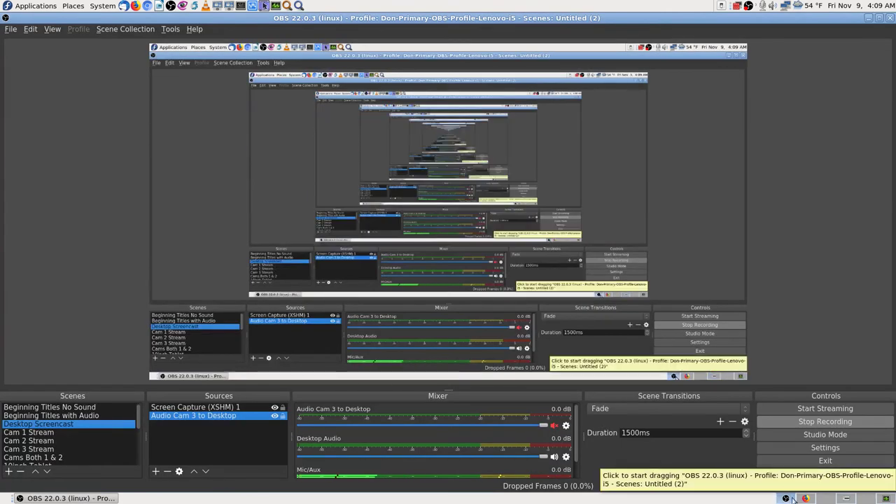
{"action": "left_click", "coordinate": [867, 498]}
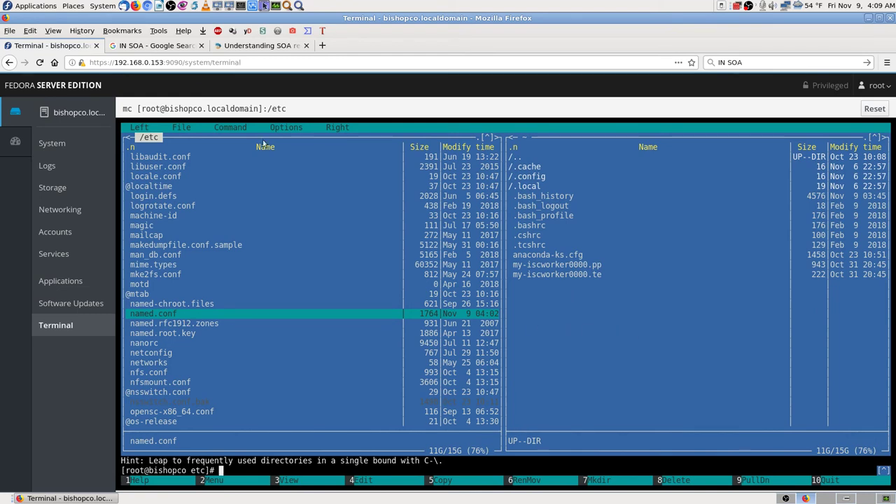
{"action": "left_click", "coordinate": [256, 45]}
{"action": "left_click", "coordinate": [306, 45]}
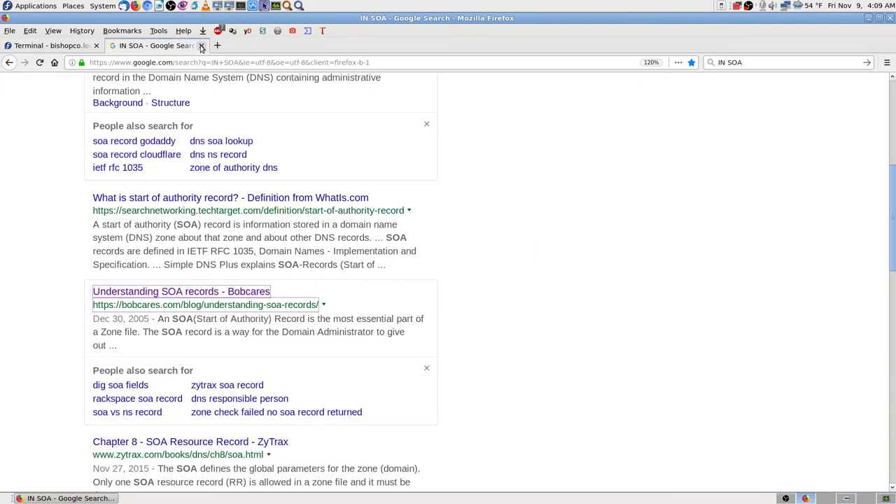
{"action": "left_click", "coordinate": [200, 45]}
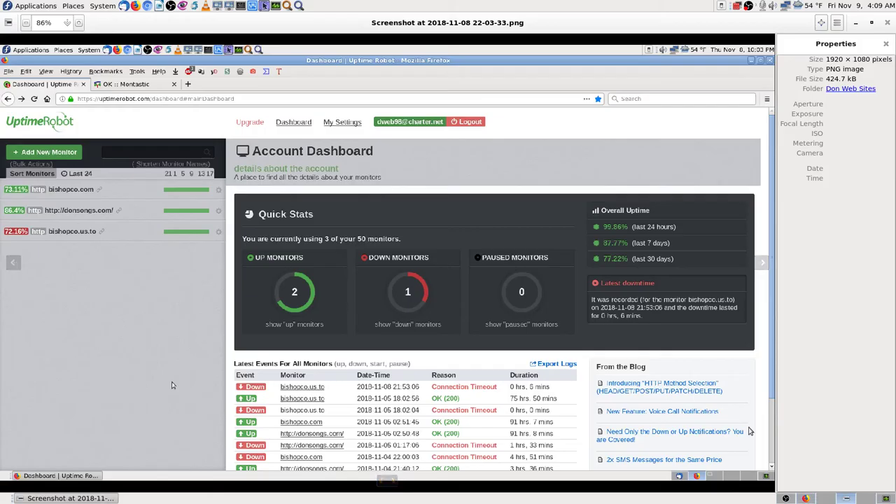
- Return the image viewer to the Uptime Robot screenshot and hide its properties panel
{"action": "left_click", "coordinate": [846, 498]}
{"action": "key", "text": "Left"}
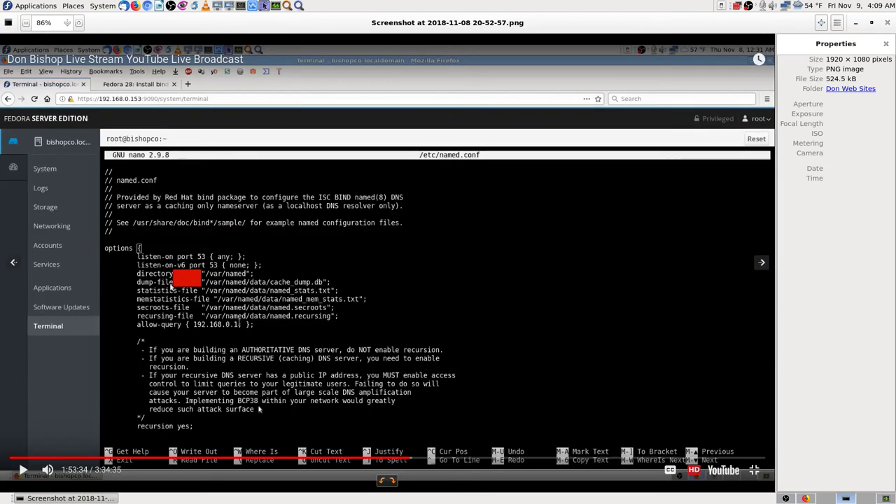
{"action": "key", "text": "Right"}
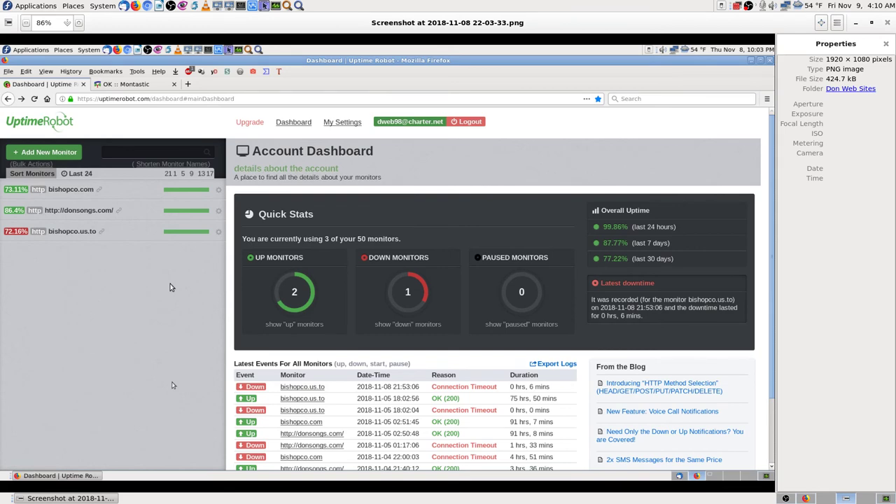
{"action": "left_click", "coordinate": [885, 44]}
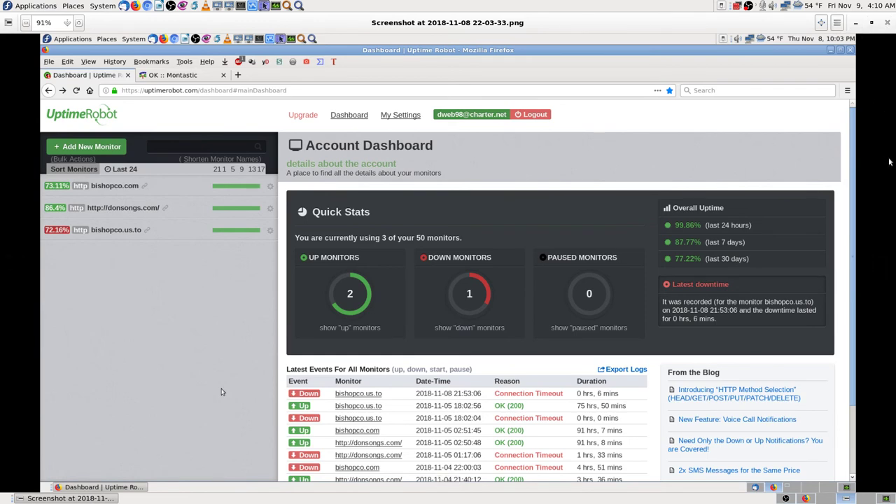
- Review the Uptime Robot dashboard screenshot full screen, then move to the Montastic page
{"action": "key", "text": "F11"}
{"action": "key", "text": "F11"}
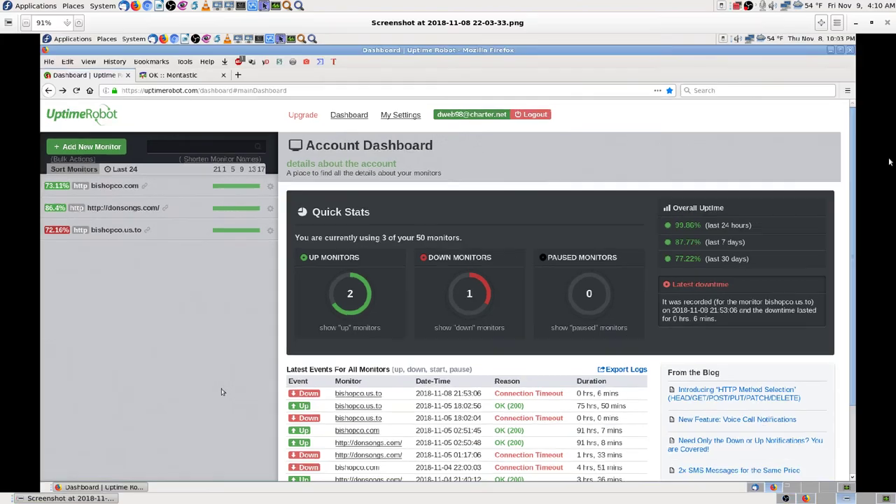
{"action": "key", "text": "F11"}
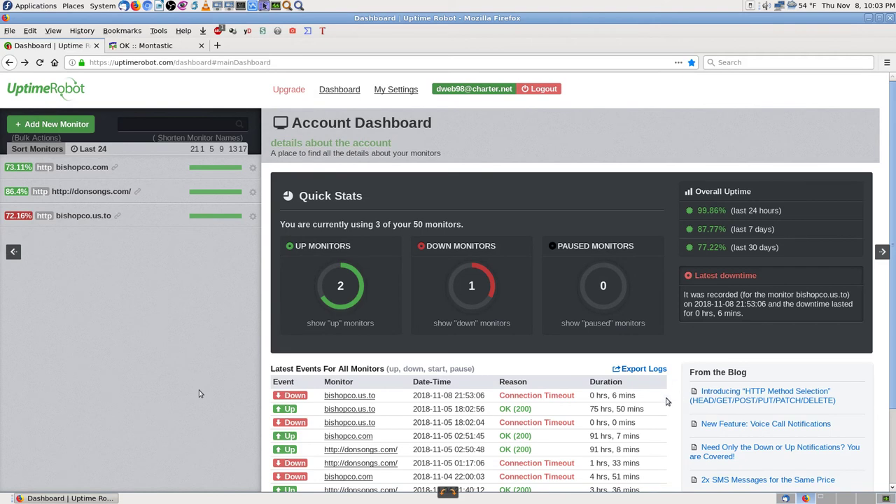
{"action": "key", "text": "ctrl+Tab"}
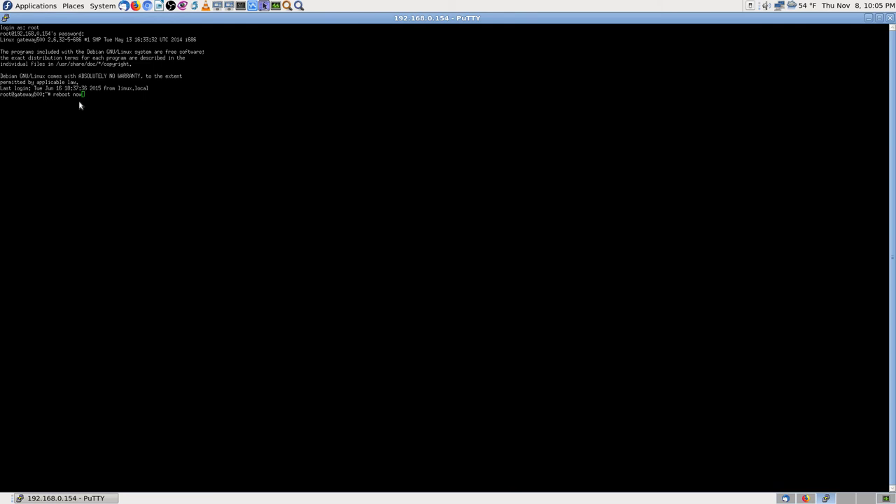
- Reboot the 192.168.0.154 gateway from PuTTY with 'reboot now' followed by 'reboot'
{"action": "key", "text": "Return"}
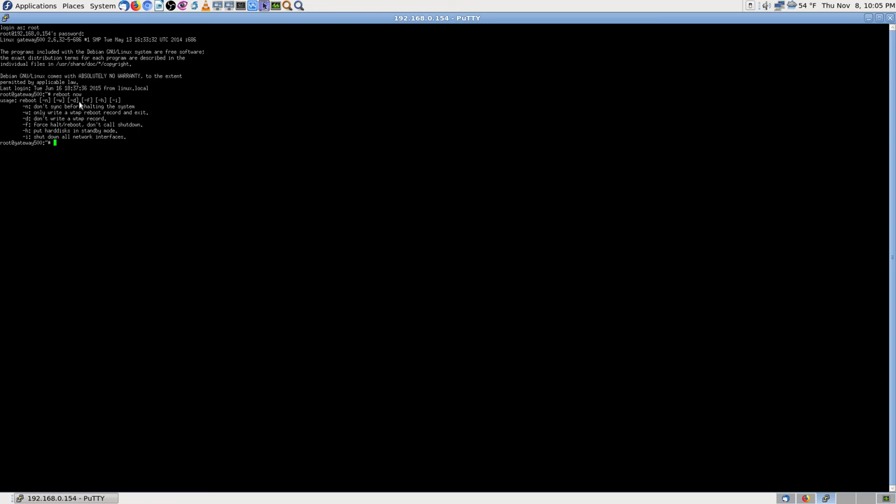
{"action": "type", "text": "reboot"}
{"action": "key", "text": "Return"}
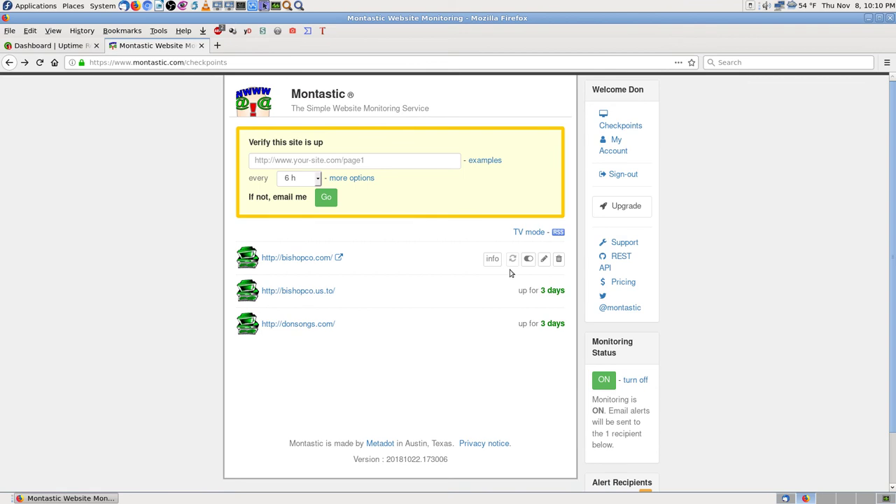
- Recheck bishopco.com in Montastic and open bishopco.us.to in a new tab
{"action": "left_click", "coordinate": [513, 258]}
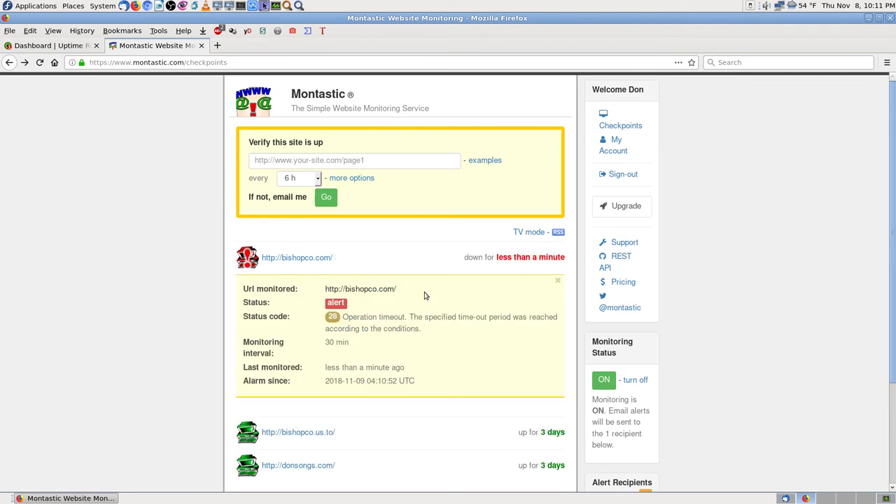
{"action": "scroll", "coordinate": [628, 428], "scroll_direction": "down", "scroll_amount": 4}
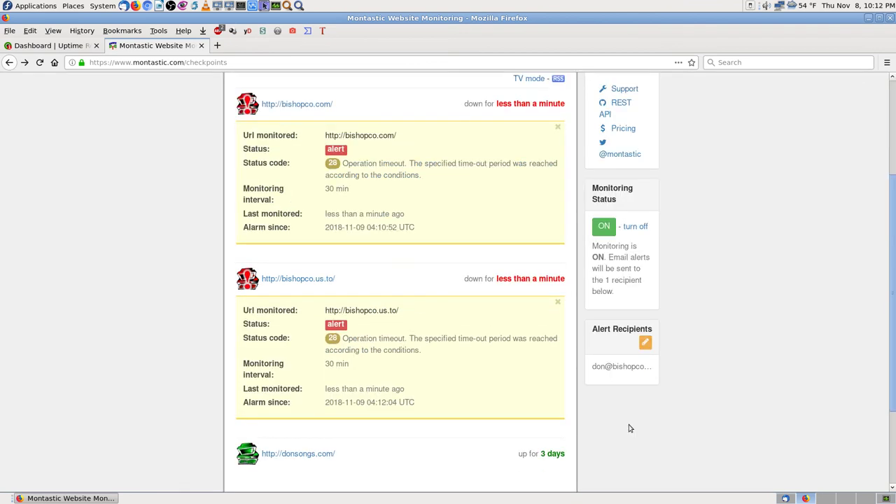
{"action": "left_click", "coordinate": [298, 278]}
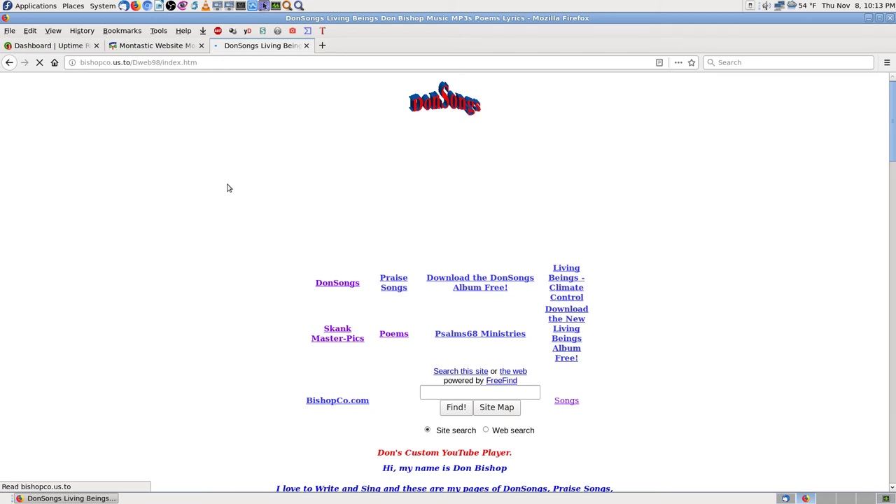
{"action": "key", "text": "ctrl+Page_Up"}
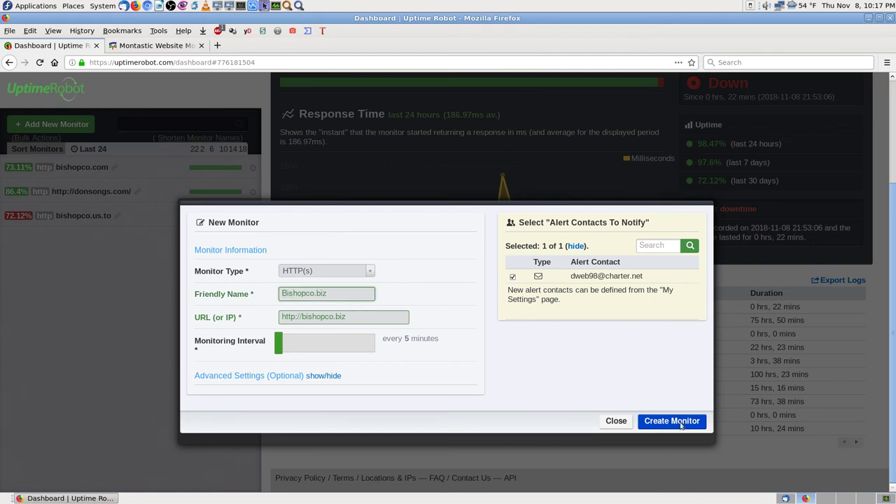
- Create the Bishopco.biz Uptime Robot monitor and review the Bishopco.biz, bishopco.us.to and donsongs.com details
{"action": "left_click", "coordinate": [672, 421]}
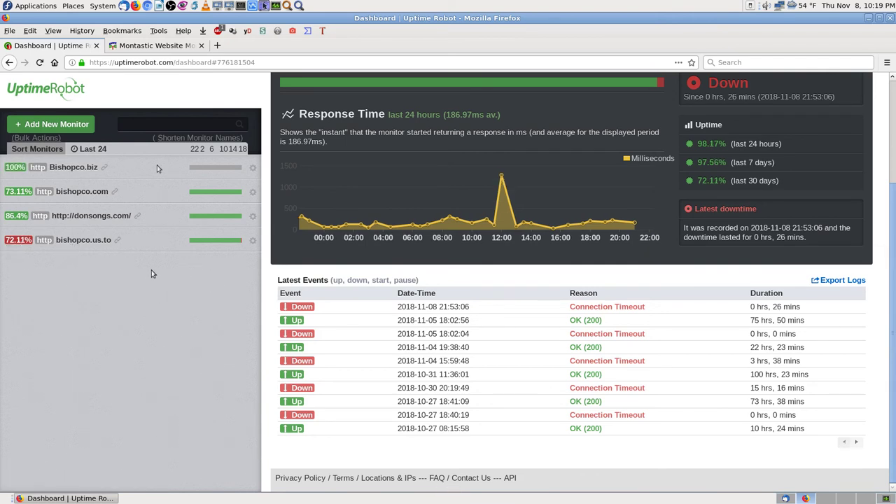
{"action": "left_click", "coordinate": [157, 168]}
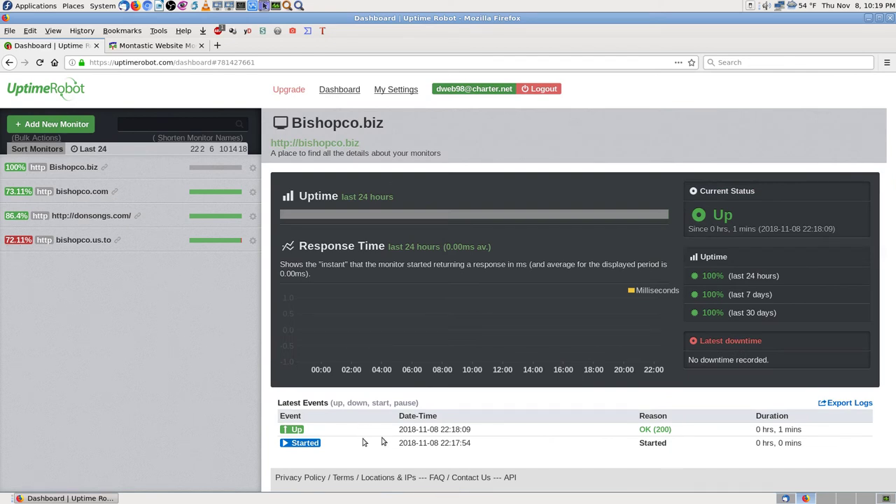
{"action": "key", "text": "alt+Left"}
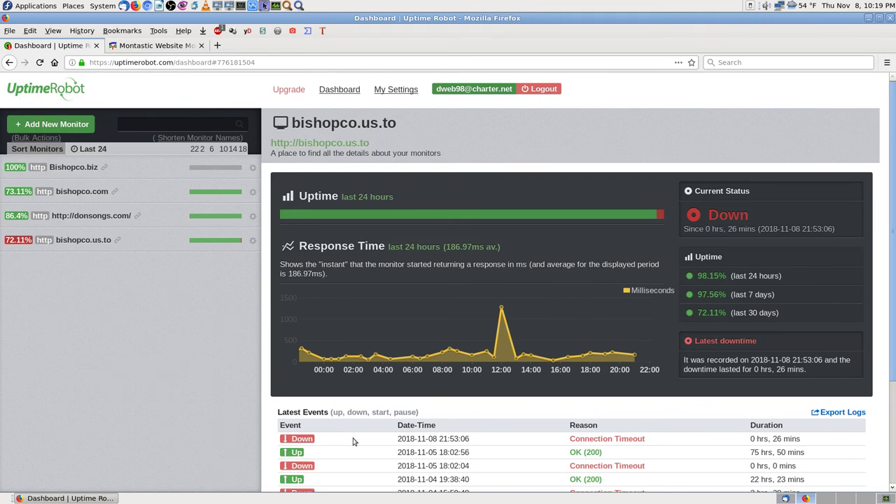
{"action": "key", "text": "alt+Left"}
{"action": "key", "text": "alt+Left"}
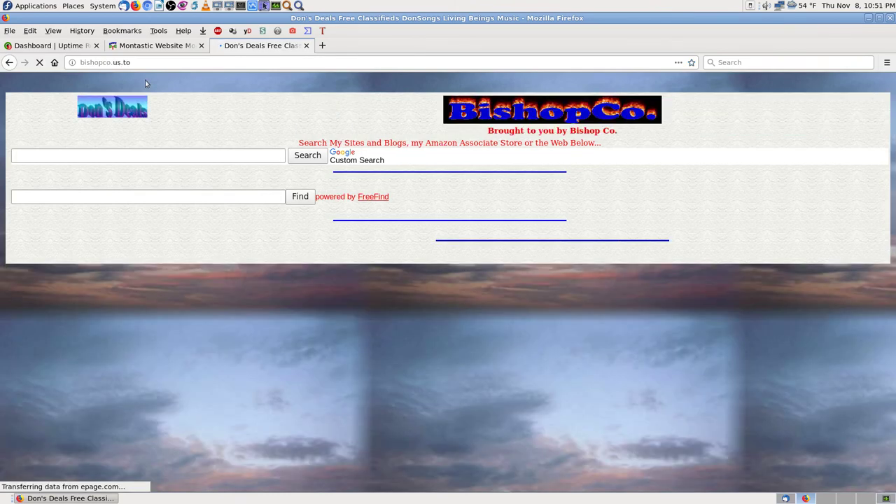
{"action": "key", "text": "ctrl+Tab"}
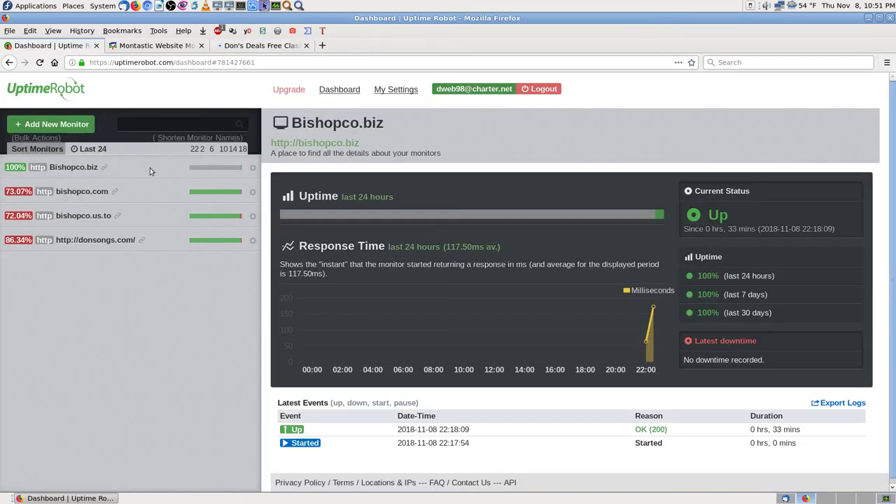
{"action": "key", "text": "ctrl+Tab"}
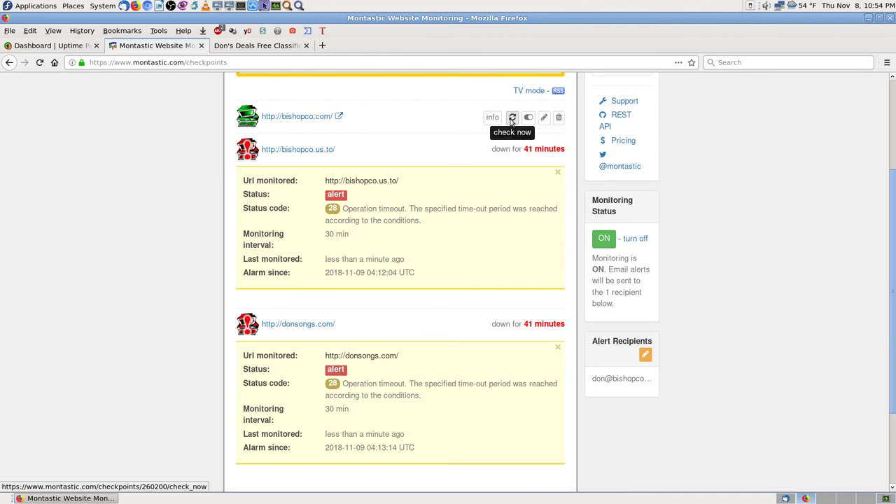
- Run an immediate recheck of bishopco.com in Montastic
{"action": "left_click", "coordinate": [512, 118]}
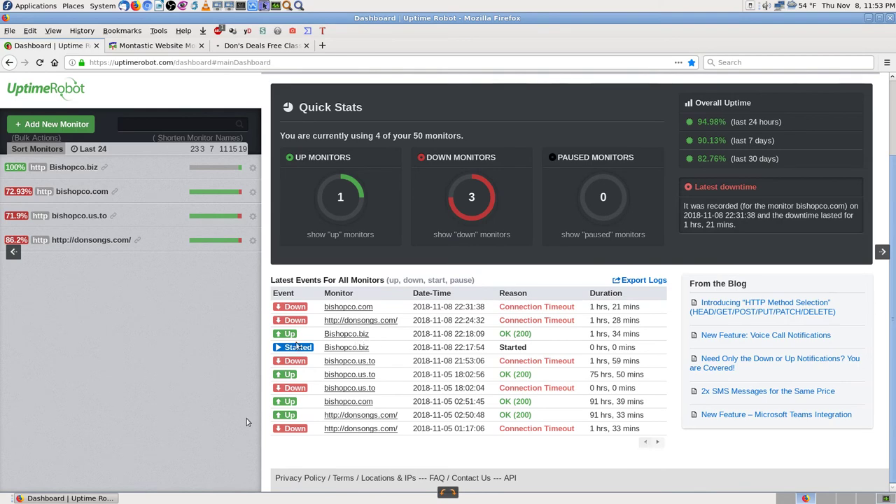
- Bring the image viewer forward to the D-Link Port Forwarding screenshot listing four rules
{"action": "key", "text": "ctrl+Tab"}
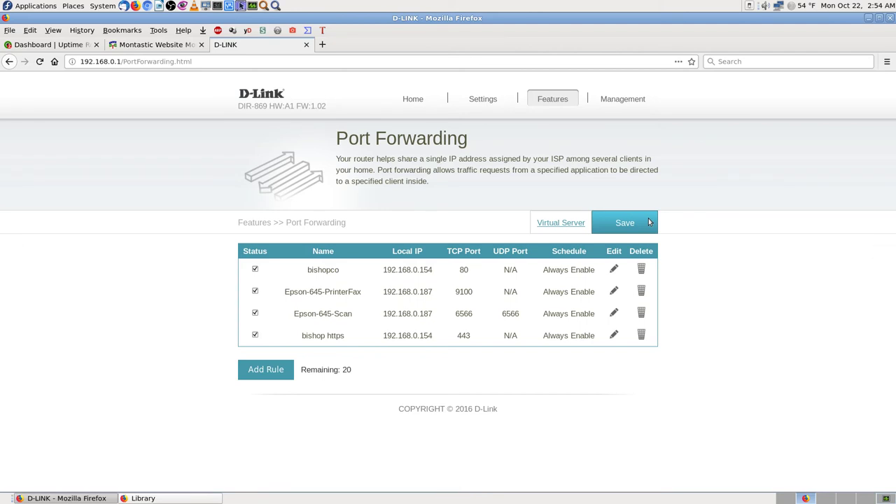
- Leave full screen and page through the Uptime Robot and Montastic screenshots to the green Montastic OK page
{"action": "key", "text": "Escape"}
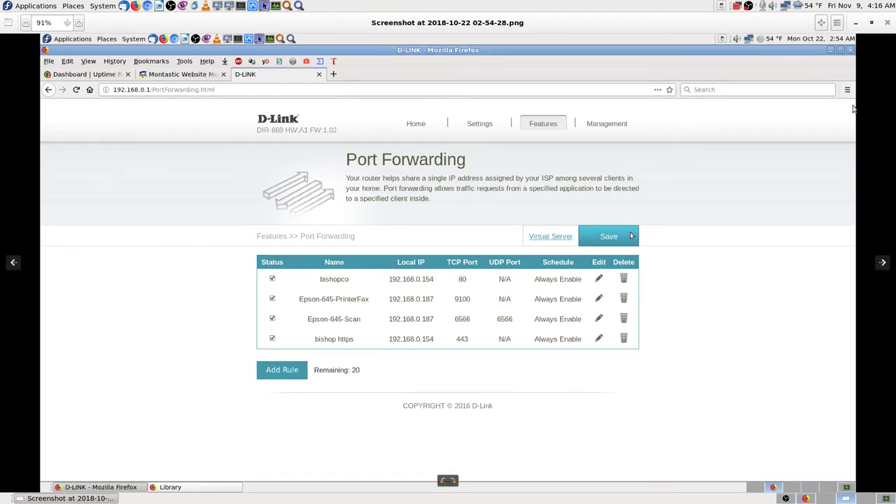
{"action": "key", "text": "Right"}
{"action": "key", "text": "Right"}
{"action": "key", "text": "Right"}
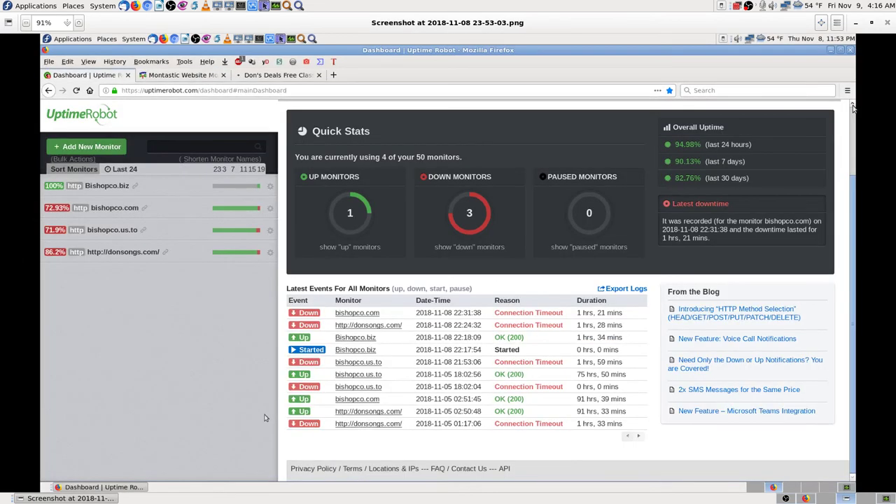
{"action": "key", "text": "Left"}
{"action": "key", "text": "Left"}
{"action": "key", "text": "Left"}
{"action": "key", "text": "Right"}
{"action": "key", "text": "Right"}
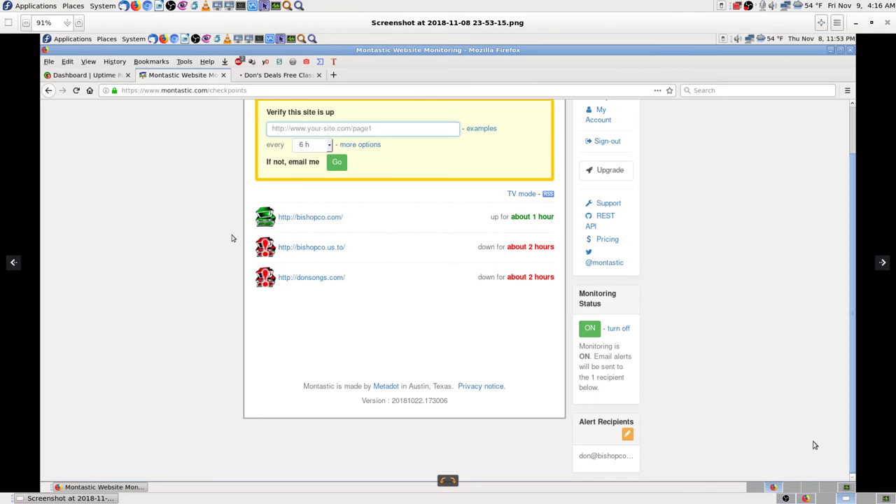
{"action": "key", "text": "Right"}
{"action": "key", "text": "Right"}
{"action": "key", "text": "Right"}
{"action": "key", "text": "Right"}
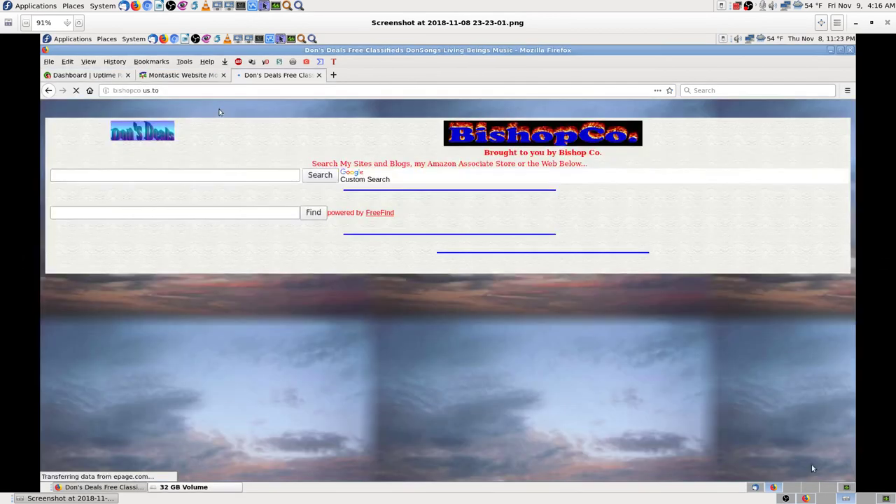
{"action": "key", "text": "Left"}
{"action": "key", "text": "Left"}
{"action": "key", "text": "Left"}
{"action": "key", "text": "Left"}
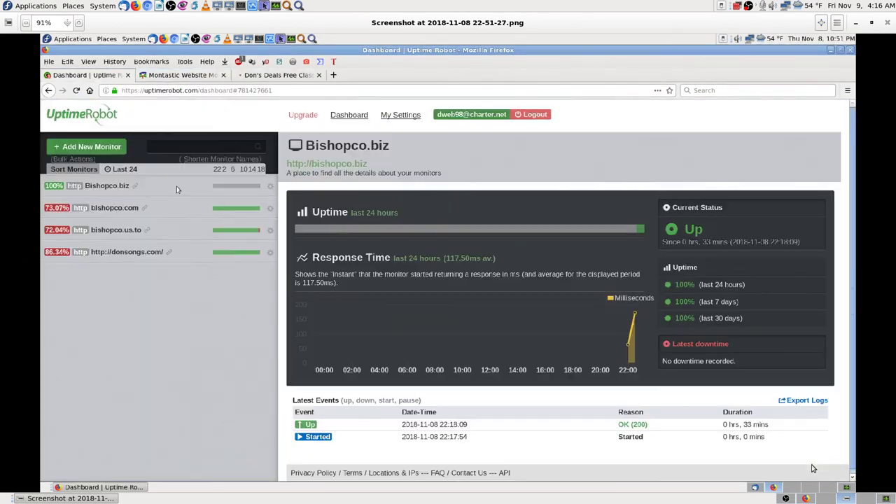
{"action": "key", "text": "Left"}
{"action": "key", "text": "Left"}
{"action": "key", "text": "Left"}
{"action": "key", "text": "Left"}
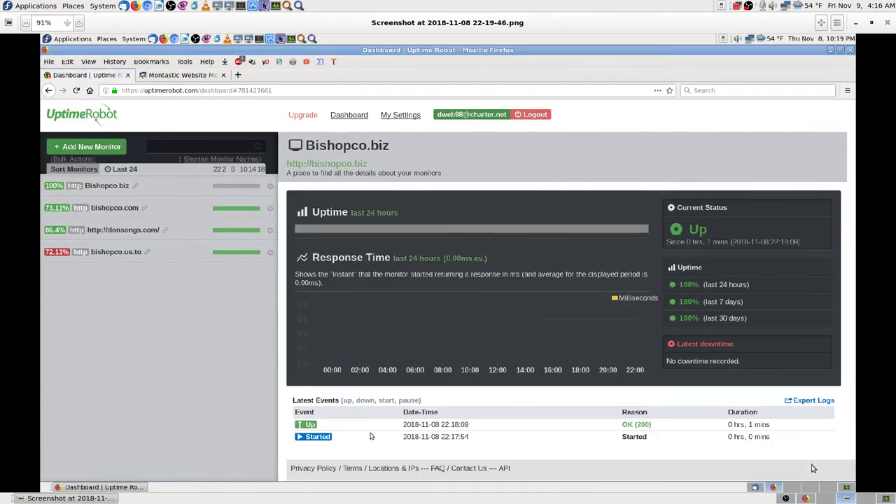
{"action": "key", "text": "Right"}
{"action": "key", "text": "Right"}
{"action": "key", "text": "Right"}
{"action": "key", "text": "Right"}
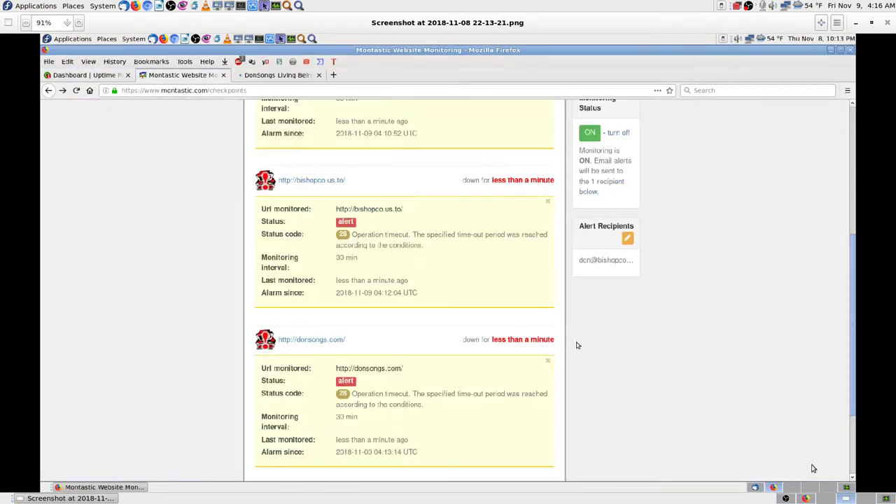
{"action": "key", "text": "Right"}
{"action": "key", "text": "Right"}
{"action": "key", "text": "Right"}
{"action": "key", "text": "Right"}
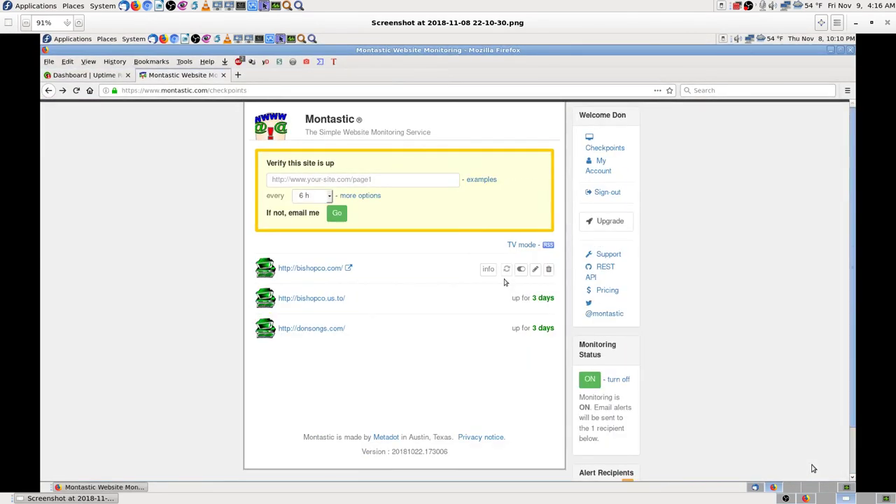
{"action": "key", "text": "Left"}
{"action": "key", "text": "Left"}
{"action": "key", "text": "Left"}
{"action": "key", "text": "Left"}
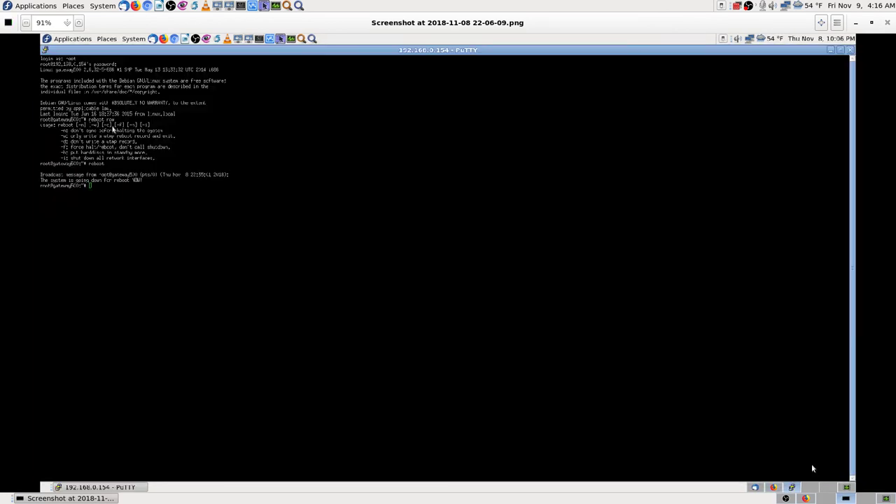
{"action": "key", "text": "Left"}
{"action": "key", "text": "Left"}
{"action": "key", "text": "Left"}
{"action": "key", "text": "Left"}
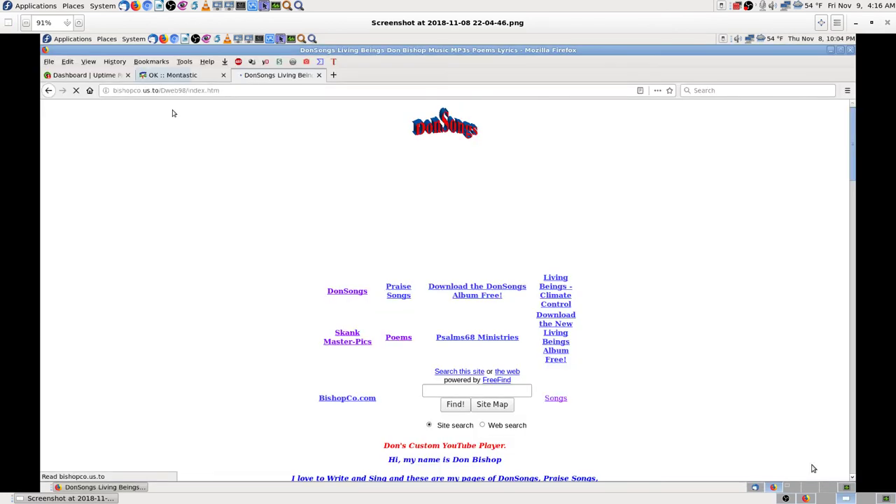
{"action": "key", "text": "Left"}
{"action": "key", "text": "Left"}
{"action": "key", "text": "Left"}
{"action": "key", "text": "Left"}
{"action": "key", "text": "Left"}
{"action": "key", "text": "Left"}
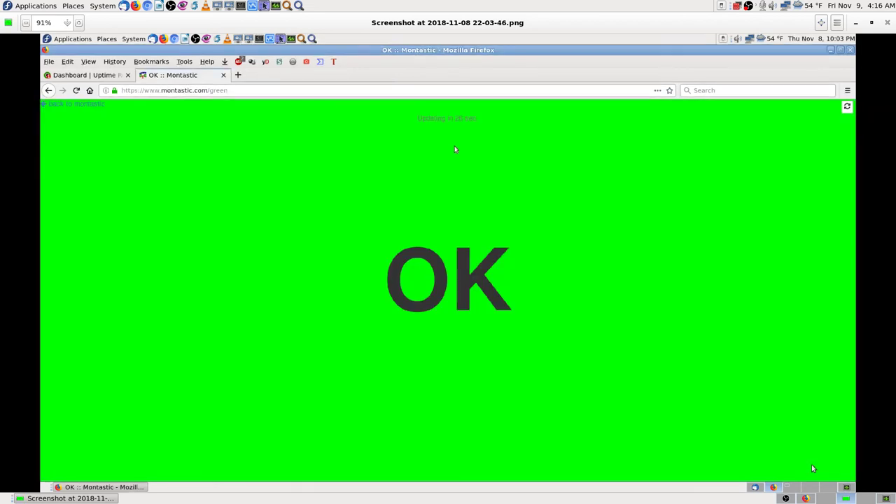
- Page back through the named.conf, panel options and Zenmap scan screenshots, then quit the image viewer
{"action": "key", "text": "Left"}
{"action": "key", "text": "Left"}
{"action": "key", "text": "Left"}
{"action": "key", "text": "Left"}
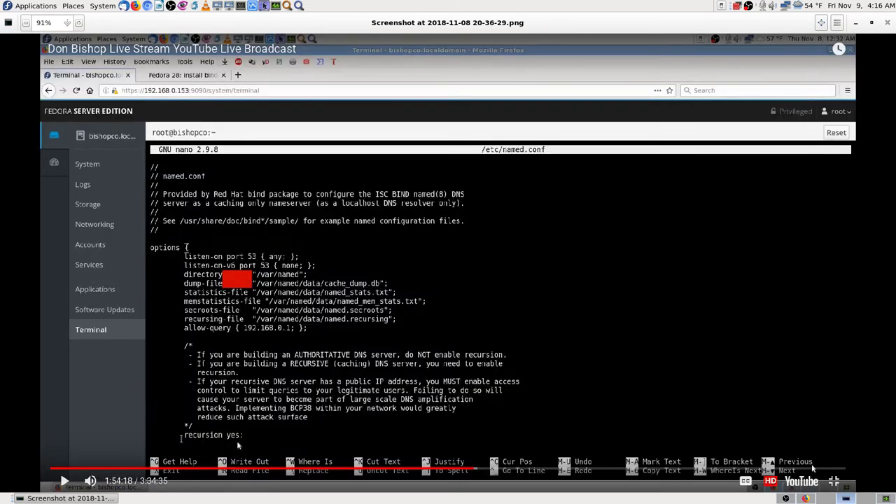
{"action": "key", "text": "Left"}
{"action": "key", "text": "Left"}
{"action": "key", "text": "Left"}
{"action": "key", "text": "Left"}
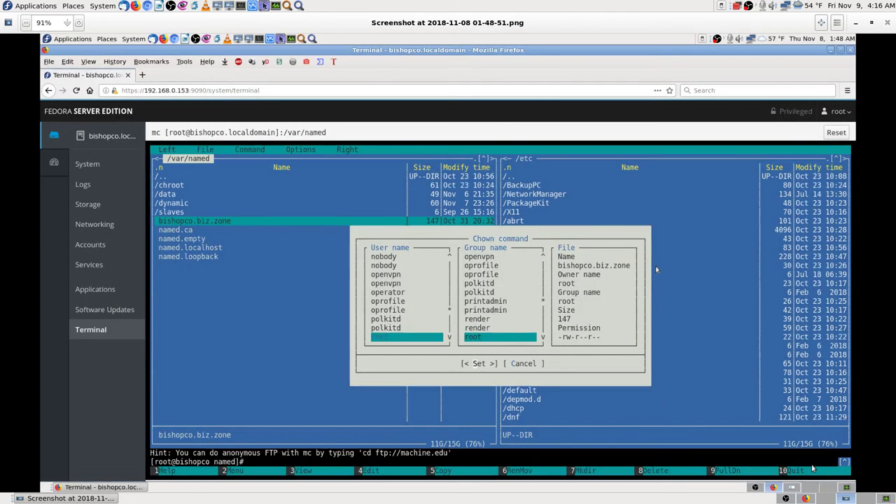
{"action": "key", "text": "Left"}
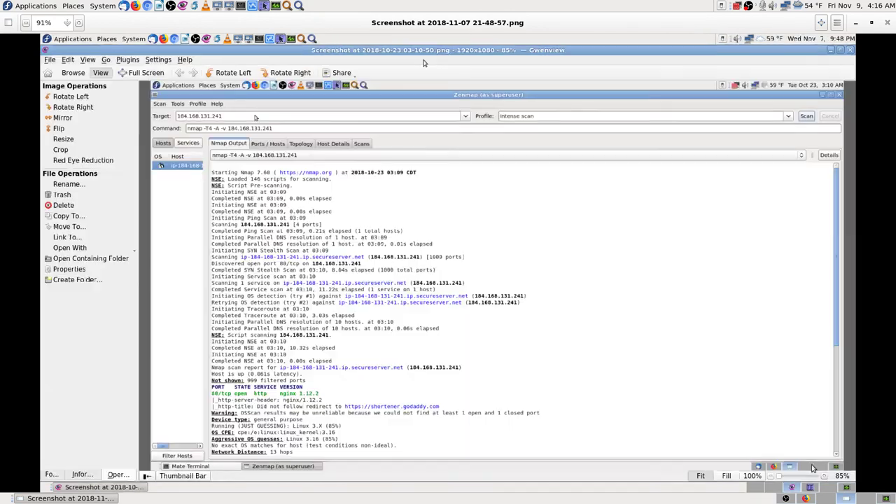
{"action": "key", "text": "Left"}
{"action": "key", "text": "Right"}
{"action": "key", "text": "Right"}
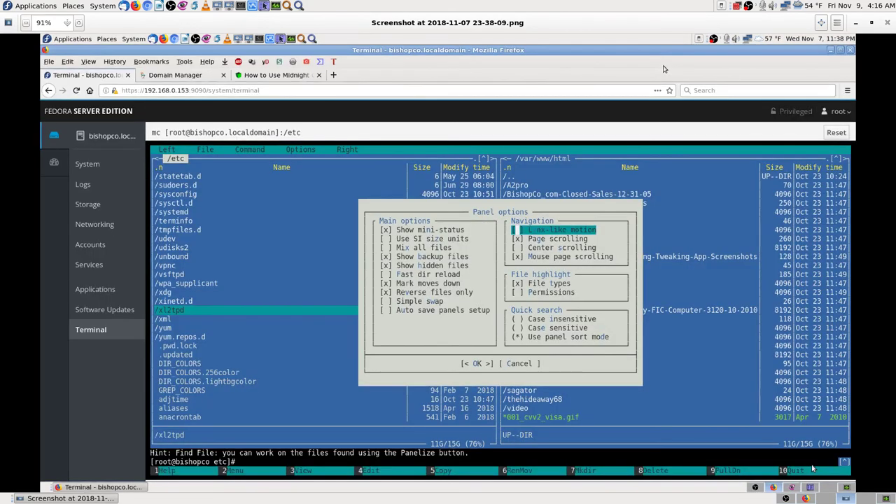
{"action": "key", "text": "Left"}
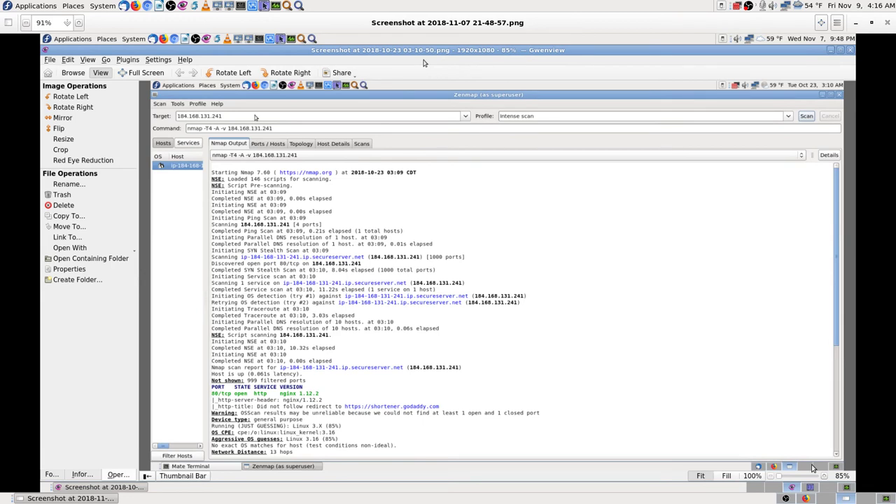
{"action": "key", "text": "Left"}
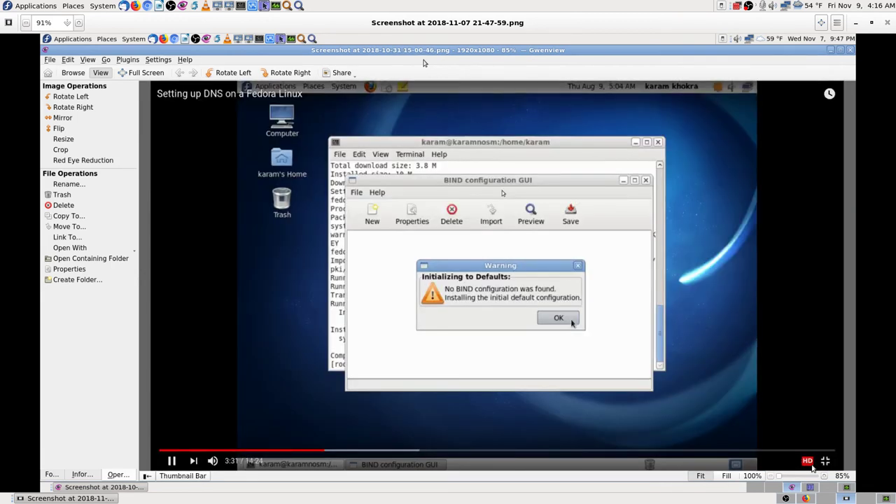
{"action": "key", "text": "Right"}
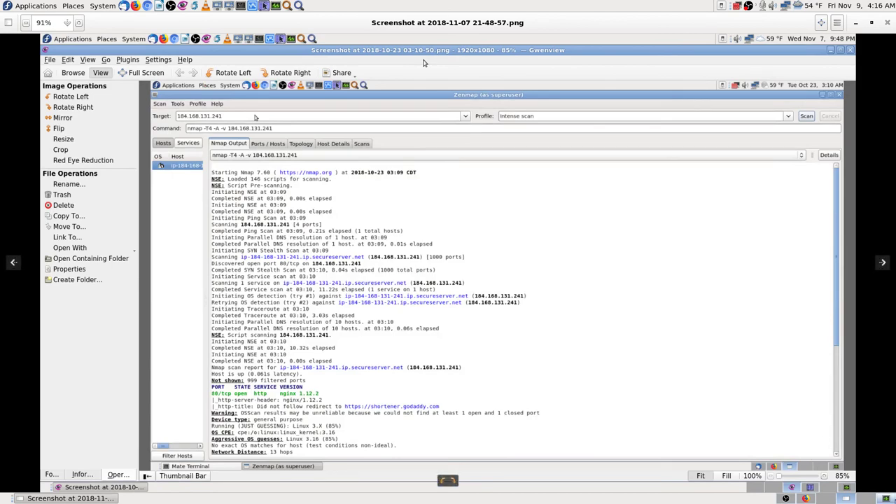
{"action": "key", "text": "ctrl+q"}
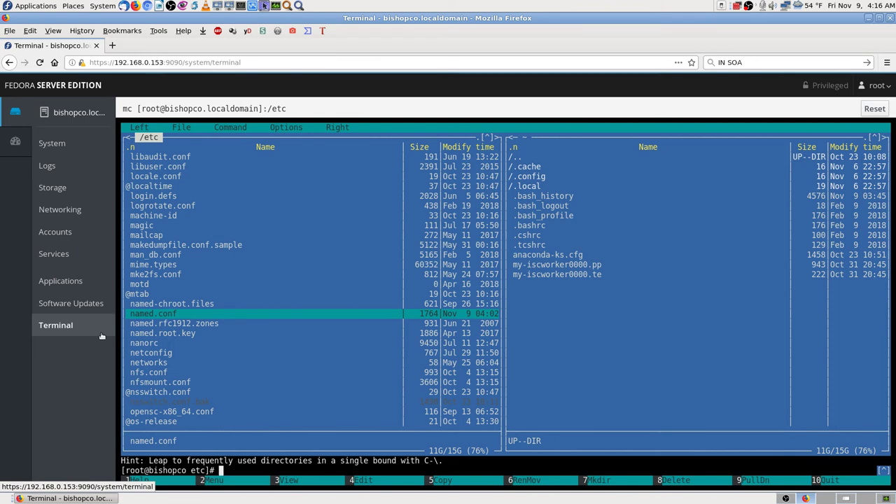
- Exit Midnight Commander and look up bishopco.biz in interactive nslookup, which times out
{"action": "key", "text": "F10"}
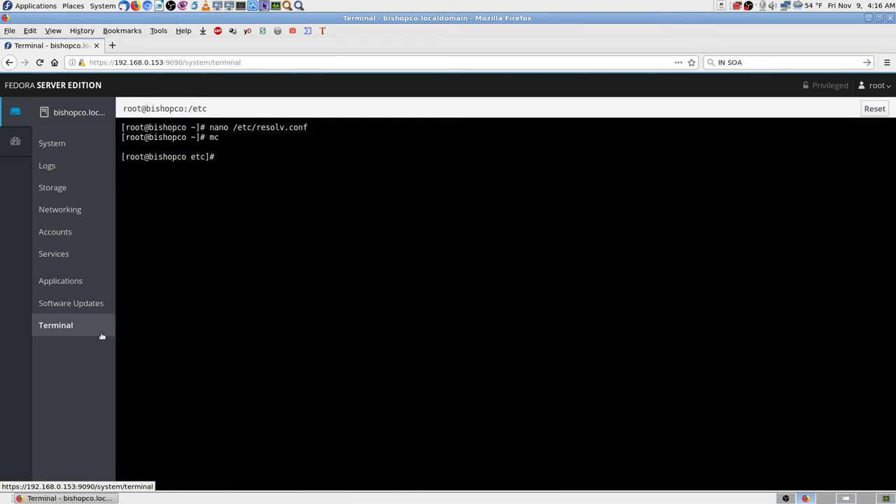
{"action": "type", "text": "ns"}
{"action": "key", "text": "Up"}
{"action": "key", "text": "Up"}
{"action": "key", "text": "Return"}
{"action": "type", "text": "bishopco"}
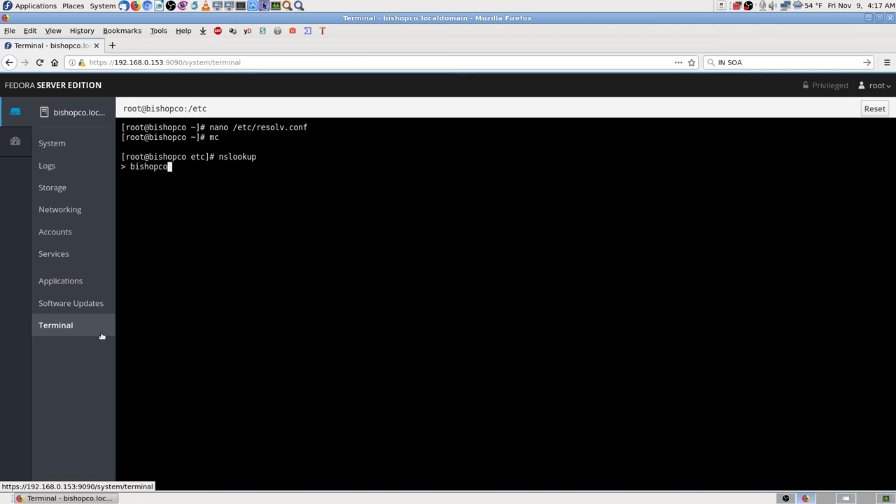
{"action": "type", "text": ".bi"}
{"action": "type", "text": "z"}
{"action": "key", "text": "Return"}
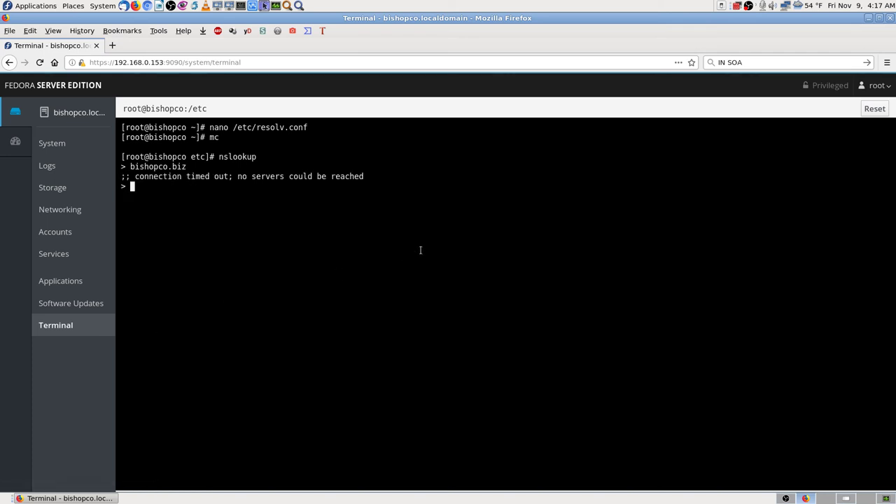
- Reset the terminal, try 'restart now' and 'restart' (not found), then reboot the server with 'reboot now'
{"action": "left_click", "coordinate": [874, 108]}
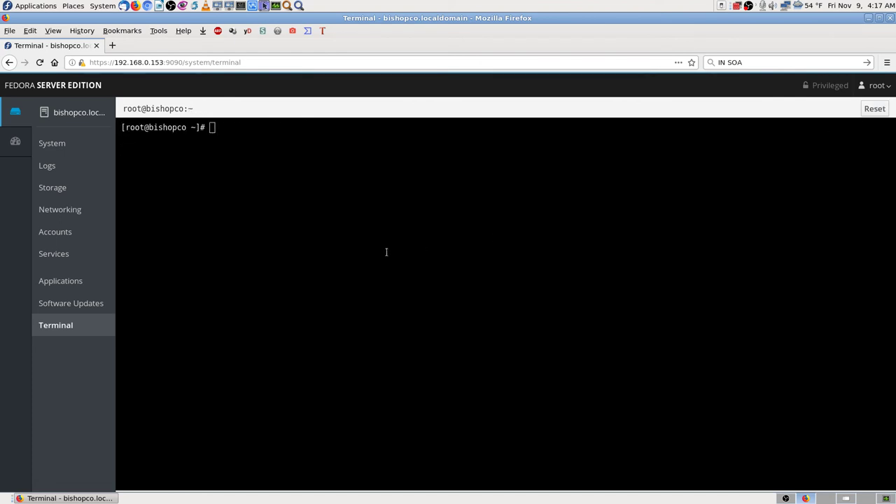
{"action": "type", "text": "restart now"}
{"action": "key", "text": "Return"}
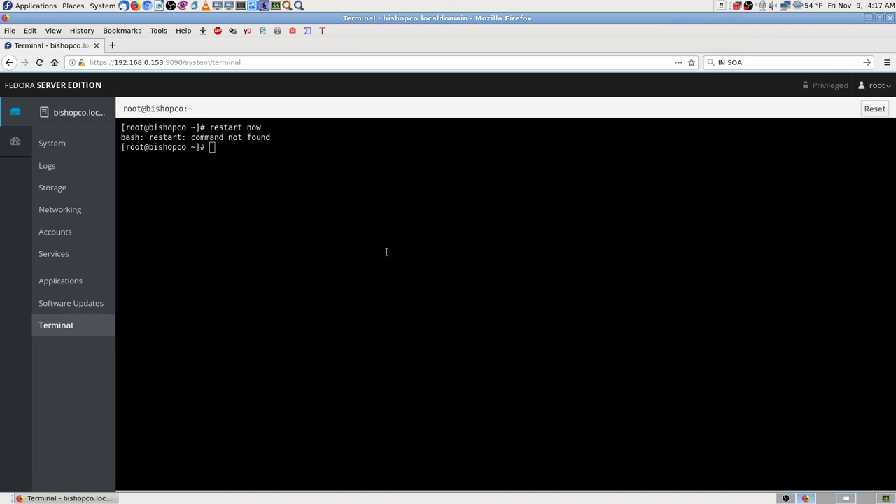
{"action": "type", "text": "restart"}
{"action": "key", "text": "Return"}
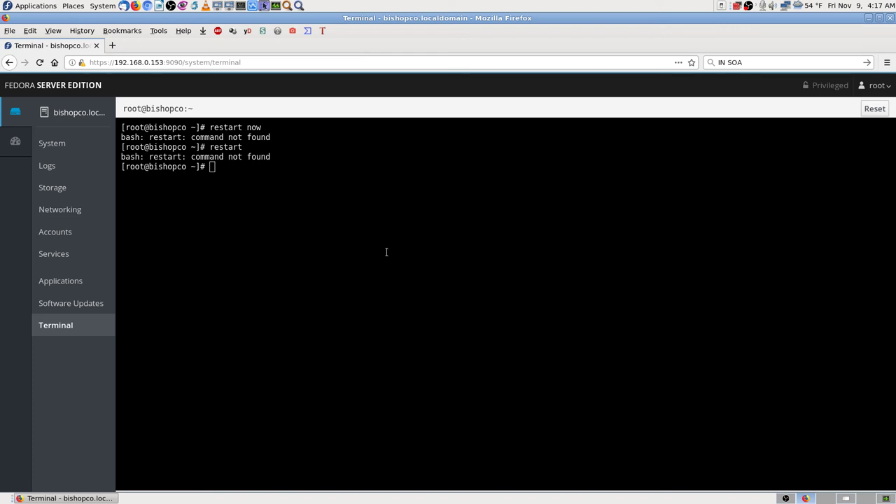
{"action": "type", "text": "restart o"}
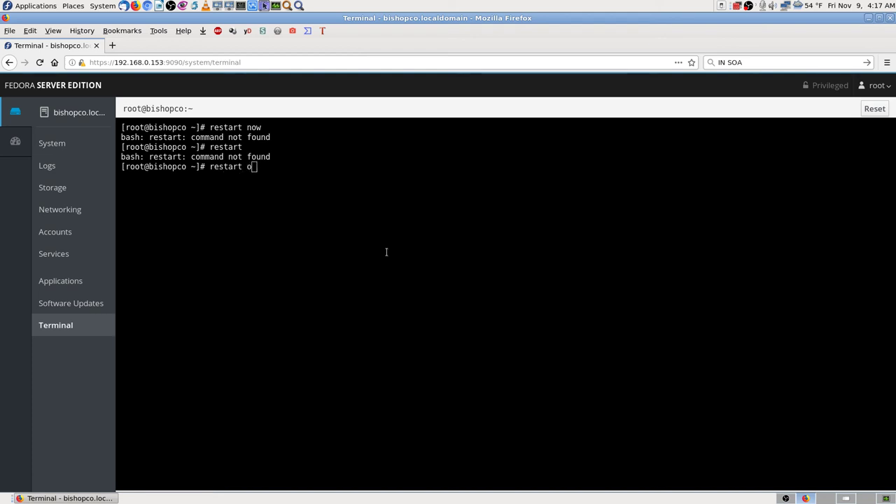
{"action": "key", "text": "BackSpace"}
{"action": "type", "text": "now"}
{"action": "key", "text": "Return"}
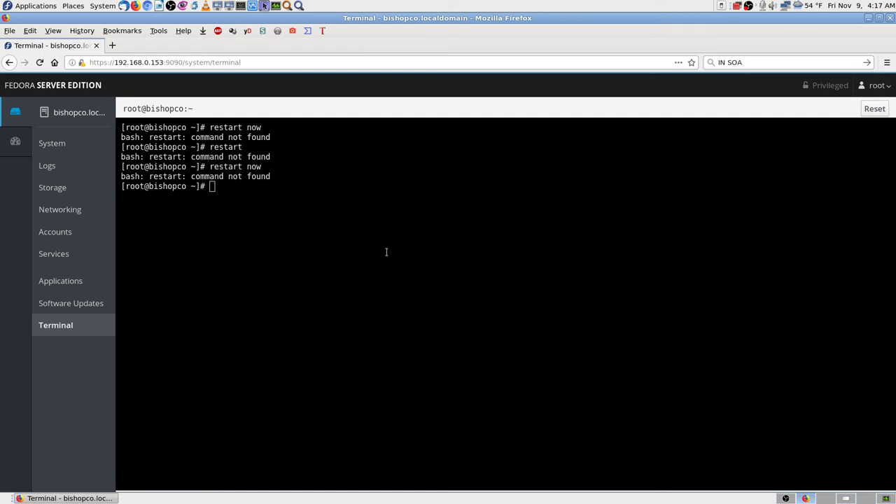
{"action": "type", "text": "reboot now"}
{"action": "key", "text": "Return"}
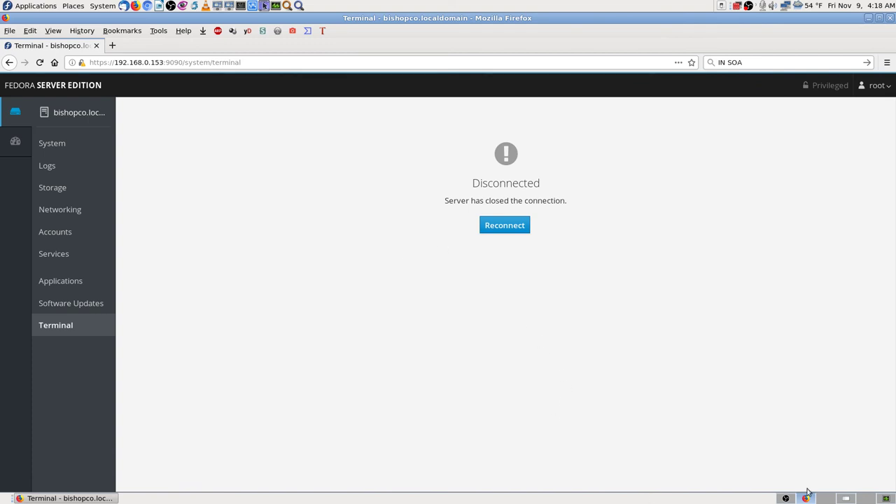
- Check the OBS window, clear 'IN SOA' from Firefox's search box, and switch to the Zenmap screenshot workspace
{"action": "left_click", "coordinate": [788, 498]}
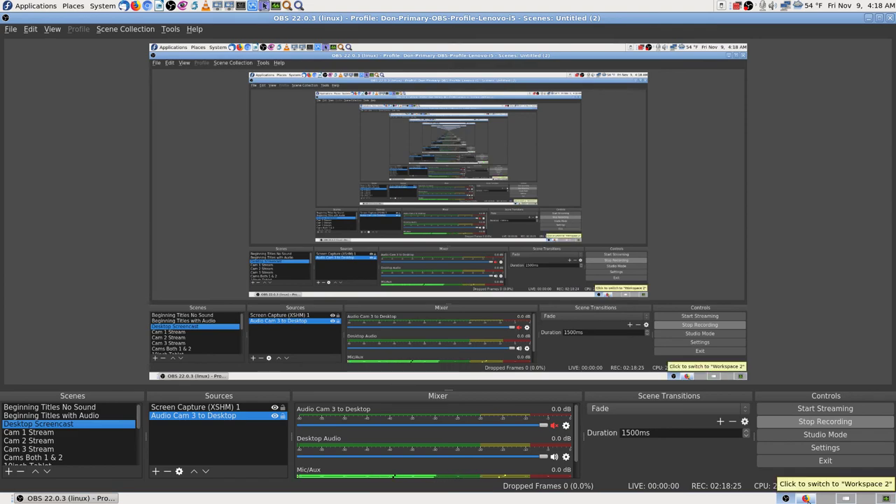
{"action": "left_click", "coordinate": [805, 498]}
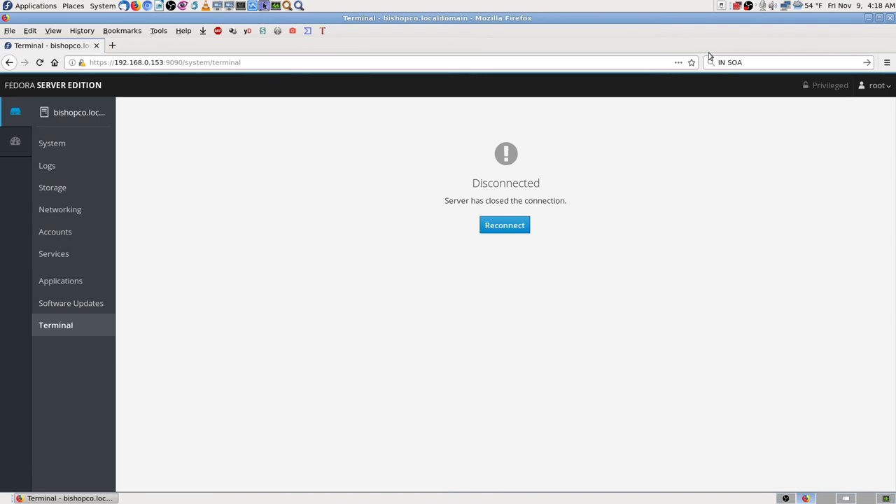
{"action": "left_click", "coordinate": [752, 63]}
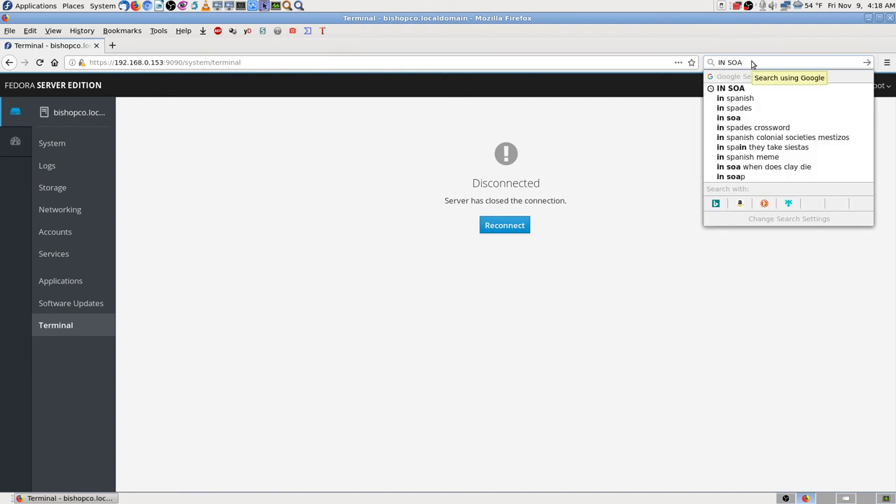
{"action": "key", "text": "BackSpace"}
{"action": "key", "text": "BackSpace"}
{"action": "key", "text": "BackSpace"}
{"action": "key", "text": "BackSpace"}
{"action": "key", "text": "BackSpace"}
{"action": "key", "text": "BackSpace"}
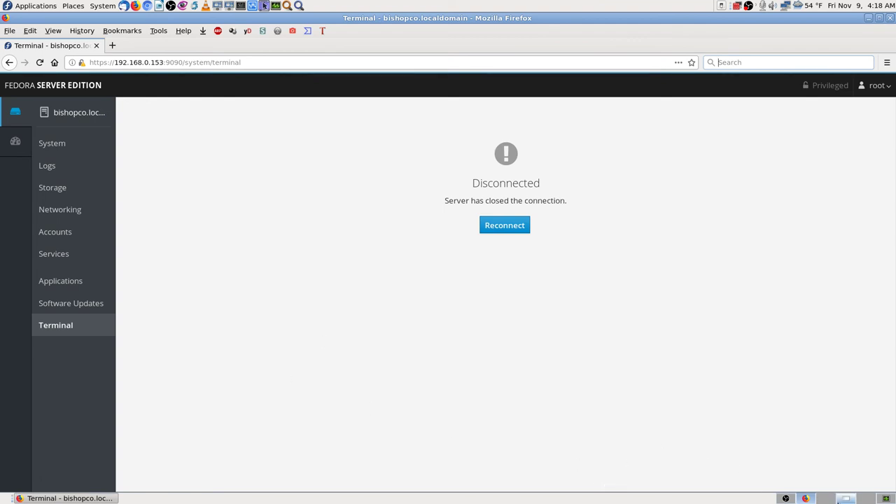
{"action": "left_click", "coordinate": [820, 500]}
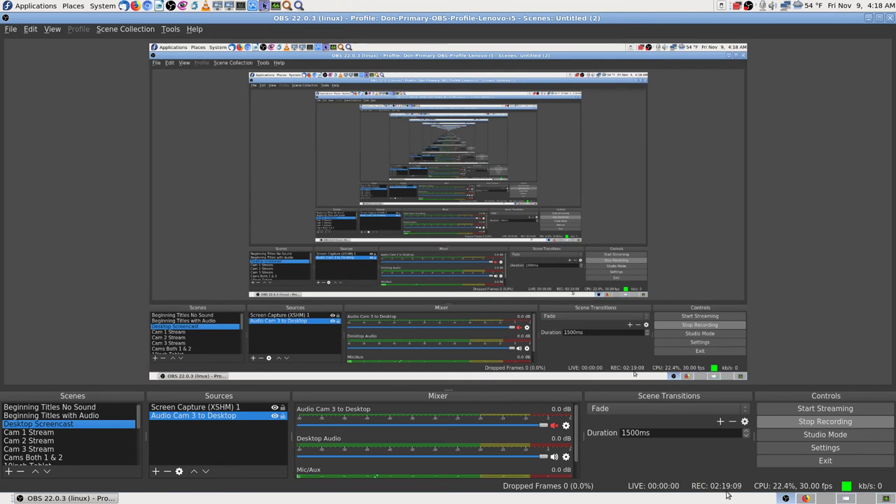
{"action": "left_click", "coordinate": [805, 498]}
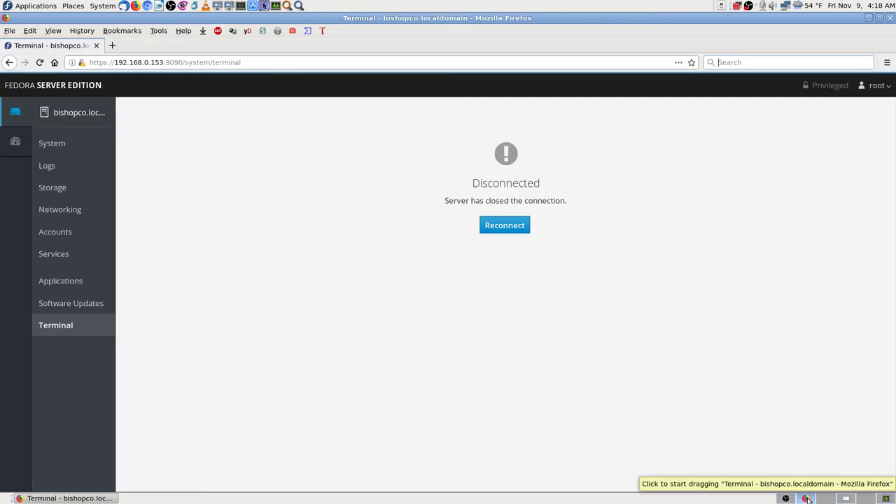
{"action": "left_click", "coordinate": [823, 498]}
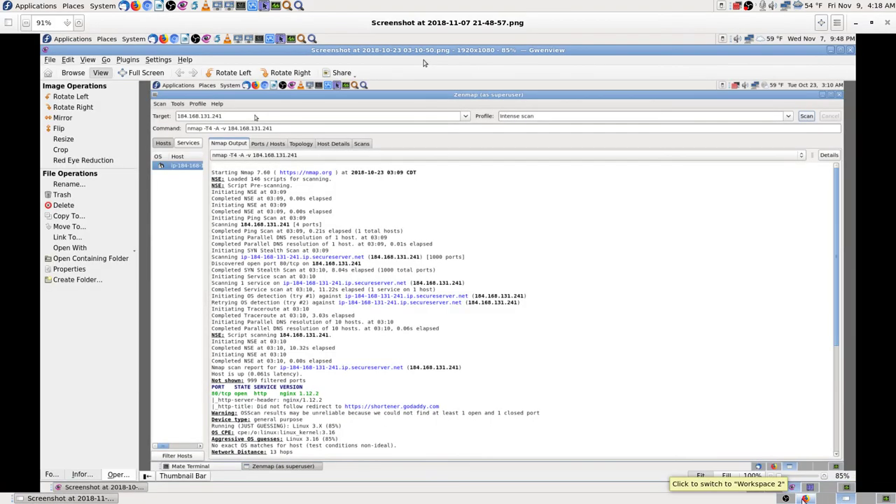
- Return to the Firefox workspace showing Cockpit's disconnected Terminal page
{"action": "left_click", "coordinate": [812, 498]}
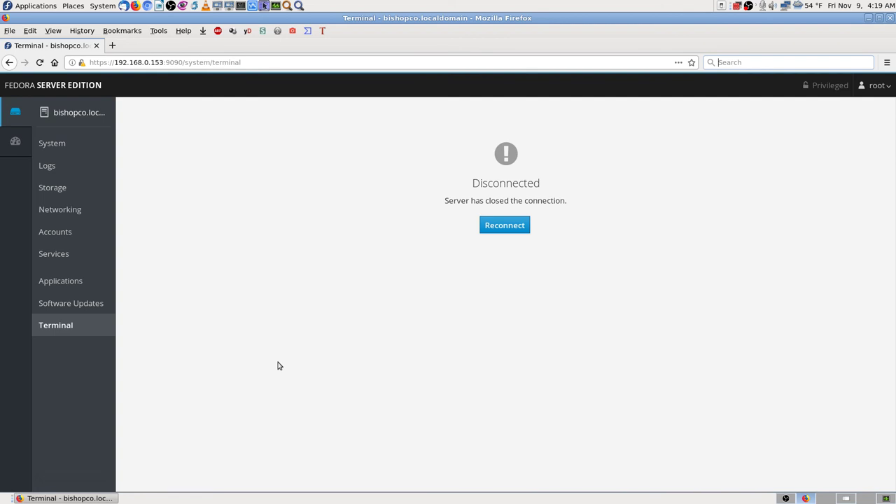
{"action": "key", "text": "ctrl+k"}
- Reconnect and log into Cockpit as root, retyping the mistyped account password
{"action": "left_click", "coordinate": [511, 225]}
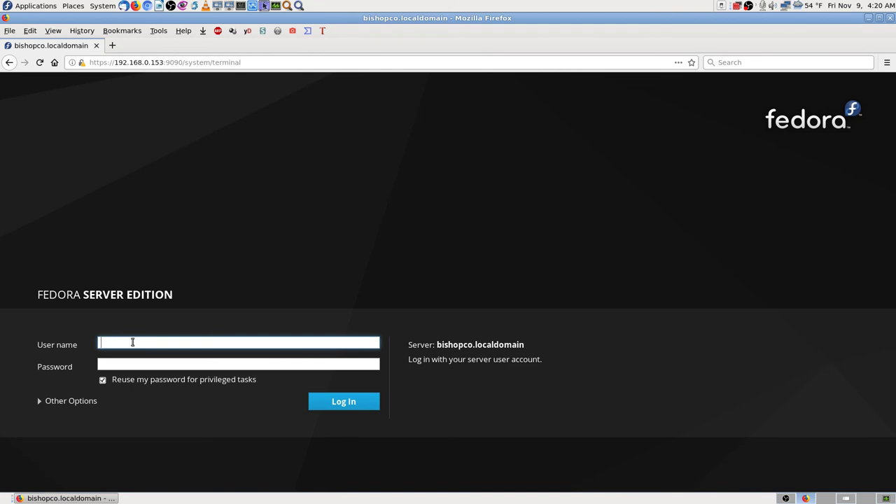
{"action": "type", "text": "root"}
{"action": "key", "text": "Tab"}
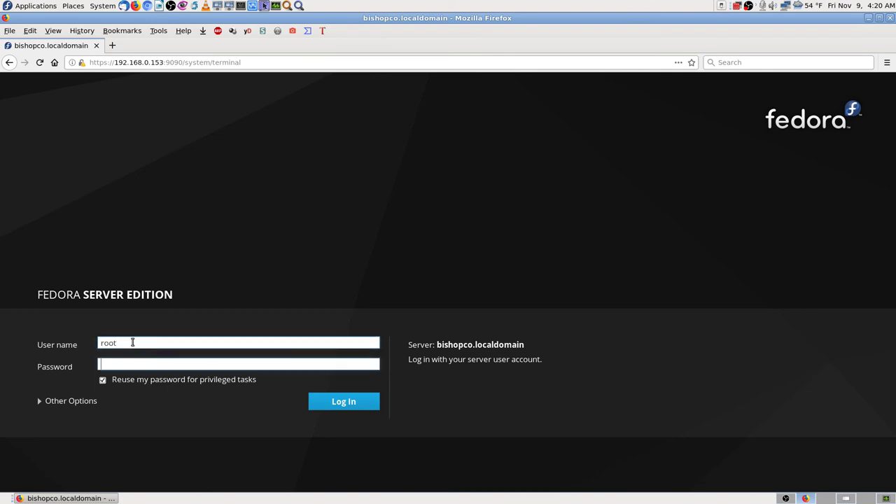
{"action": "type", "text": "root"}
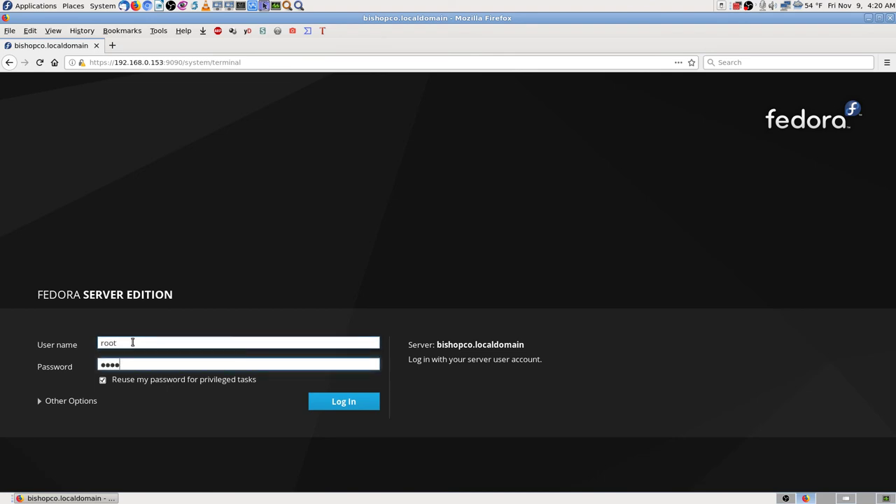
{"action": "type", "text": "*********"}
{"action": "key", "text": "BackSpace"}
{"action": "key", "text": "BackSpace"}
{"action": "key", "text": "BackSpace"}
{"action": "key", "text": "BackSpace"}
{"action": "key", "text": "BackSpace"}
{"action": "key", "text": "BackSpace"}
{"action": "key", "text": "BackSpace"}
{"action": "key", "text": "BackSpace"}
{"action": "key", "text": "BackSpace"}
{"action": "key", "text": "BackSpace"}
{"action": "key", "text": "BackSpace"}
{"action": "key", "text": "BackSpace"}
{"action": "key", "text": "BackSpace"}
{"action": "type", "text": "*************"}
{"action": "key", "text": "Return"}
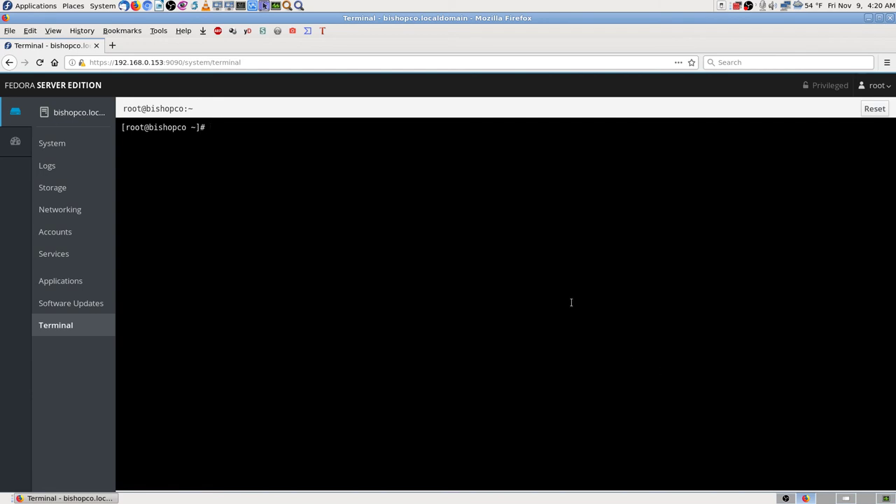
- Open a new tab loading the bishopco.biz Don's Deals page, then return to the Cockpit Terminal tab
{"action": "left_click", "coordinate": [112, 46]}
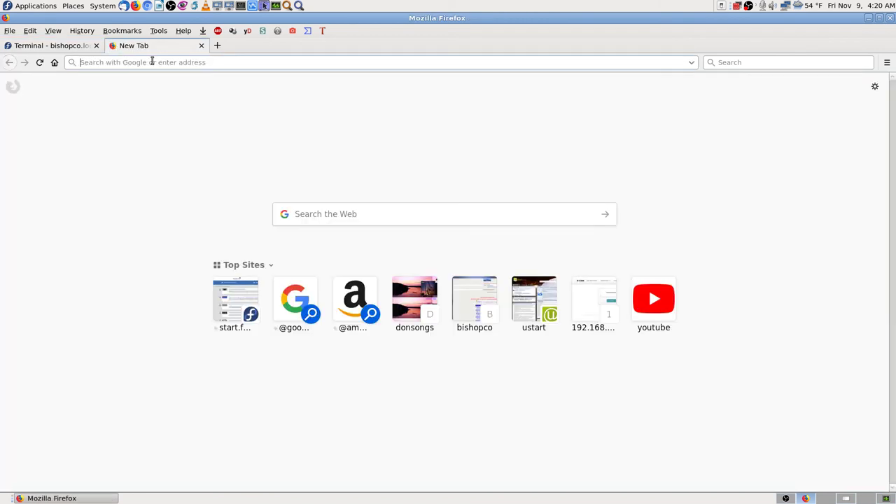
{"action": "left_click", "coordinate": [429, 315]}
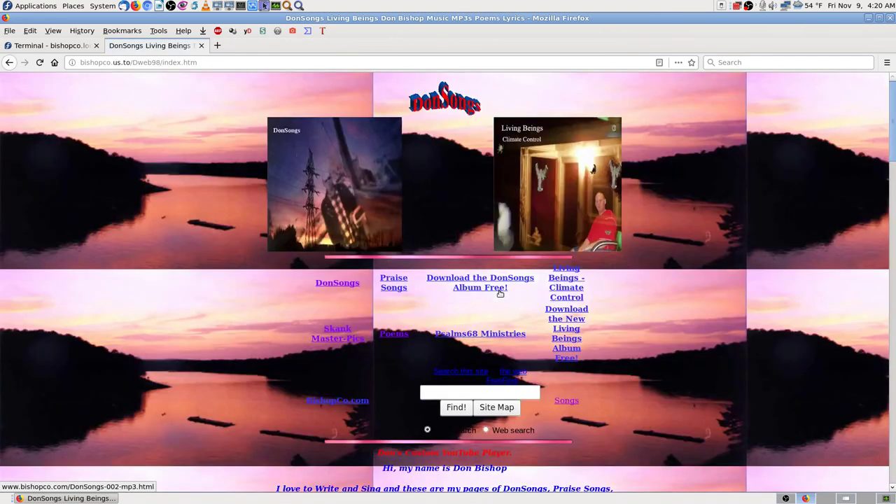
{"action": "left_click", "coordinate": [214, 62]}
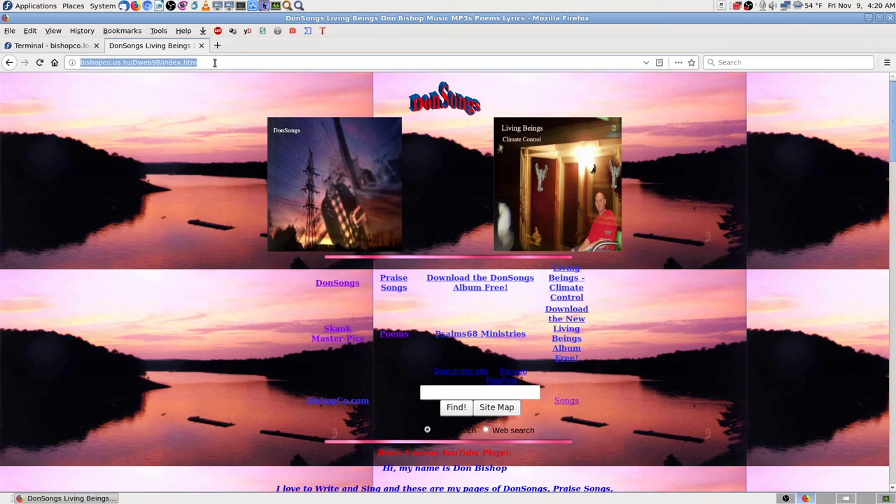
{"action": "type", "text": "bish"}
{"action": "key", "text": "Down"}
{"action": "key", "text": "Return"}
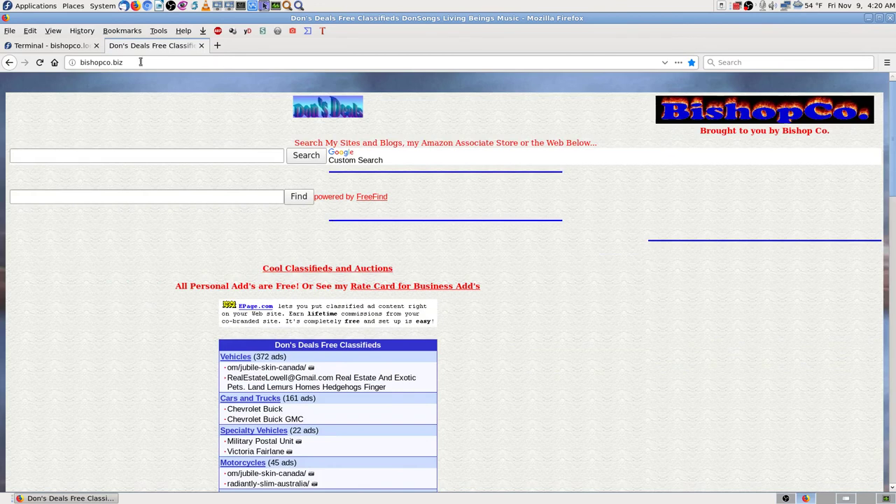
{"action": "left_click", "coordinate": [51, 46]}
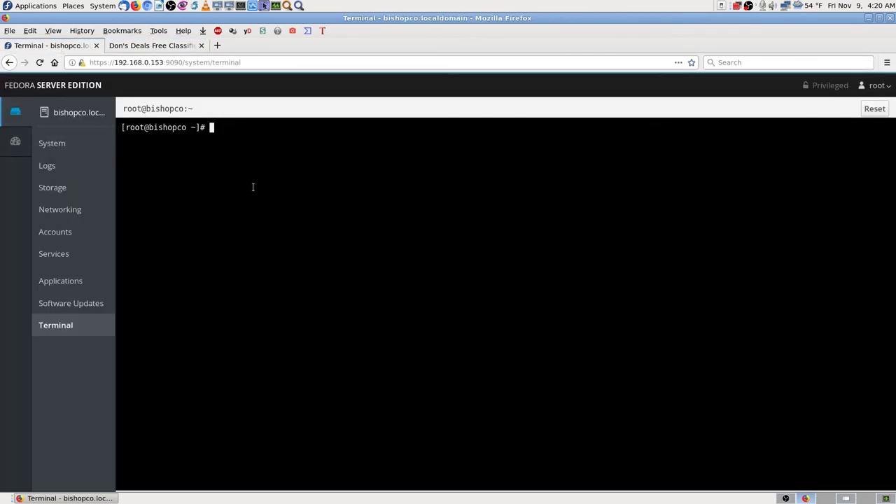
- Run 'nslookup bishopco.biz', which resolves to 47.24.15.82, and briefly highlight the returned address
{"action": "type", "text": "nslookup bishopco."}
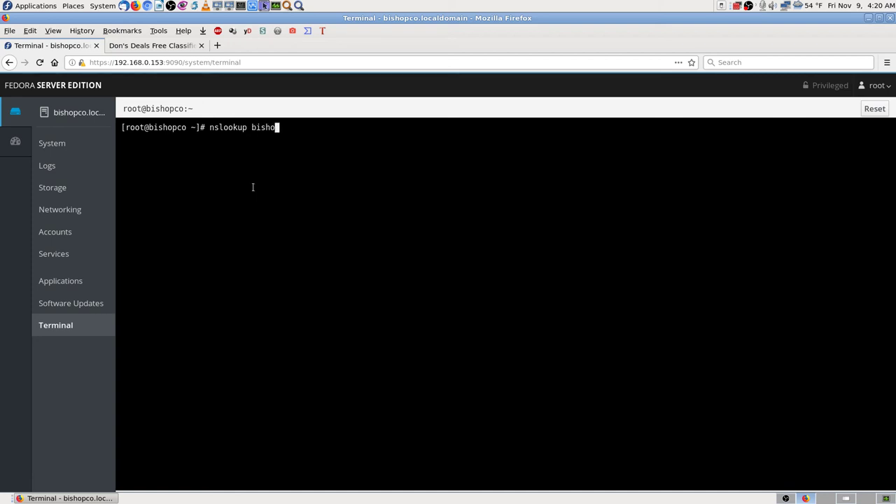
{"action": "type", "text": "biz"}
{"action": "key", "text": "Return"}
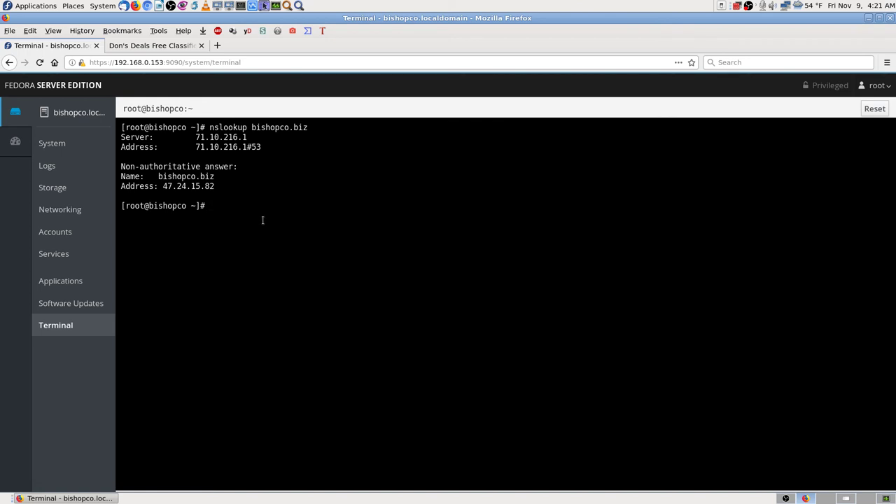
{"action": "left_click_drag", "start_coordinate": [163, 186], "coordinate": [214, 188]}
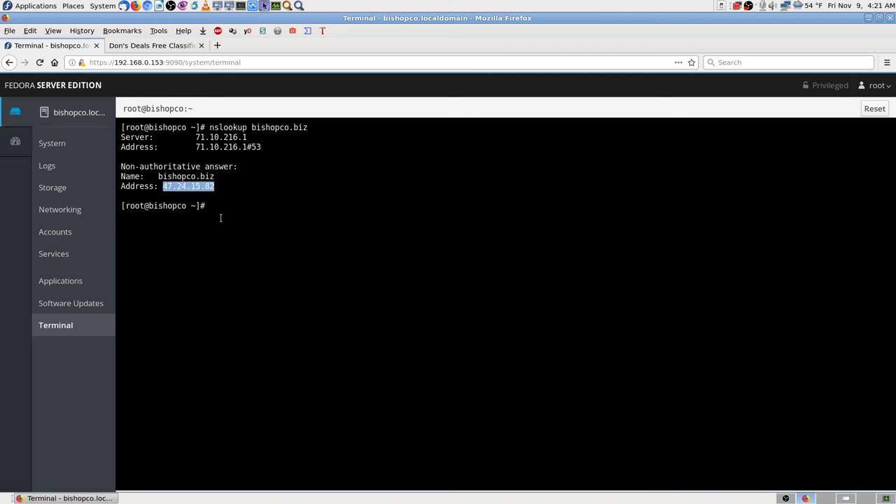
{"action": "left_click", "coordinate": [222, 214]}
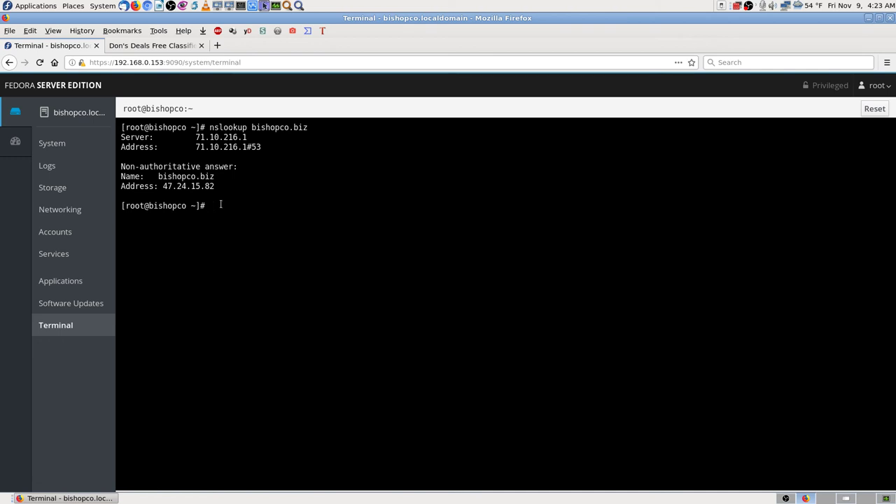
- Rerun nslookup by editing the recalled command for bishopco.com and then donsongs.com
{"action": "key", "text": "Up"}
{"action": "key", "text": "BackSpace"}
{"action": "key", "text": "BackSpace"}
{"action": "key", "text": "BackSpace"}
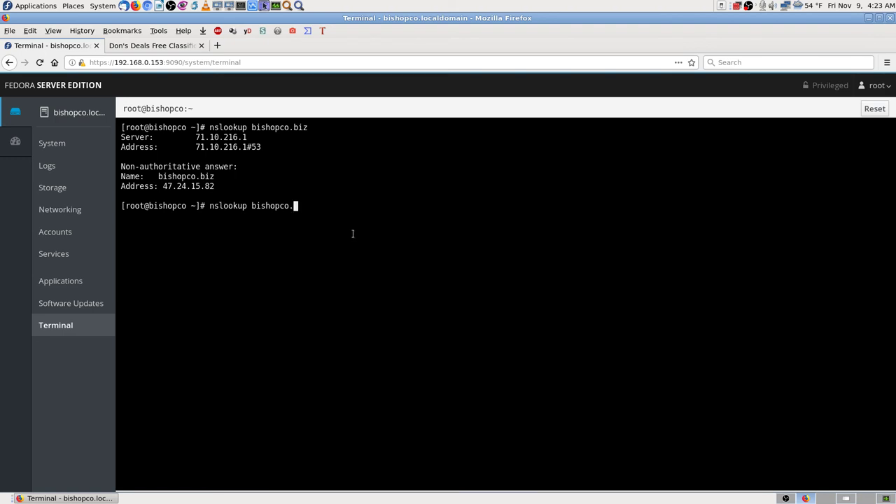
{"action": "type", "text": "com"}
{"action": "key", "text": "Return"}
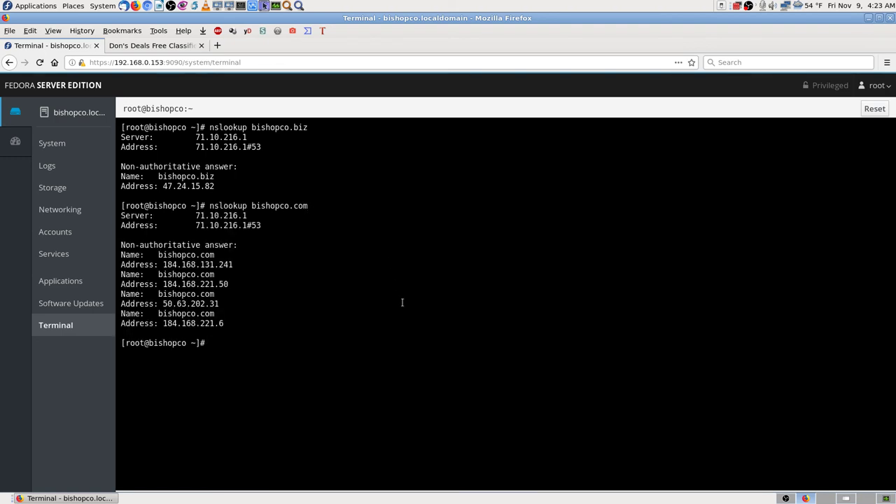
{"action": "key", "text": "Up"}
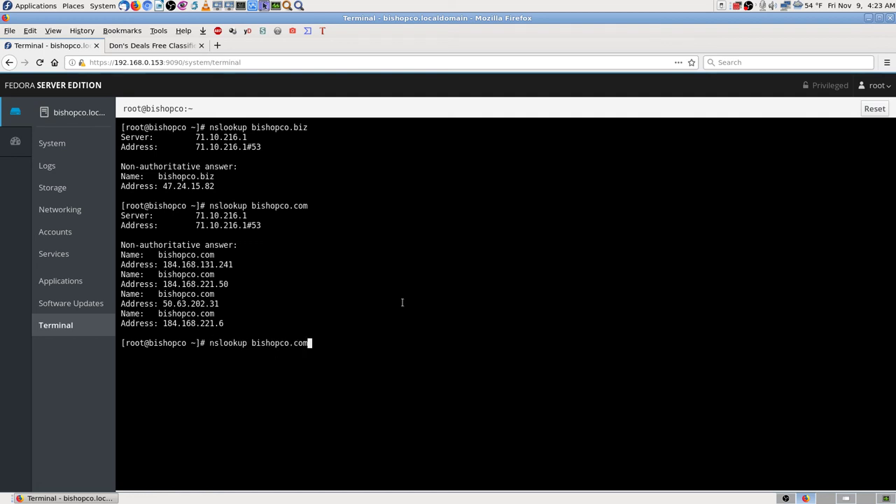
{"action": "key", "text": "BackSpace"}
{"action": "key", "text": "BackSpace"}
{"action": "key", "text": "BackSpace"}
{"action": "key", "text": "BackSpace"}
{"action": "key", "text": "BackSpace"}
{"action": "key", "text": "BackSpace"}
{"action": "key", "text": "BackSpace"}
{"action": "key", "text": "BackSpace"}
{"action": "key", "text": "BackSpace"}
{"action": "key", "text": "BackSpace"}
{"action": "key", "text": "BackSpace"}
{"action": "key", "text": "BackSpace"}
{"action": "type", "text": "donsongs.com"}
{"action": "key", "text": "Return"}
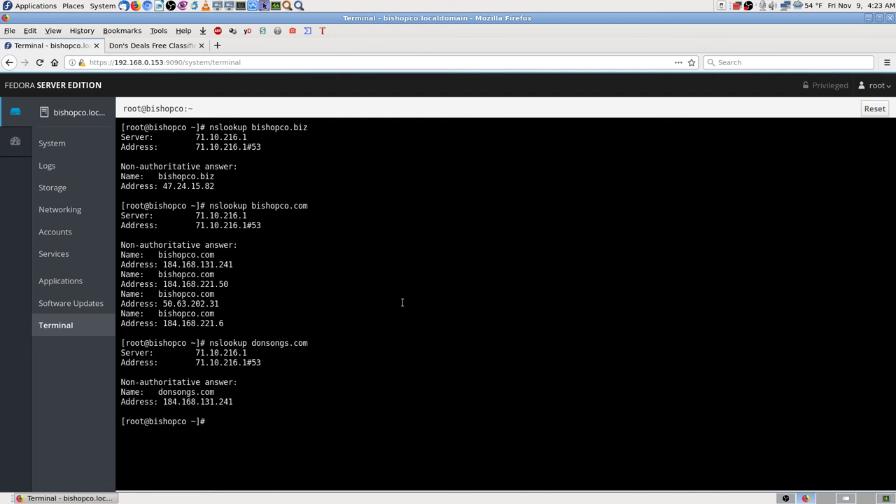
- Run nslookup for psalms68.org and psalms68.com, then review the results
{"action": "key", "text": "Up"}
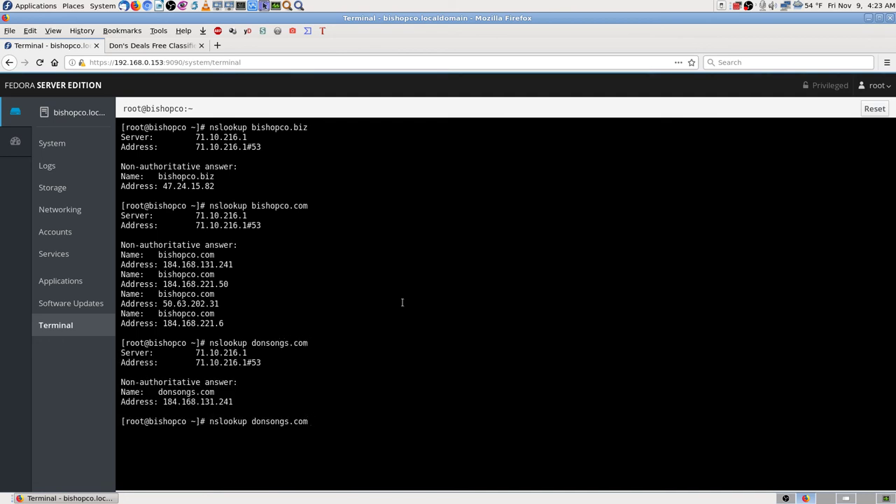
{"action": "key", "text": "BackSpace"}
{"action": "key", "text": "BackSpace"}
{"action": "key", "text": "BackSpace"}
{"action": "key", "text": "BackSpace"}
{"action": "key", "text": "BackSpace"}
{"action": "key", "text": "BackSpace"}
{"action": "key", "text": "BackSpace"}
{"action": "key", "text": "BackSpace"}
{"action": "key", "text": "BackSpace"}
{"action": "key", "text": "BackSpace"}
{"action": "key", "text": "BackSpace"}
{"action": "key", "text": "BackSpace"}
{"action": "type", "text": "psalms68.org"}
{"action": "key", "text": "Return"}
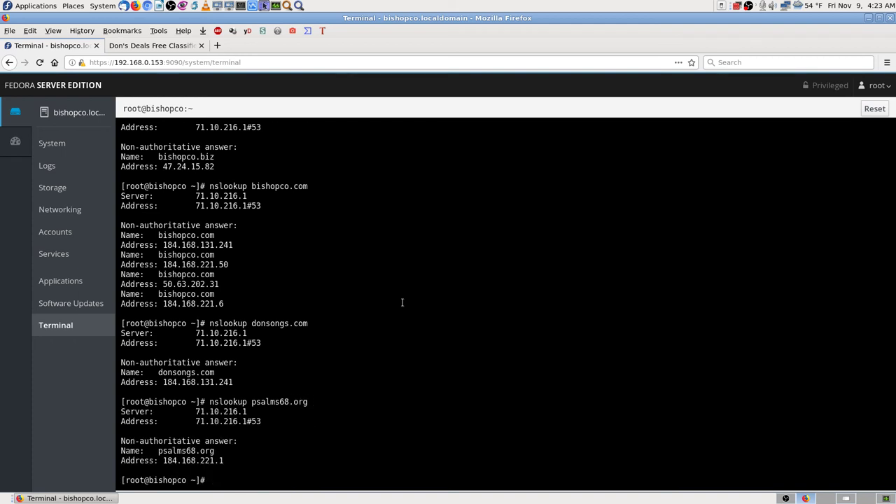
{"action": "key", "text": "Up"}
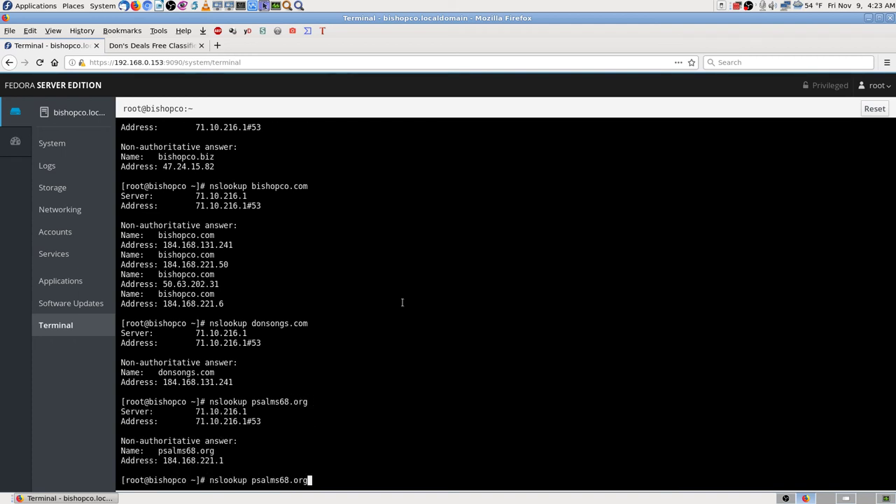
{"action": "key", "text": "BackSpace"}
{"action": "key", "text": "BackSpace"}
{"action": "key", "text": "BackSpace"}
{"action": "type", "text": "com"}
{"action": "key", "text": "Return"}
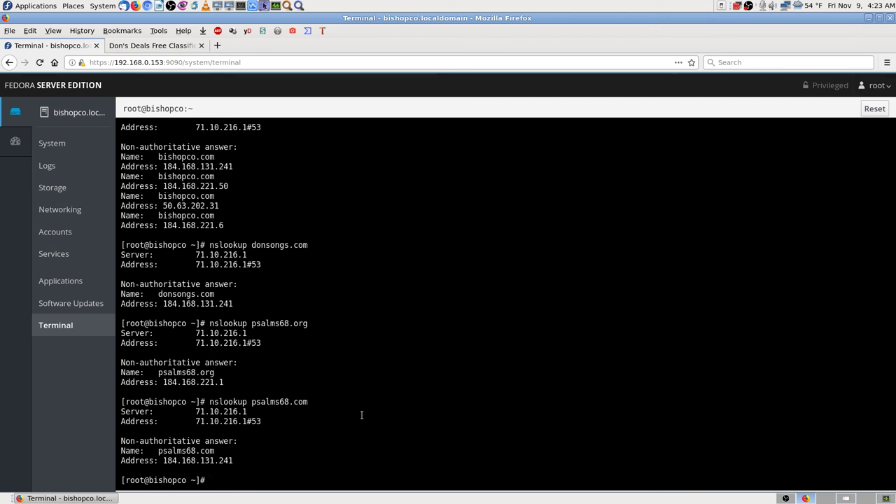
{"action": "scroll", "coordinate": [361, 414], "scroll_direction": "up", "scroll_amount": 3}
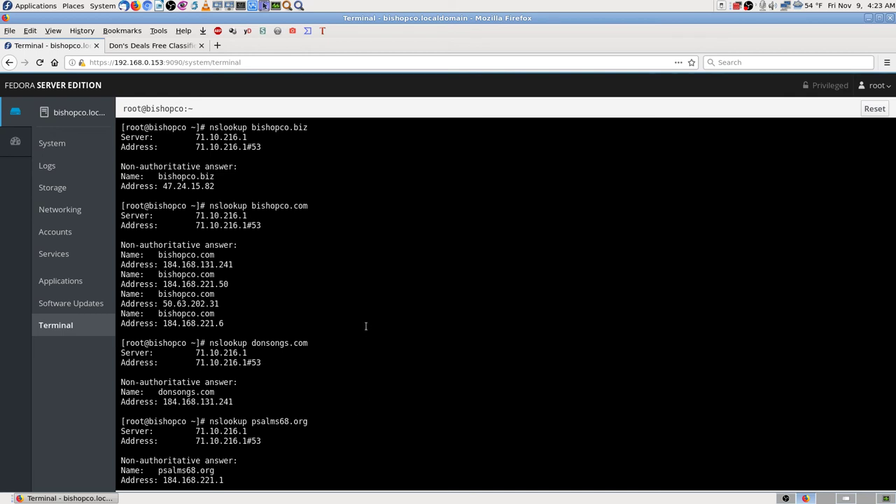
{"action": "scroll", "coordinate": [364, 326], "scroll_direction": "down", "scroll_amount": 3}
{"action": "scroll", "coordinate": [407, 385], "scroll_direction": "up", "scroll_amount": 3}
- Select all the nslookup output in the Cockpit terminal
{"action": "left_click", "coordinate": [30, 31]}
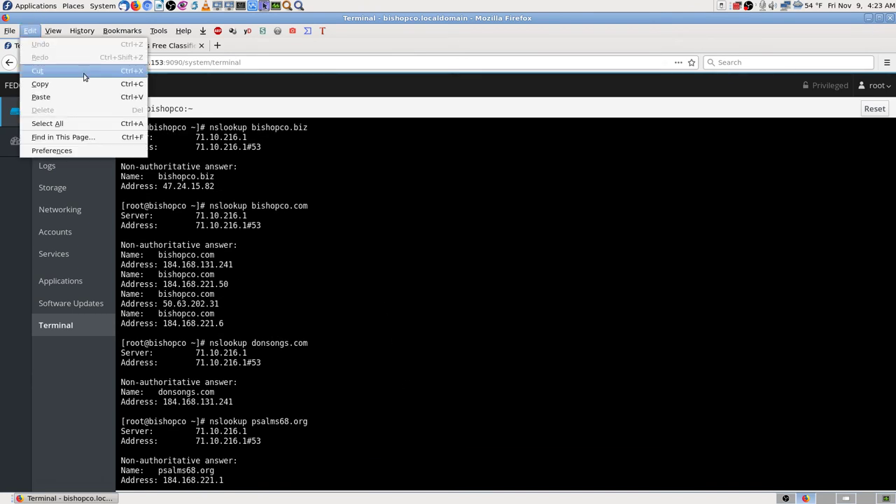
{"action": "left_click", "coordinate": [54, 84]}
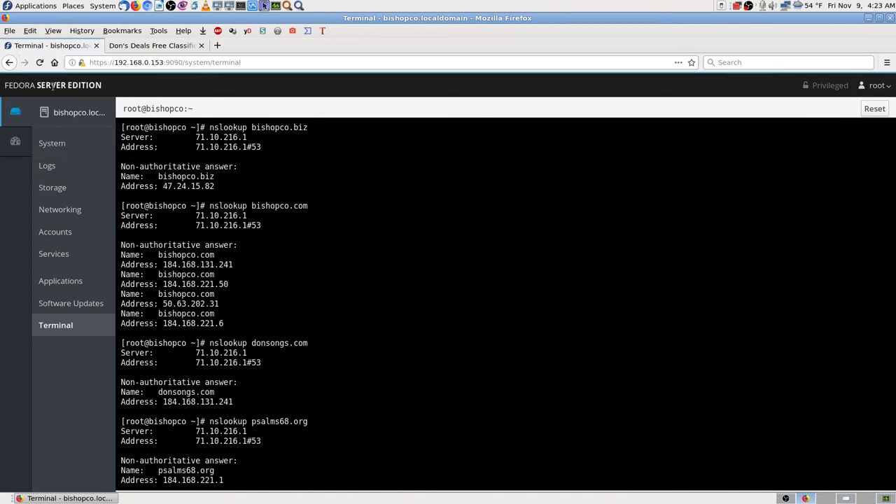
{"action": "right_click", "coordinate": [305, 183]}
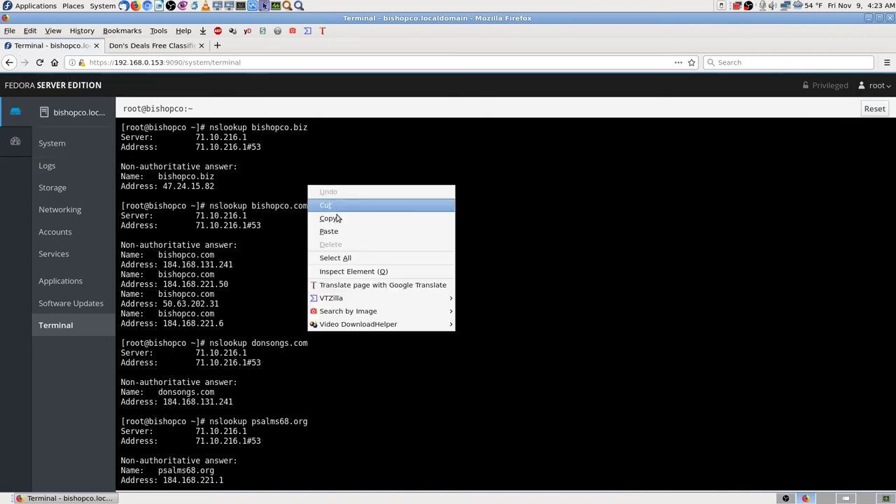
{"action": "left_click", "coordinate": [341, 258]}
{"action": "right_click", "coordinate": [295, 204]}
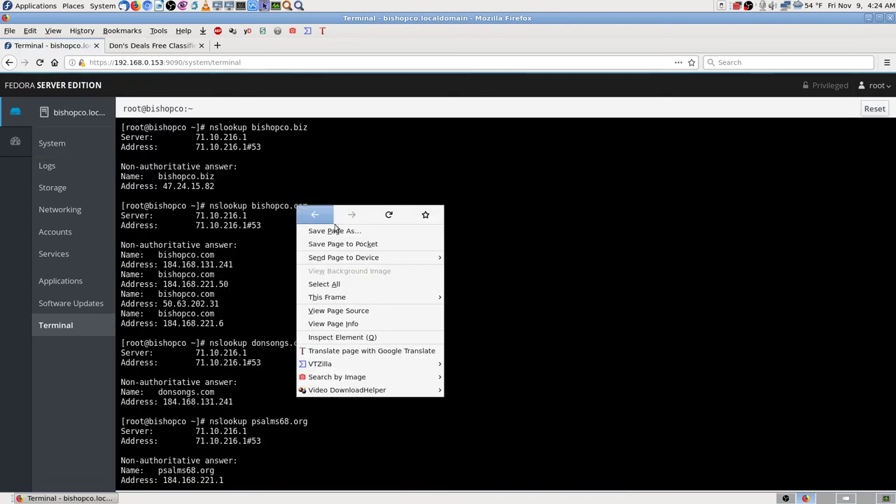
{"action": "left_click", "coordinate": [308, 182]}
{"action": "right_click", "coordinate": [324, 182]}
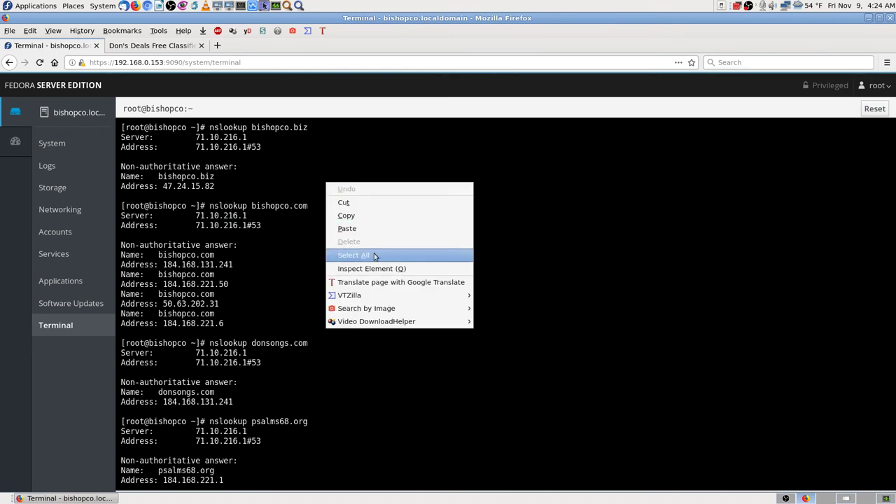
{"action": "left_click", "coordinate": [373, 252]}
- Copy the selected terminal output and switch to an empty desktop workspace
{"action": "left_click", "coordinate": [30, 31]}
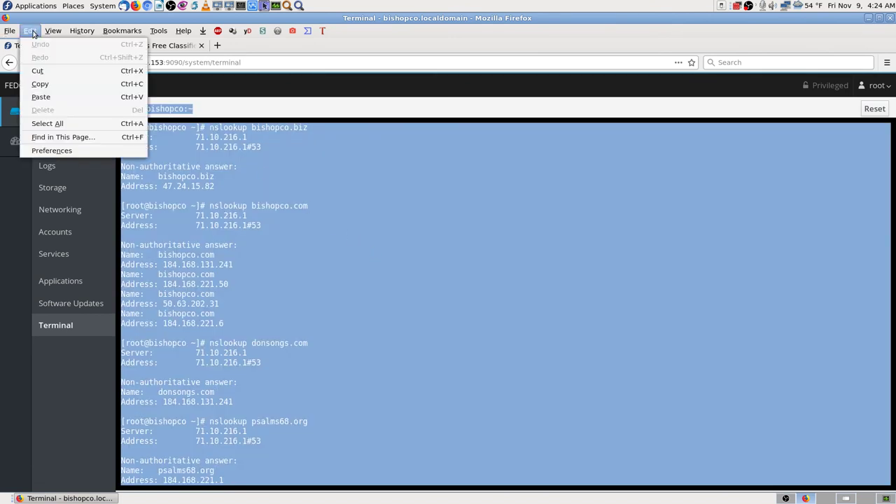
{"action": "left_click", "coordinate": [49, 80]}
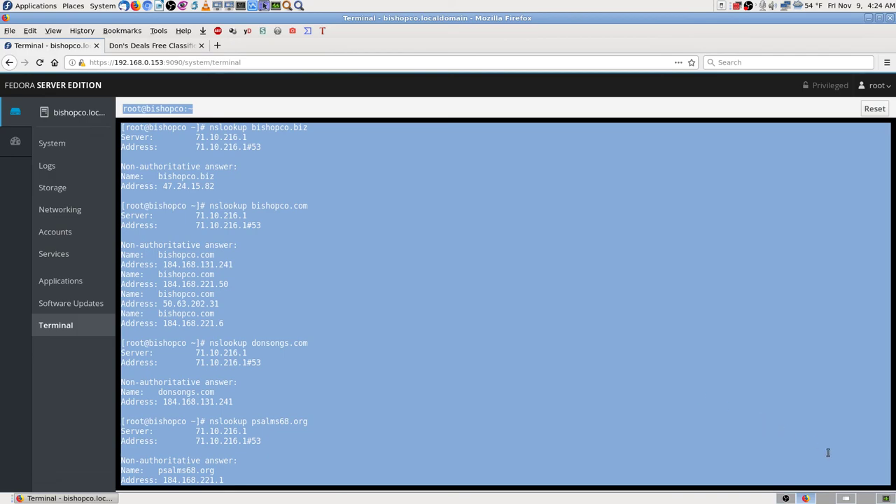
{"action": "left_click", "coordinate": [846, 498]}
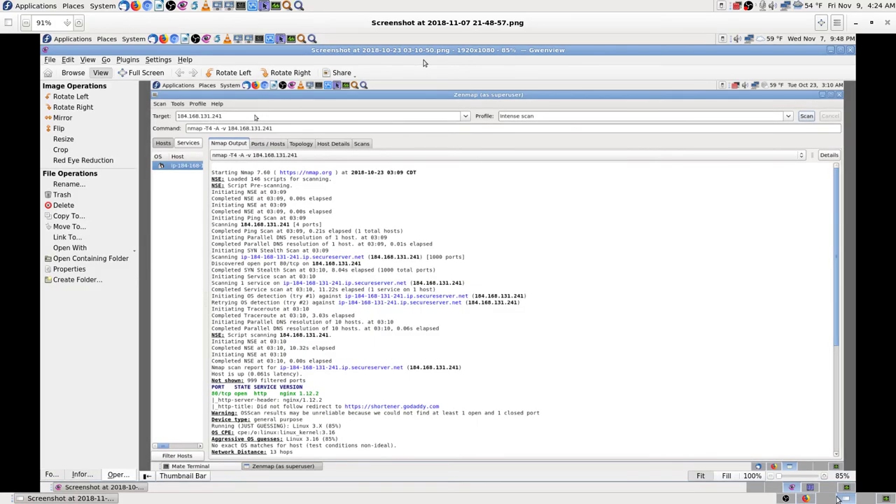
{"action": "left_click", "coordinate": [828, 498]}
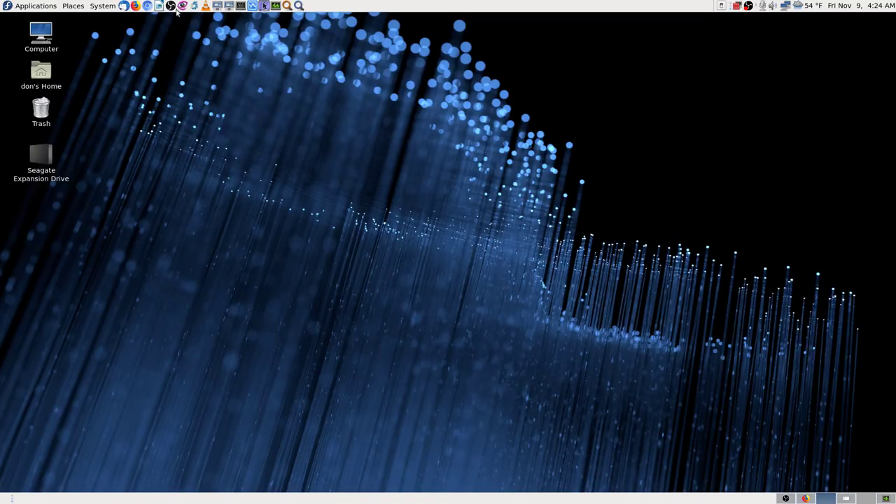
- Launch LibreOffice Writer to get a blank Untitled 1 document
{"action": "left_click", "coordinate": [158, 5]}
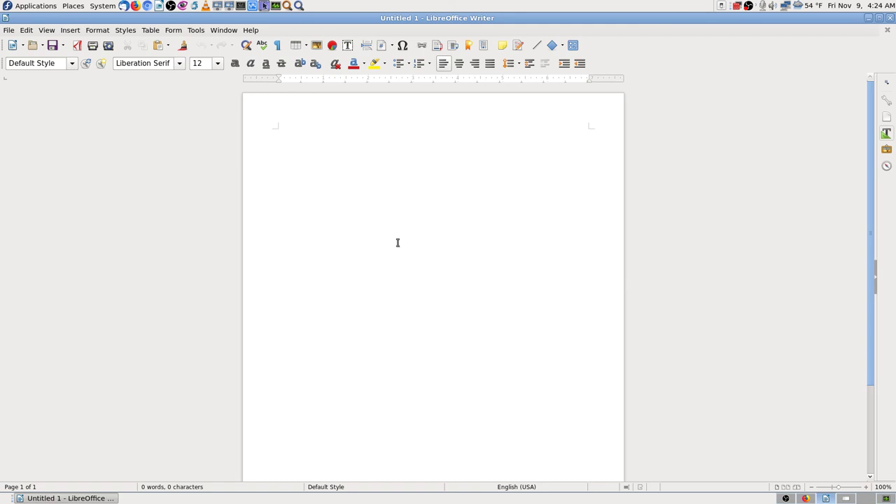
- Set the font size to 14 and paste the nslookup output as unformatted text
{"action": "left_click", "coordinate": [218, 66]}
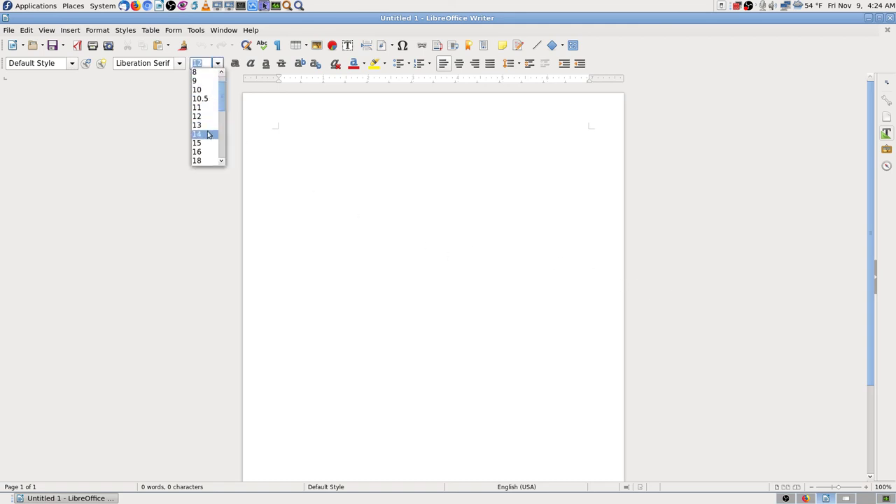
{"action": "left_click", "coordinate": [213, 133]}
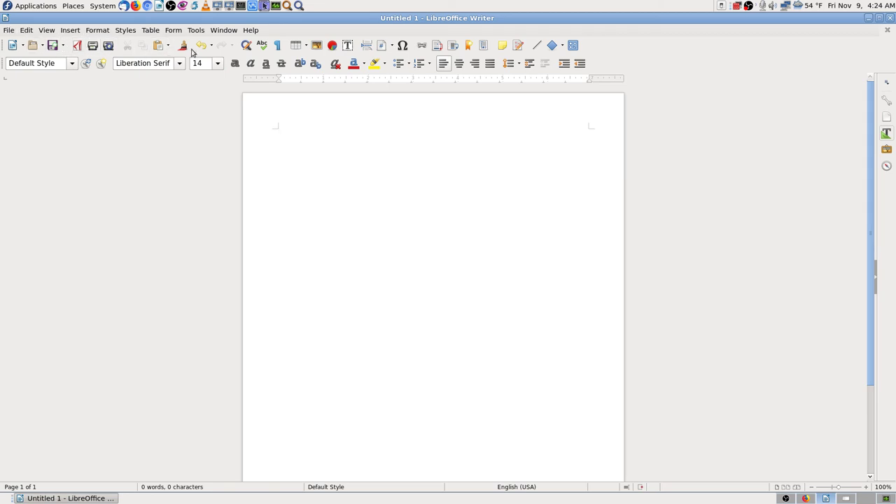
{"action": "left_click", "coordinate": [26, 31]}
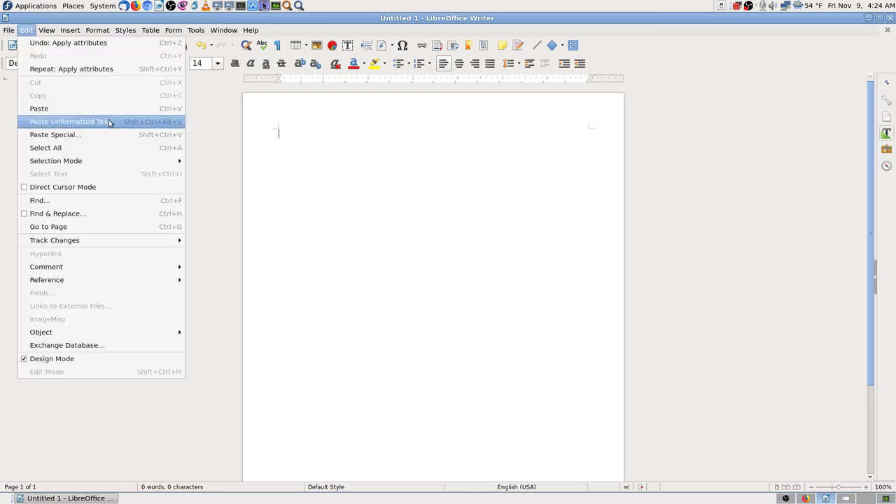
{"action": "left_click", "coordinate": [108, 122]}
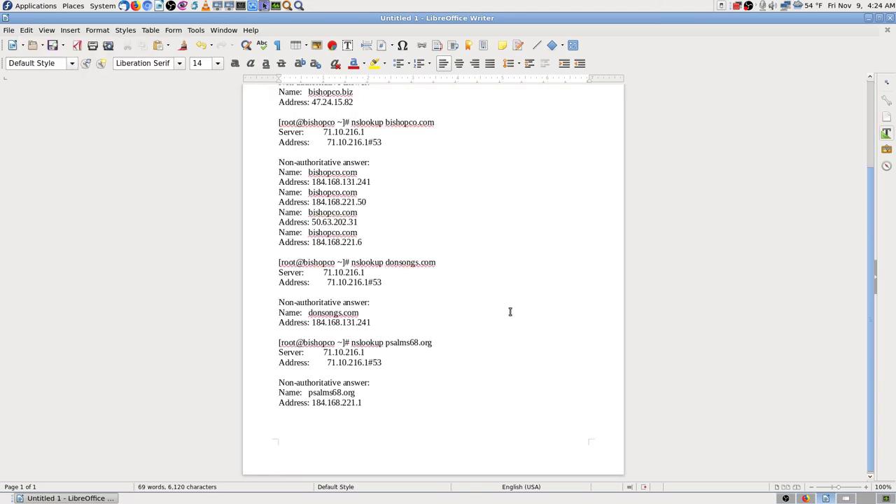
{"action": "scroll", "coordinate": [522, 302], "scroll_direction": "up", "scroll_amount": 4}
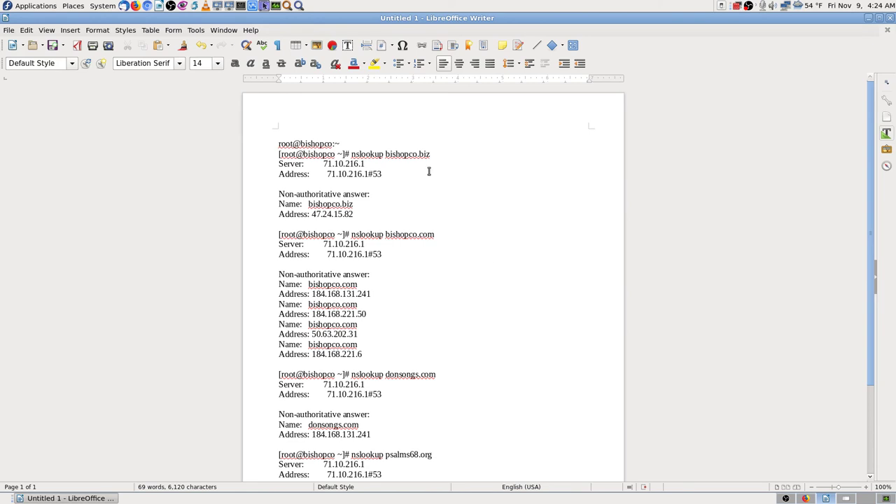
- Add the title line 'Terminal Output Commands nslookup Domains' above the pasted output
{"action": "mouse_move", "coordinate": [345, 126]}
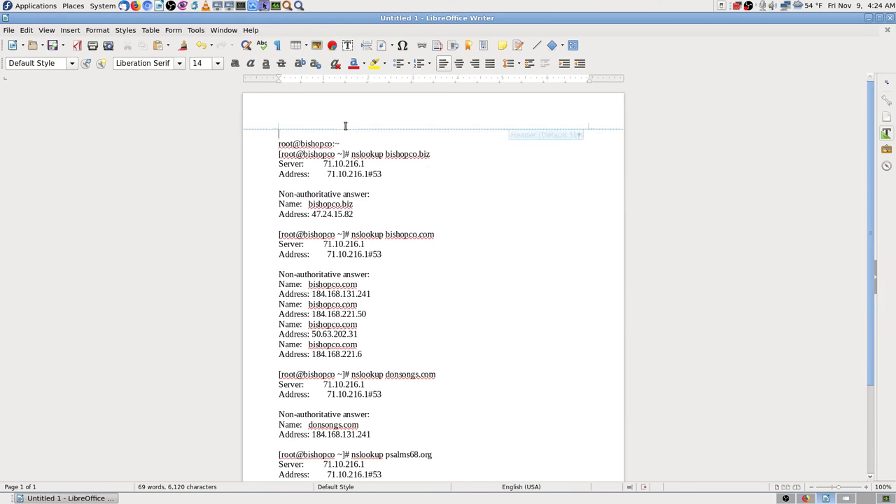
{"action": "key", "text": "Return"}
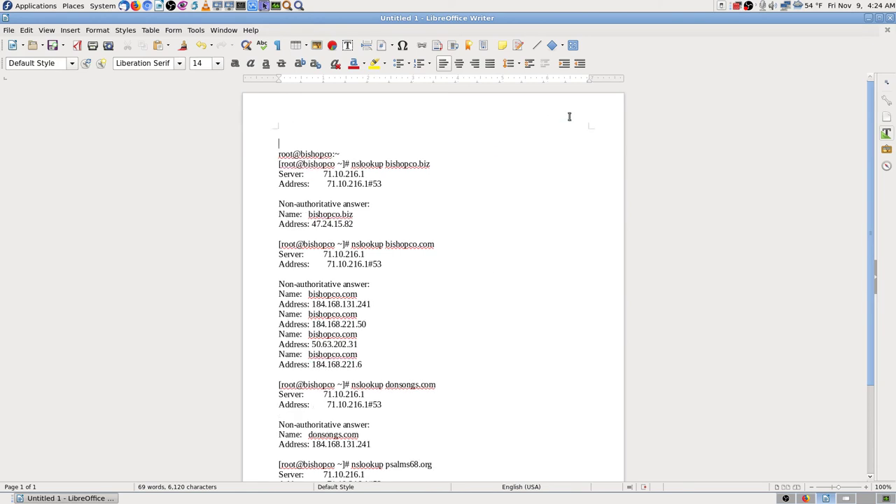
{"action": "key", "text": "Up"}
{"action": "type", "text": "Terminal Output Commands"}
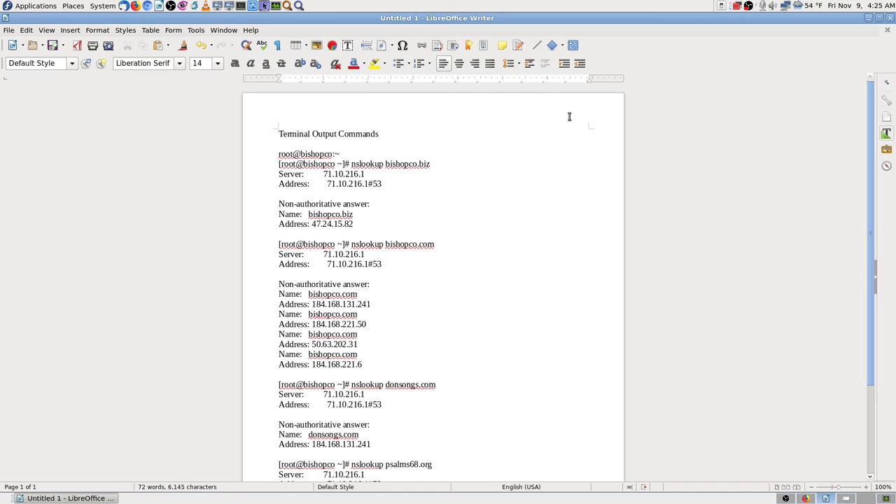
{"action": "type", "text": "nslookup o n"}
{"action": "key", "text": "BackSpace"}
{"action": "key", "text": "BackSpace"}
{"action": "key", "text": "BackSpace"}
{"action": "type", "text": "Don's"}
{"action": "key", "text": "BackSpace"}
{"action": "key", "text": "BackSpace"}
{"action": "key", "text": "BackSpace"}
{"action": "key", "text": "BackSpace"}
{"action": "type", "text": "omains"}
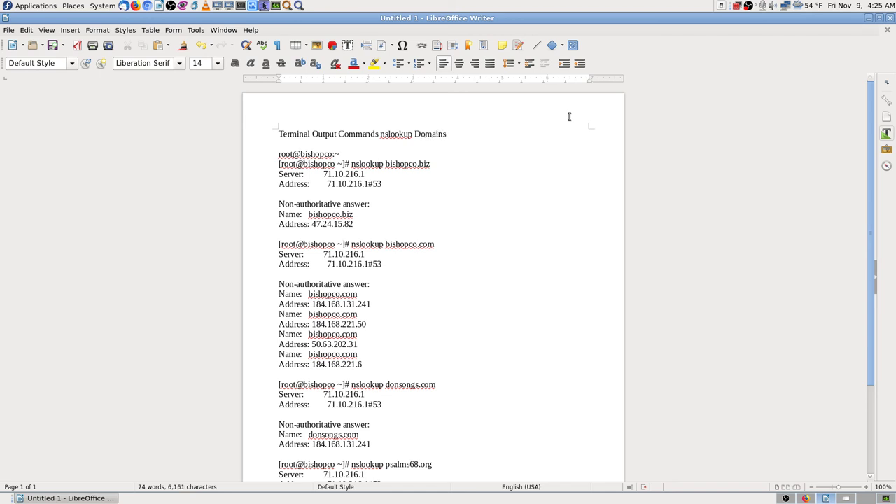
{"action": "key", "text": "shift+Left"}
{"action": "key", "text": "shift+Left"}
{"action": "key", "text": "shift+Left"}
{"action": "key", "text": "shift+Left"}
{"action": "key", "text": "shift+Left"}
{"action": "key", "text": "shift+Left"}
{"action": "key", "text": "shift+Left"}
{"action": "key", "text": "shift+Left"}
{"action": "key", "text": "shift+Left"}
{"action": "key", "text": "shift+Left"}
{"action": "key", "text": "shift+Left"}
{"action": "key", "text": "shift+Left"}
{"action": "key", "text": "shift+Left"}
{"action": "key", "text": "shift+Left"}
{"action": "key", "text": "shift+Left"}
{"action": "key", "text": "shift+Left"}
{"action": "key", "text": "shift+Left"}
{"action": "key", "text": "shift+Left"}
{"action": "key", "text": "shift+Left"}
{"action": "key", "text": "shift+Left"}
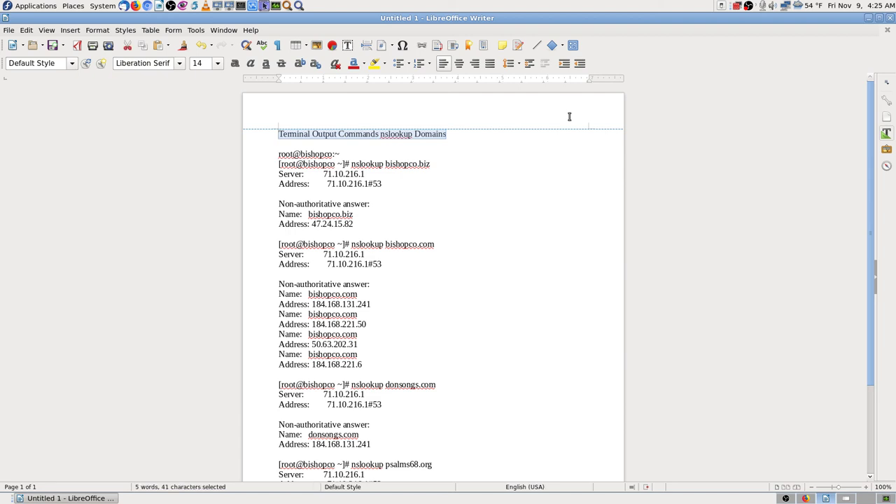
- Save as 'Terminal Output Commands nslookup Domains.txt' in the web sites folder, keeping Text format
{"action": "left_click", "coordinate": [53, 46]}
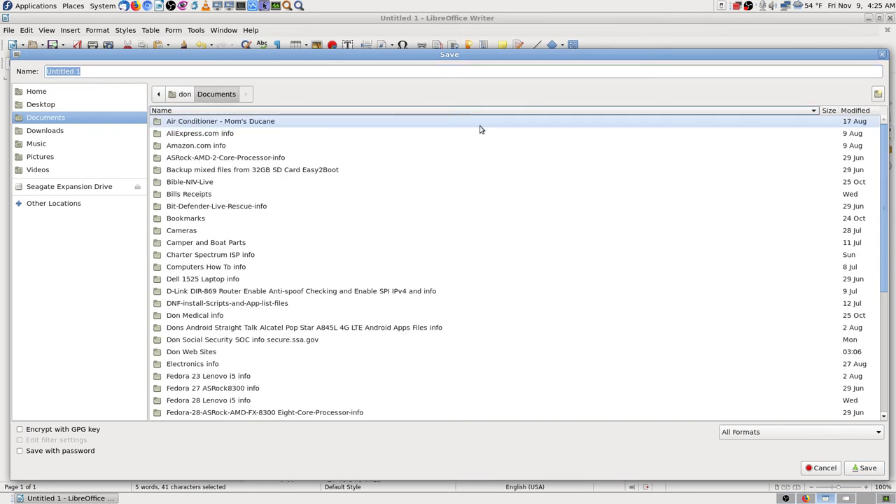
{"action": "left_click", "coordinate": [861, 111]}
{"action": "left_click", "coordinate": [862, 111]}
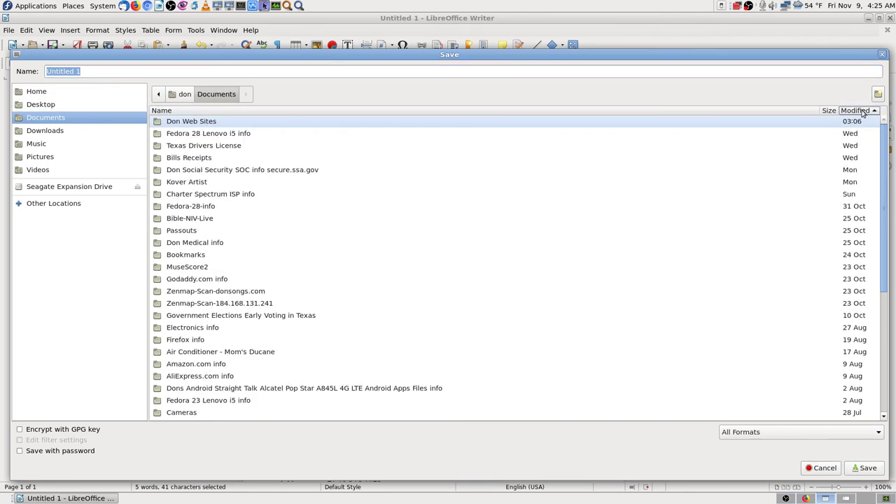
{"action": "left_click", "coordinate": [215, 122]}
{"action": "double_click", "coordinate": [215, 123]}
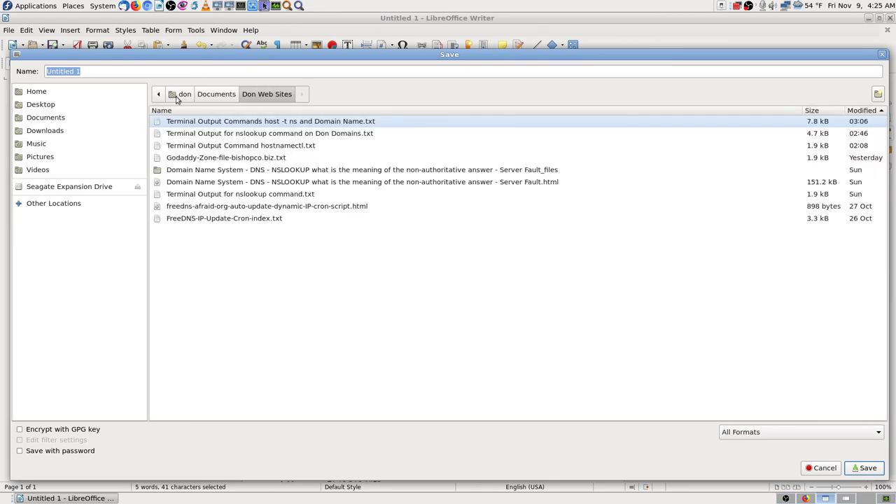
{"action": "type", "text": "Terminal Output Commands nslookup Domains.txt"}
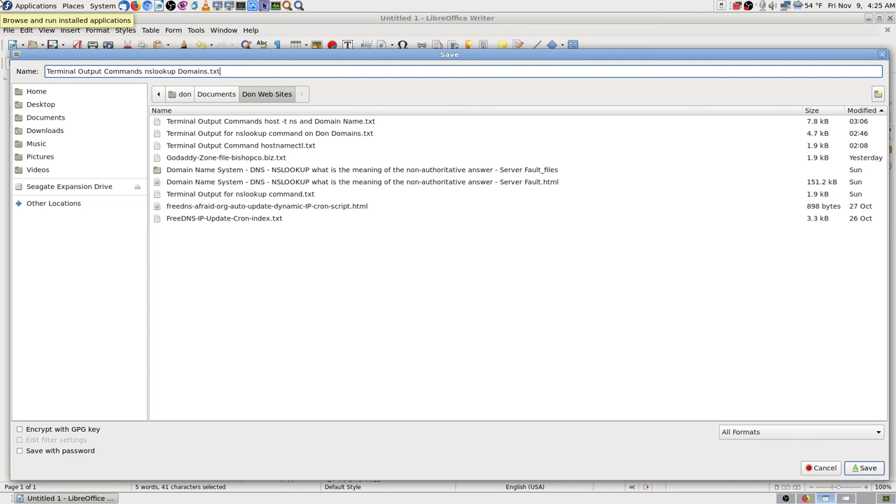
{"action": "key", "text": "Return"}
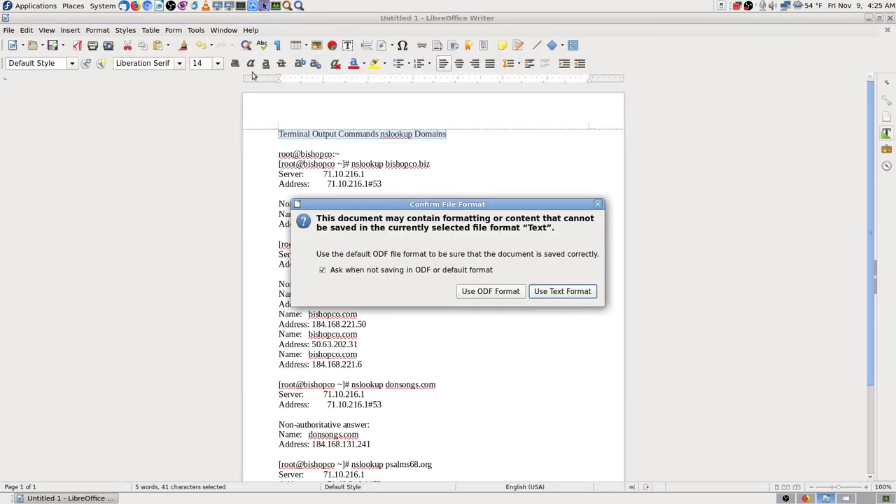
{"action": "left_click", "coordinate": [582, 293]}
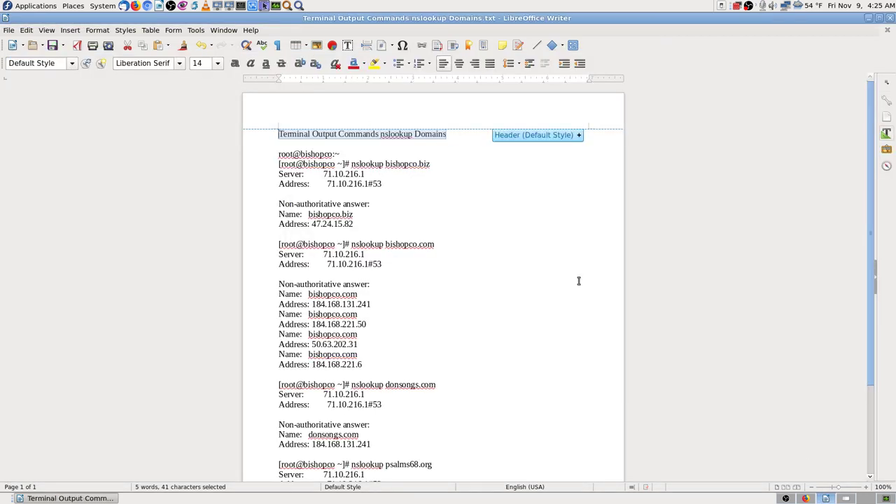
{"action": "scroll", "coordinate": [517, 280], "scroll_direction": "down", "scroll_amount": 3}
{"action": "scroll", "coordinate": [517, 281], "scroll_direction": "up", "scroll_amount": 3}
{"action": "scroll", "coordinate": [439, 274], "scroll_direction": "down", "scroll_amount": 3}
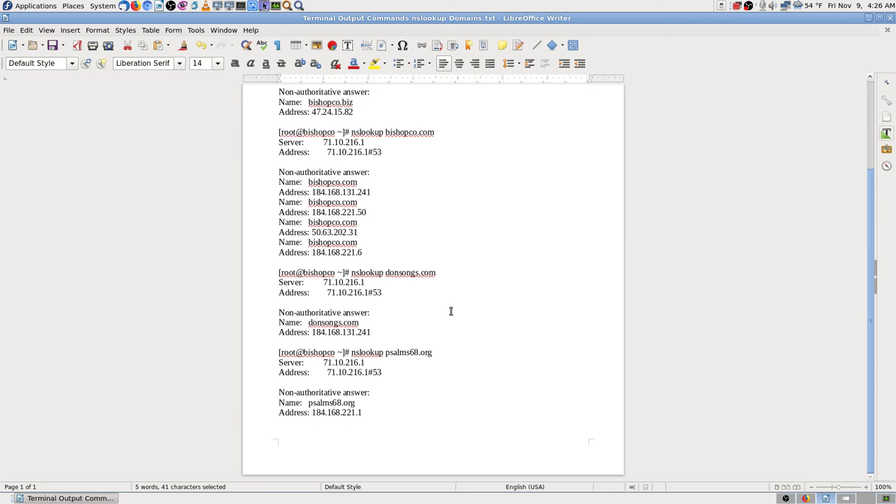
{"action": "scroll", "coordinate": [495, 344], "scroll_direction": "up", "scroll_amount": 3}
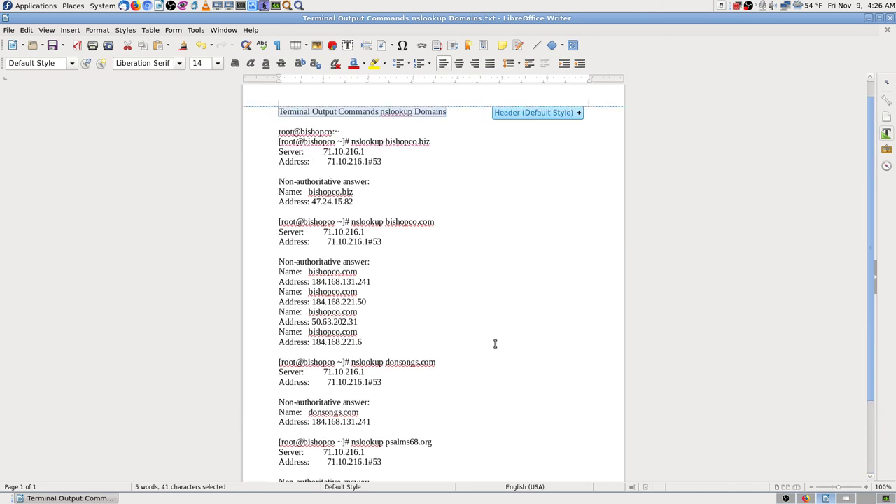
{"action": "scroll", "coordinate": [495, 344], "scroll_direction": "down", "scroll_amount": 3}
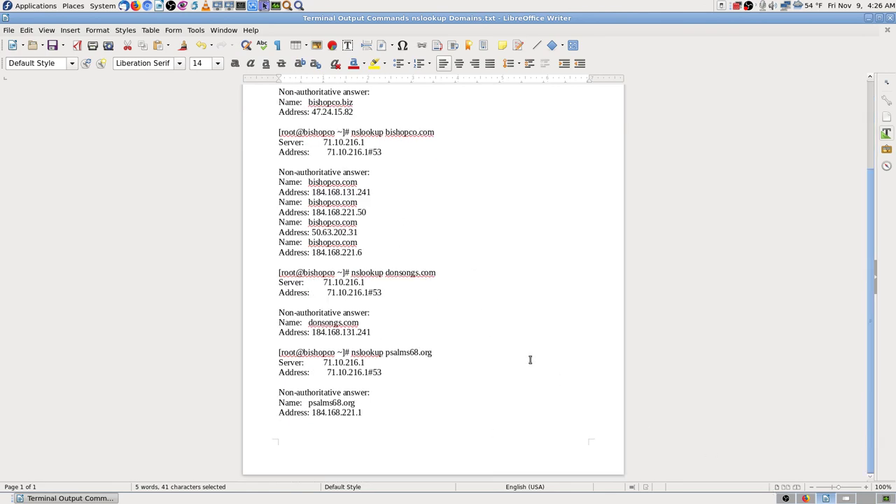
- Return to Firefox's Cockpit terminal, whose output ends with the psalms68.com lookup
{"action": "left_click", "coordinate": [785, 498]}
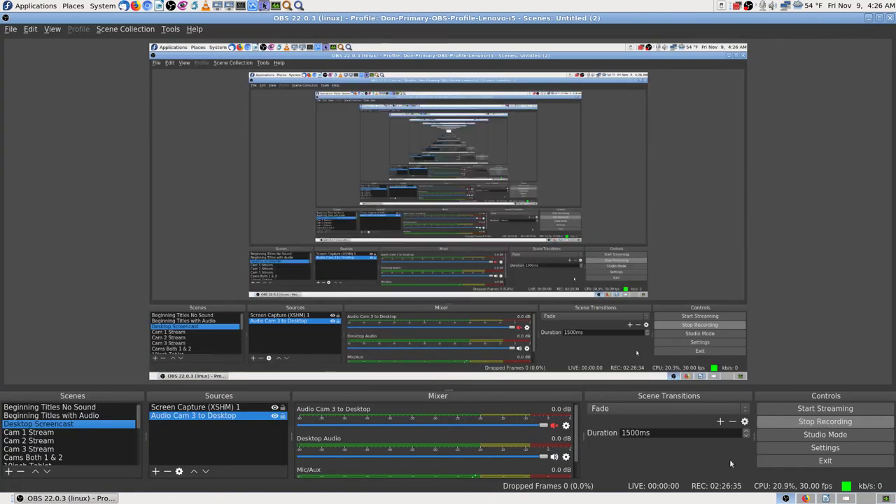
{"action": "left_click", "coordinate": [805, 498]}
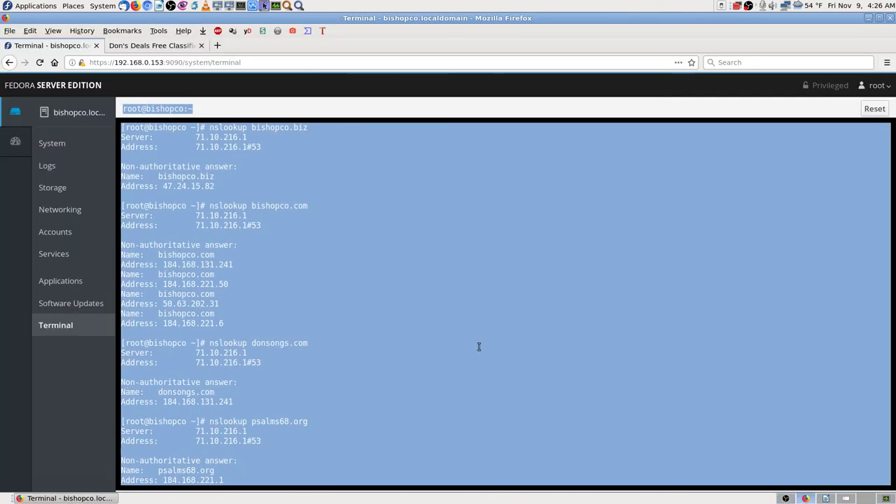
{"action": "scroll", "coordinate": [434, 357], "scroll_direction": "down", "scroll_amount": 1}
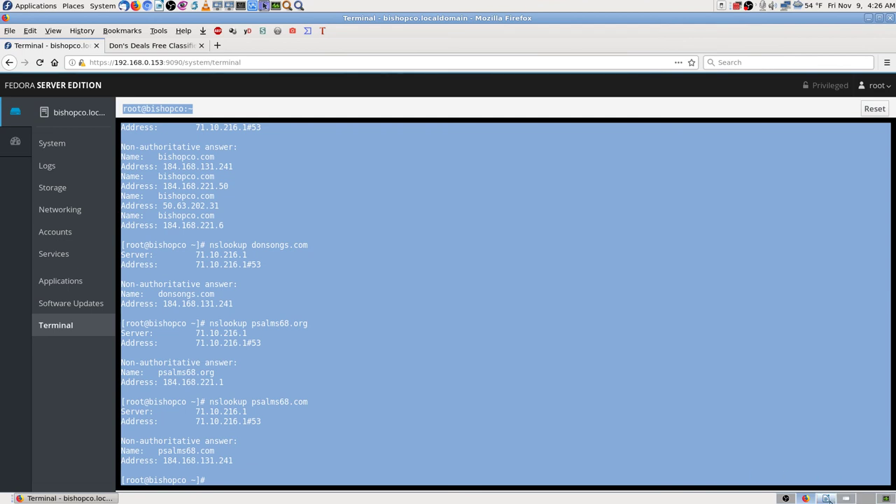
{"action": "left_click", "coordinate": [845, 498]}
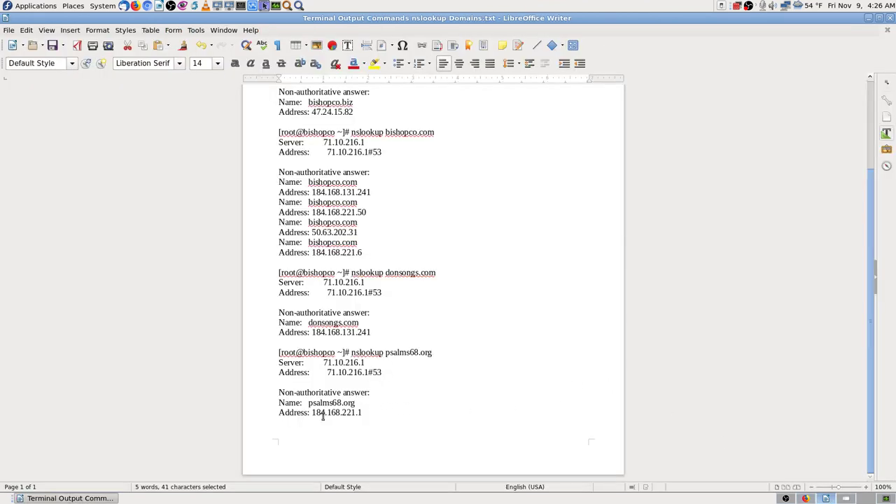
{"action": "left_click", "coordinate": [805, 499]}
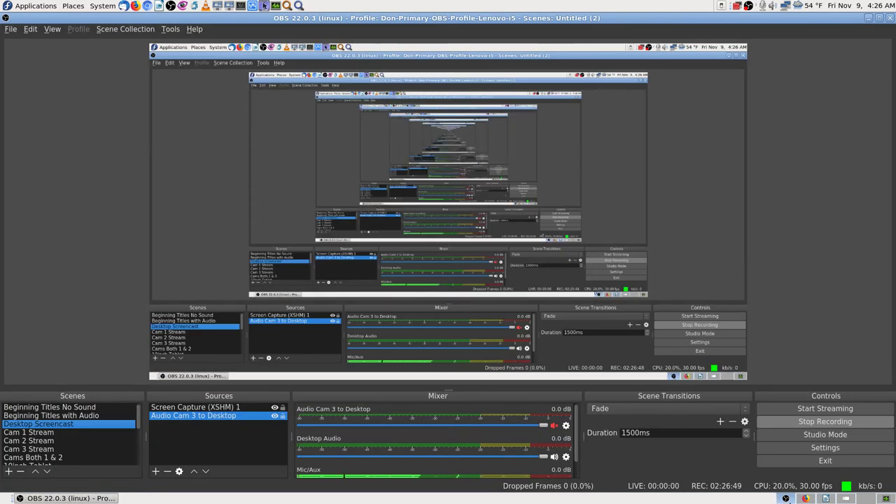
{"action": "left_click", "coordinate": [805, 499]}
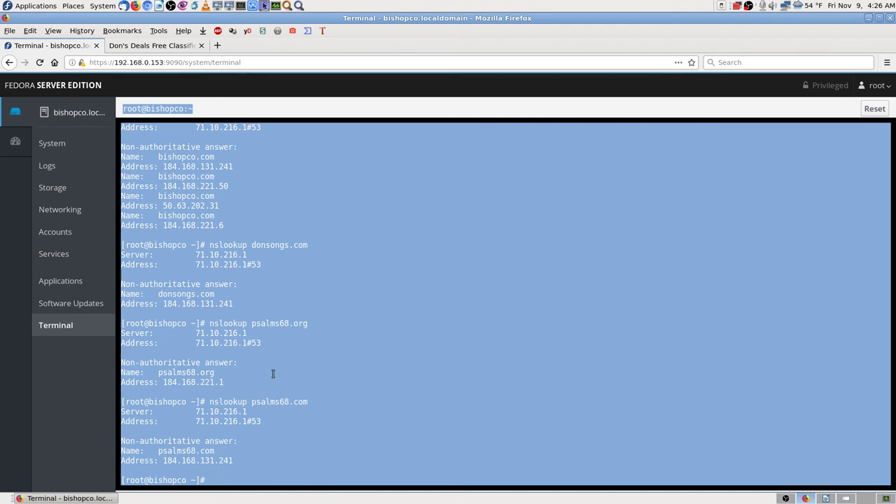
{"action": "left_click", "coordinate": [30, 31]}
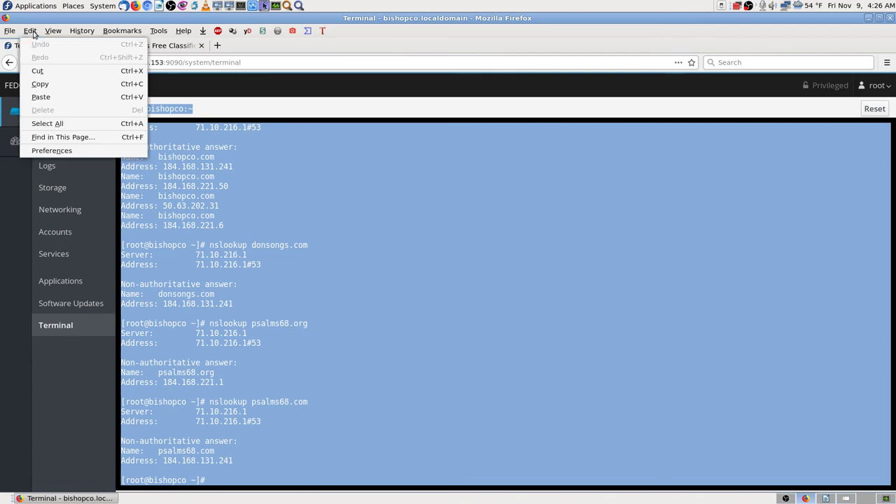
- Copy the full terminal output and delete the old body text in Writer
{"action": "left_click", "coordinate": [43, 84]}
{"action": "left_click", "coordinate": [264, 5]}
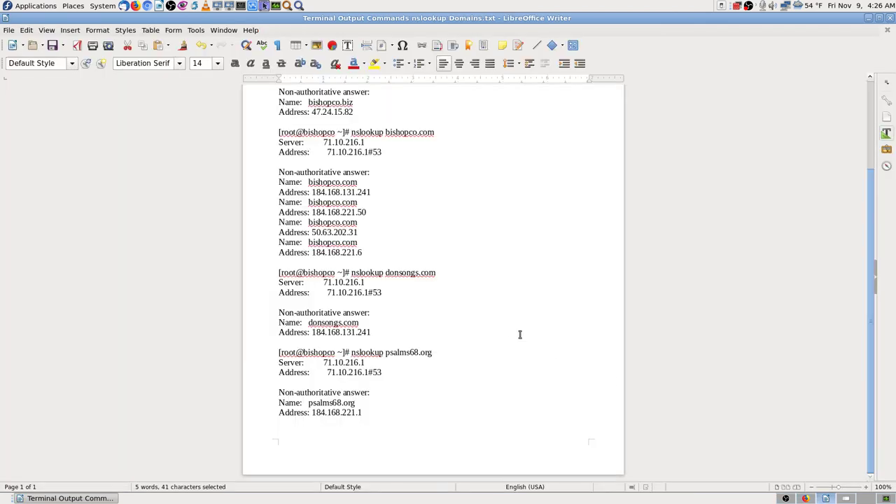
{"action": "scroll", "coordinate": [518, 334], "scroll_direction": "up", "scroll_amount": 3}
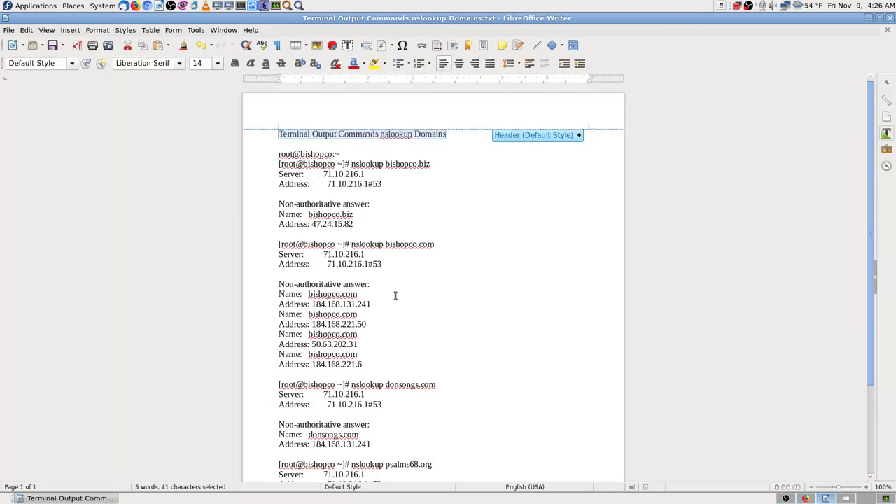
{"action": "scroll", "coordinate": [413, 293], "scroll_direction": "down", "scroll_amount": 3}
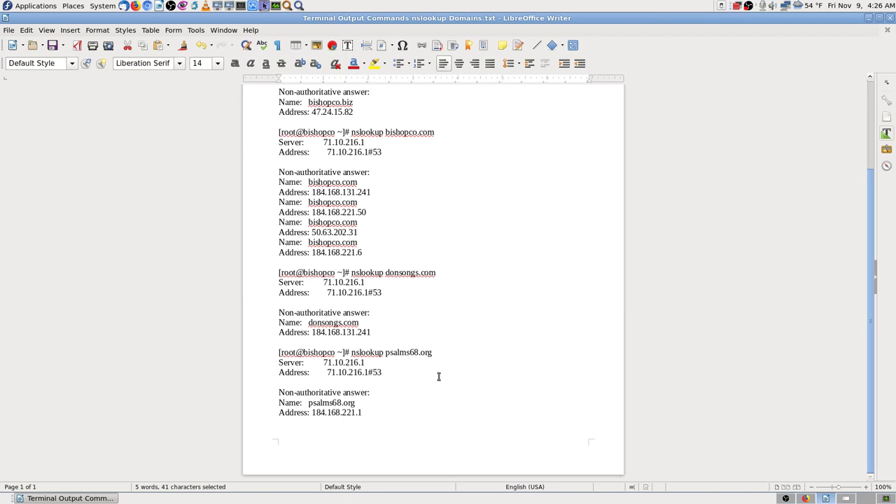
{"action": "scroll", "coordinate": [439, 377], "scroll_direction": "up", "scroll_amount": 3}
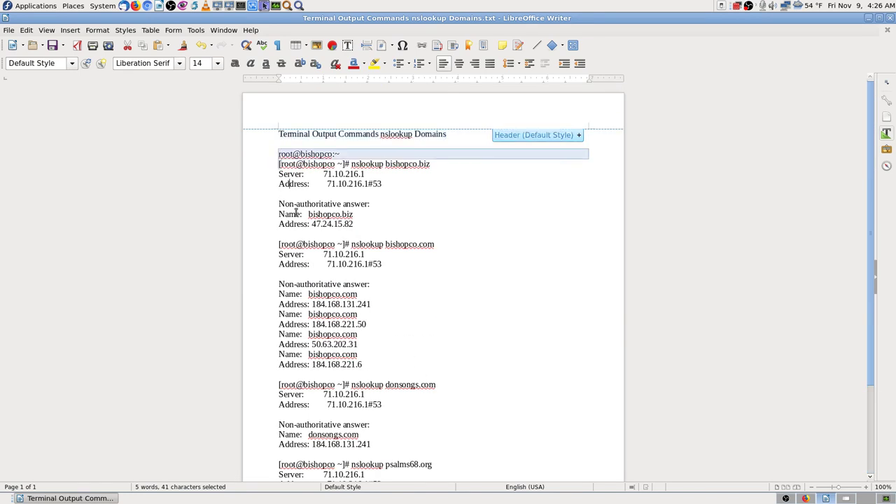
{"action": "left_click_drag", "start_coordinate": [279, 160], "coordinate": [439, 500]}
{"action": "key", "text": "Delete"}
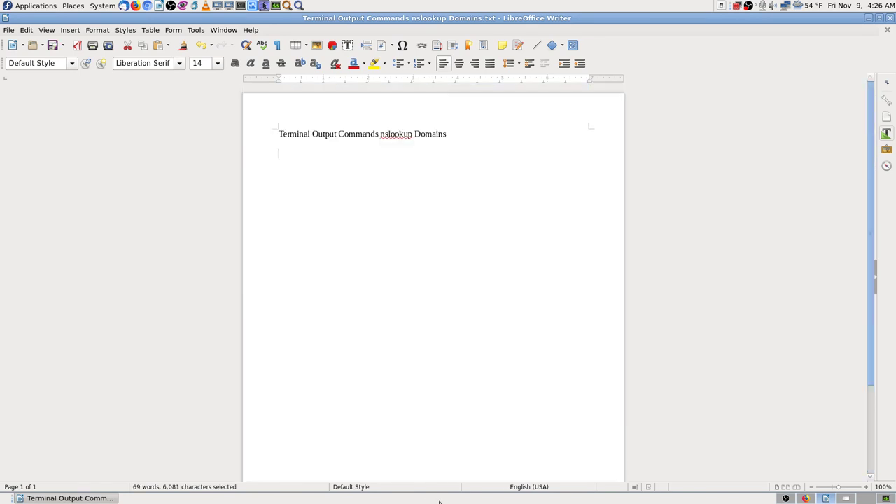
- Paste the output, now including psalms68.com, as unformatted text and return to the terminal
{"action": "left_click", "coordinate": [29, 32]}
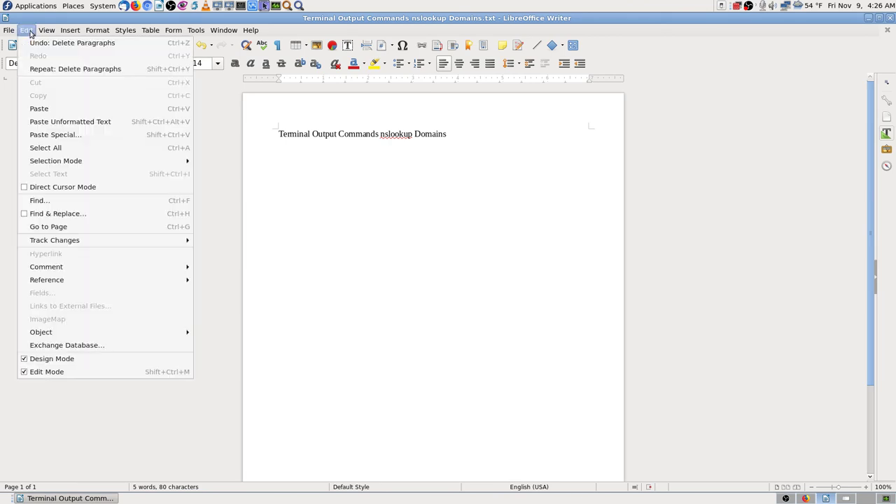
{"action": "left_click", "coordinate": [117, 125]}
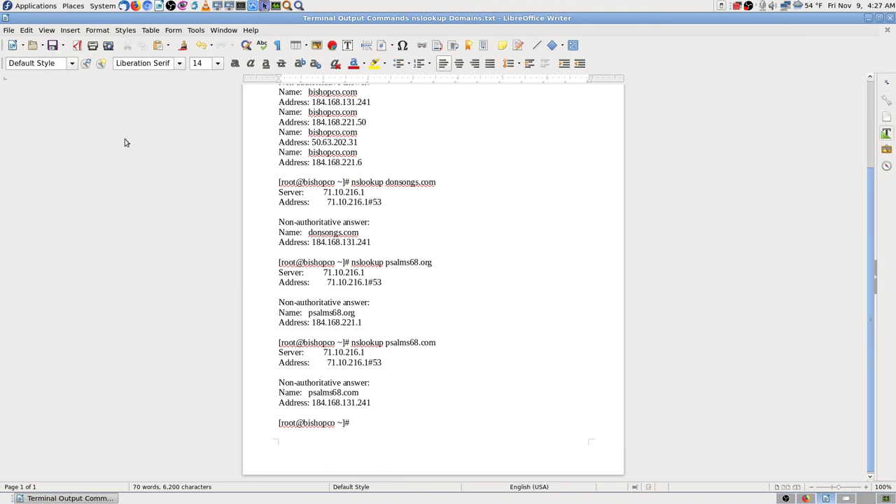
{"action": "scroll", "coordinate": [477, 327], "scroll_direction": "up", "scroll_amount": 3}
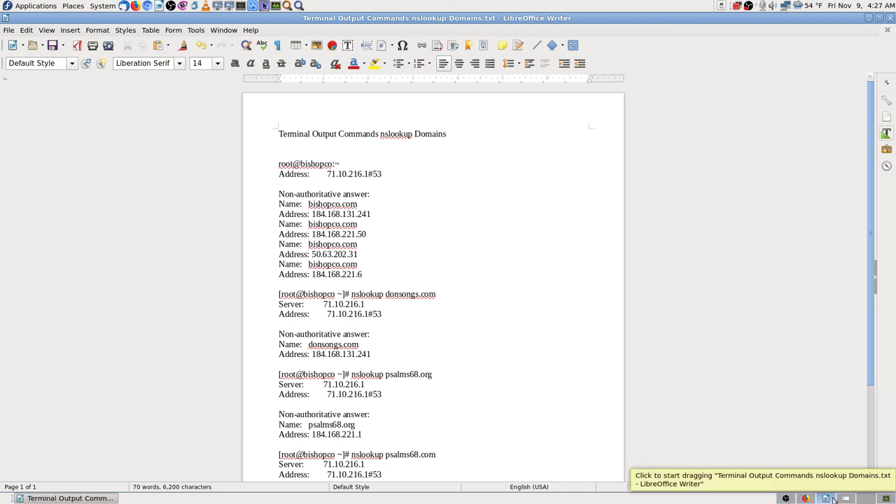
{"action": "left_click", "coordinate": [806, 498]}
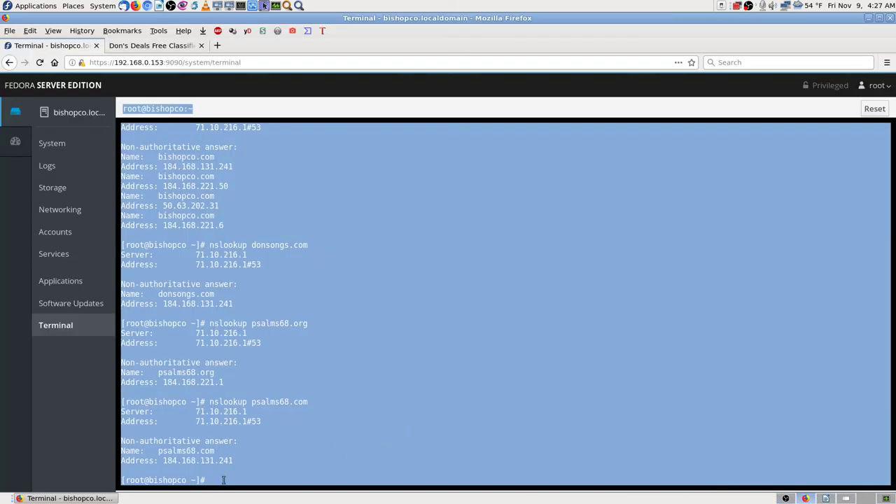
- Run nslookup for 192.168.0.154 and 192.168.0.153, both returning NXDOMAIN
{"action": "left_click", "coordinate": [224, 480]}
{"action": "key", "text": "Up"}
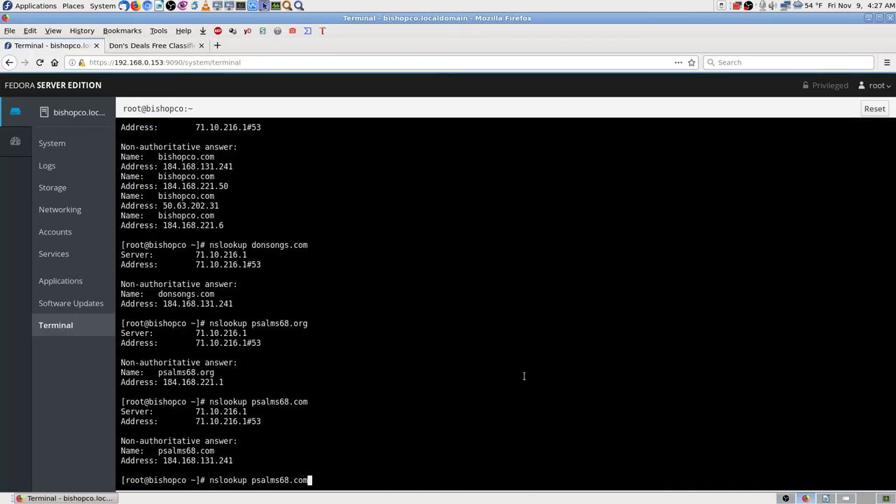
{"action": "key", "text": "BackSpace"}
{"action": "key", "text": "BackSpace"}
{"action": "key", "text": "BackSpace"}
{"action": "key", "text": "BackSpace"}
{"action": "key", "text": "BackSpace"}
{"action": "key", "text": "BackSpace"}
{"action": "key", "text": "BackSpace"}
{"action": "key", "text": "BackSpace"}
{"action": "key", "text": "BackSpace"}
{"action": "key", "text": "BackSpace"}
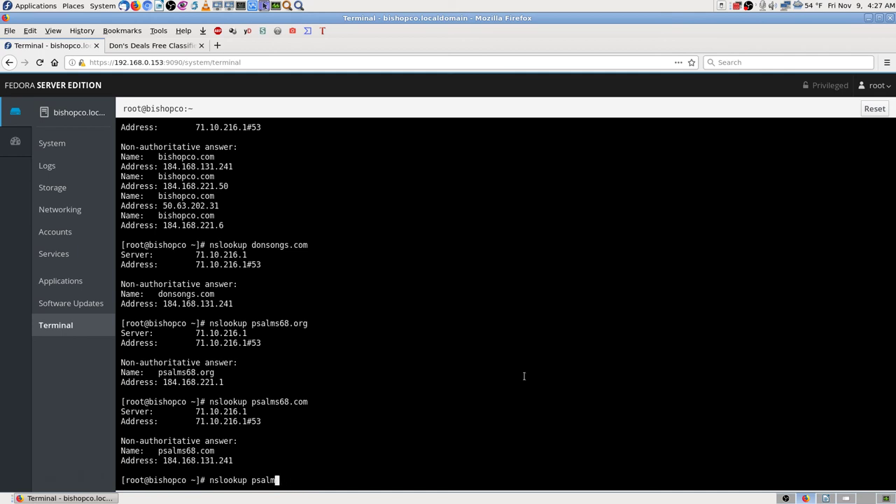
{"action": "key", "text": "BackSpace"}
{"action": "type", "text": "192.168.0.154"}
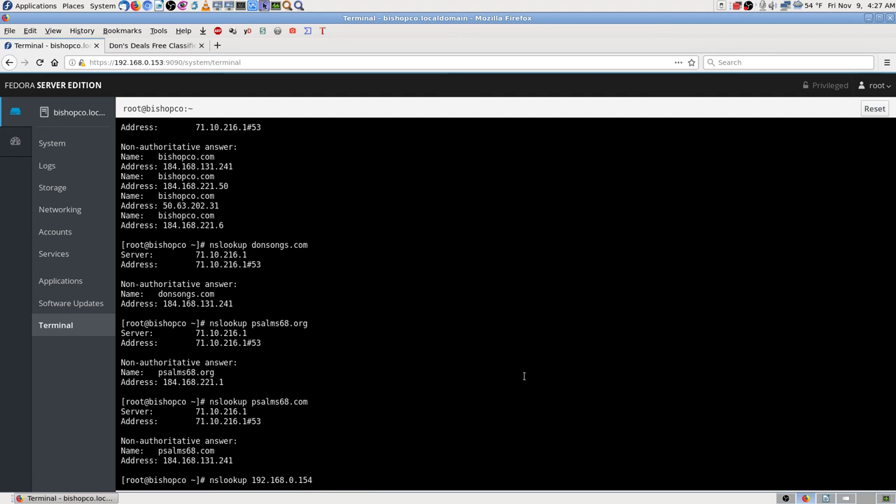
{"action": "key", "text": "Return"}
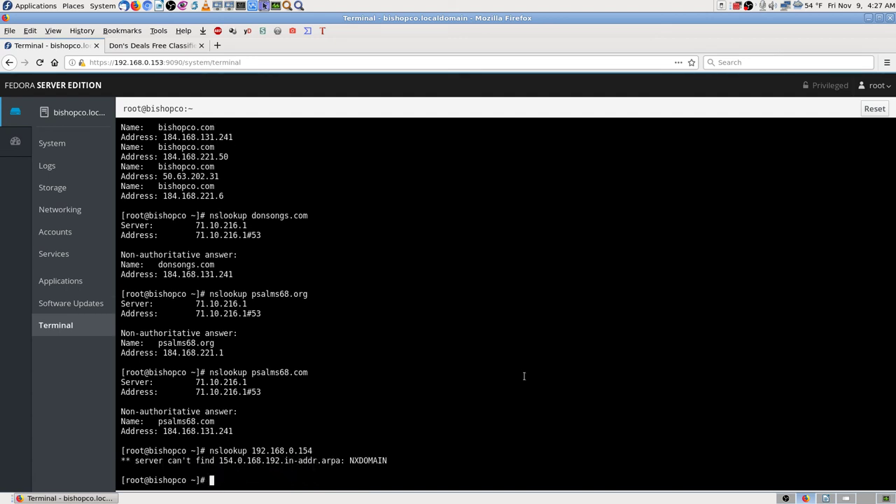
{"action": "key", "text": "Up"}
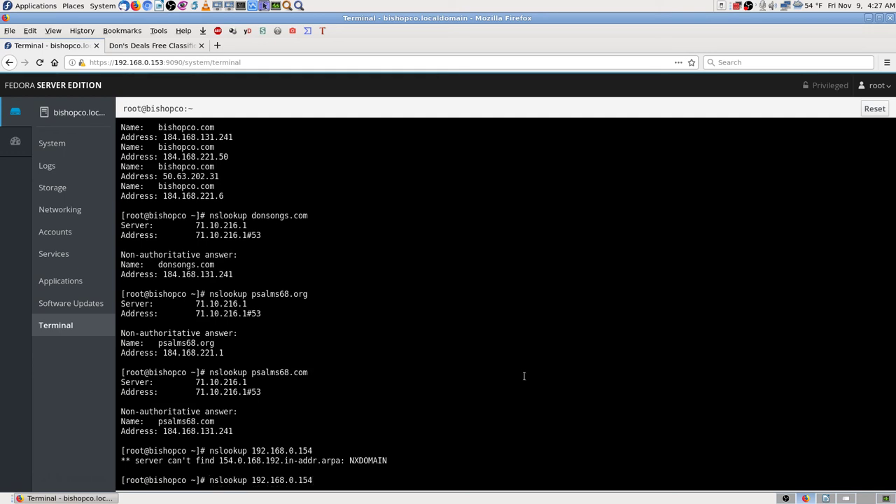
{"action": "key", "text": "BackSpace"}
{"action": "type", "text": "3"}
{"action": "key", "text": "Return"}
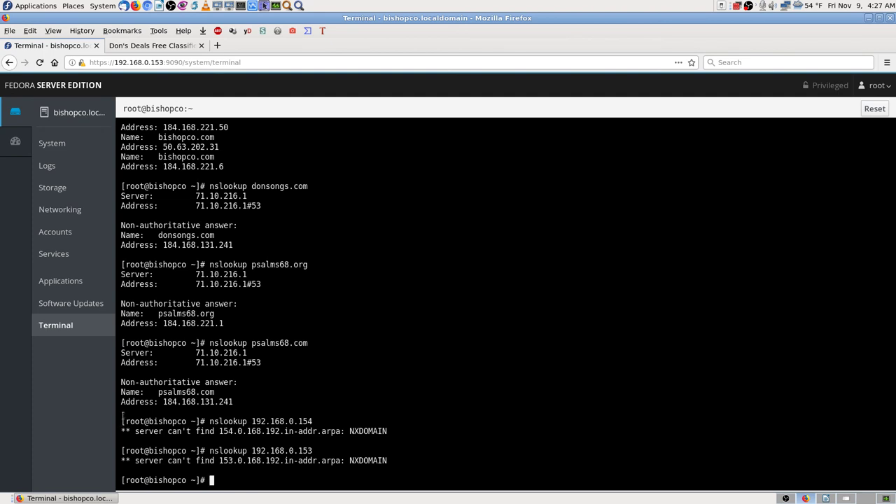
- Copy the local-IP lookup results and switch back to the Writer document
{"action": "left_click_drag", "start_coordinate": [121, 413], "coordinate": [183, 451]}
{"action": "left_click_drag", "start_coordinate": [225, 472], "coordinate": [354, 500]}
{"action": "right_click", "coordinate": [301, 449]}
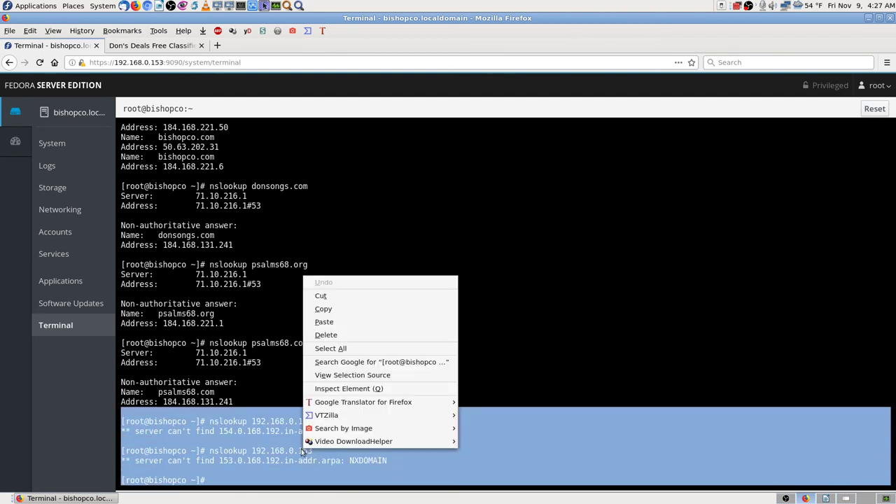
{"action": "left_click", "coordinate": [336, 308]}
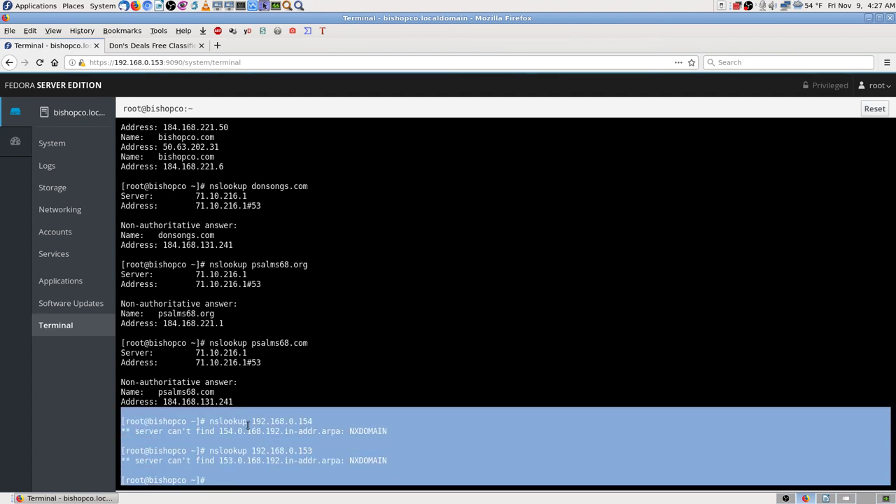
{"action": "left_click", "coordinate": [248, 425]}
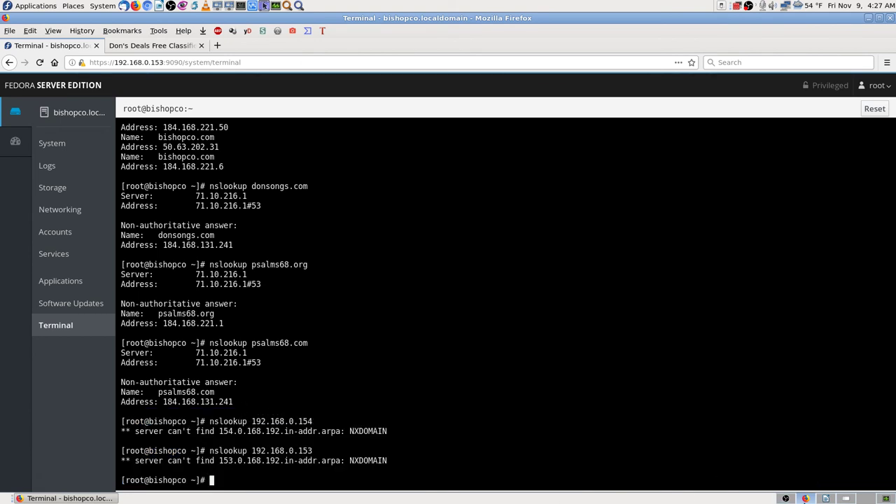
{"action": "key", "text": "ctrl+alt+Right"}
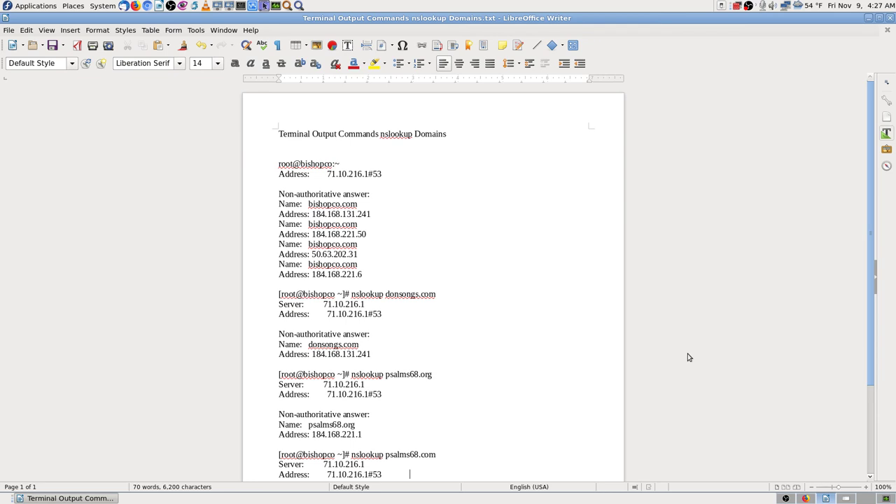
- Paste the local-IP NXDOMAIN results as plain text on a new page 2
{"action": "scroll", "coordinate": [688, 357], "scroll_direction": "down", "scroll_amount": 3}
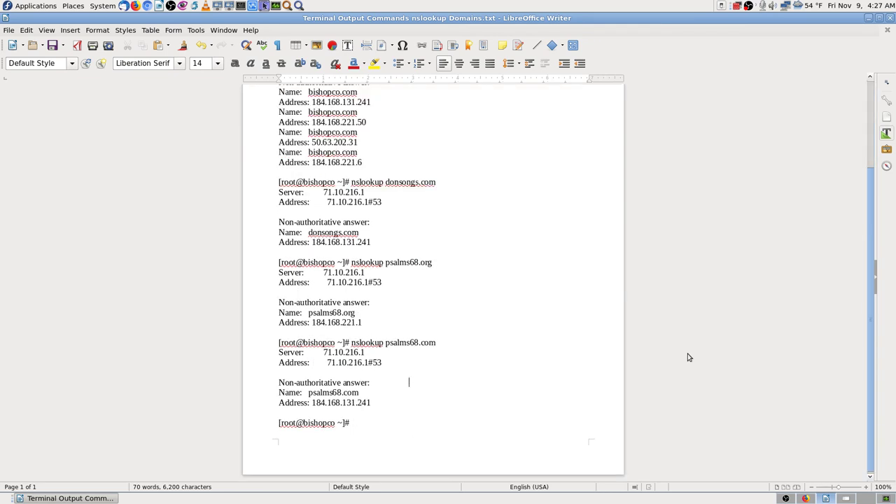
{"action": "key", "text": "Return"}
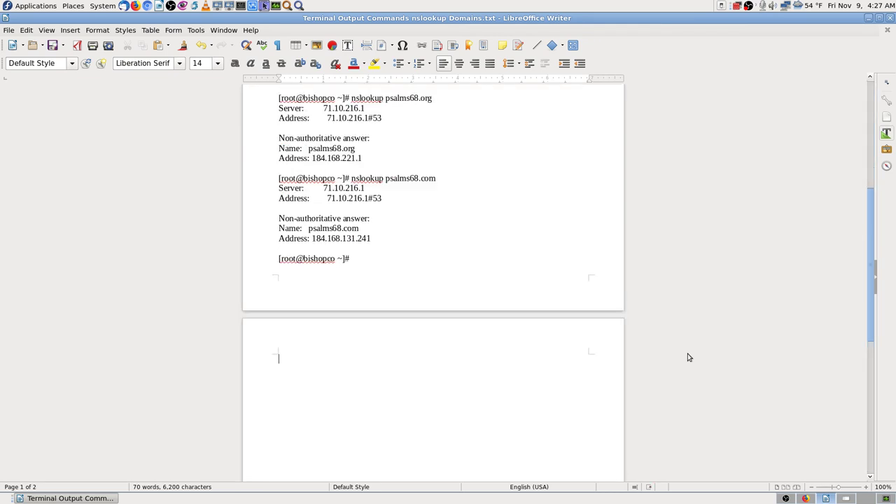
{"action": "key", "text": "ctrl+v"}
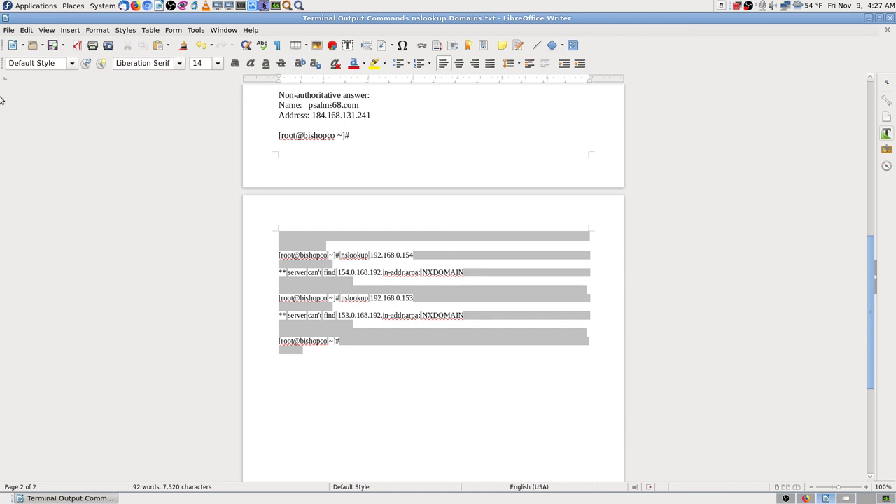
{"action": "left_click", "coordinate": [200, 45]}
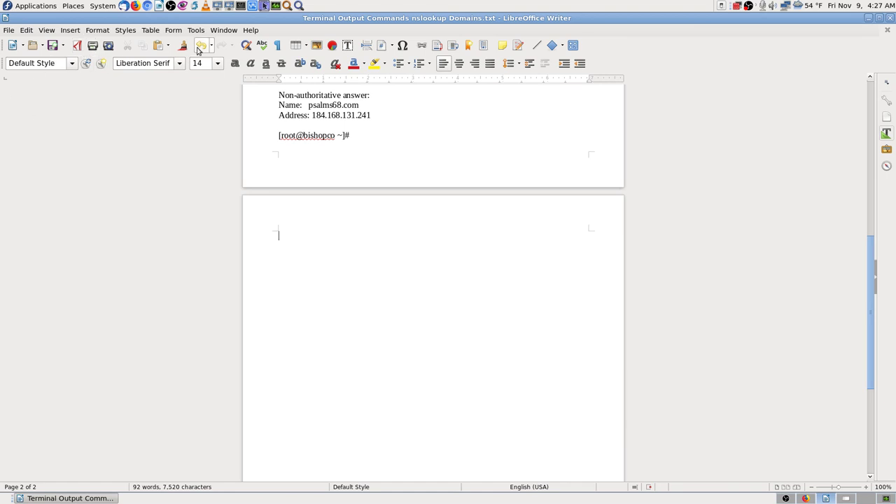
{"action": "left_click", "coordinate": [26, 31]}
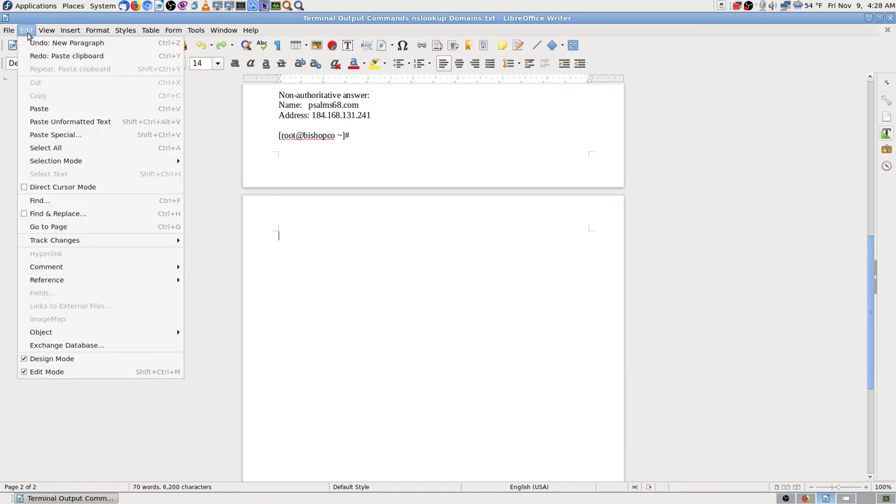
{"action": "left_click", "coordinate": [115, 122]}
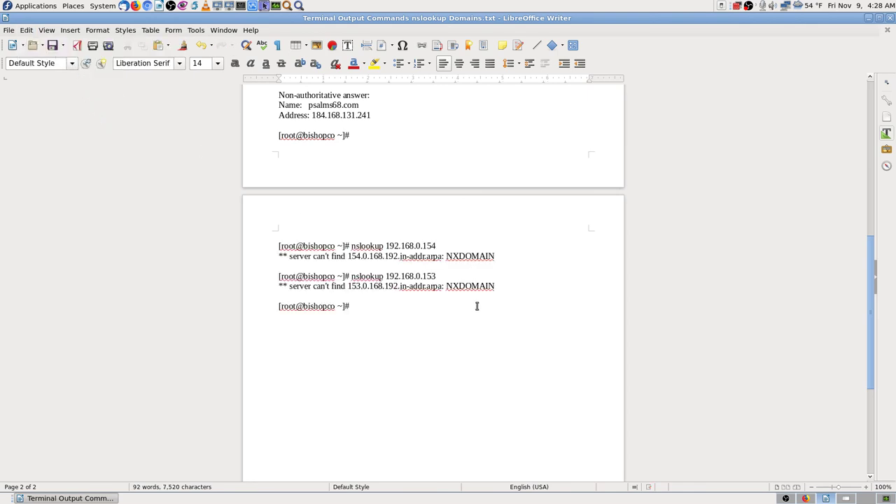
{"action": "scroll", "coordinate": [477, 321], "scroll_direction": "up", "scroll_amount": 6}
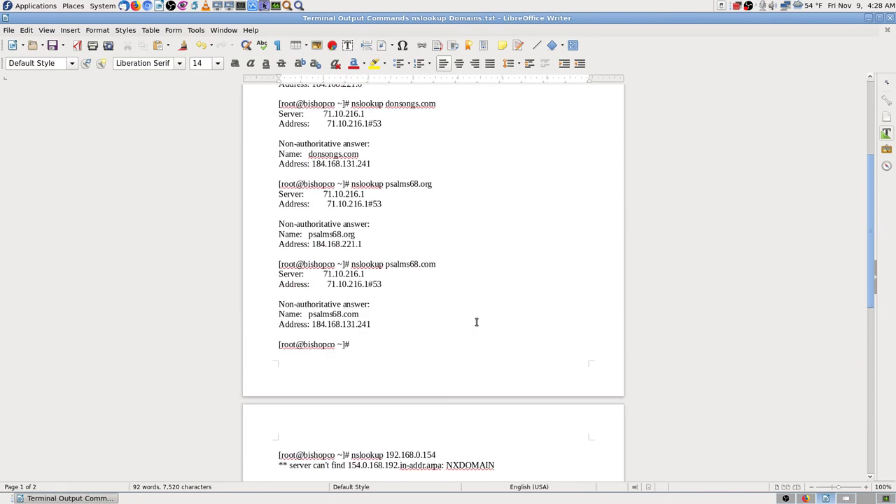
{"action": "scroll", "coordinate": [476, 322], "scroll_direction": "down", "scroll_amount": 10}
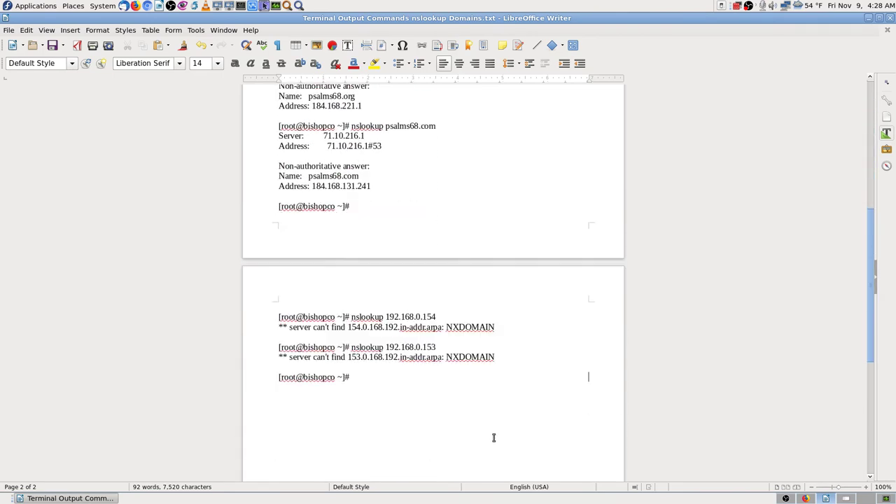
{"action": "left_click", "coordinate": [805, 498]}
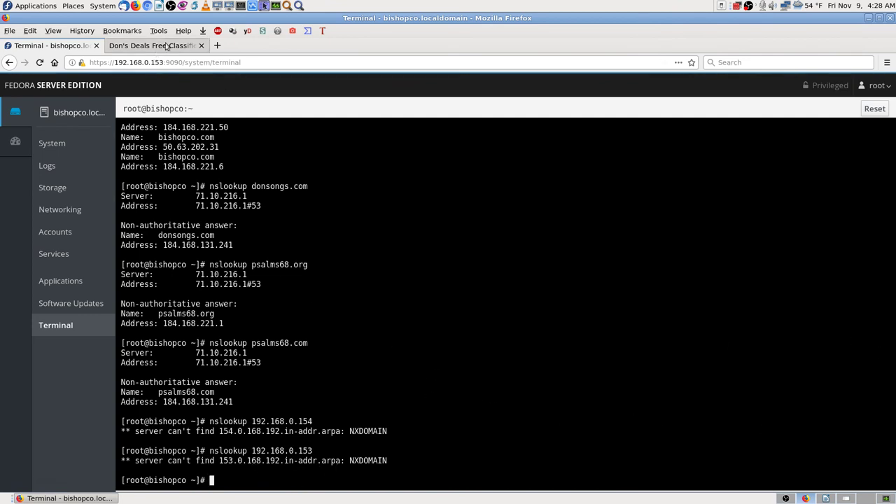
- Bring up the Don's Deals classifieds tab at bishopco.biz in Firefox
{"action": "left_click", "coordinate": [166, 46]}
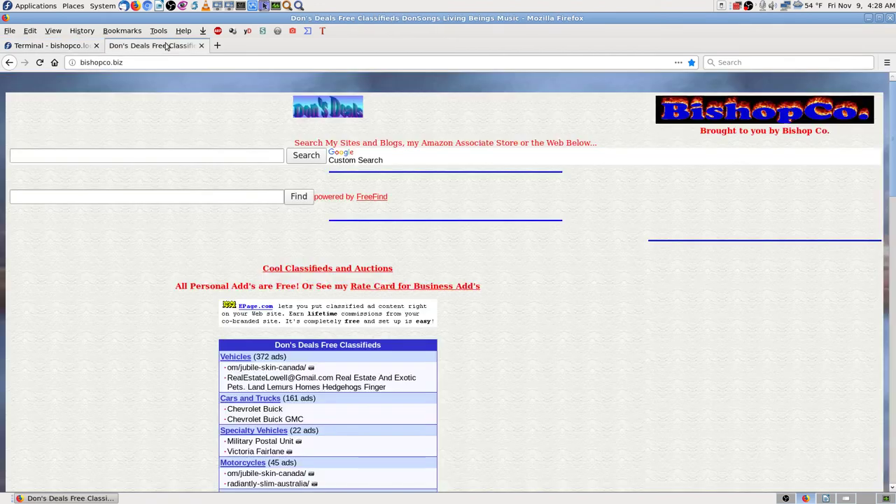
{"action": "left_click", "coordinate": [85, 48]}
{"action": "left_click", "coordinate": [156, 46]}
{"action": "left_click", "coordinate": [80, 47]}
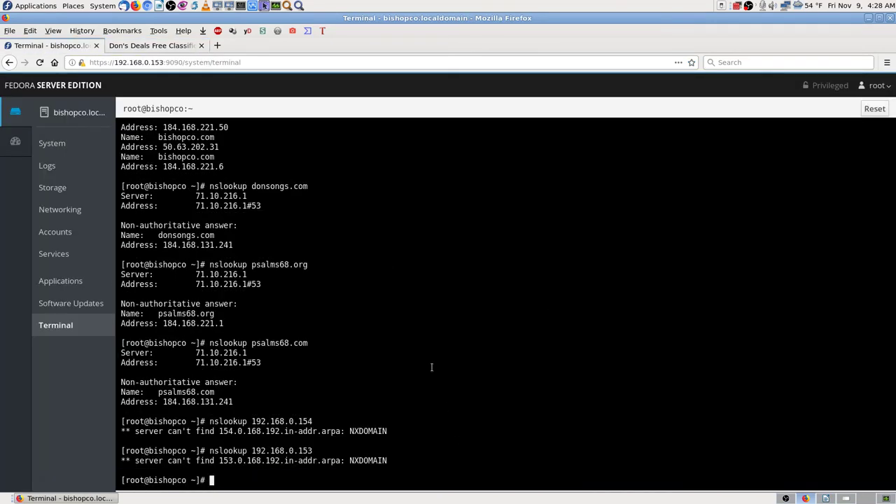
{"action": "left_click", "coordinate": [171, 46]}
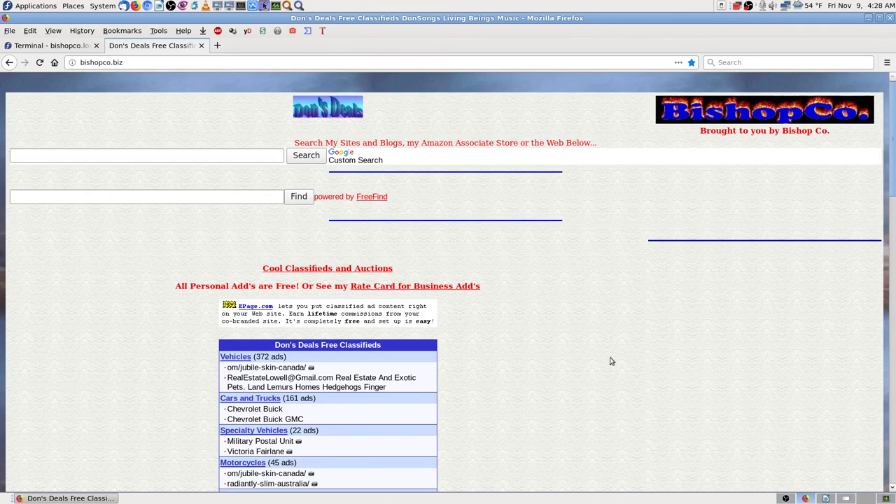
{"action": "scroll", "coordinate": [593, 342], "scroll_direction": "down", "scroll_amount": 4}
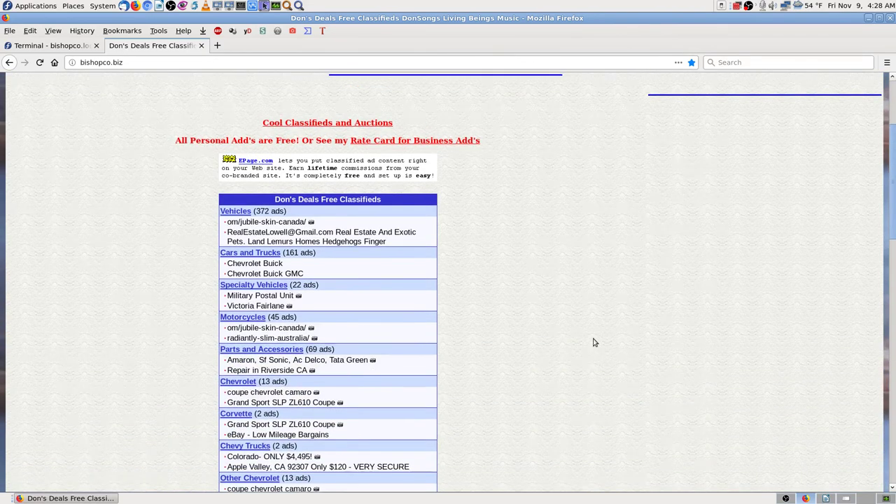
{"action": "scroll", "coordinate": [593, 342], "scroll_direction": "up", "scroll_amount": 4}
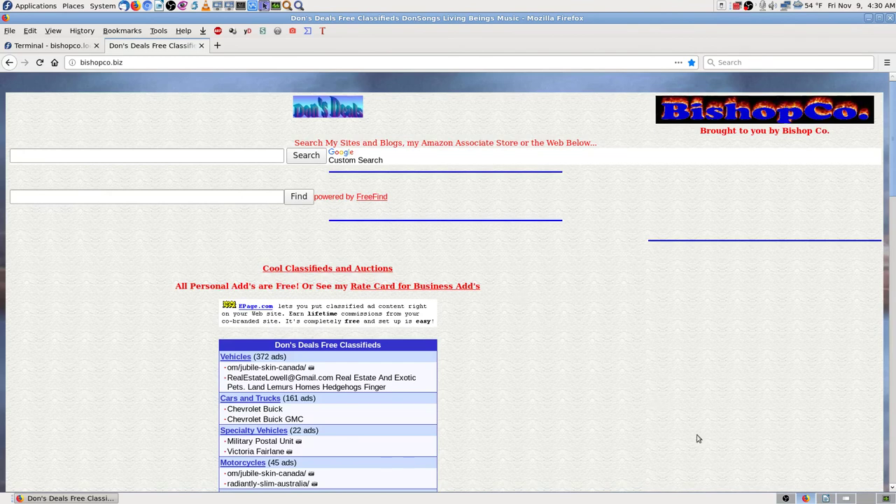
- Return to the Terminal Output Commands nslookup Domains document, scroll to its top, and close Writer
{"action": "left_click", "coordinate": [826, 497]}
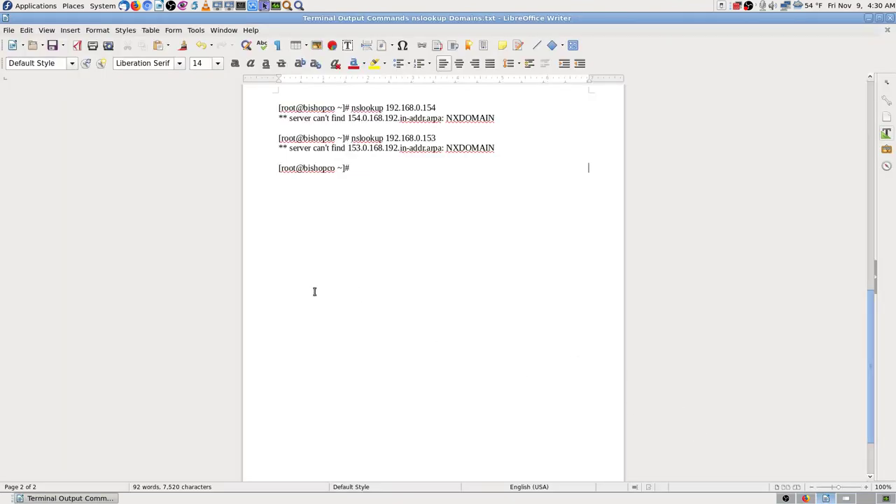
{"action": "scroll", "coordinate": [524, 308], "scroll_direction": "up", "scroll_amount": 5}
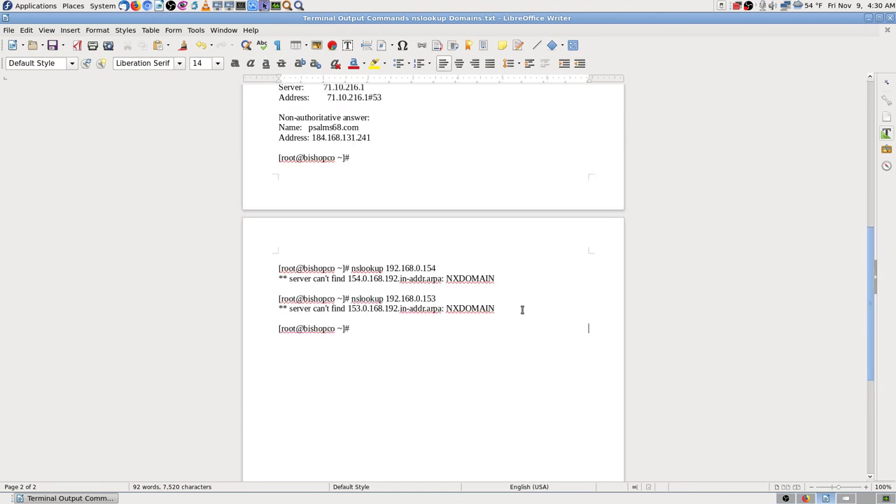
{"action": "left_click_drag", "start_coordinate": [871, 291], "coordinate": [872, 140]}
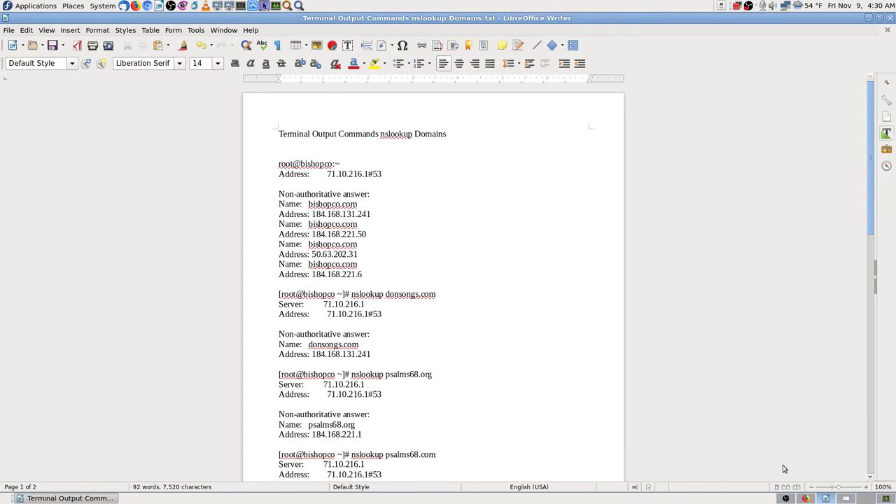
{"action": "left_click", "coordinate": [888, 19]}
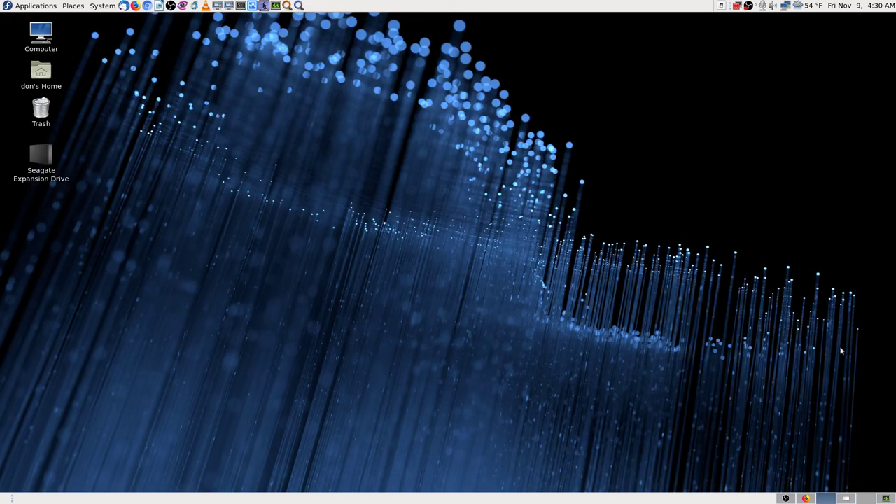
- Load bishopco.biz/netpromax.jpg in Firefox, which returns Not Found
{"action": "left_click", "coordinate": [805, 498]}
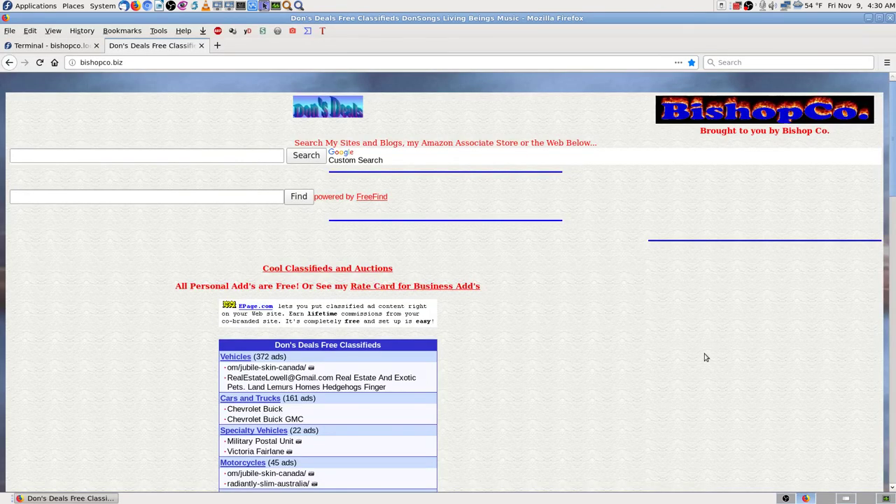
{"action": "left_click", "coordinate": [163, 62]}
{"action": "type", "text": "/"}
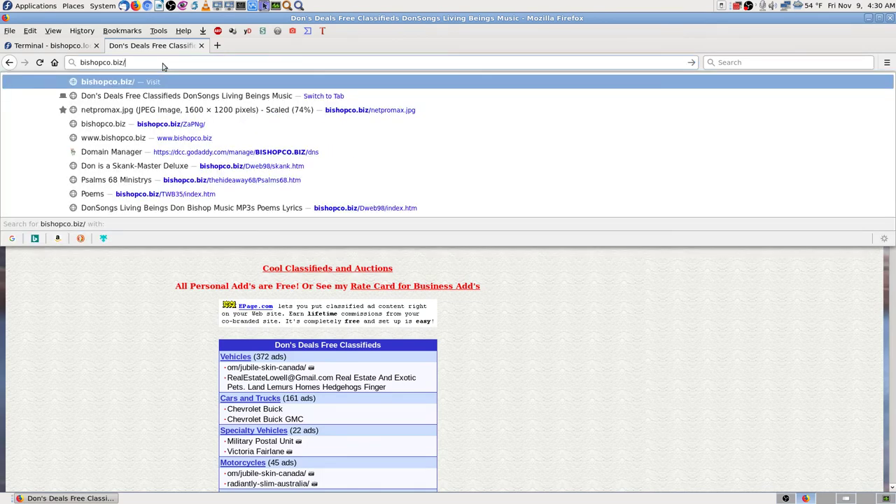
{"action": "type", "text": "ne"}
{"action": "key", "text": "Return"}
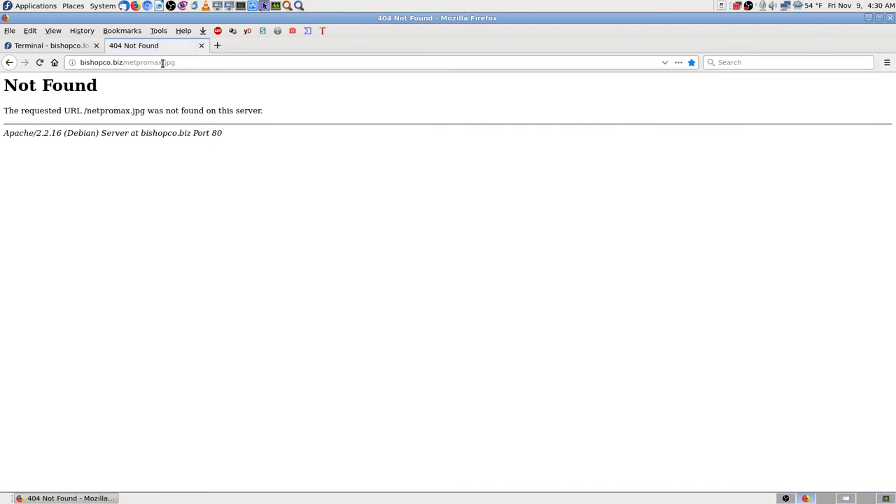
- Go back to the bishopco.biz home page and bring up the saved Zenmap scan screenshot
{"action": "left_click", "coordinate": [192, 62]}
{"action": "key", "text": "alt+Left"}
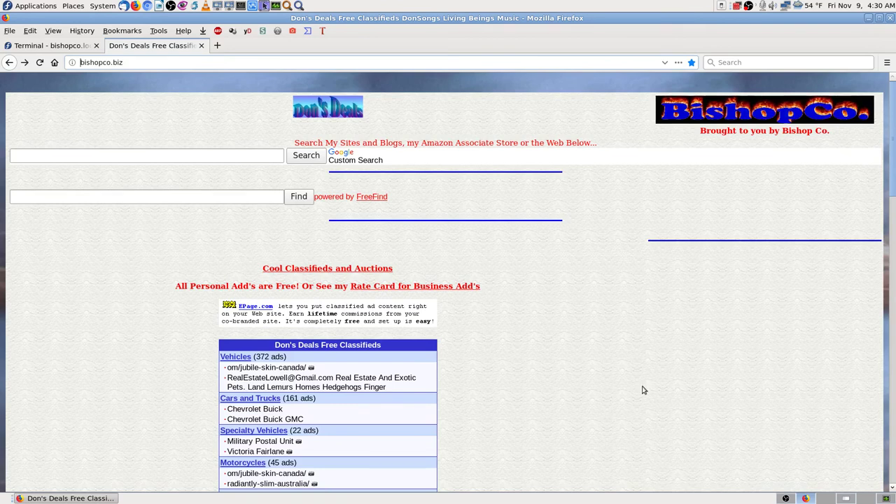
{"action": "left_click", "coordinate": [847, 500]}
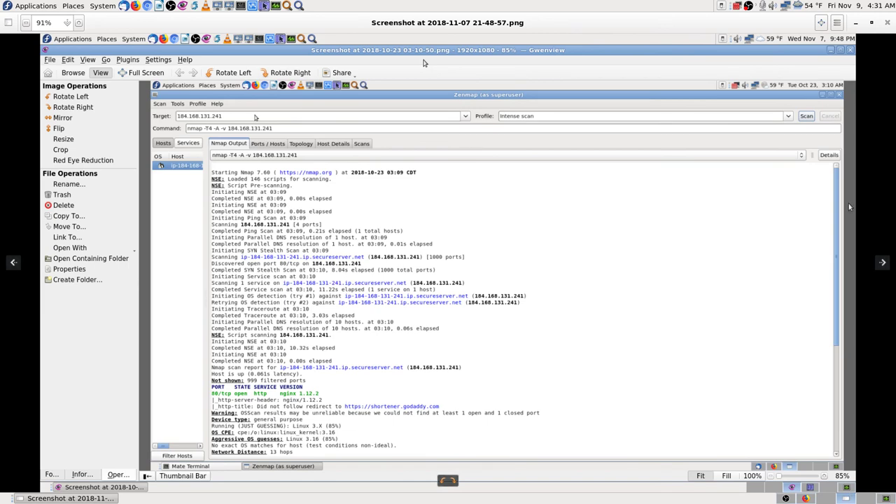
- Search Application Finder for zen, map and zenma, find no match, then close it
{"action": "left_click", "coordinate": [825, 498]}
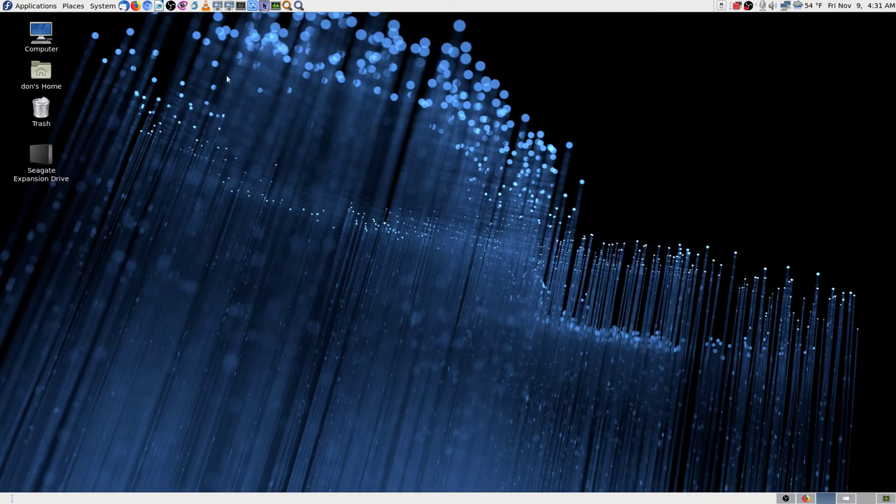
{"action": "left_click", "coordinate": [299, 6]}
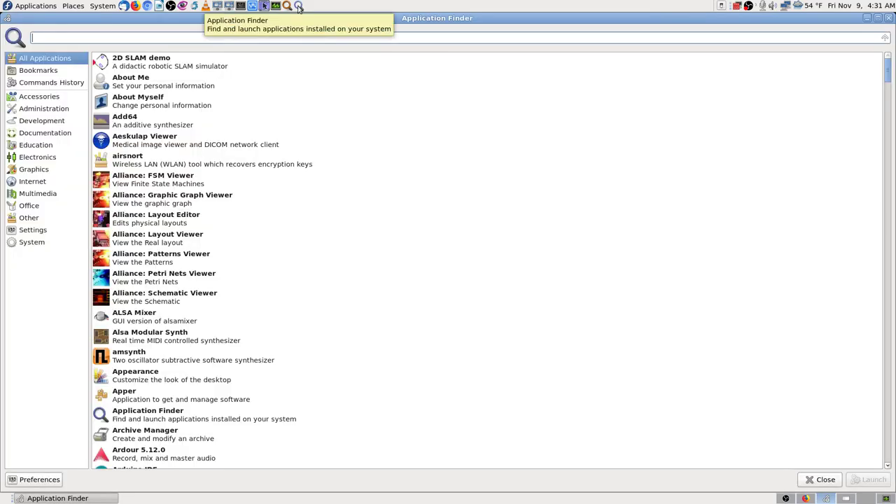
{"action": "type", "text": "zen"}
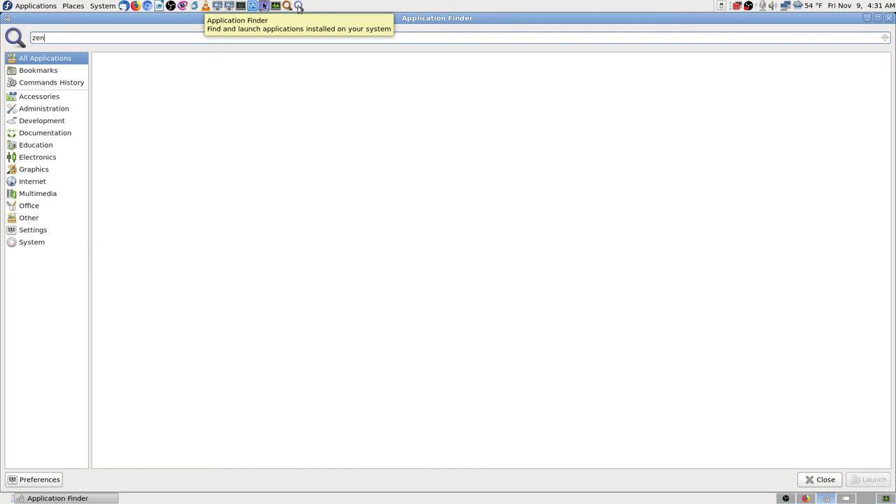
{"action": "key", "text": "BackSpace"}
{"action": "key", "text": "BackSpace"}
{"action": "key", "text": "BackSpace"}
{"action": "type", "text": "map"}
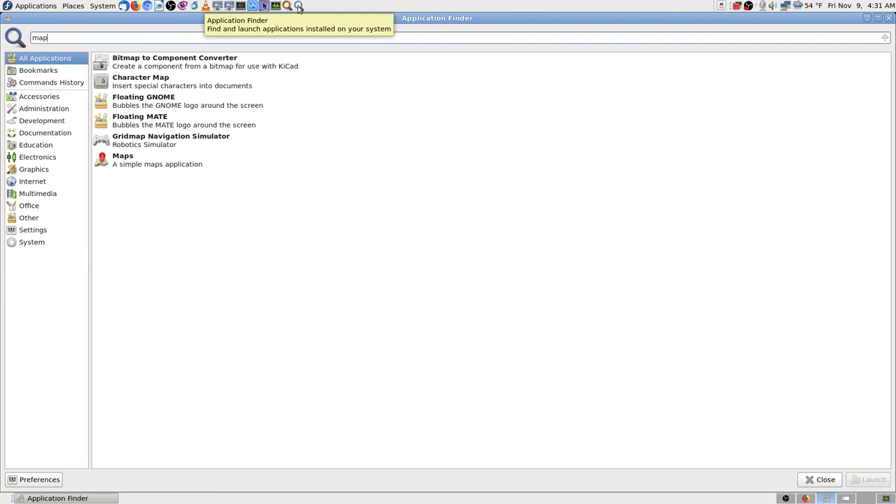
{"action": "key", "text": "BackSpace"}
{"action": "key", "text": "BackSpace"}
{"action": "key", "text": "BackSpace"}
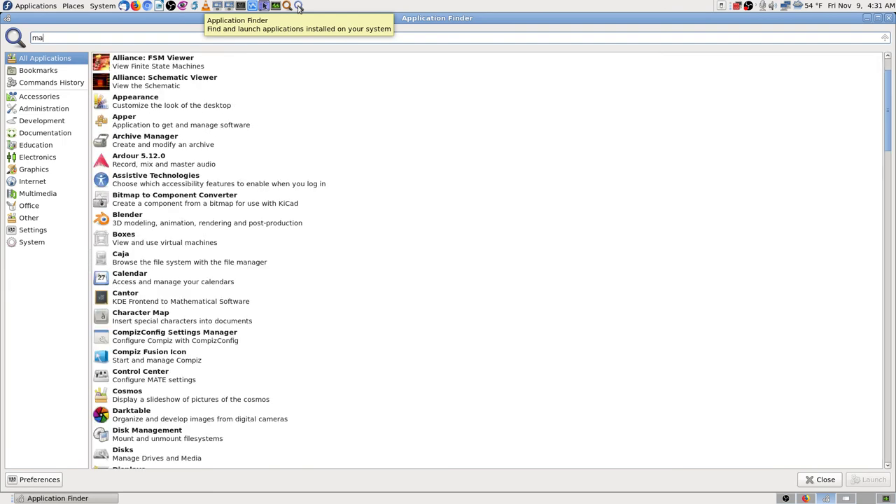
{"action": "type", "text": "zen"}
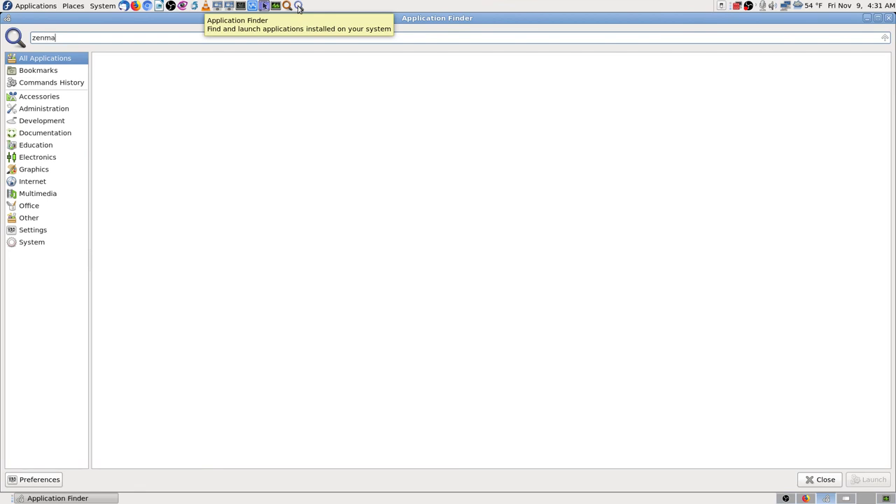
{"action": "key", "text": "BackSpace"}
{"action": "key", "text": "BackSpace"}
{"action": "key", "text": "BackSpace"}
{"action": "key", "text": "BackSpace"}
{"action": "key", "text": "BackSpace"}
{"action": "key", "text": "Escape"}
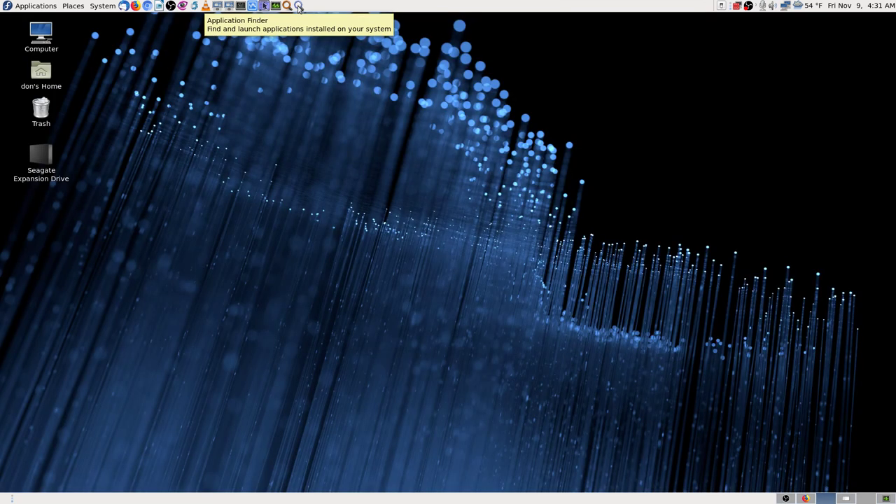
{"action": "left_click", "coordinate": [807, 498]}
- Check the saved Zenmap intense-scan screenshot, then move across the other workspaces
{"action": "left_click", "coordinate": [846, 499]}
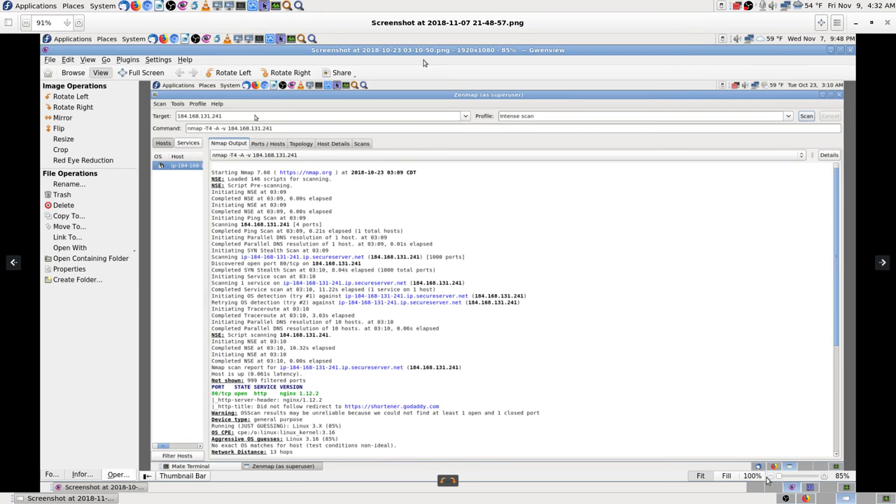
{"action": "left_click", "coordinate": [824, 499]}
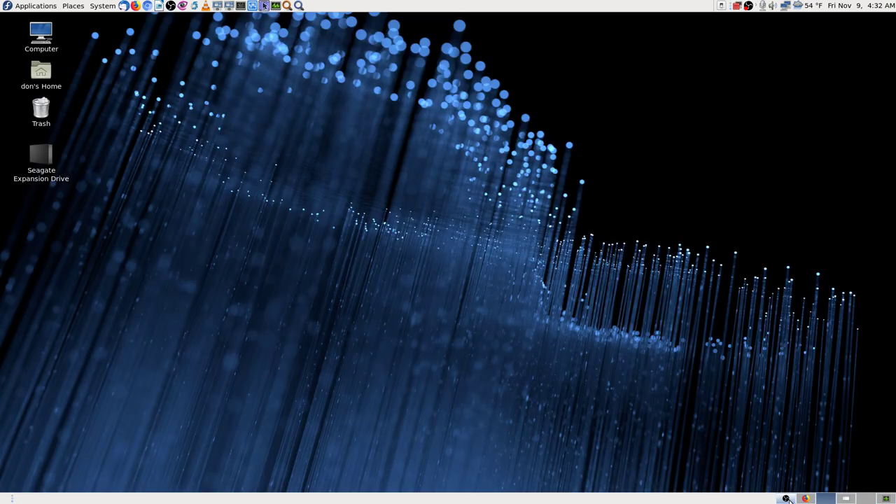
{"action": "left_click", "coordinate": [787, 498]}
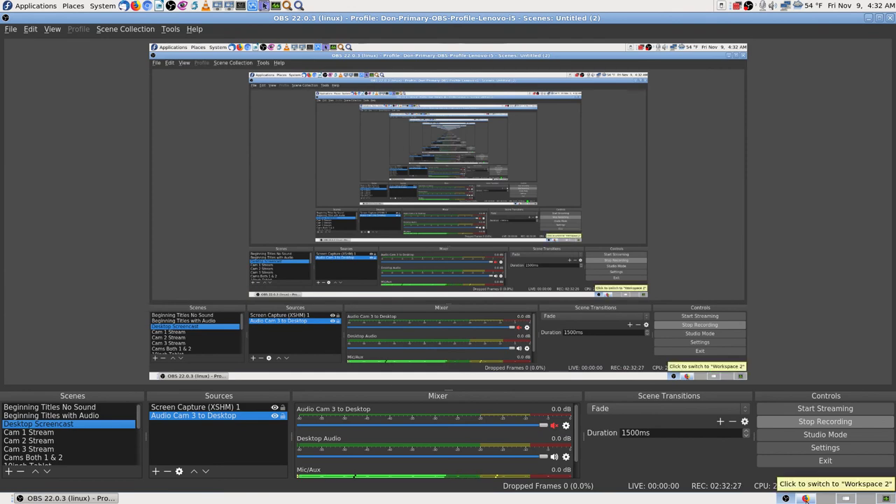
{"action": "left_click", "coordinate": [805, 498]}
{"action": "left_click", "coordinate": [46, 48]}
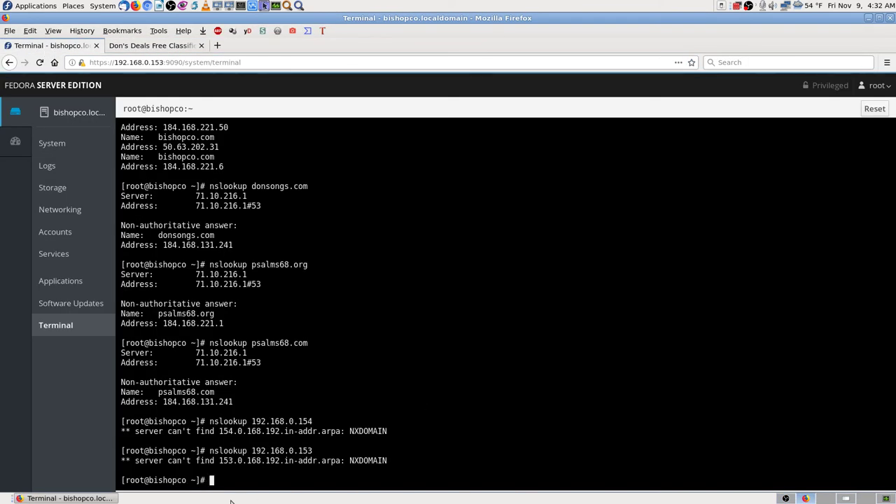
{"action": "left_click", "coordinate": [826, 499]}
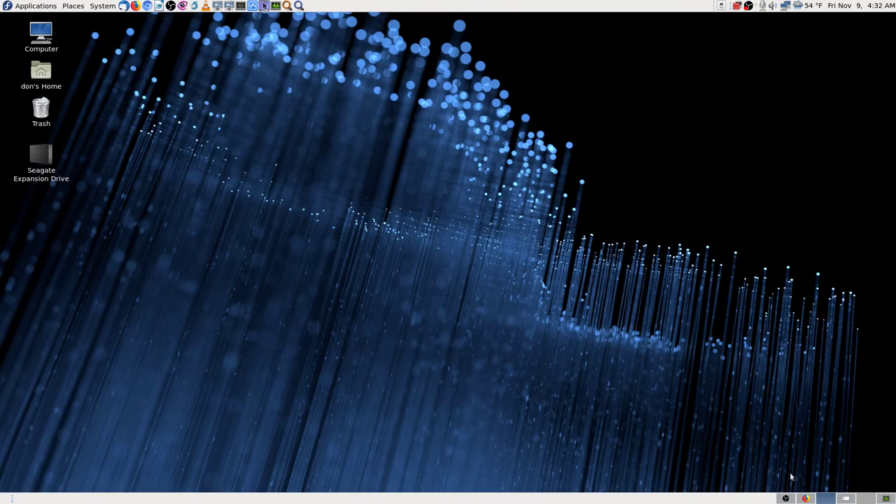
{"action": "left_click", "coordinate": [240, 6]}
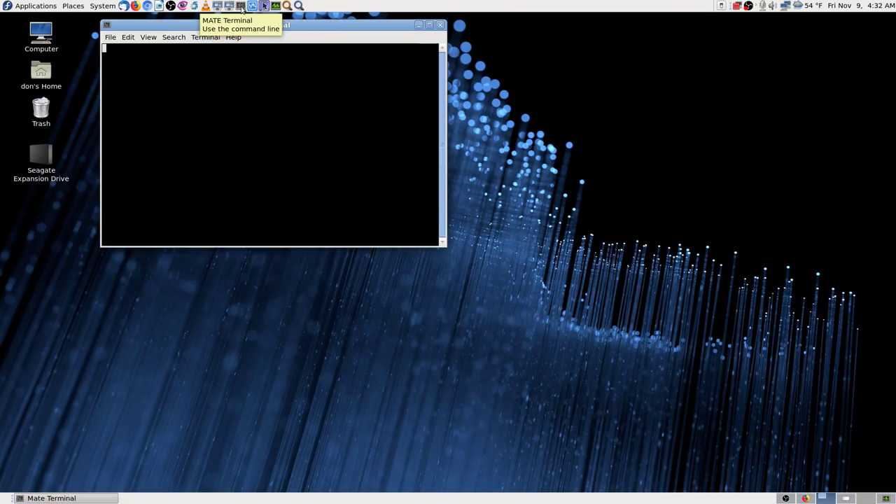
- Maximize the new terminal and switch to root with su and the root password
{"action": "double_click", "coordinate": [425, 26]}
{"action": "type", "text": "su"}
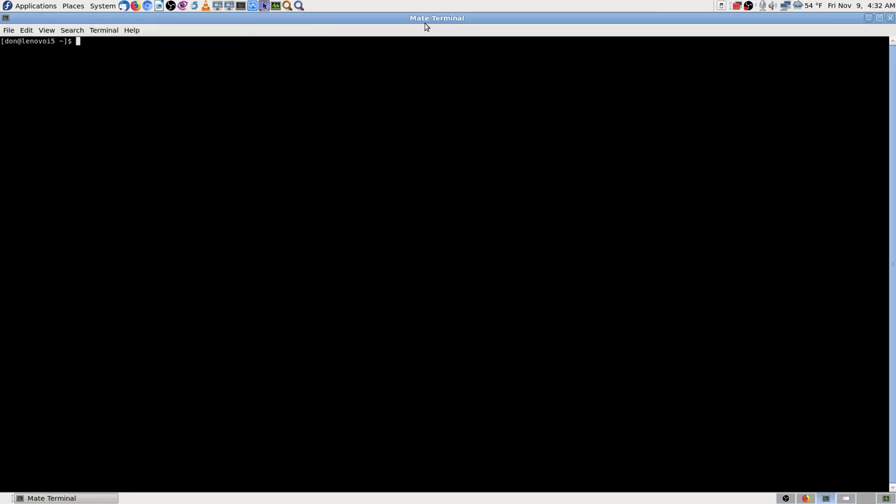
{"action": "key", "text": "Return"}
{"action": "key", "text": "Return"}
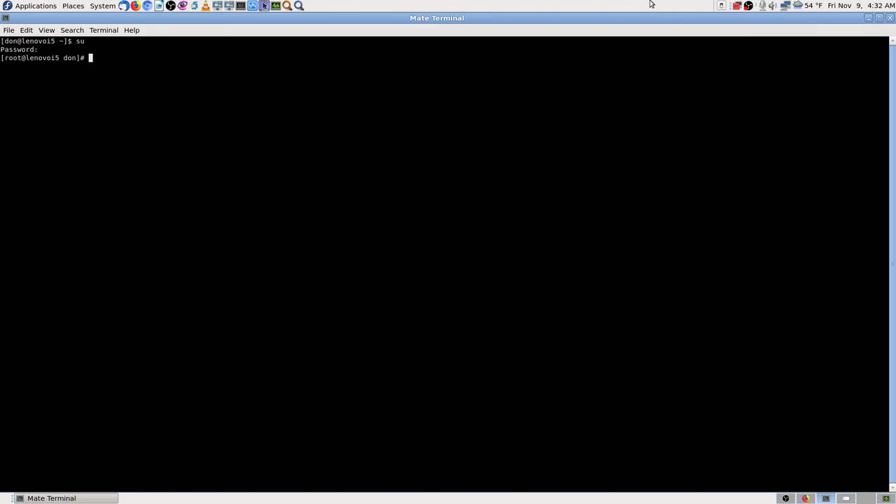
{"action": "left_click", "coordinate": [879, 18]}
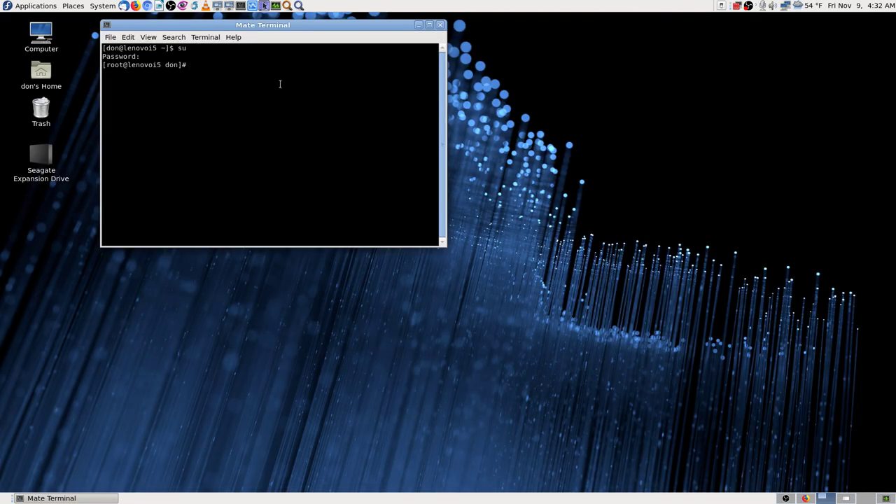
- Launch Zenmap as superuser by running the zenmap command
{"action": "type", "text": "Zenmap"}
{"action": "key", "text": "Return"}
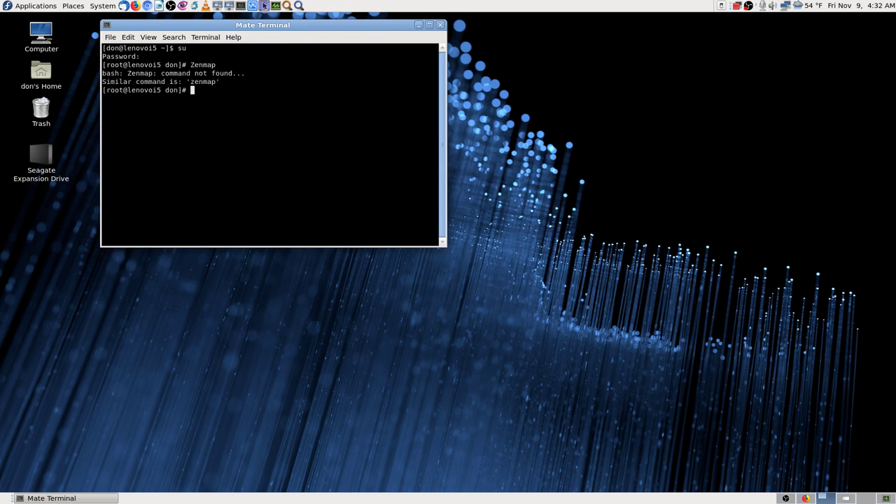
{"action": "type", "text": "zen"}
{"action": "key", "text": "BackSpace"}
{"action": "key", "text": "BackSpace"}
{"action": "key", "text": "BackSpace"}
{"action": "type", "text": "zenmap"}
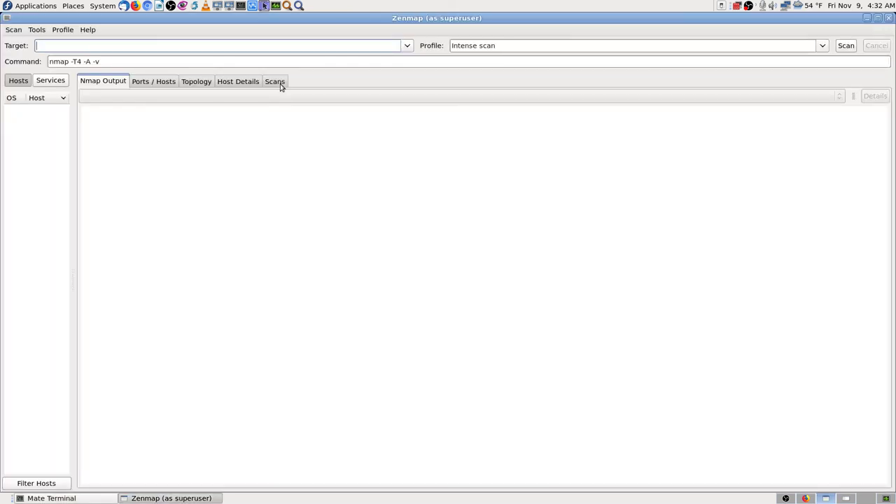
- Run an Intense scan of bishopco.biz, revealing open ports 53, 80 and 9100
{"action": "type", "text": "shopco.biz"}
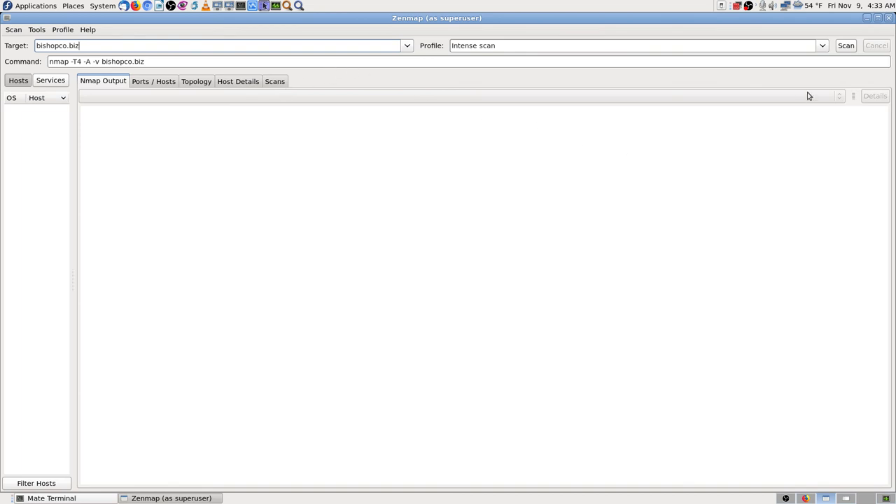
{"action": "left_click", "coordinate": [845, 45]}
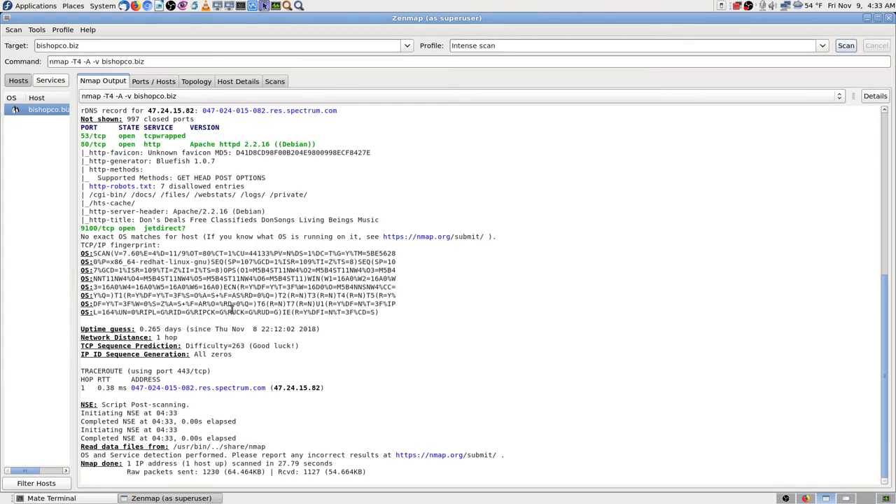
{"action": "scroll", "coordinate": [235, 310], "scroll_direction": "up", "scroll_amount": 7}
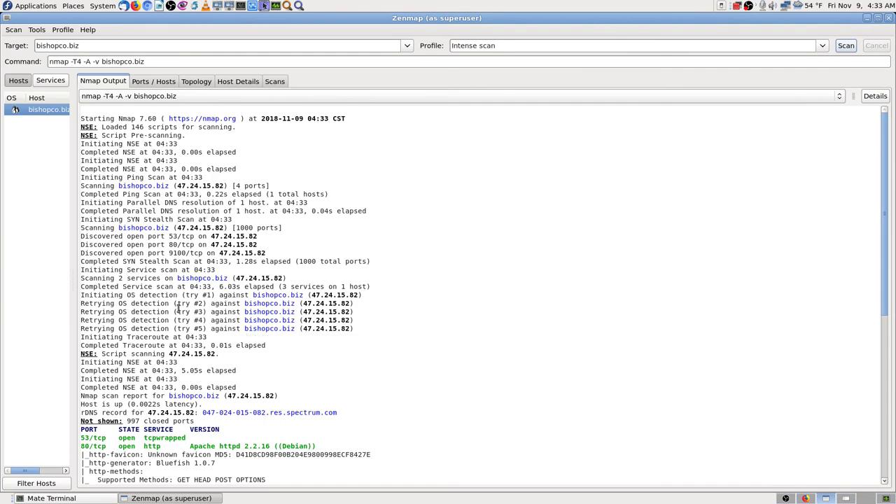
{"action": "scroll", "coordinate": [252, 335], "scroll_direction": "down", "scroll_amount": 5}
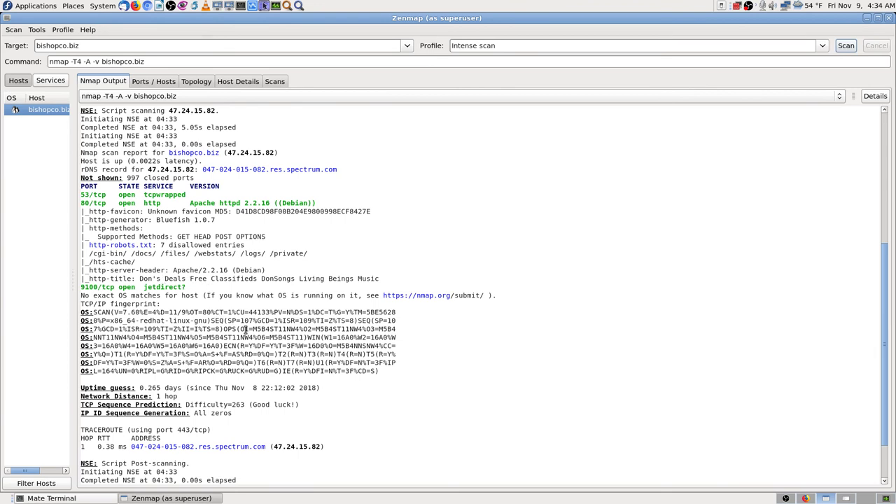
{"action": "scroll", "coordinate": [245, 329], "scroll_direction": "down", "scroll_amount": 2}
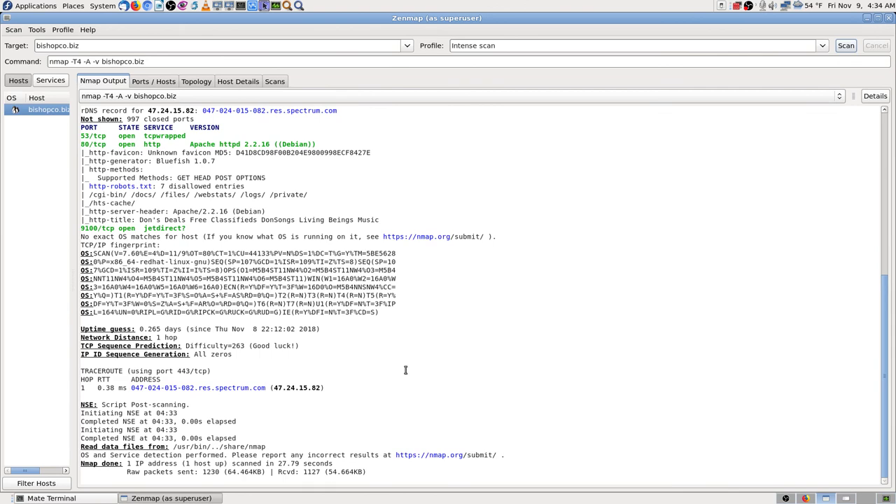
{"action": "scroll", "coordinate": [406, 380], "scroll_direction": "up", "scroll_amount": 5}
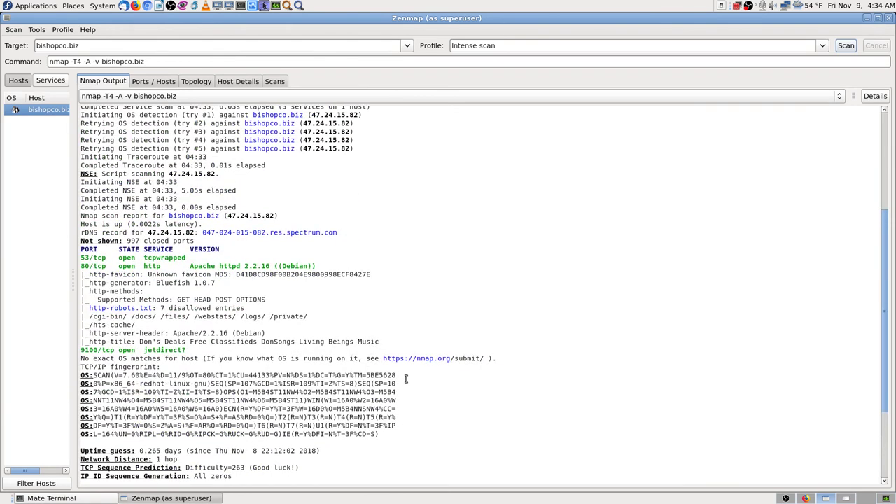
{"action": "scroll", "coordinate": [259, 354], "scroll_direction": "down", "scroll_amount": 3}
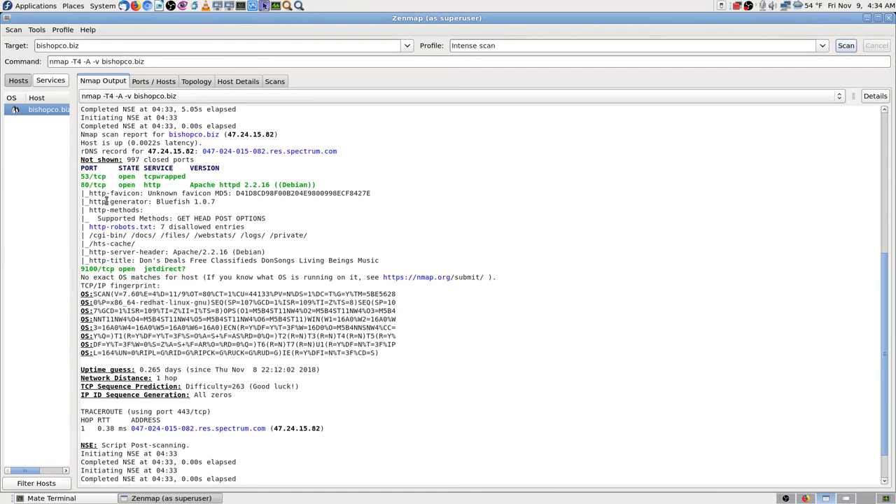
{"action": "scroll", "coordinate": [130, 239], "scroll_direction": "down", "scroll_amount": 2}
{"action": "scroll", "coordinate": [130, 238], "scroll_direction": "up", "scroll_amount": 10}
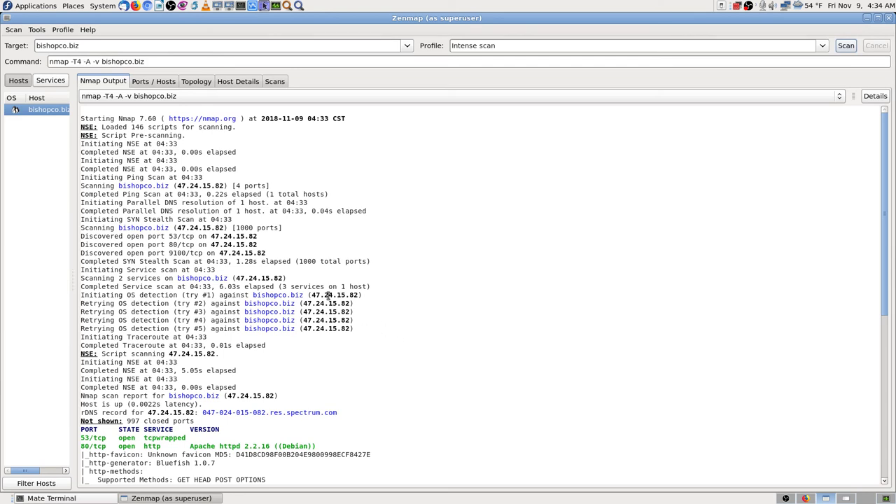
{"action": "left_click", "coordinate": [164, 82]}
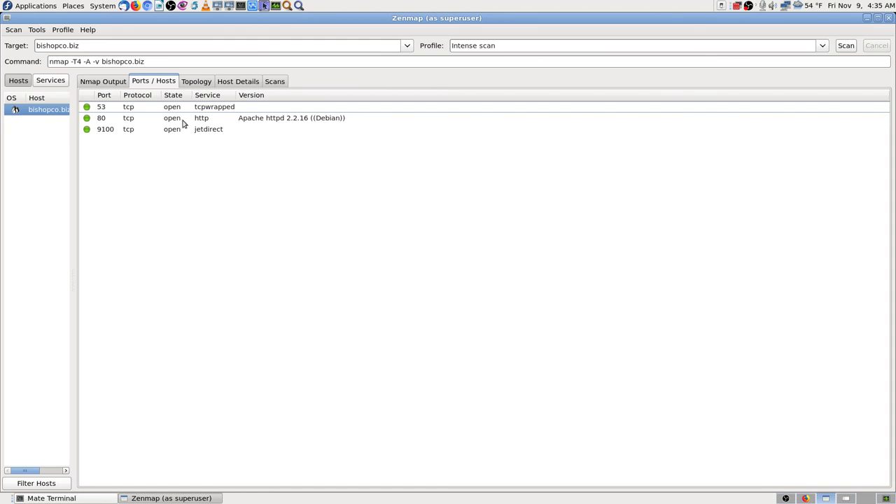
{"action": "left_click", "coordinate": [201, 82]}
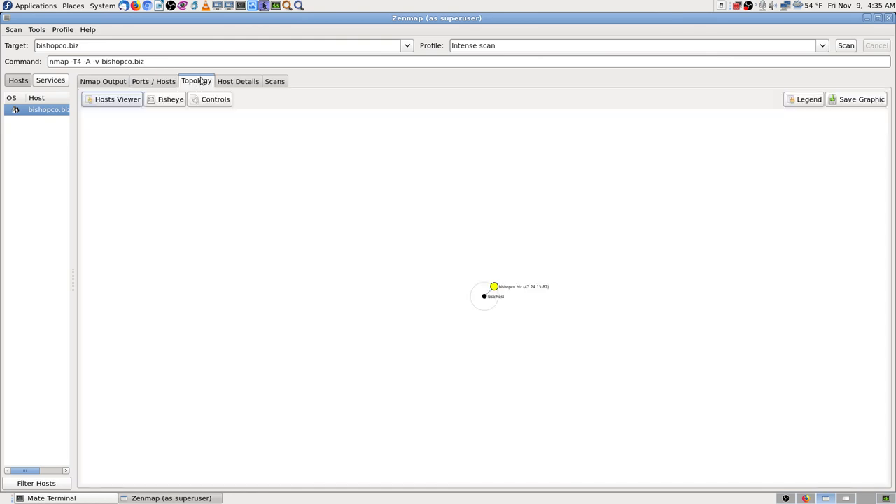
{"action": "left_click", "coordinate": [253, 83]}
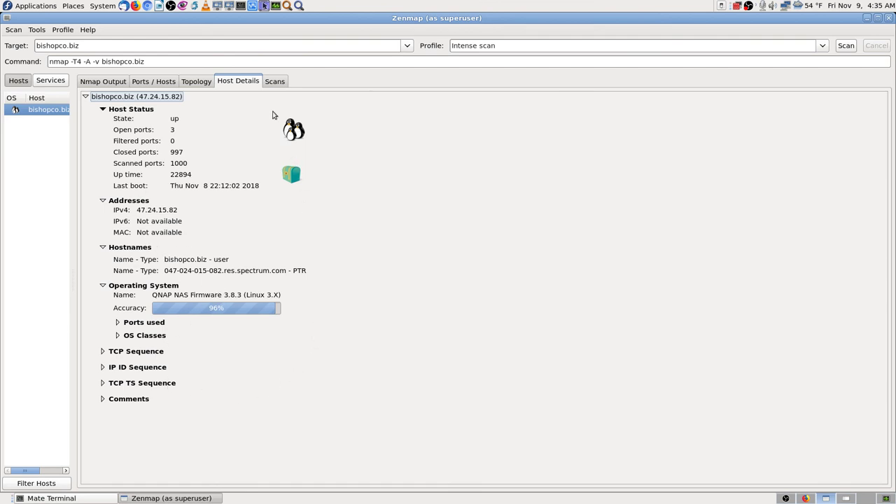
{"action": "left_click", "coordinate": [273, 82]}
{"action": "left_click", "coordinate": [250, 83]}
{"action": "left_click", "coordinate": [103, 353]}
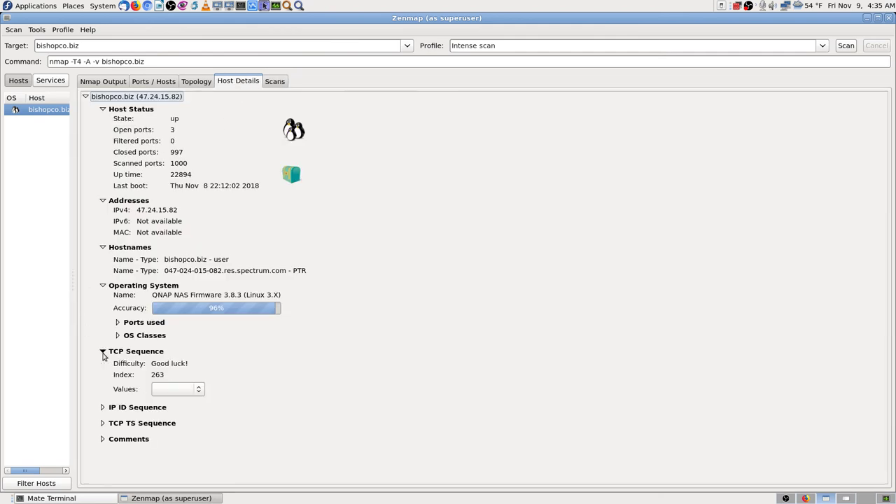
{"action": "left_click", "coordinate": [103, 407]}
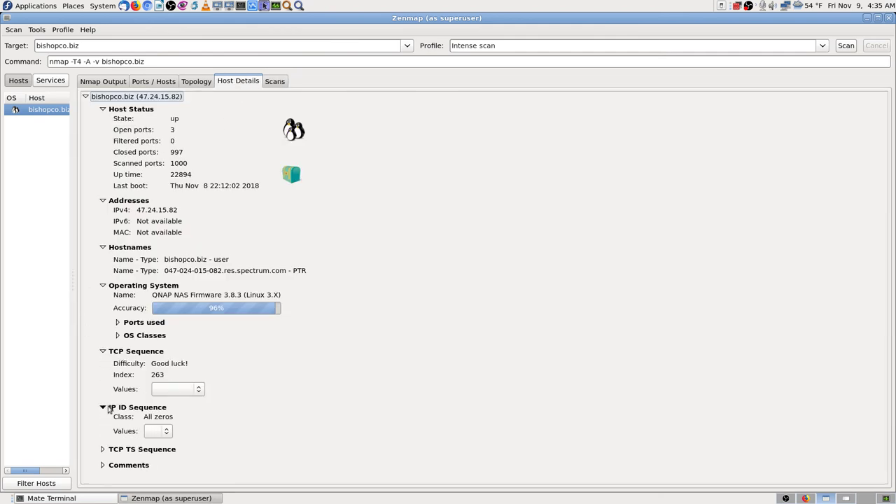
{"action": "left_click", "coordinate": [110, 448]}
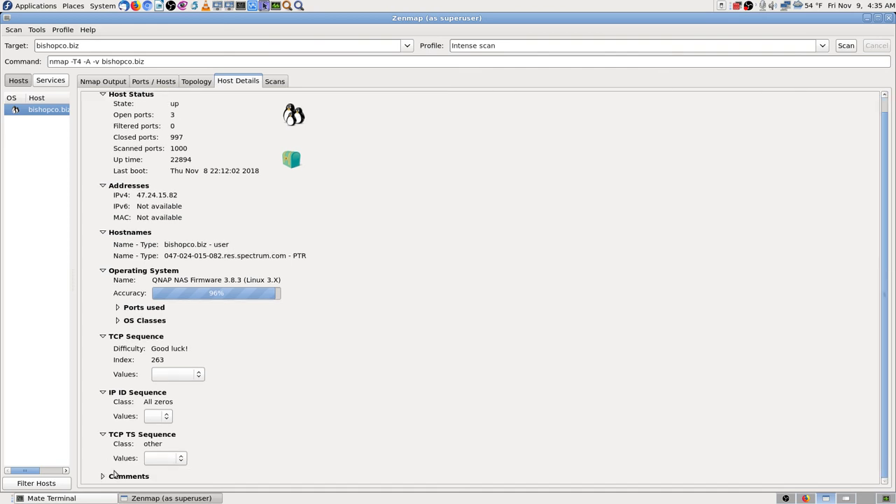
{"action": "scroll", "coordinate": [280, 416], "scroll_direction": "up", "scroll_amount": 1}
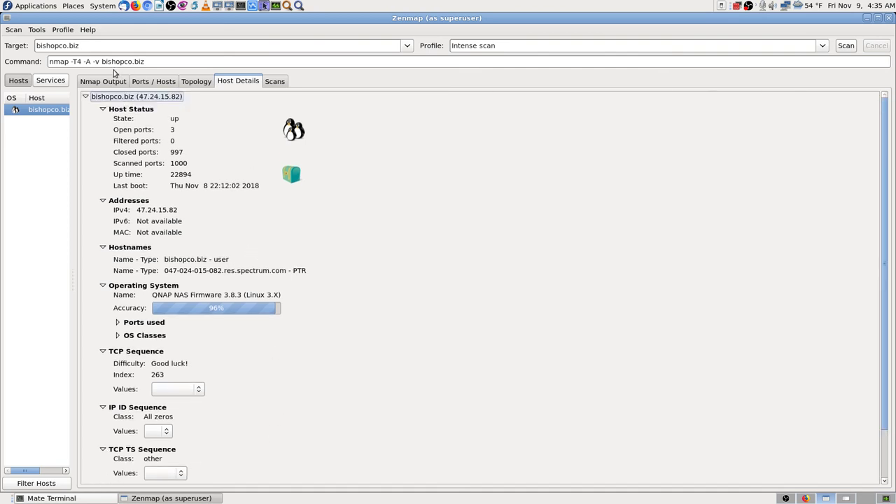
{"action": "left_click", "coordinate": [100, 82]}
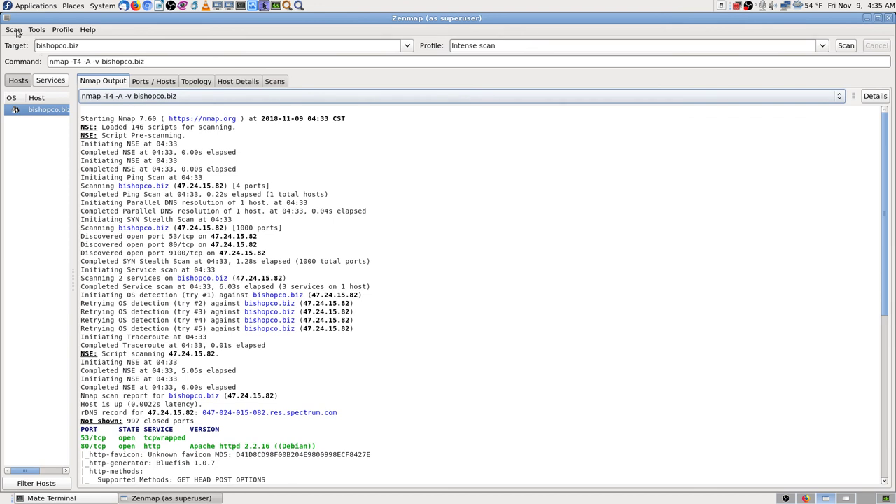
- Copy the target name bishopco.biz and open Save All Scans to Directory
{"action": "left_click_drag", "start_coordinate": [85, 43], "coordinate": [3, 39]}
{"action": "right_click", "coordinate": [68, 45]}
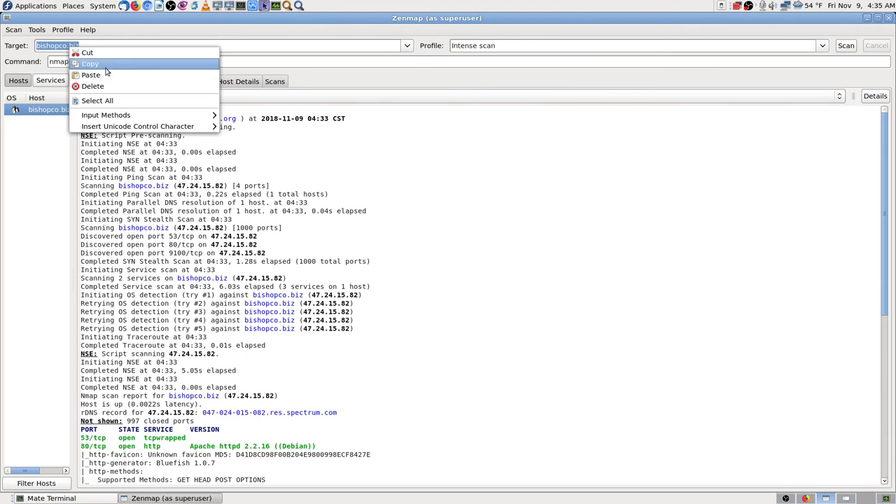
{"action": "left_click", "coordinate": [105, 65]}
{"action": "left_click", "coordinate": [295, 137]}
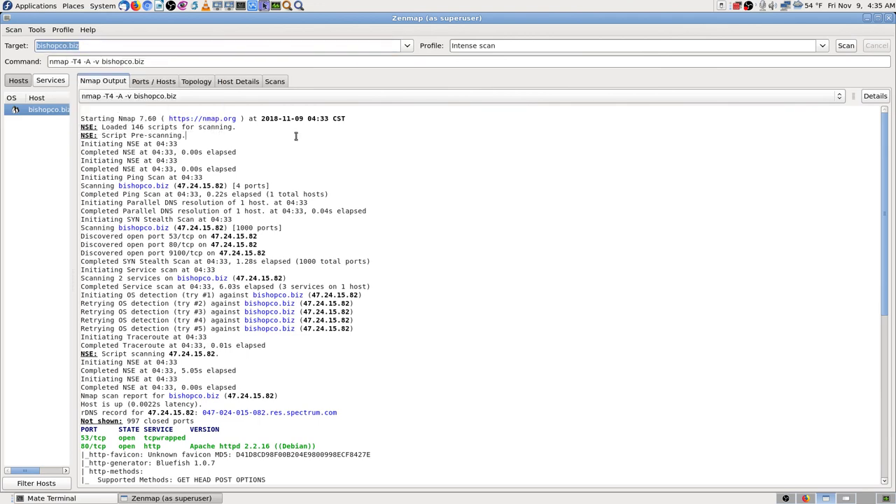
{"action": "left_click", "coordinate": [14, 30]}
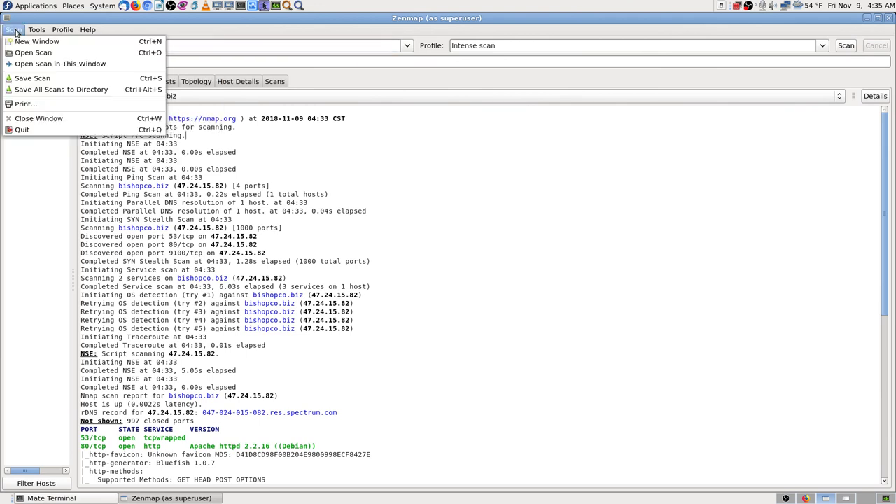
{"action": "left_click", "coordinate": [62, 89]}
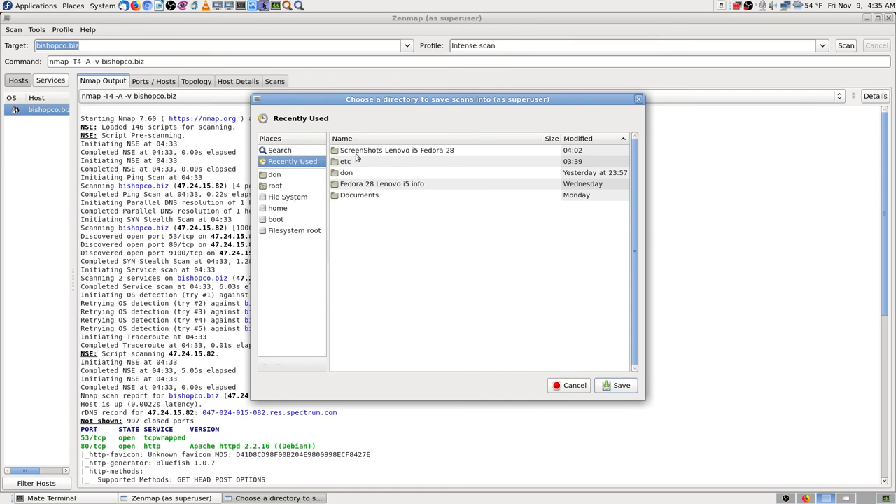
- Open the Documents folder in the directory dialog and browse its subfolders
{"action": "double_click", "coordinate": [360, 195]}
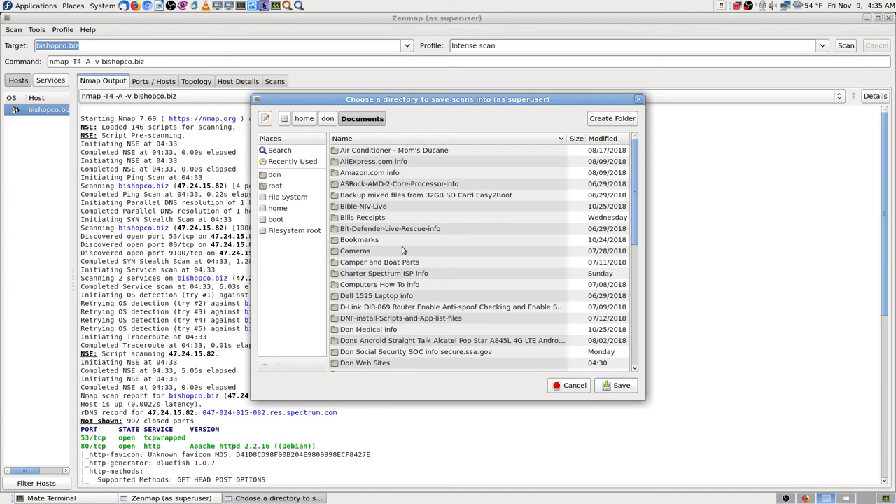
{"action": "left_click", "coordinate": [397, 295]}
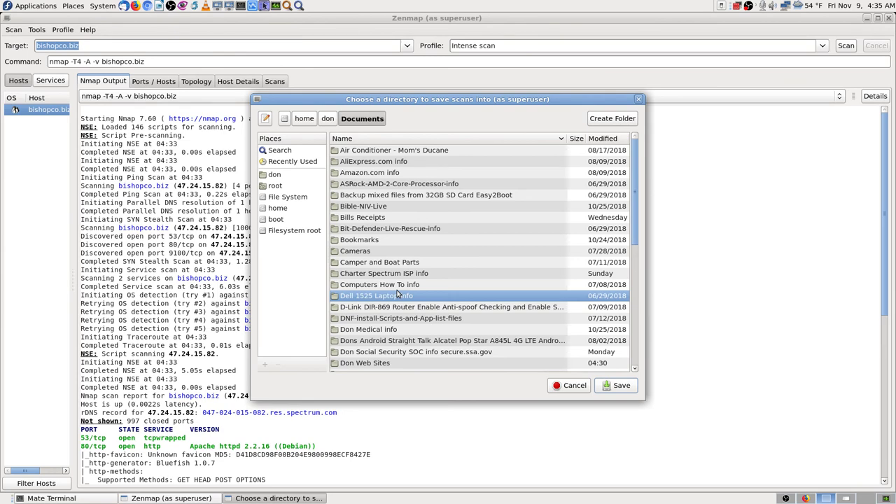
{"action": "type", "text": "do"}
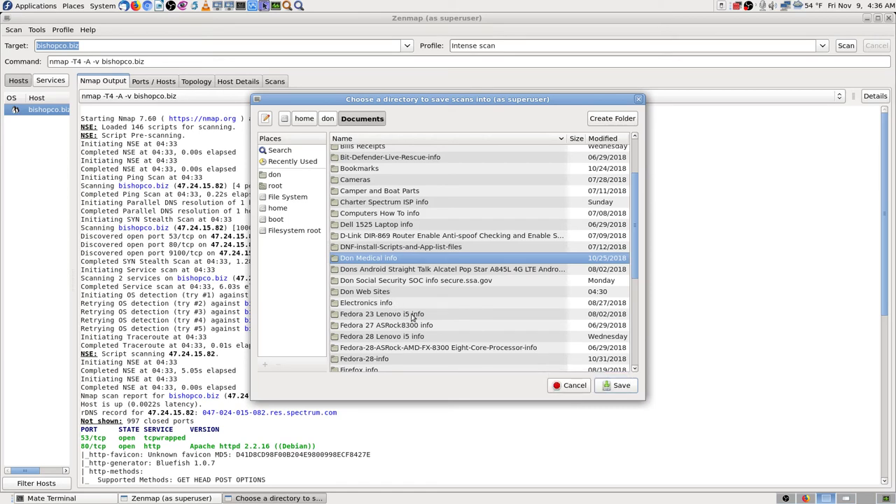
{"action": "scroll", "coordinate": [413, 317], "scroll_direction": "down", "scroll_amount": 1}
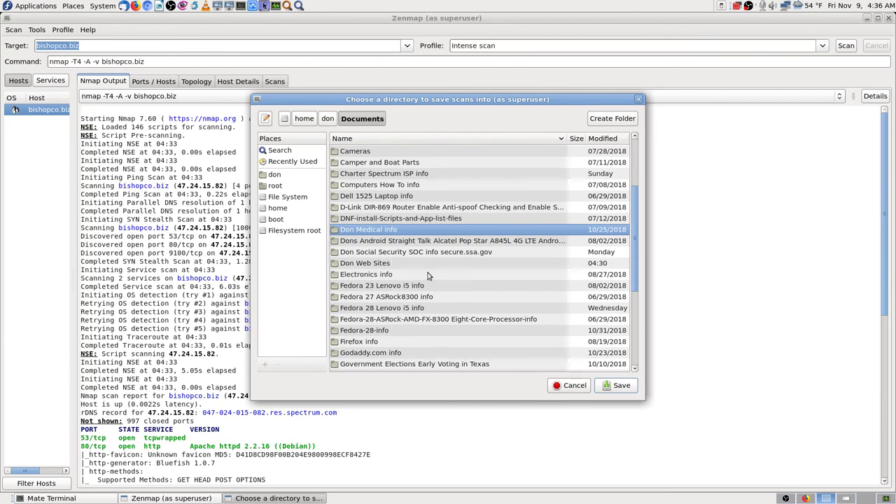
{"action": "left_click", "coordinate": [390, 265]}
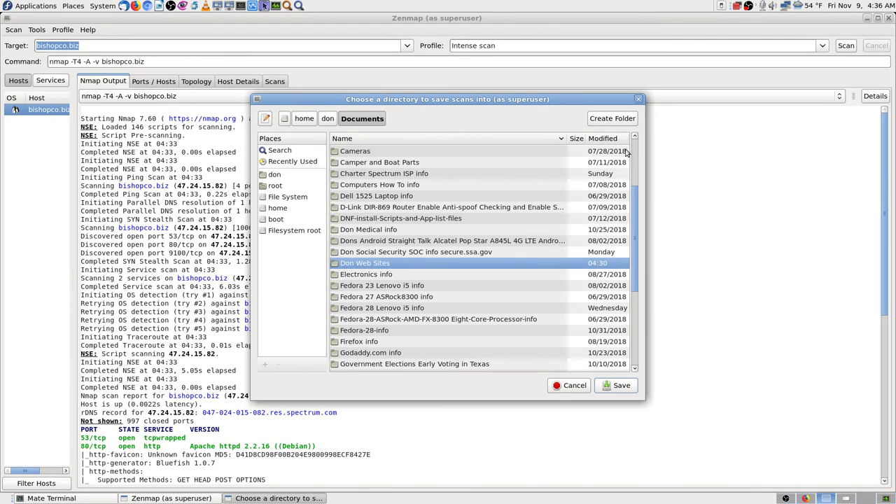
- Create the folder 'Gateway500 bishopco.biz' in Documents and save the scans into it
{"action": "left_click", "coordinate": [612, 122]}
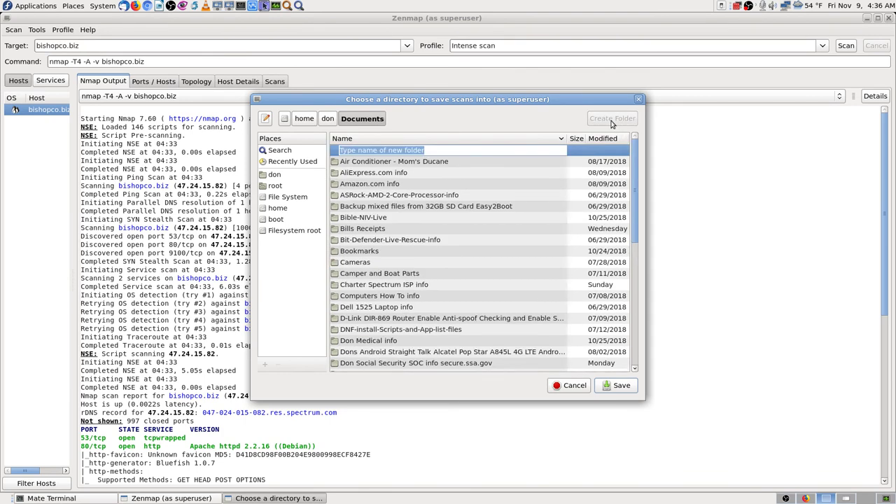
{"action": "key", "text": "ctrl+v"}
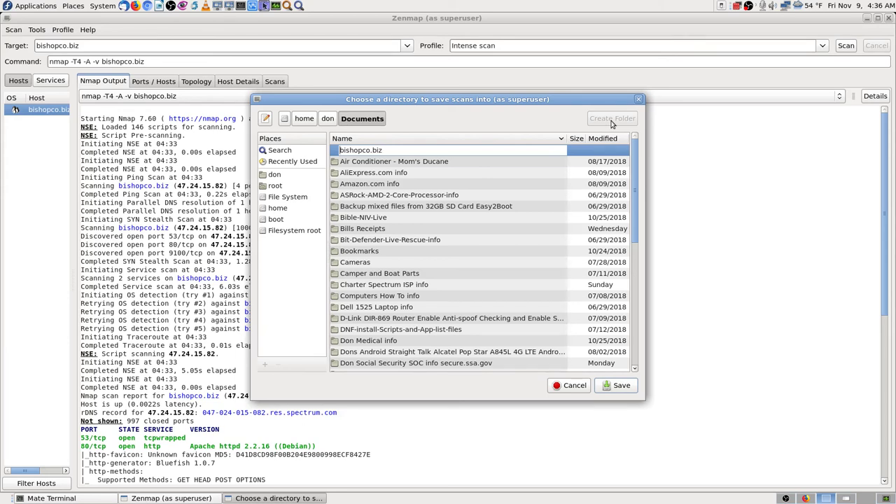
{"action": "type", "text": "Gateway500"}
{"action": "key", "text": "Return"}
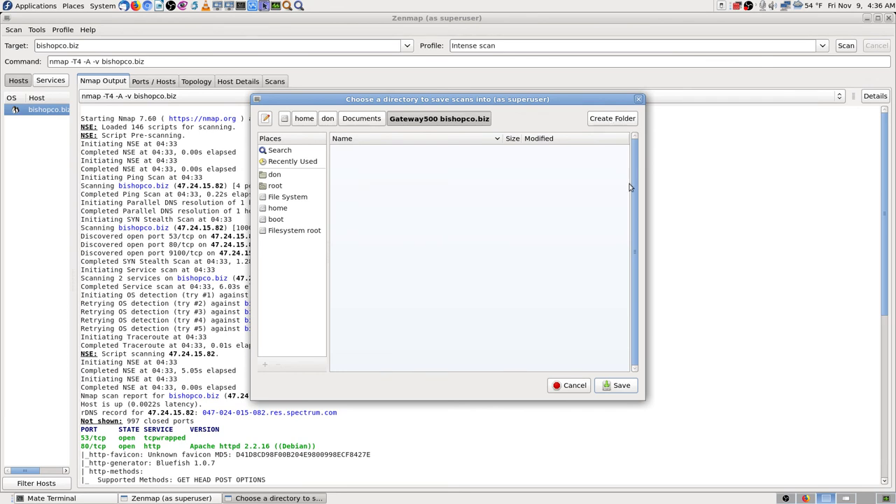
{"action": "left_click", "coordinate": [618, 385]}
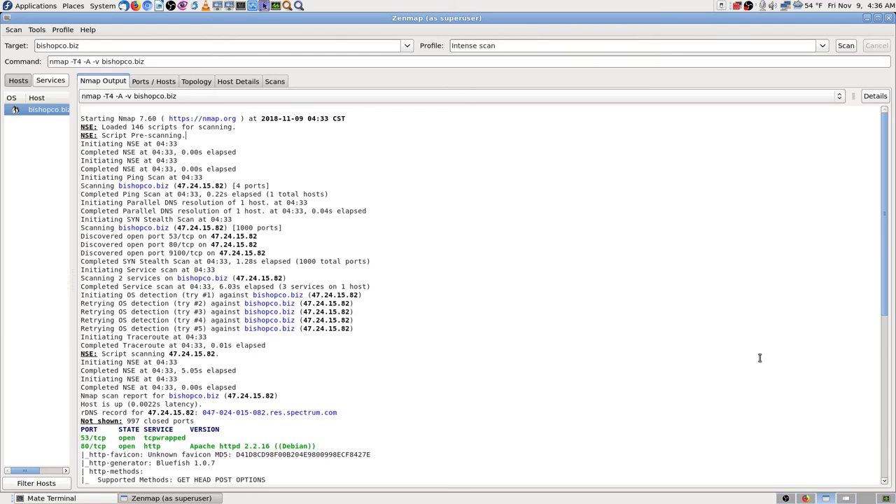
- Close the fullscreen Gwenview screenshot viewer and return to Zenmap's bishopco.biz scan output
{"action": "left_click", "coordinate": [846, 498]}
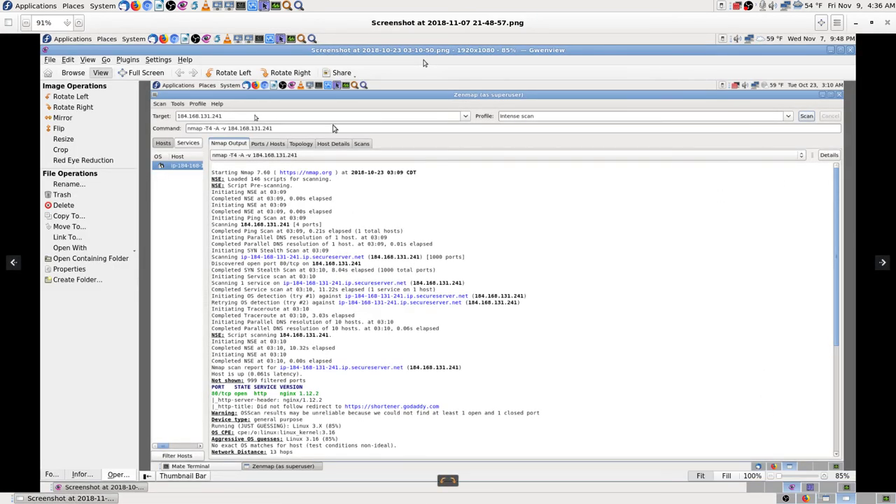
{"action": "left_click", "coordinate": [887, 23]}
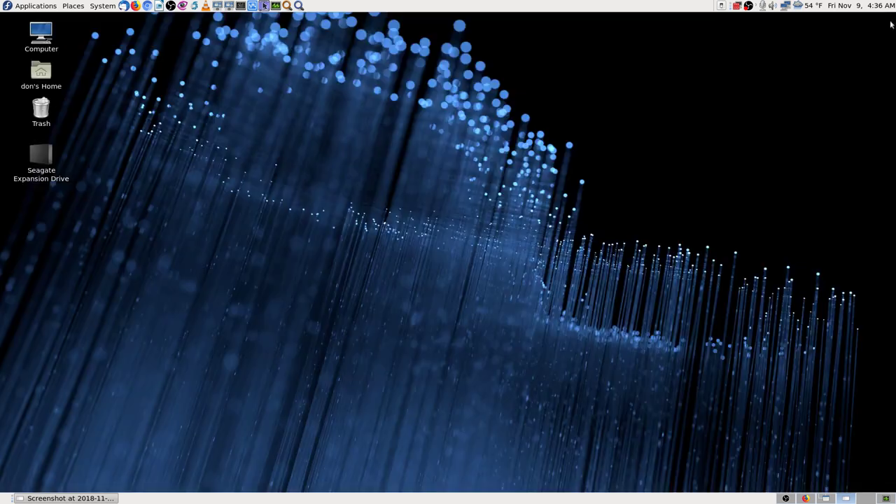
{"action": "left_click", "coordinate": [826, 498]}
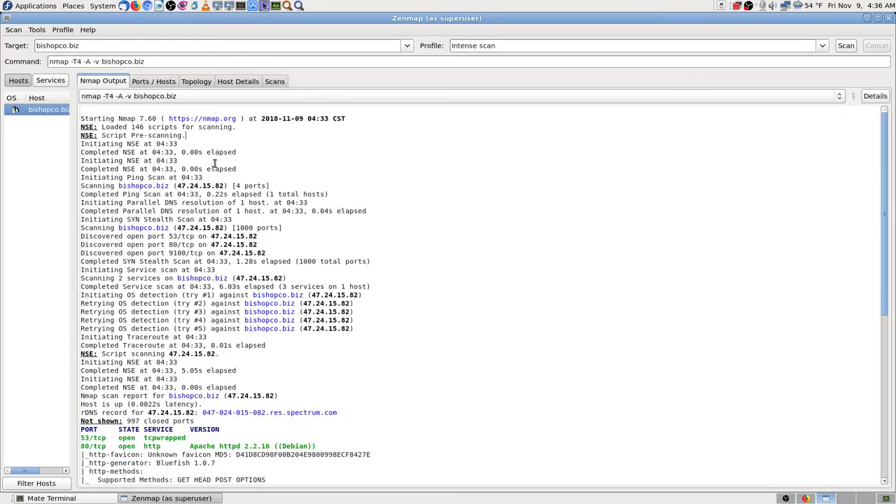
{"action": "scroll", "coordinate": [288, 230], "scroll_direction": "down", "scroll_amount": 5}
{"action": "scroll", "coordinate": [289, 229], "scroll_direction": "down", "scroll_amount": 2}
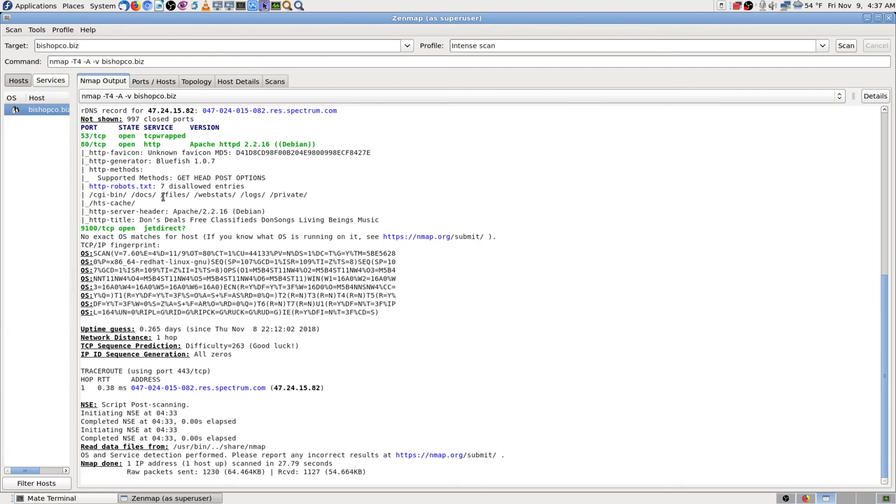
{"action": "scroll", "coordinate": [162, 198], "scroll_direction": "up", "scroll_amount": 3}
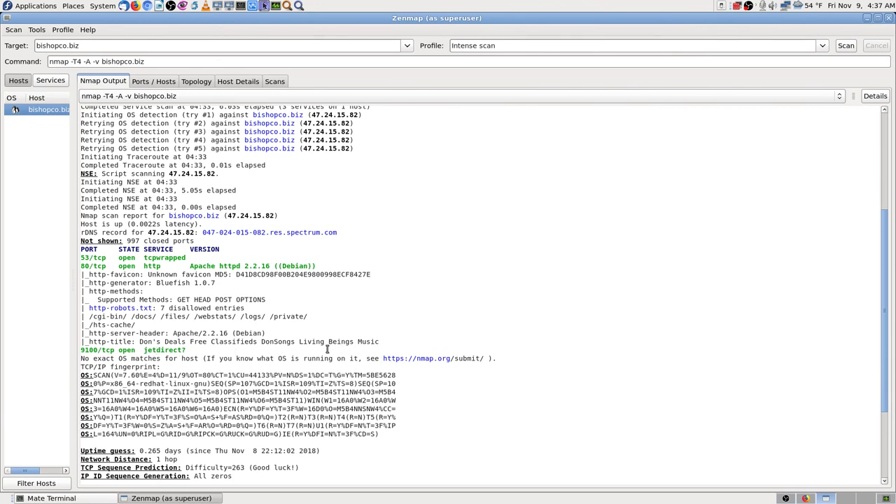
{"action": "scroll", "coordinate": [326, 348], "scroll_direction": "up", "scroll_amount": 5}
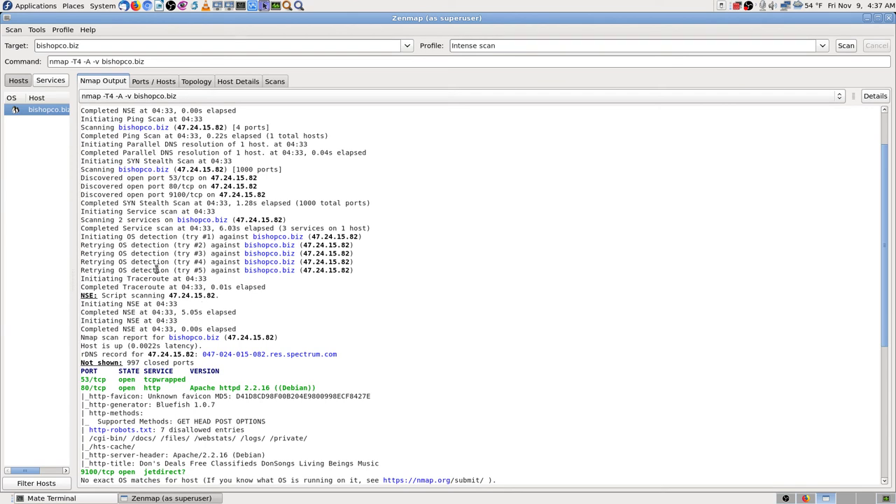
{"action": "scroll", "coordinate": [156, 269], "scroll_direction": "up", "scroll_amount": 2}
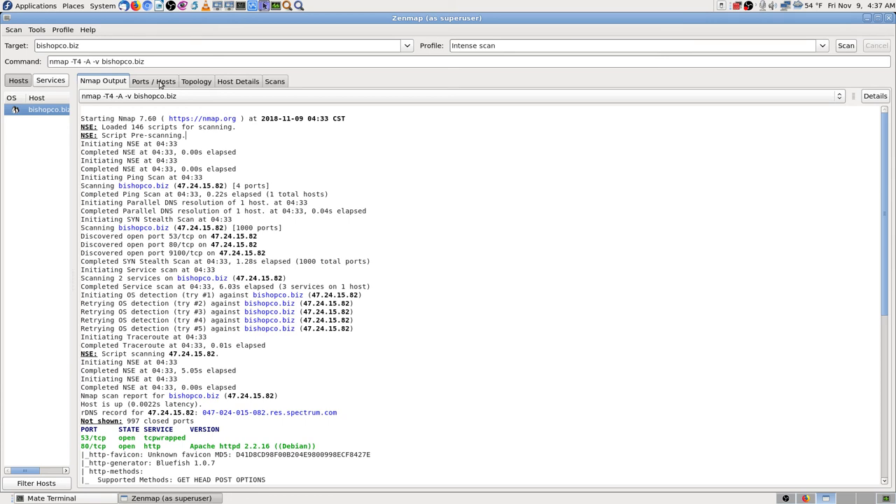
{"action": "left_click", "coordinate": [160, 85]}
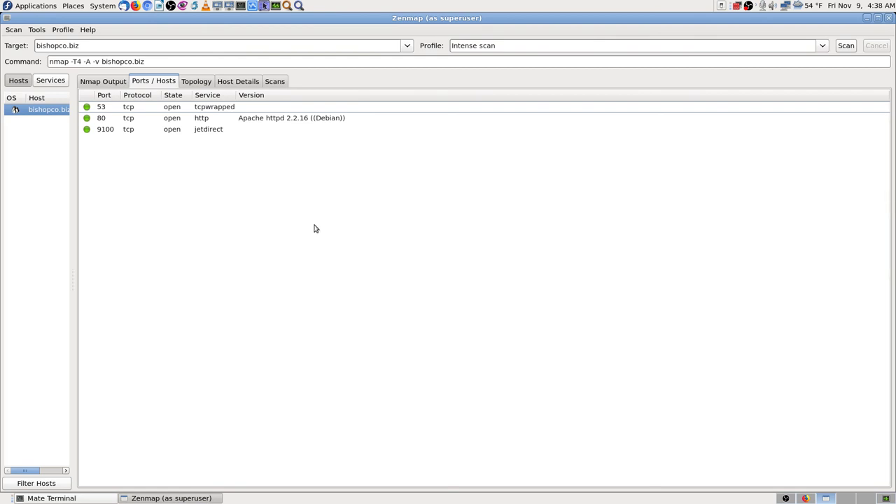
{"action": "left_click", "coordinate": [198, 82]}
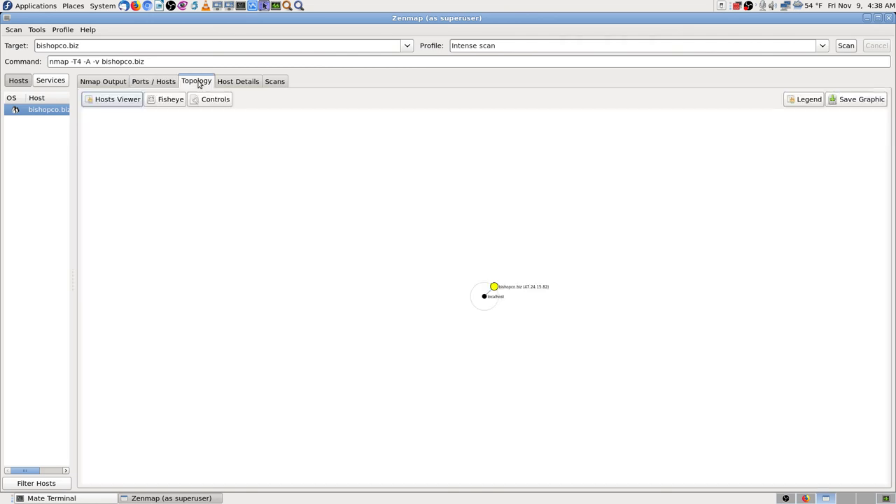
{"action": "left_click", "coordinate": [241, 83]}
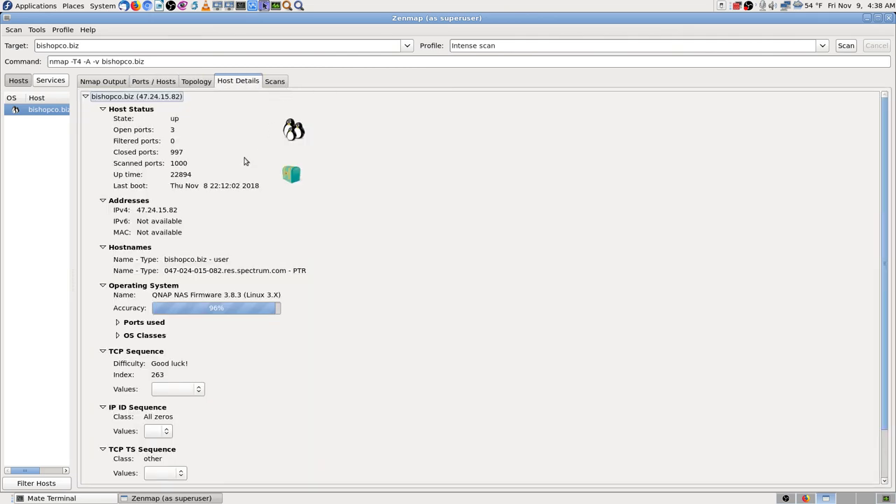
{"action": "scroll", "coordinate": [327, 319], "scroll_direction": "down", "scroll_amount": 2}
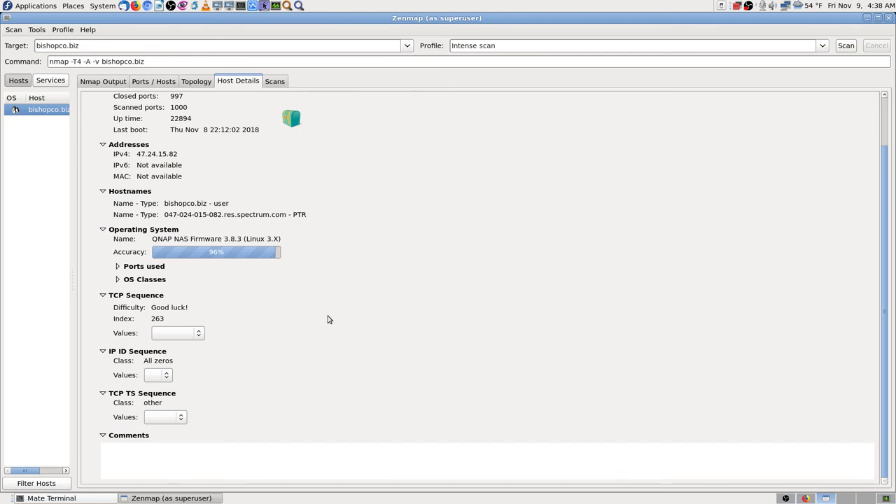
{"action": "scroll", "coordinate": [327, 319], "scroll_direction": "up", "scroll_amount": 2}
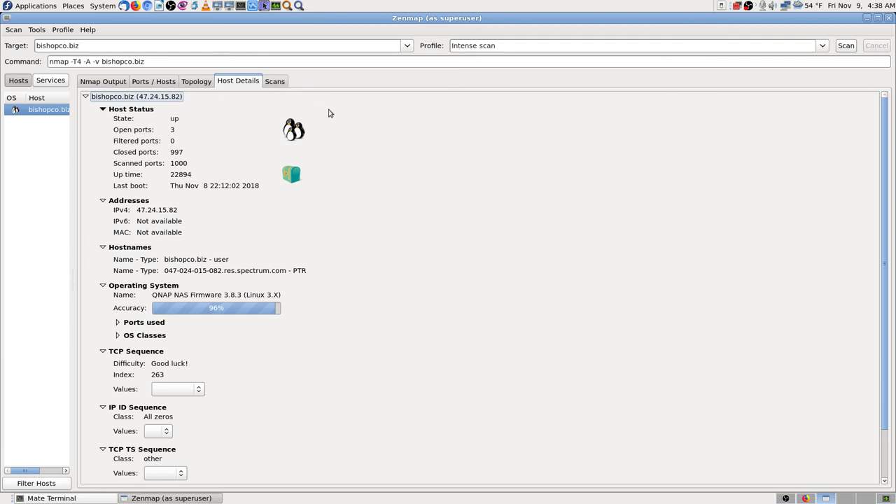
{"action": "left_click", "coordinate": [271, 84]}
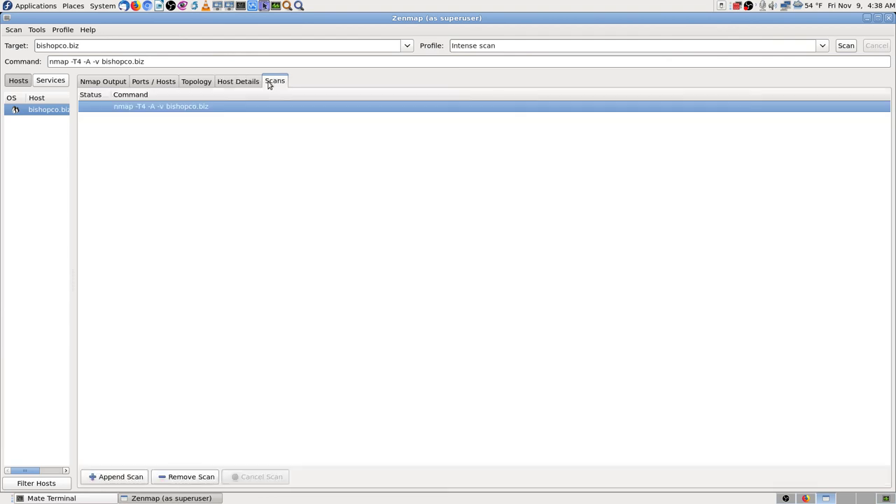
{"action": "left_click", "coordinate": [240, 84]}
{"action": "left_click", "coordinate": [200, 83]}
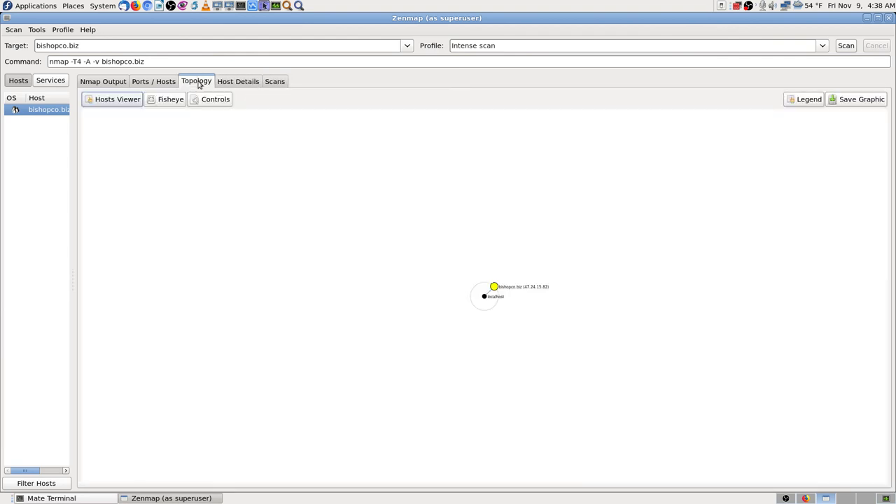
{"action": "left_click", "coordinate": [163, 83]}
{"action": "left_click", "coordinate": [109, 82]}
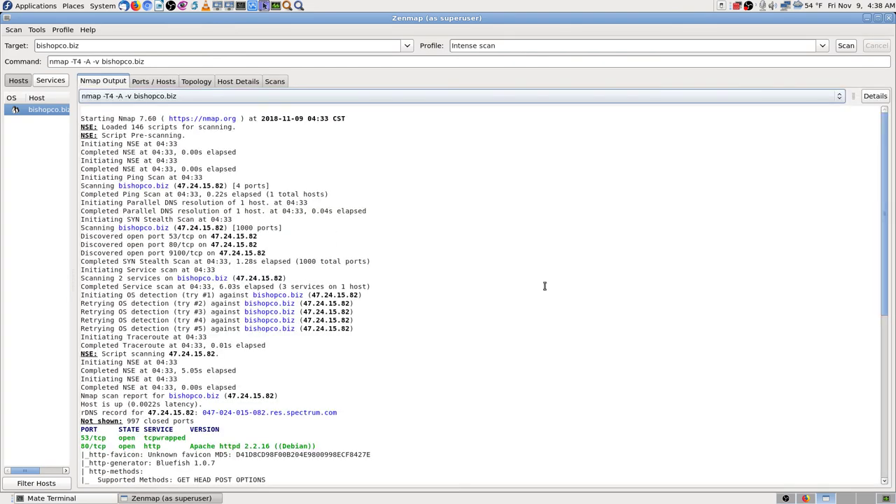
{"action": "scroll", "coordinate": [489, 269], "scroll_direction": "down", "scroll_amount": 4}
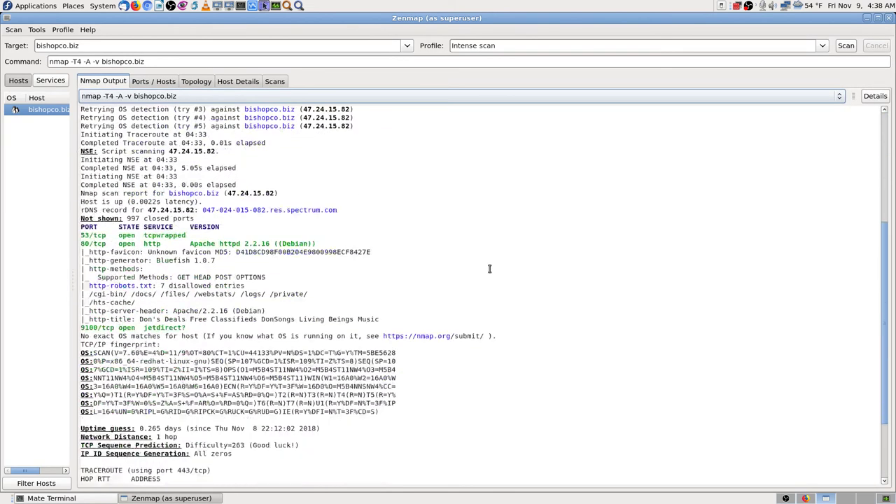
{"action": "scroll", "coordinate": [489, 268], "scroll_direction": "up", "scroll_amount": 4}
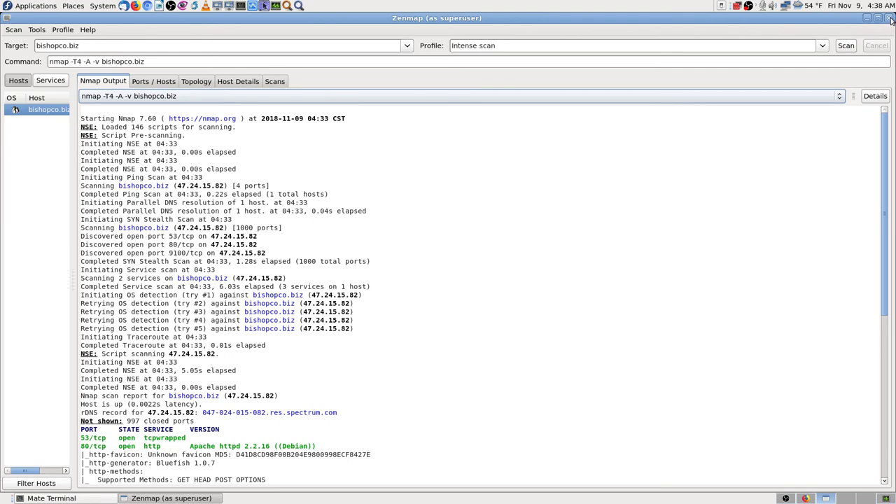
{"action": "left_click", "coordinate": [891, 20]}
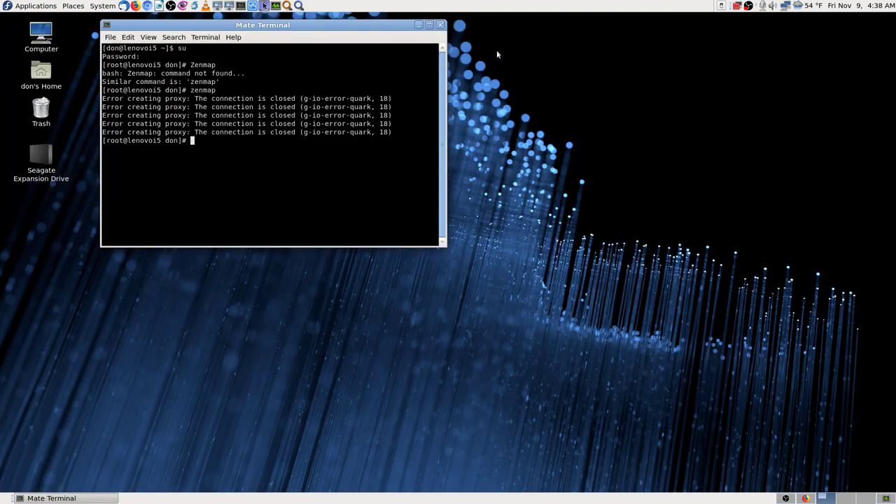
{"action": "left_click", "coordinate": [440, 26]}
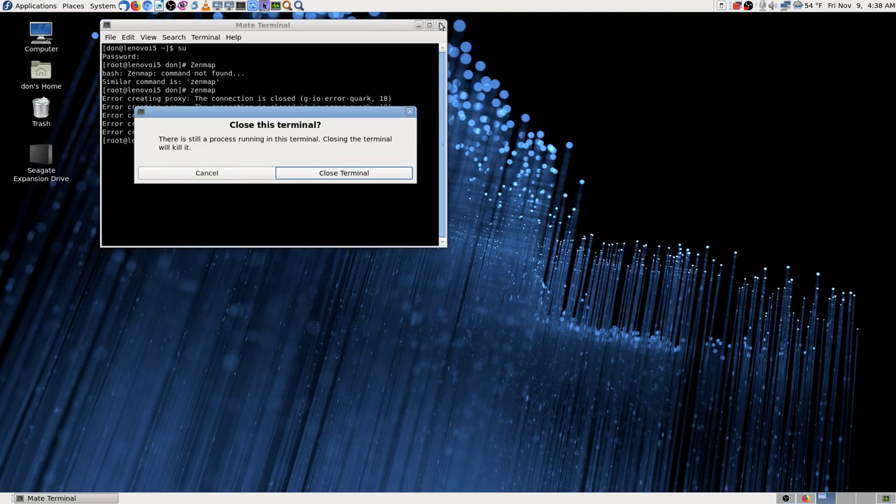
{"action": "left_click", "coordinate": [352, 175]}
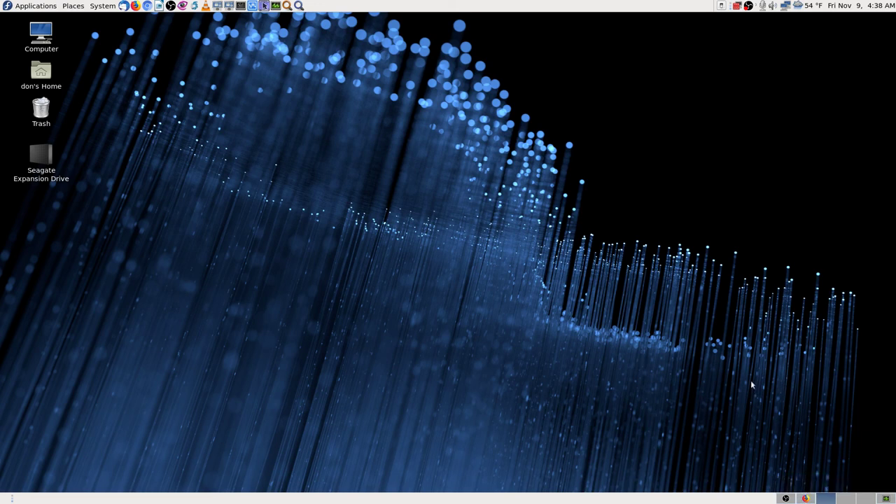
{"action": "left_click", "coordinate": [785, 498]}
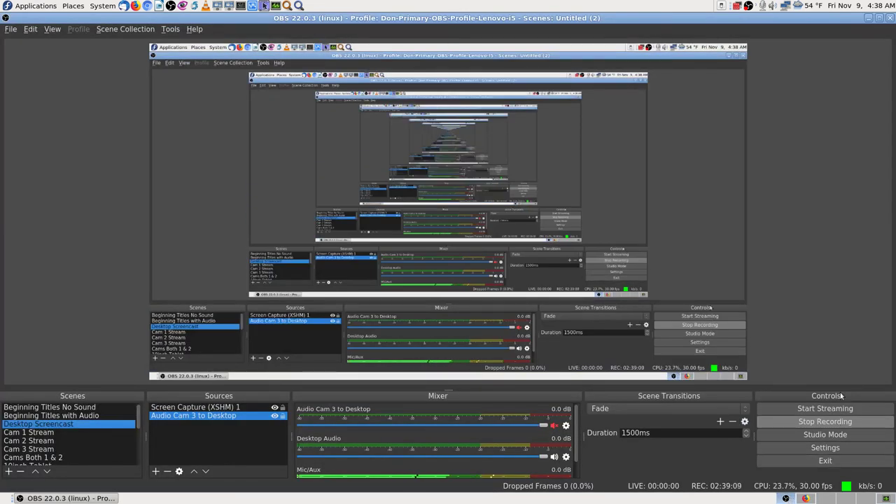
{"action": "left_click", "coordinate": [805, 498]}
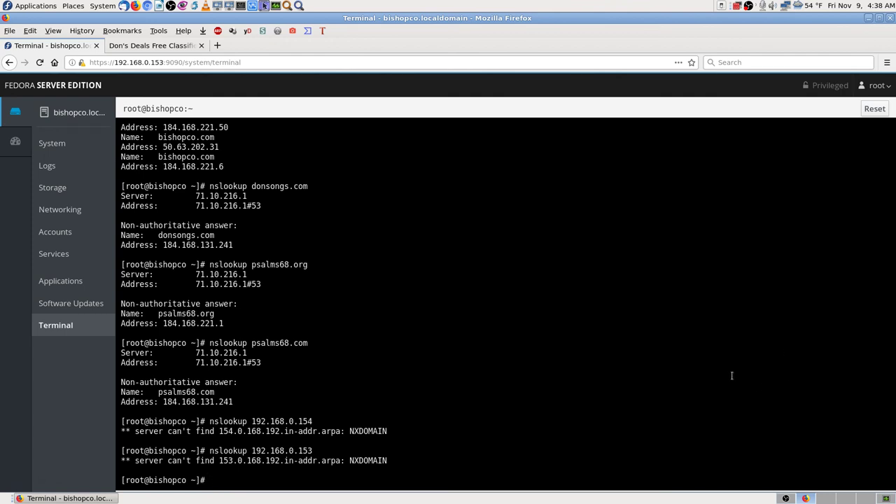